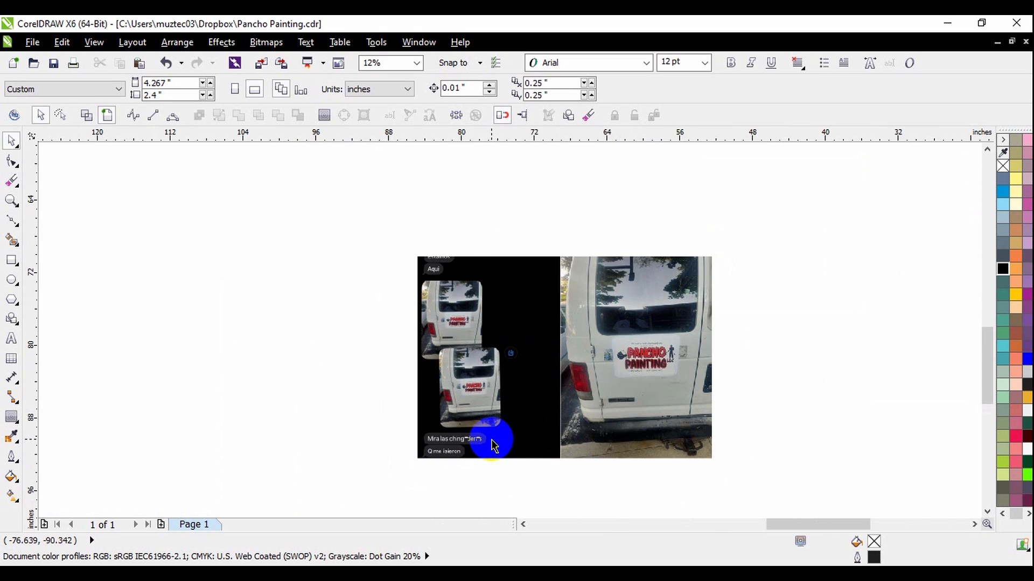
Examine the shirt photo of the Pancho Painting logo and compare it with the finished sign layout.
{"action": "scroll", "coordinate": [493, 445], "scroll_direction": "up", "scroll_amount": 2}
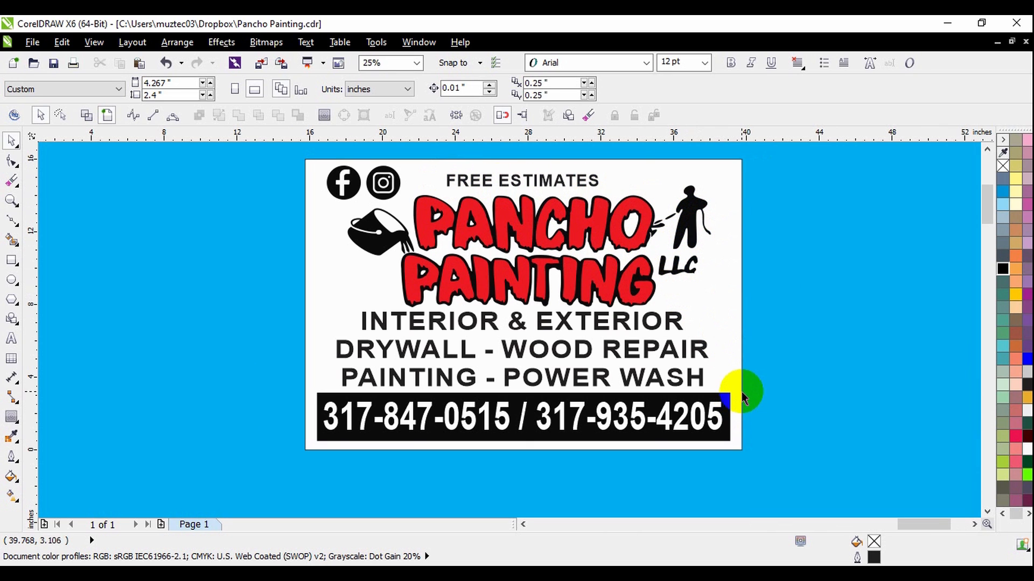
{"action": "scroll", "coordinate": [922, 296], "scroll_direction": "down", "scroll_amount": 2}
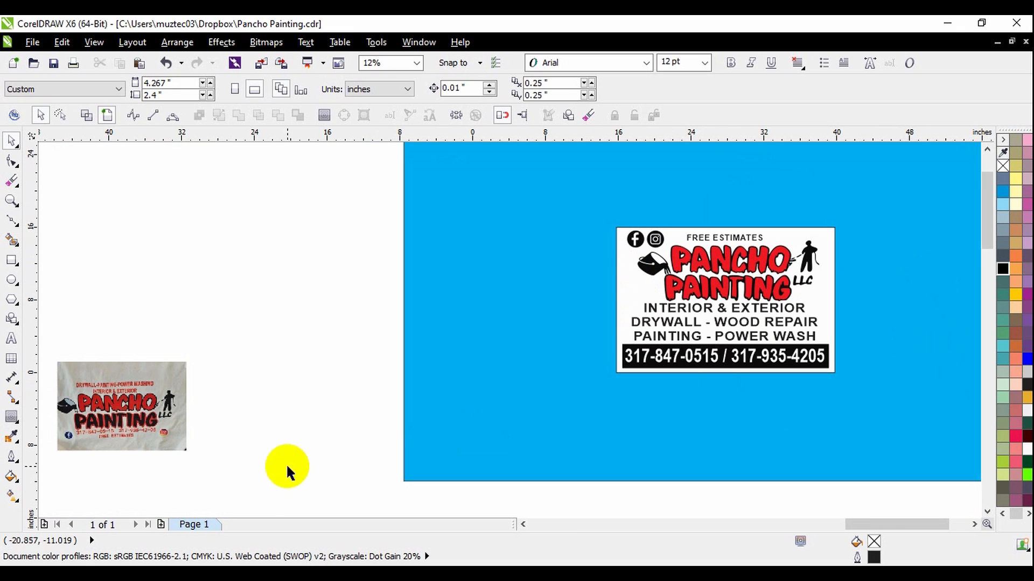
{"action": "scroll", "coordinate": [47, 411], "scroll_direction": "up", "scroll_amount": 2}
{"action": "scroll", "coordinate": [431, 361], "scroll_direction": "down", "scroll_amount": 1}
{"action": "left_click_drag", "start_coordinate": [442, 385], "coordinate": [428, 344]}
{"action": "left_click", "coordinate": [592, 351]}
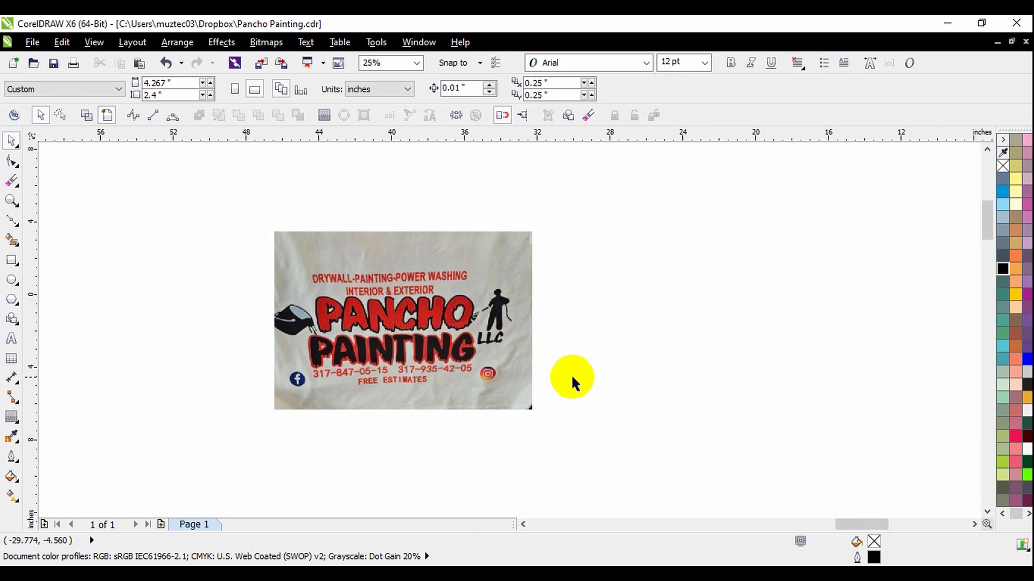
Place two horizontal guidelines, one above and one below the PANCHO lettering in the shirt photo.
{"action": "scroll", "coordinate": [356, 320], "scroll_direction": "up", "scroll_amount": 2}
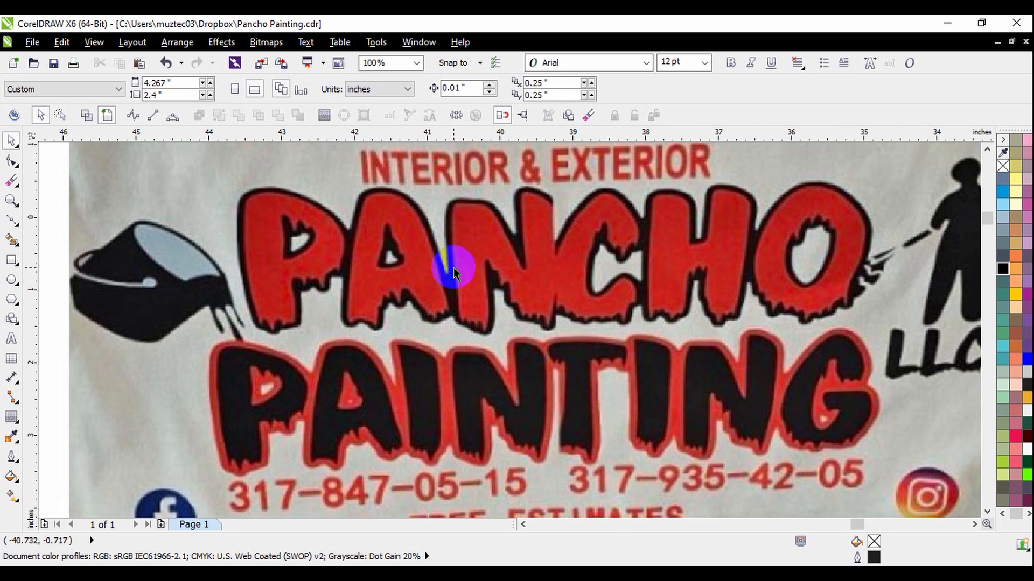
{"action": "left_click_drag", "start_coordinate": [662, 218], "coordinate": [672, 327]}
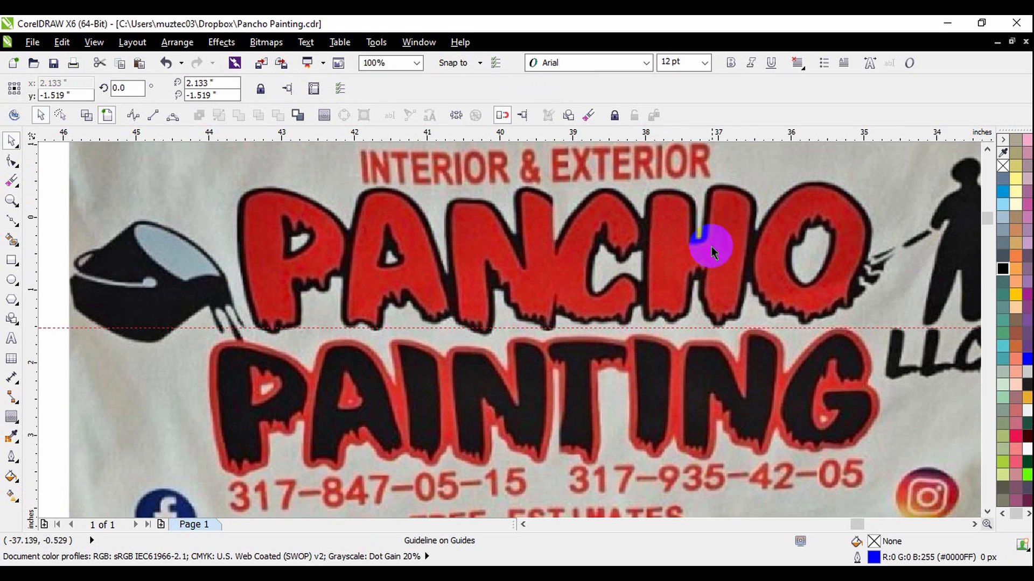
{"action": "left_click_drag", "start_coordinate": [739, 175], "coordinate": [738, 185]}
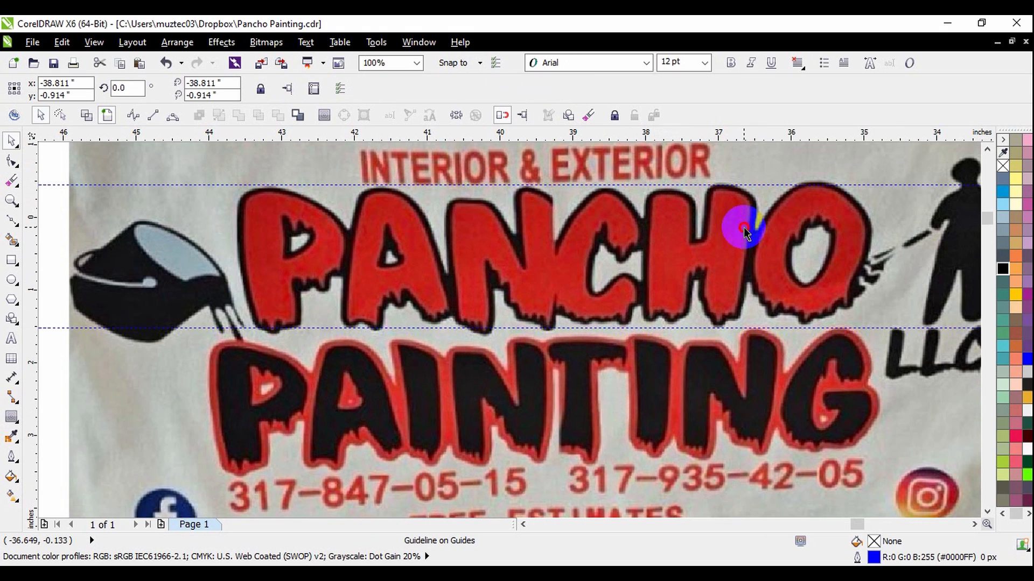
Straighten the shirt photo by setting its rotation angle to 359 degrees.
{"action": "left_click", "coordinate": [515, 270]}
{"action": "left_click", "coordinate": [281, 90]}
{"action": "double_click", "coordinate": [281, 90]}
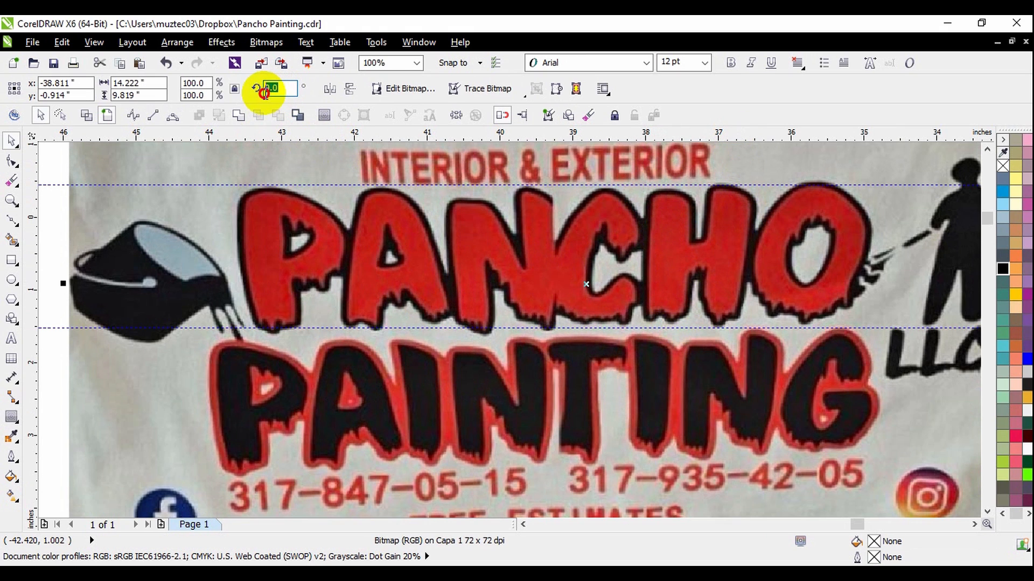
{"action": "type", "text": "359"}
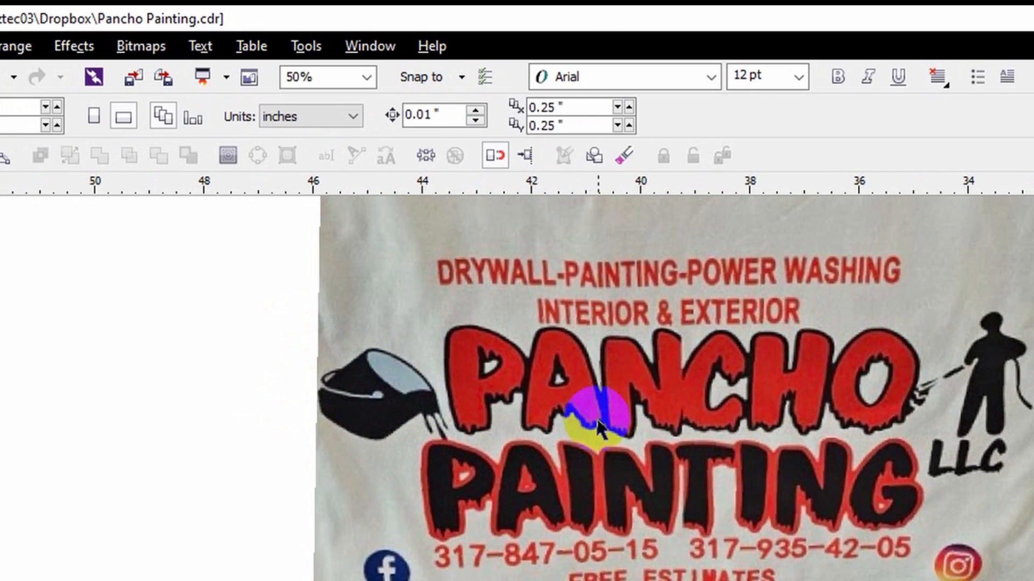
{"action": "left_click", "coordinate": [599, 416]}
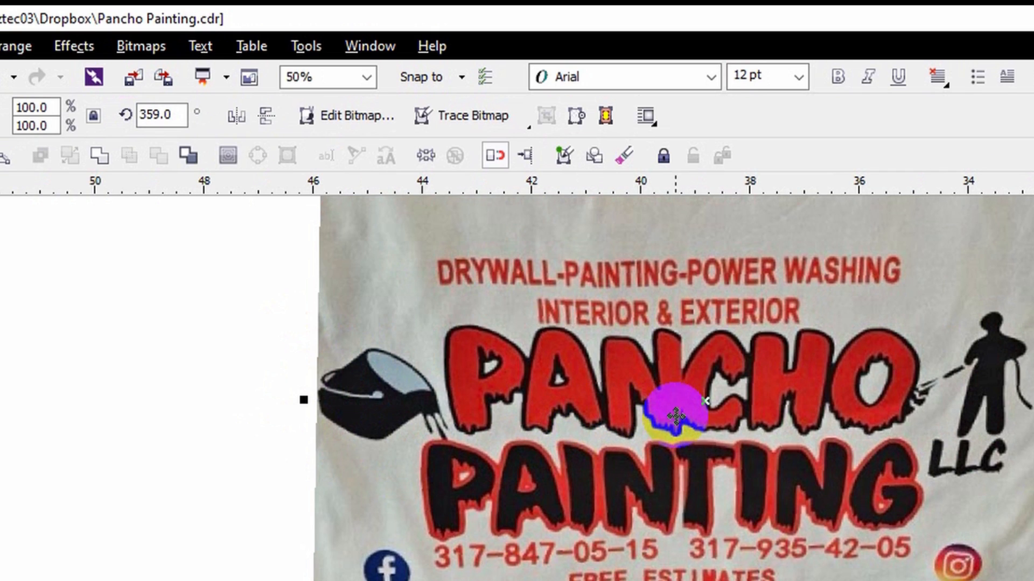
Start an Outline Trace of the rotated photo as Clipart and inspect the PANCHO PAINTING lettering in the preview.
{"action": "left_click", "coordinate": [151, 42]}
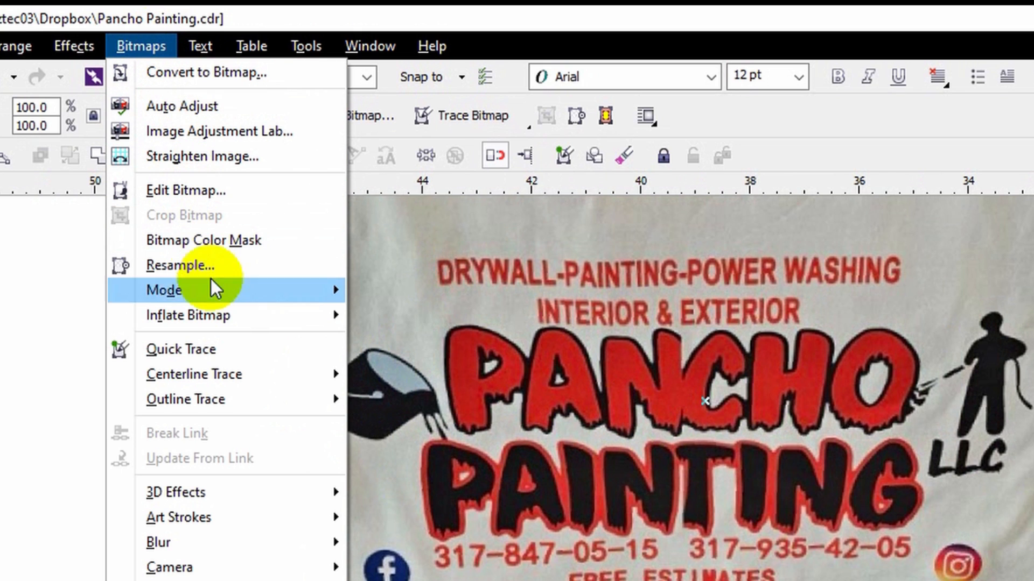
{"action": "mouse_move", "coordinate": [228, 406]}
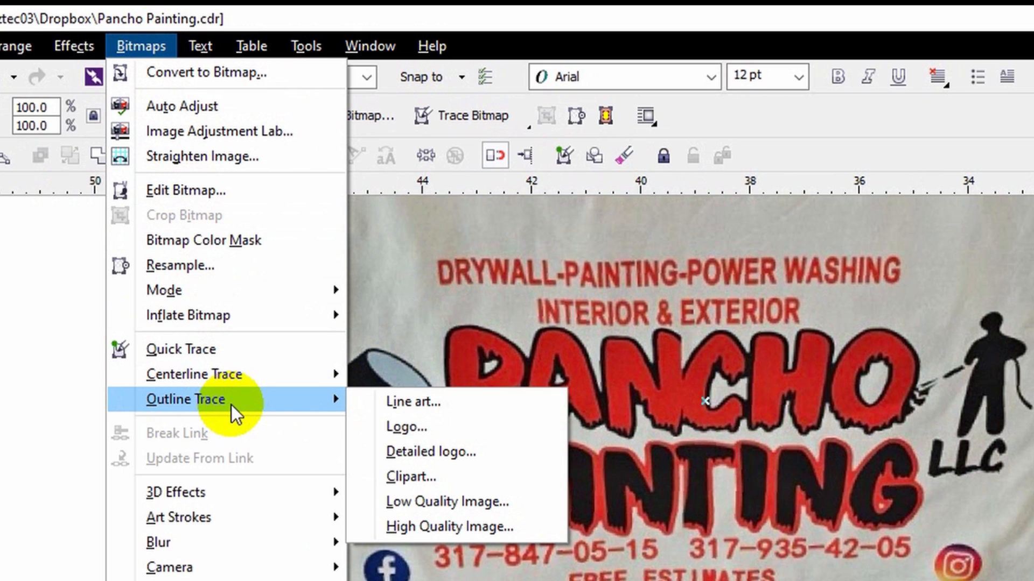
{"action": "left_click", "coordinate": [448, 477]}
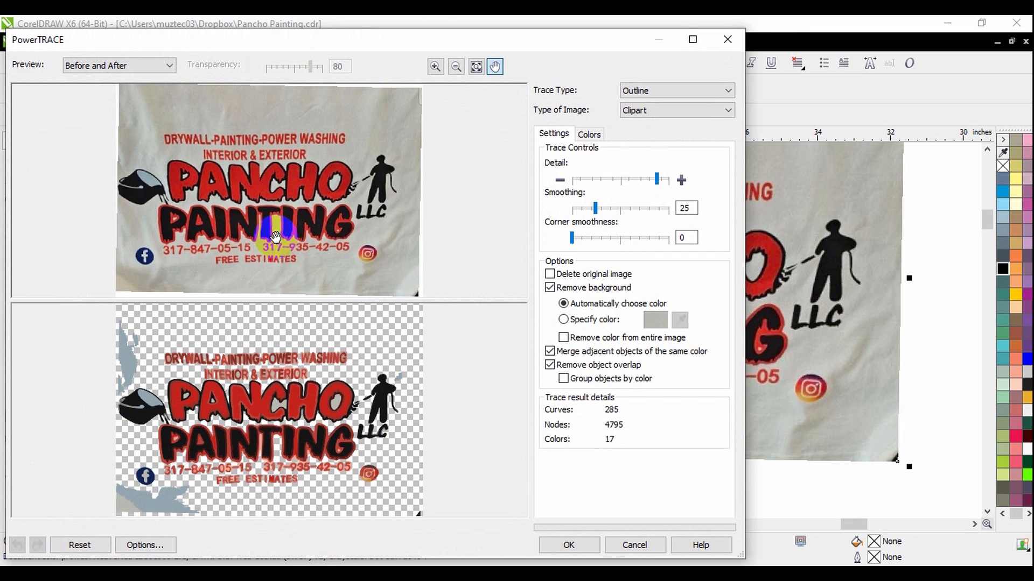
{"action": "scroll", "coordinate": [155, 189], "scroll_direction": "up", "scroll_amount": 2}
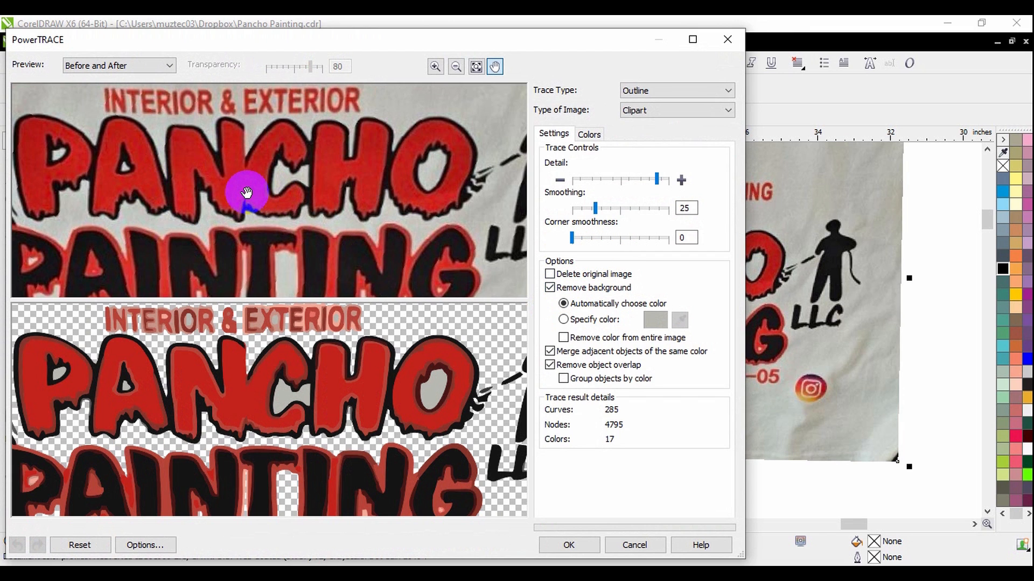
{"action": "left_click_drag", "start_coordinate": [246, 194], "coordinate": [277, 198]}
Lower the trace detail to just above the midpoint after comparing several levels, and apply the trace.
{"action": "left_click_drag", "start_coordinate": [657, 180], "coordinate": [618, 186]}
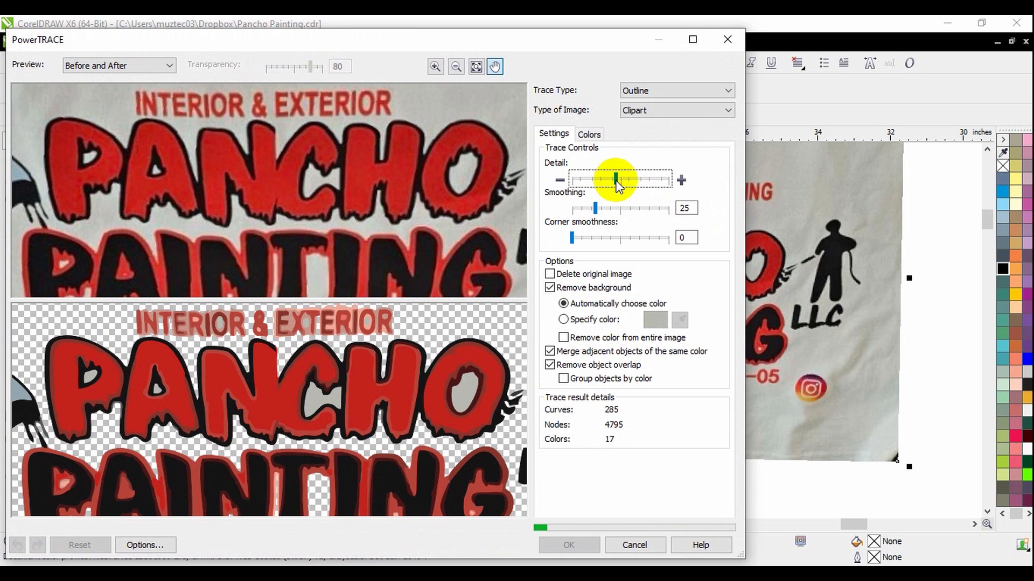
{"action": "left_click", "coordinate": [629, 180]}
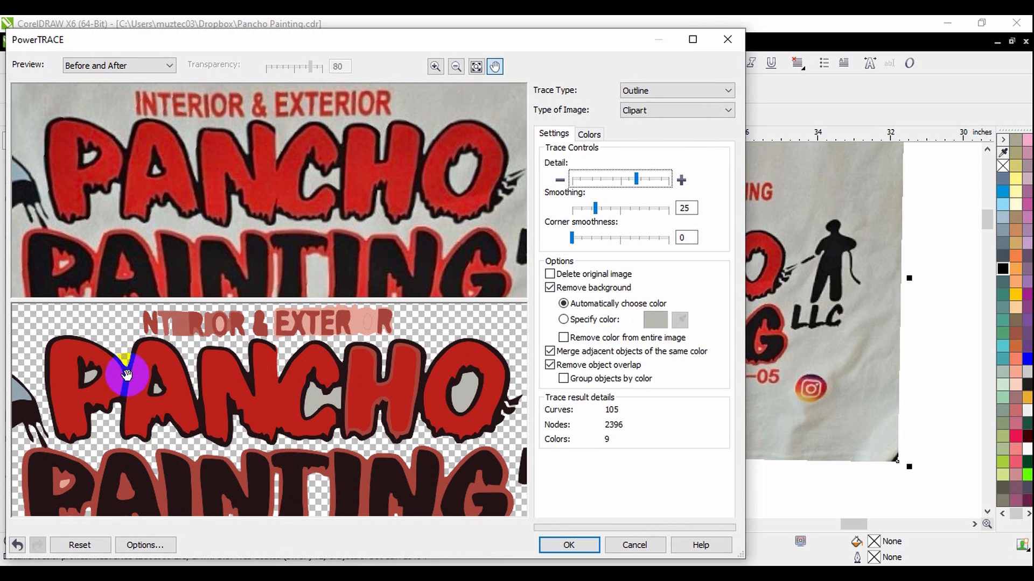
{"action": "left_click", "coordinate": [614, 182]}
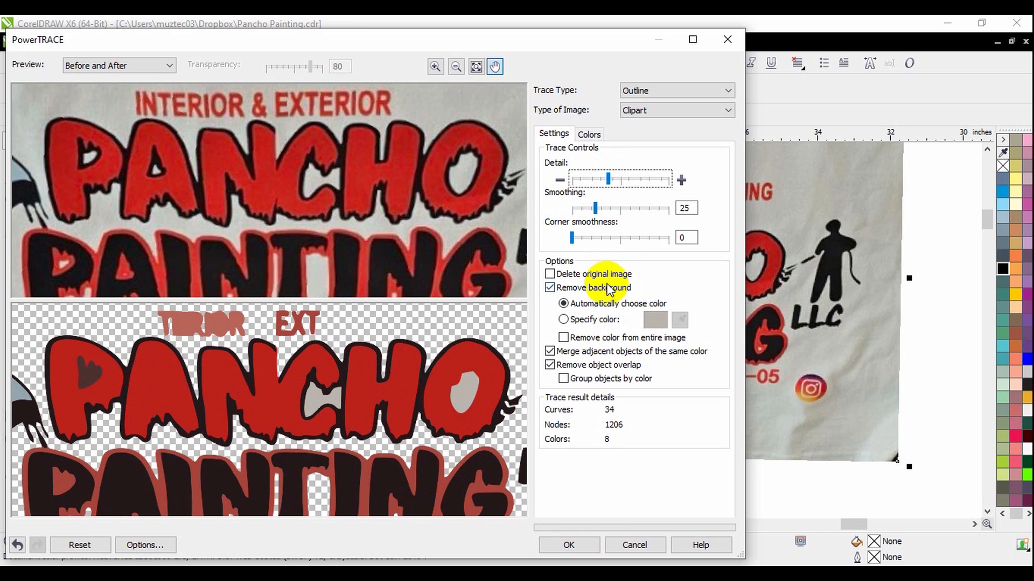
{"action": "left_click", "coordinate": [628, 179]}
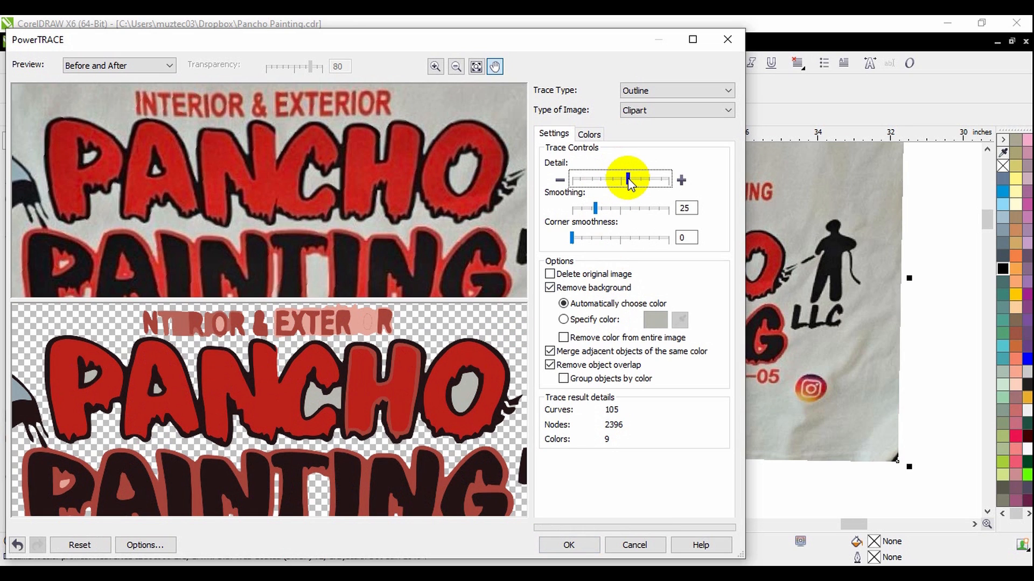
{"action": "left_click", "coordinate": [578, 548]}
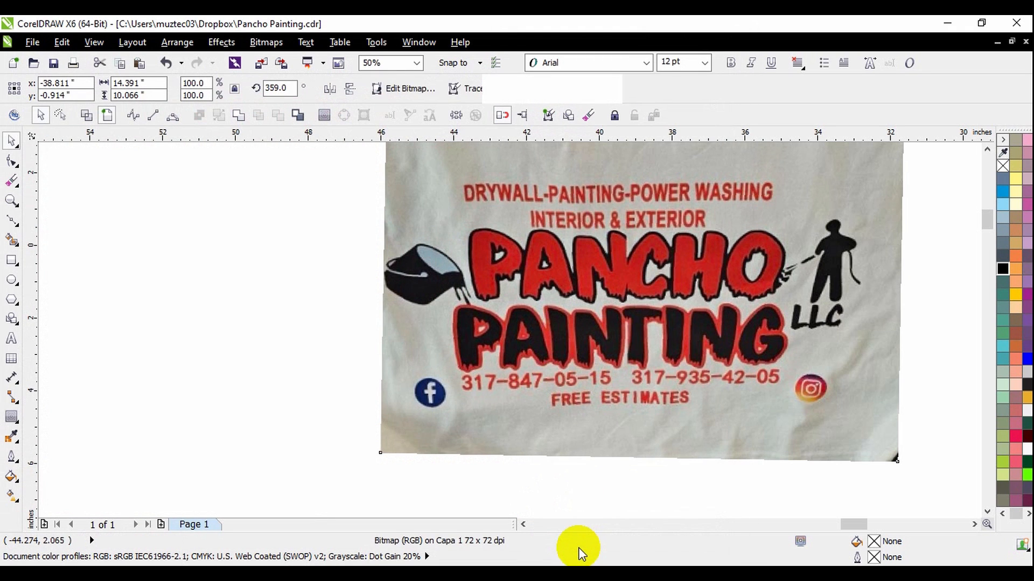
Move the traced artwork off the photo so it sits to the left of the original, and clear the selection.
{"action": "scroll", "coordinate": [616, 393], "scroll_direction": "down", "scroll_amount": 1}
{"action": "mouse_move", "coordinate": [616, 393]}
{"action": "left_mouse_down"}
{"action": "mouse_move", "coordinate": [402, 361]}
{"action": "mouse_move", "coordinate": [409, 367]}
{"action": "left_mouse_up"}
{"action": "left_click", "coordinate": [804, 338]}
{"action": "left_click_drag", "start_coordinate": [674, 377], "coordinate": [693, 361]}
{"action": "left_click", "coordinate": [826, 367]}
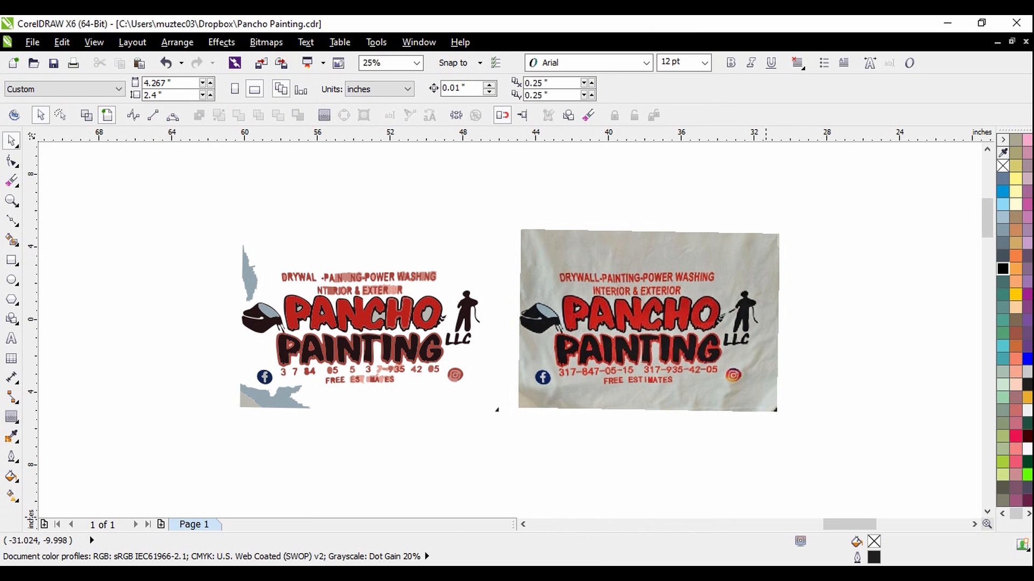
Switch to the web browser, open Font Squirrel in a new tab and search its fonts for "paint".
{"action": "key", "text": "alt+Tab"}
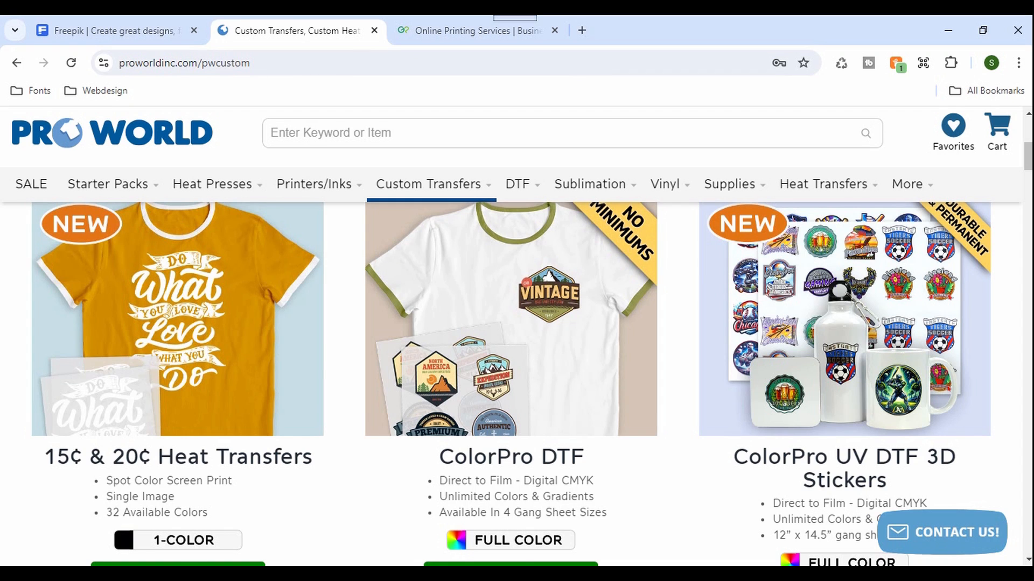
{"action": "left_click", "coordinate": [571, 30]}
{"action": "type", "text": "squ"}
{"action": "key", "text": "Return"}
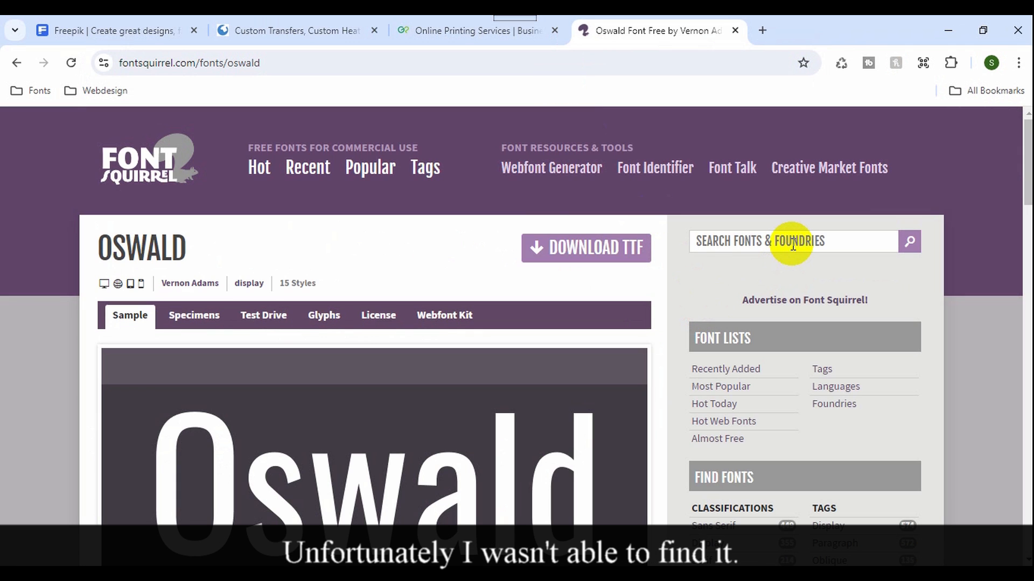
{"action": "type", "text": "PAI"}
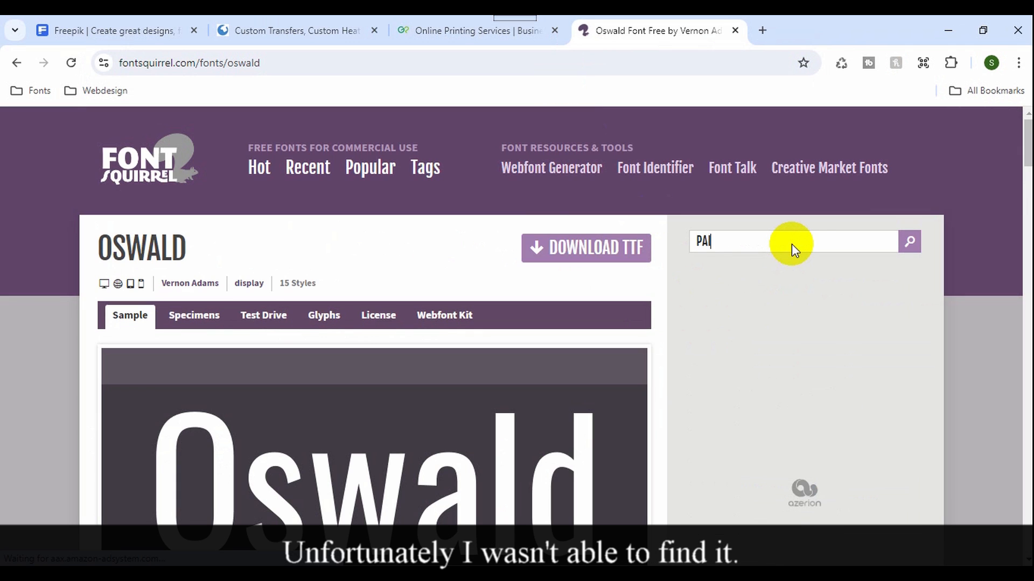
{"action": "type", "text": "T"}
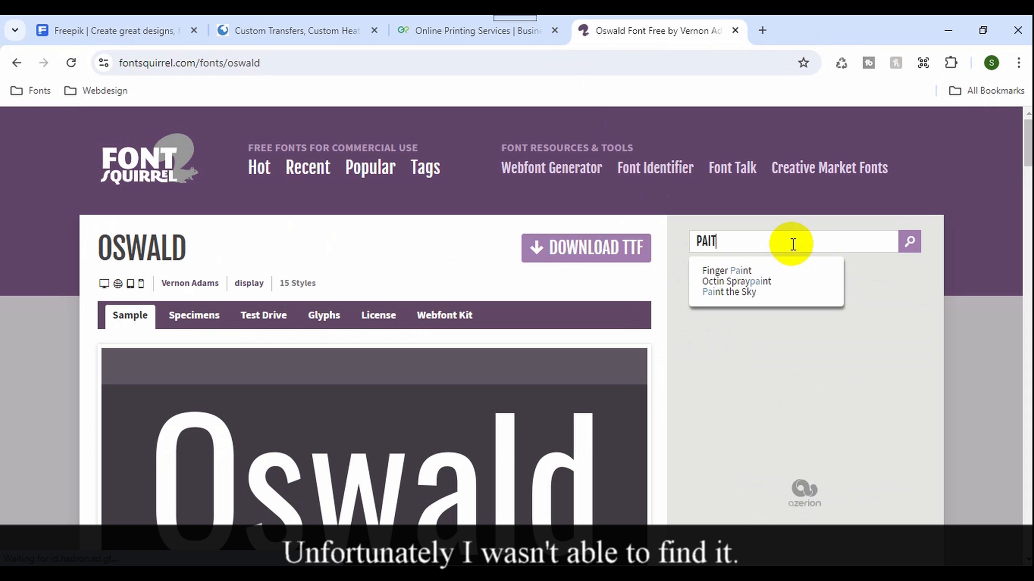
{"action": "key", "text": "Return"}
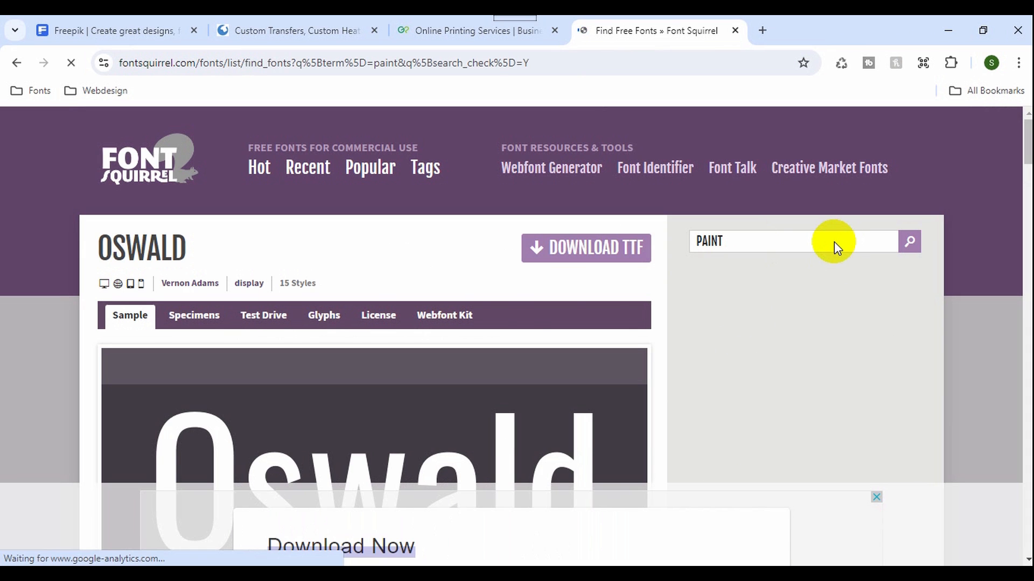
Examine the paint font results for dripping lettering like the logo's, and return to CorelDRAW.
{"action": "scroll", "coordinate": [460, 382], "scroll_direction": "down", "scroll_amount": 3}
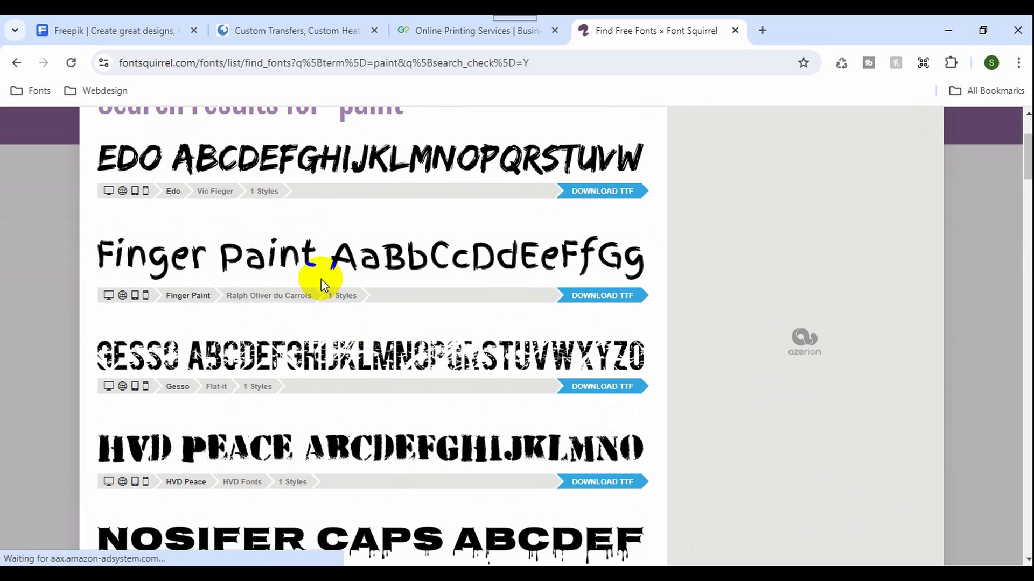
{"action": "scroll", "coordinate": [342, 283], "scroll_direction": "down", "scroll_amount": 2}
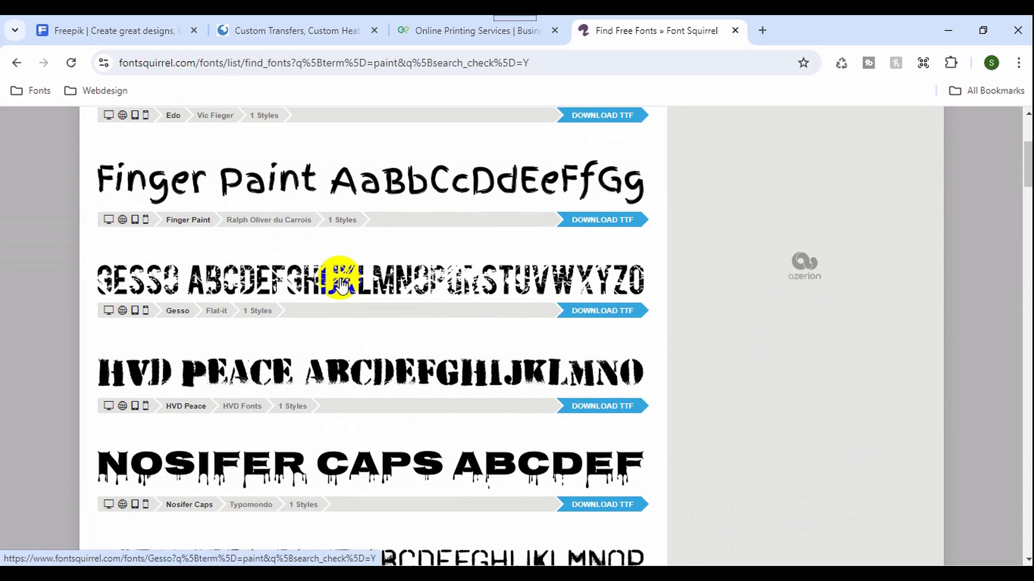
{"action": "scroll", "coordinate": [452, 204], "scroll_direction": "down", "scroll_amount": 3}
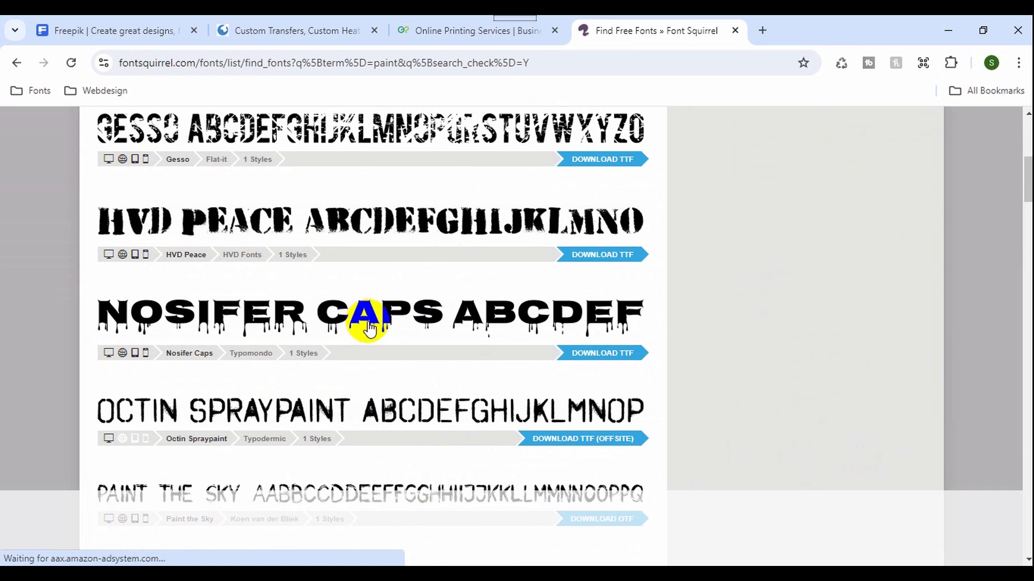
{"action": "scroll", "coordinate": [374, 334], "scroll_direction": "down", "scroll_amount": 4}
{"action": "scroll", "coordinate": [410, 356], "scroll_direction": "up", "scroll_amount": 11}
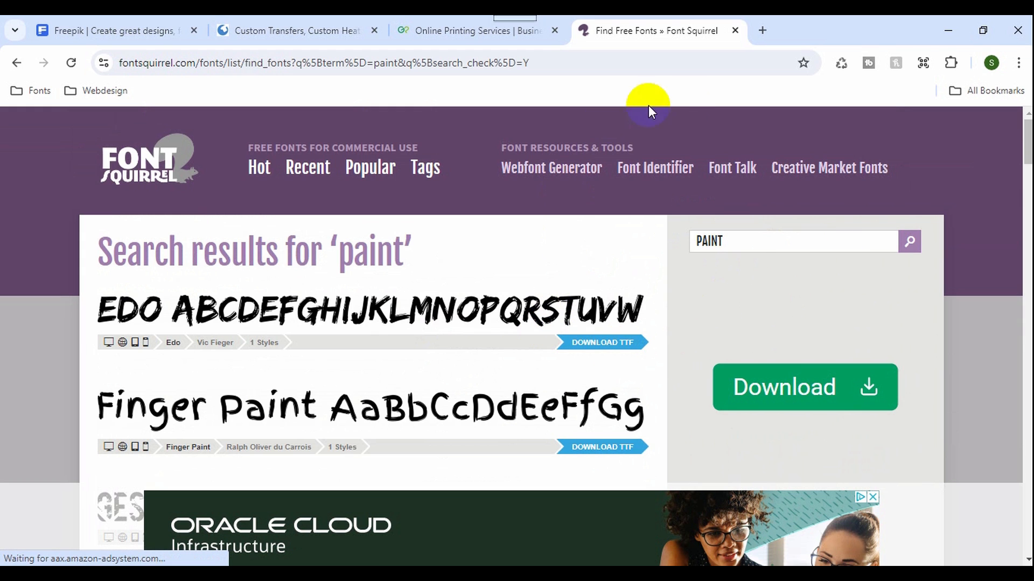
{"action": "left_click", "coordinate": [170, 184]}
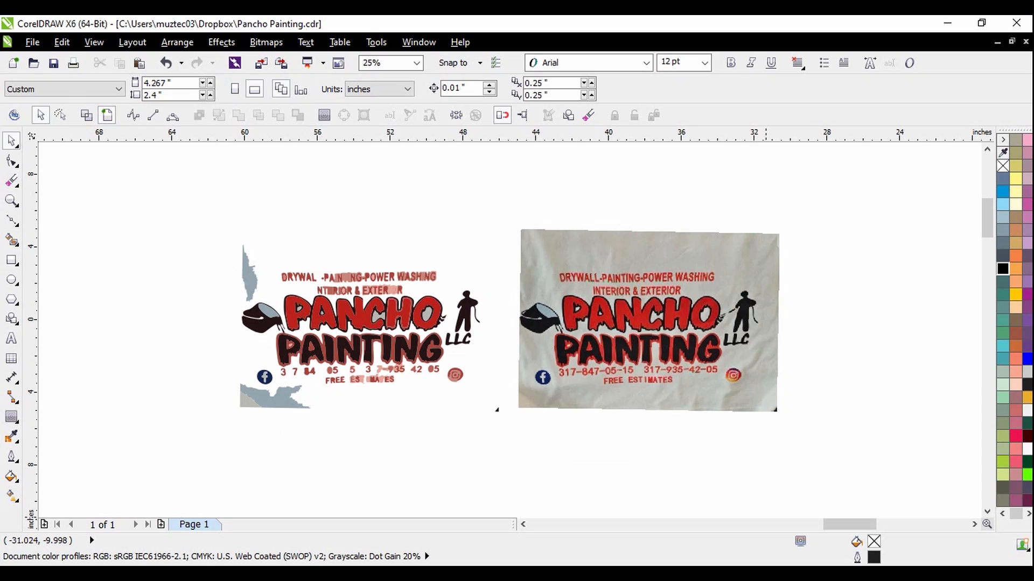
Switch the document view to Wireframe and examine the outlines of the traced logo group, leaving it deselected.
{"action": "scroll", "coordinate": [292, 303], "scroll_direction": "up", "scroll_amount": 2}
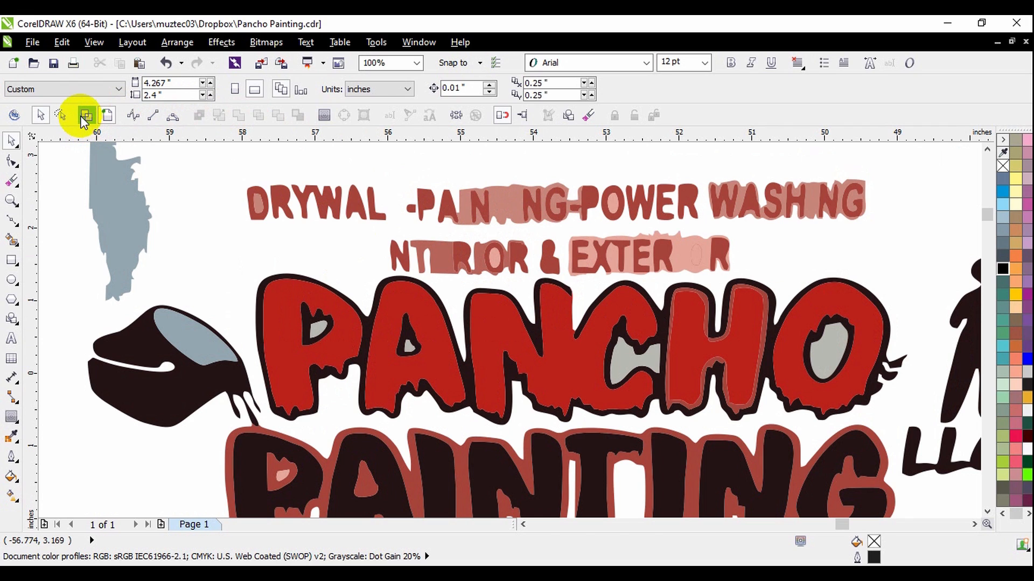
{"action": "left_click", "coordinate": [94, 43]}
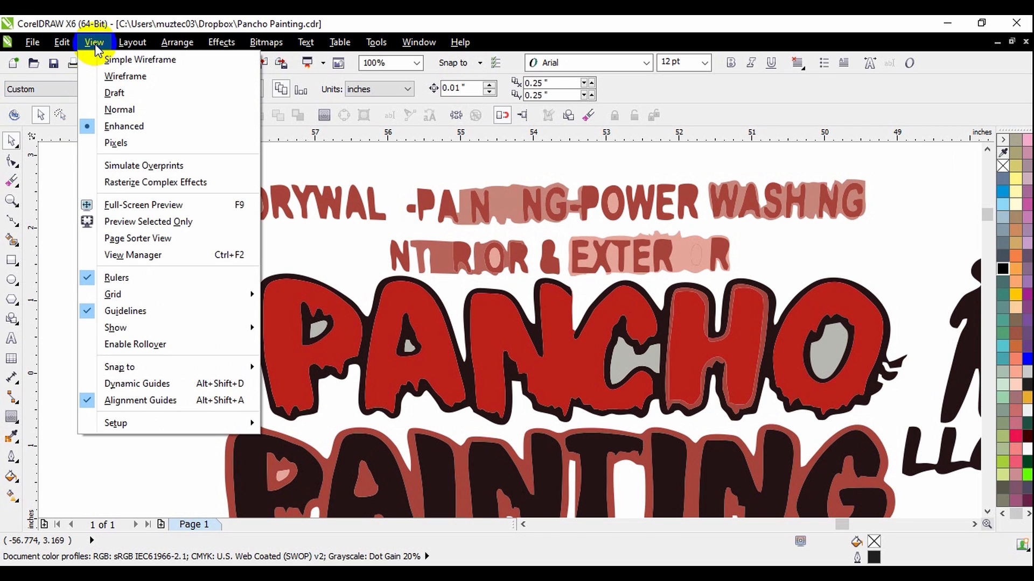
{"action": "left_click", "coordinate": [131, 76]}
{"action": "scroll", "coordinate": [432, 189], "scroll_direction": "down", "scroll_amount": 2}
{"action": "left_click", "coordinate": [462, 216]}
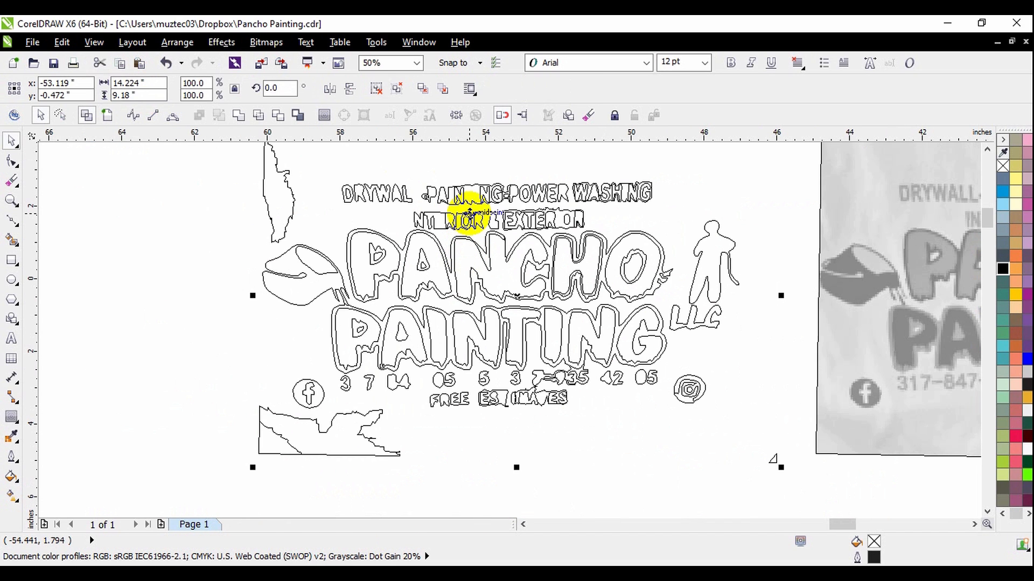
{"action": "scroll", "coordinate": [487, 259], "scroll_direction": "down", "scroll_amount": 2}
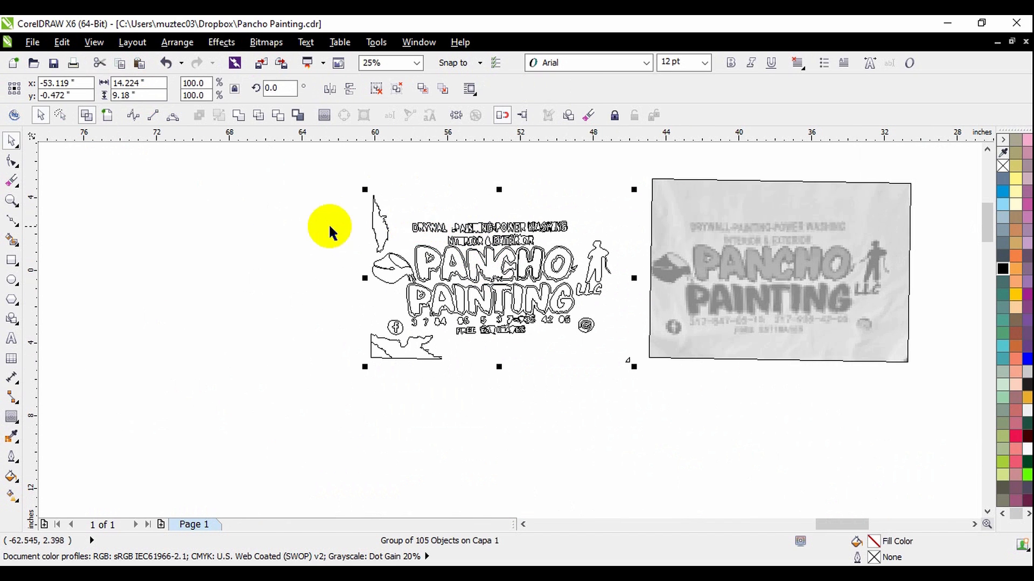
{"action": "scroll", "coordinate": [393, 229], "scroll_direction": "up", "scroll_amount": 2}
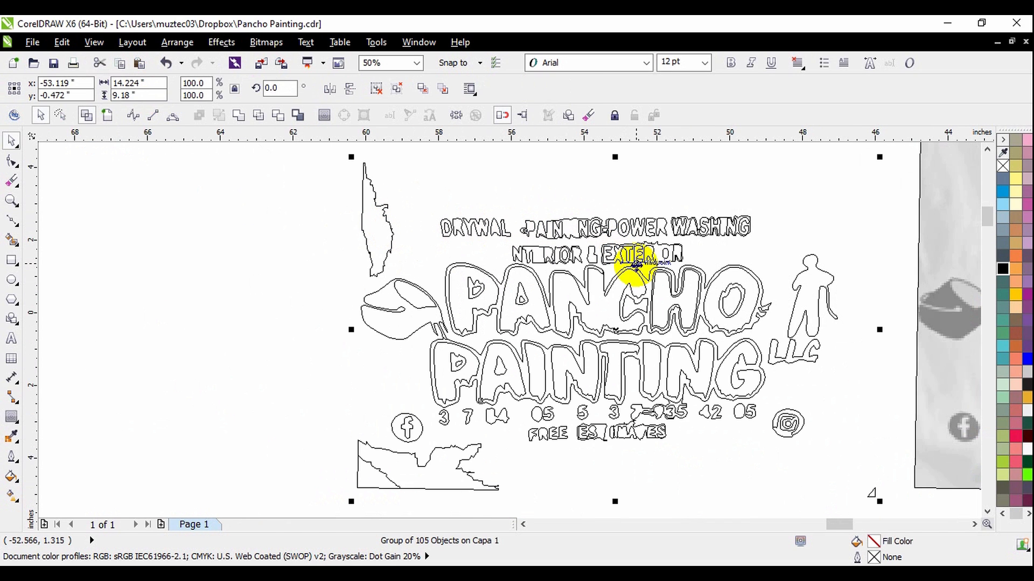
{"action": "scroll", "coordinate": [611, 258], "scroll_direction": "up", "scroll_amount": 2}
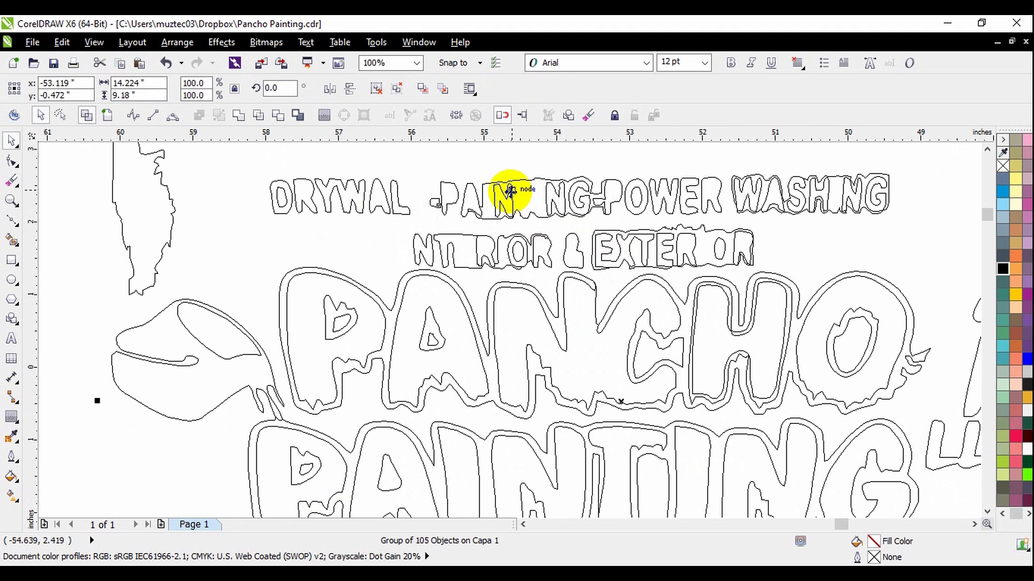
{"action": "scroll", "coordinate": [595, 229], "scroll_direction": "down", "scroll_amount": 1}
{"action": "left_click", "coordinate": [583, 167]}
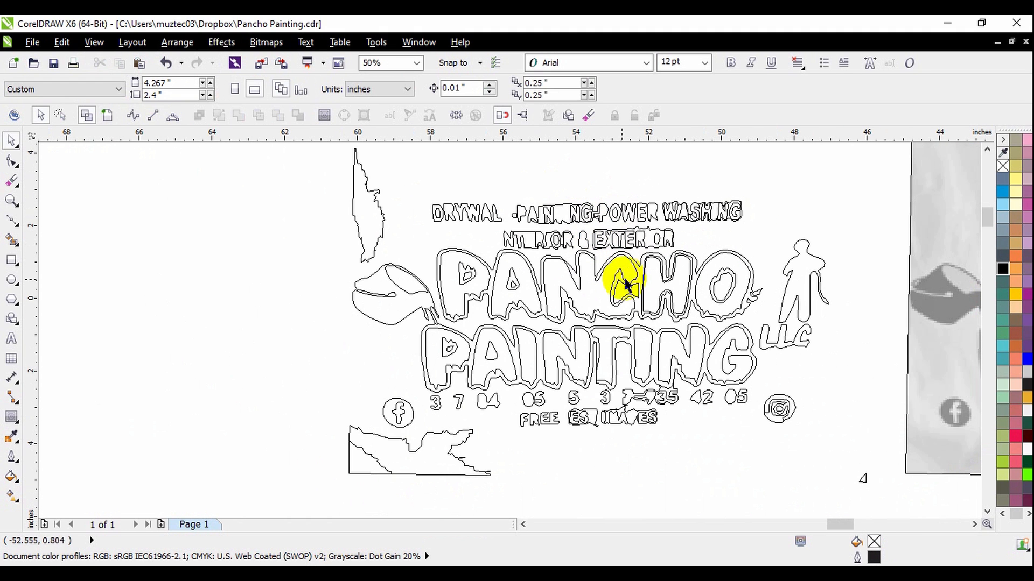
Ungroup all objects of the traced logo and set the document view back to Enhanced.
{"action": "scroll", "coordinate": [515, 217], "scroll_direction": "up", "scroll_amount": 1}
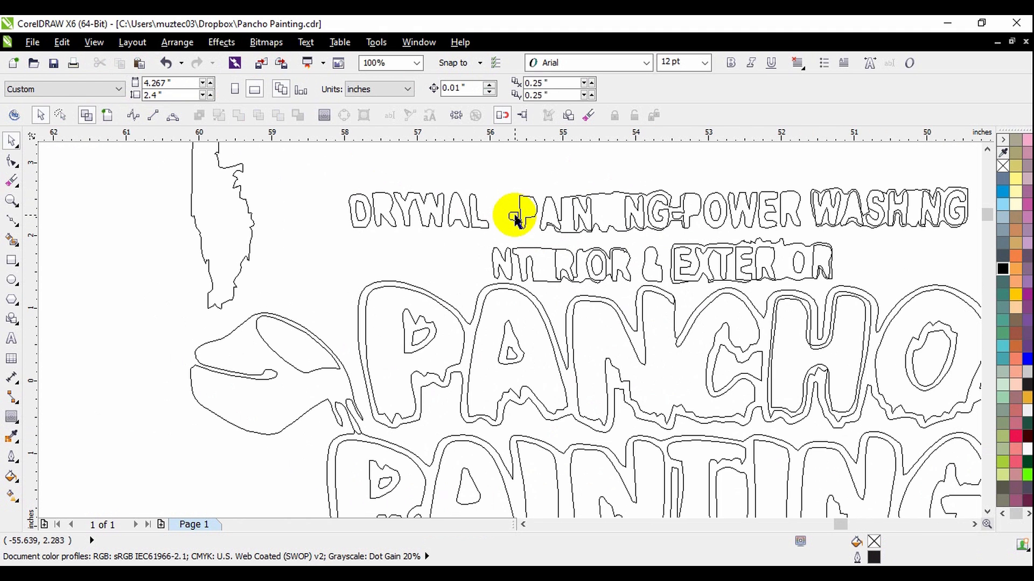
{"action": "left_click", "coordinate": [524, 215]}
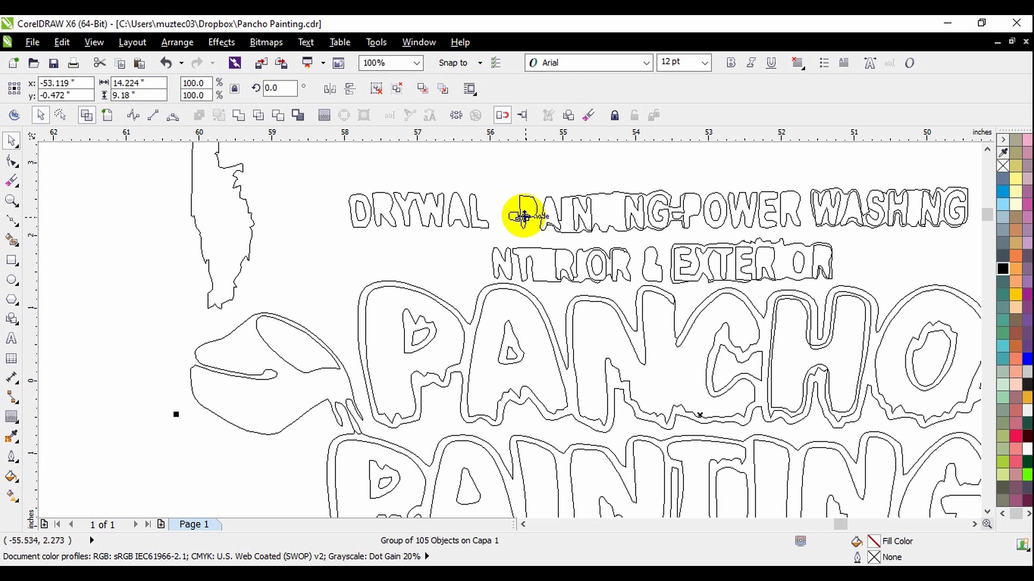
{"action": "left_click", "coordinate": [186, 47]}
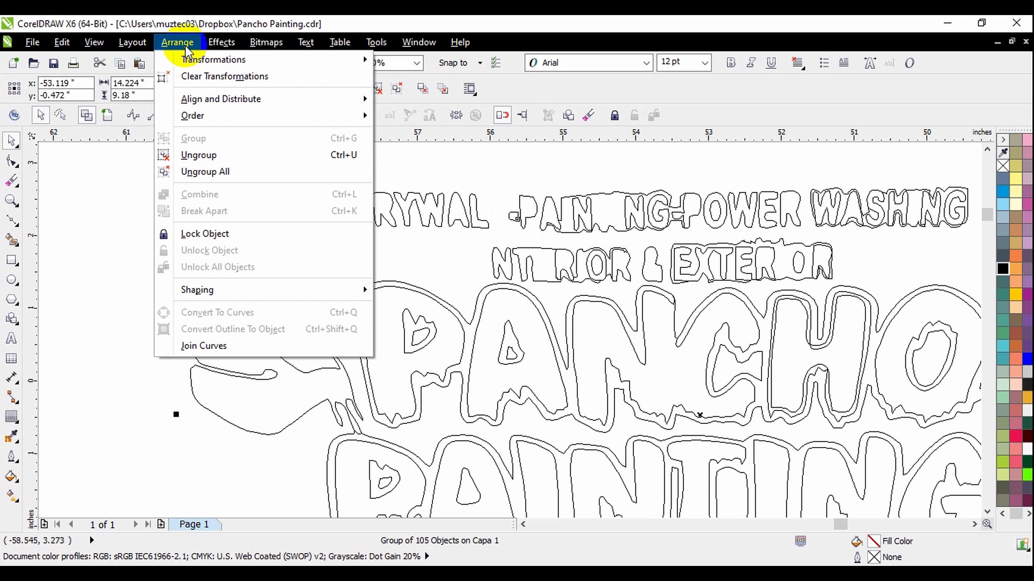
{"action": "left_click", "coordinate": [209, 172]}
{"action": "left_click", "coordinate": [371, 169]}
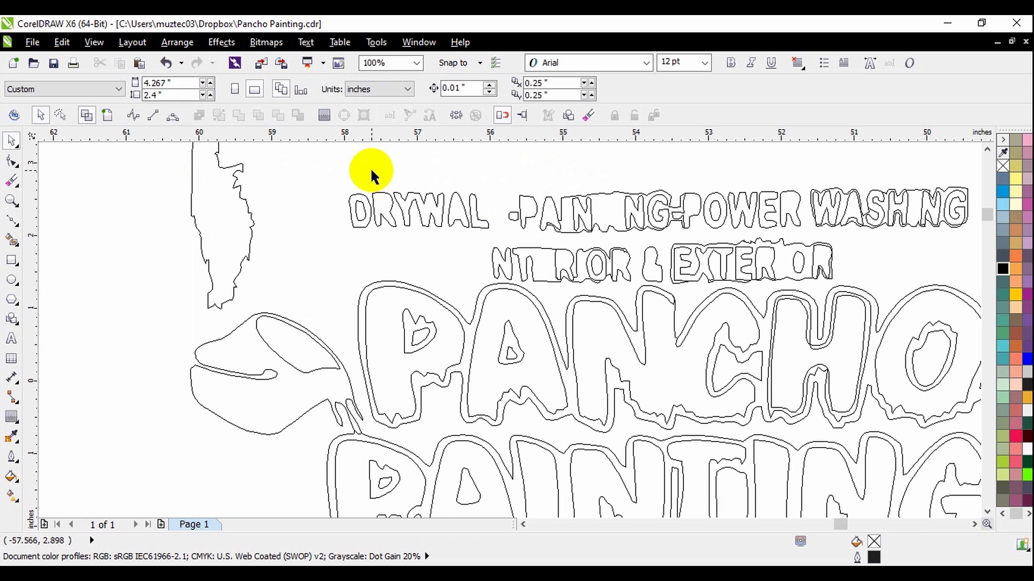
{"action": "left_click", "coordinate": [110, 121]}
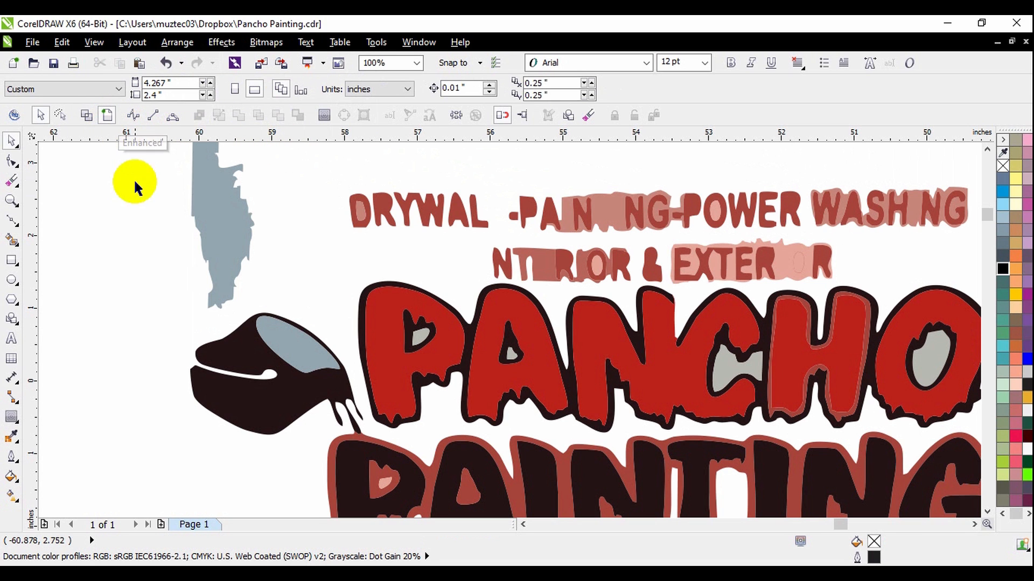
Delete the tall grey background patch beside the traced logo and the letters of the top DRYWALL-PAINTING-POWER WASHING line.
{"action": "scroll", "coordinate": [233, 229], "scroll_direction": "down", "scroll_amount": 1}
{"action": "scroll", "coordinate": [263, 272], "scroll_direction": "up", "scroll_amount": 1}
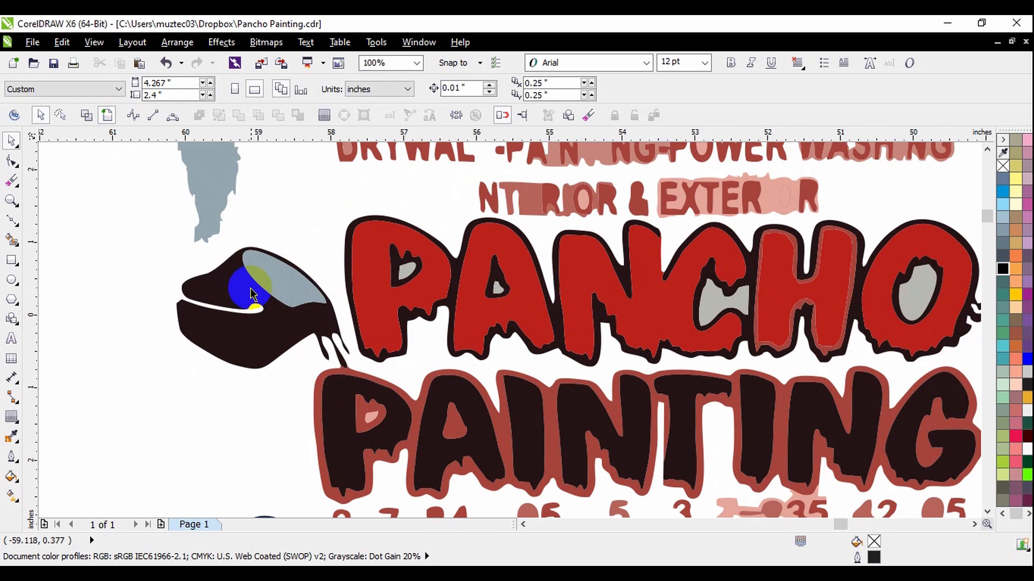
{"action": "scroll", "coordinate": [269, 271], "scroll_direction": "down", "scroll_amount": 1}
{"action": "left_click_drag", "start_coordinate": [254, 231], "coordinate": [192, 236]}
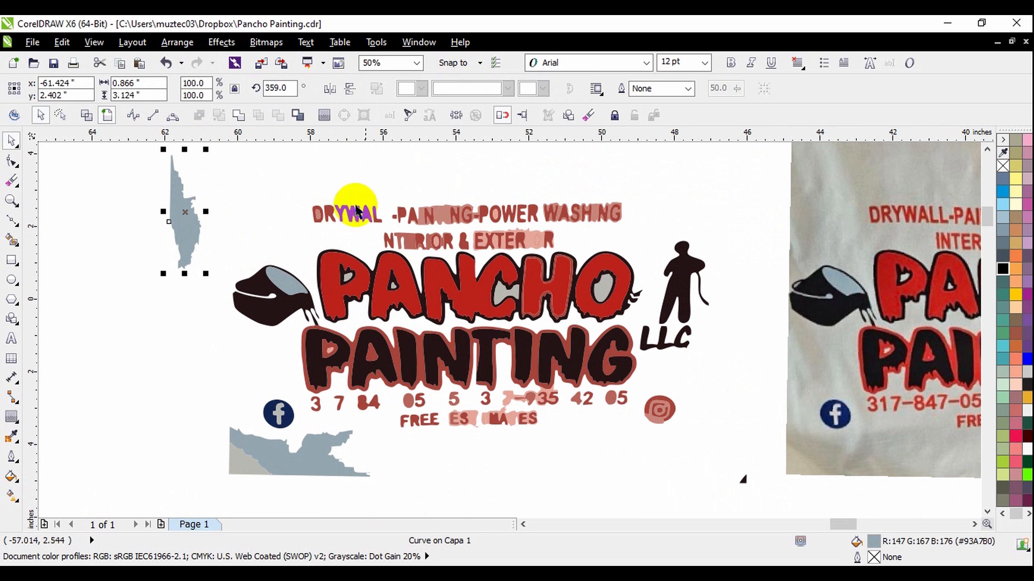
{"action": "key", "text": "Delete"}
{"action": "mouse_move", "coordinate": [299, 173]}
{"action": "left_mouse_down"}
{"action": "mouse_move", "coordinate": [611, 235]}
{"action": "mouse_move", "coordinate": [637, 228]}
{"action": "left_mouse_up"}
{"action": "key", "text": "Delete"}
Delete all remaining pieces of the INTERIOR & EXTERIOR line above the traced PANCHO lettering.
{"action": "scroll", "coordinate": [395, 244], "scroll_direction": "up", "scroll_amount": 1}
{"action": "left_click_drag", "start_coordinate": [350, 191], "coordinate": [734, 254]}
{"action": "key", "text": "Delete"}
{"action": "left_click", "coordinate": [639, 222]}
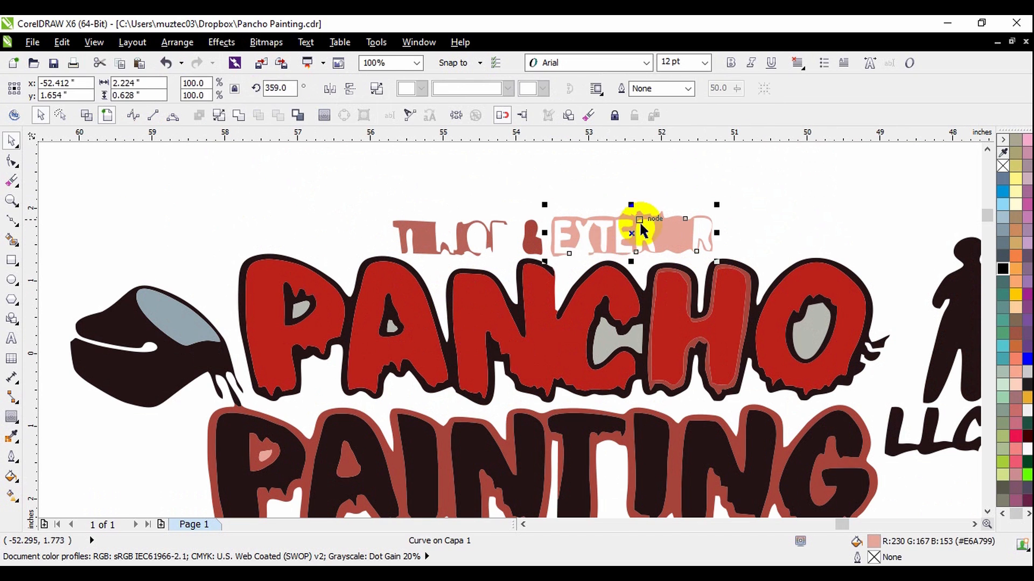
{"action": "key", "text": "Delete"}
{"action": "left_click_drag", "start_coordinate": [381, 185], "coordinate": [553, 212]}
{"action": "key", "text": "Delete"}
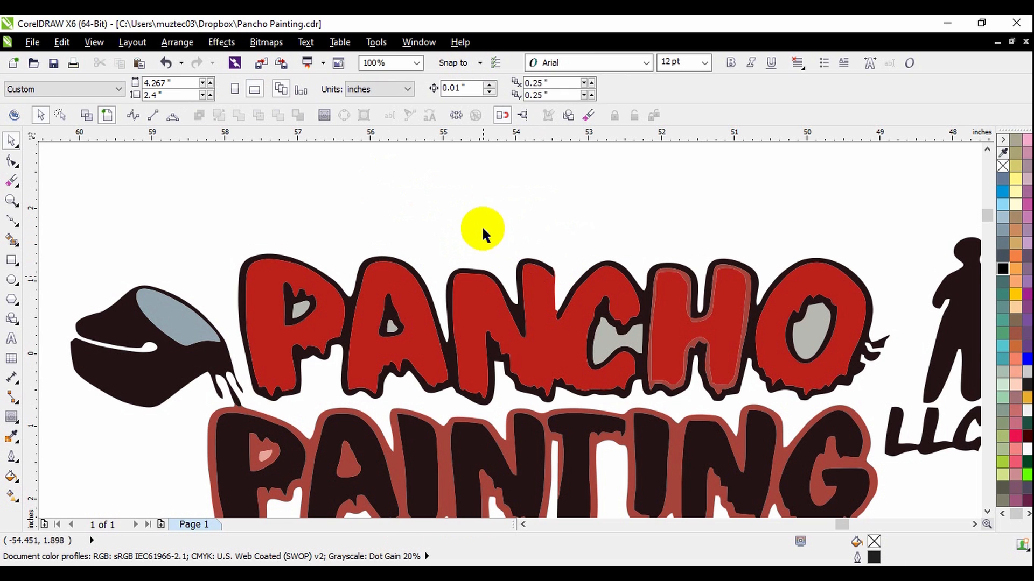
Delete the paint bucket and everything below PAINTING: phone number, FREE ESTIMATES, social icons and grey patches.
{"action": "scroll", "coordinate": [491, 320], "scroll_direction": "down", "scroll_amount": 1}
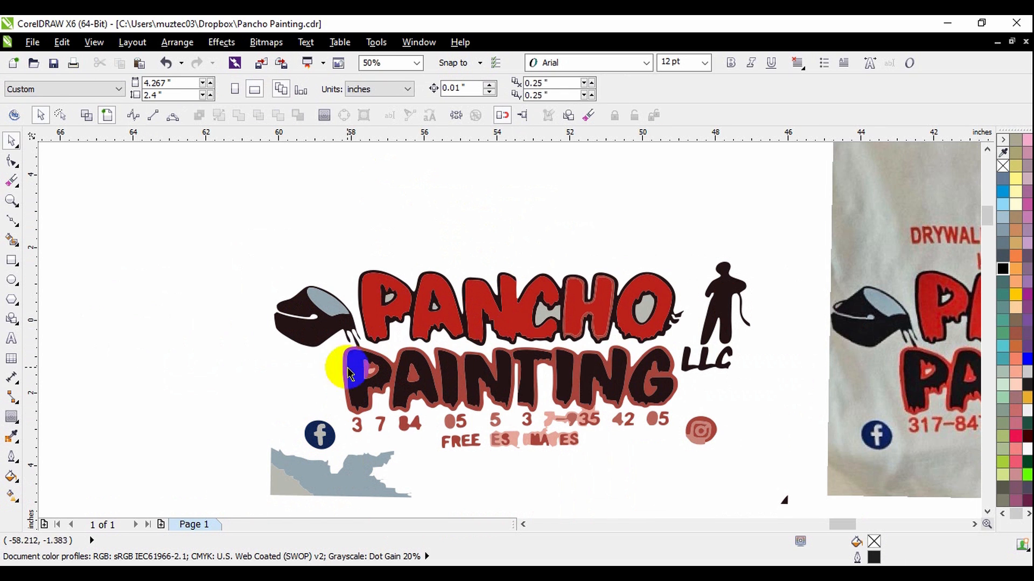
{"action": "left_click", "coordinate": [314, 296]}
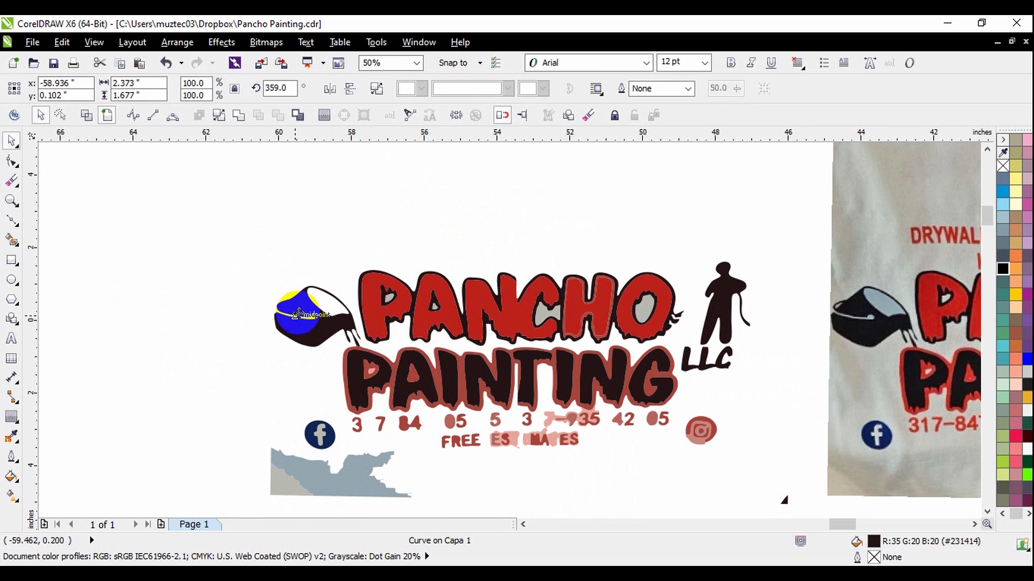
{"action": "key", "text": "Delete"}
{"action": "scroll", "coordinate": [295, 337], "scroll_direction": "down", "scroll_amount": 1}
{"action": "scroll", "coordinate": [292, 335], "scroll_direction": "up", "scroll_amount": 1}
{"action": "left_click_drag", "start_coordinate": [249, 323], "coordinate": [592, 415]}
{"action": "key", "text": "Delete"}
Delete the painter silhouette above LLC and the small stray triangle below the lettering.
{"action": "scroll", "coordinate": [649, 194], "scroll_direction": "up", "scroll_amount": 1}
{"action": "left_click", "coordinate": [819, 230]}
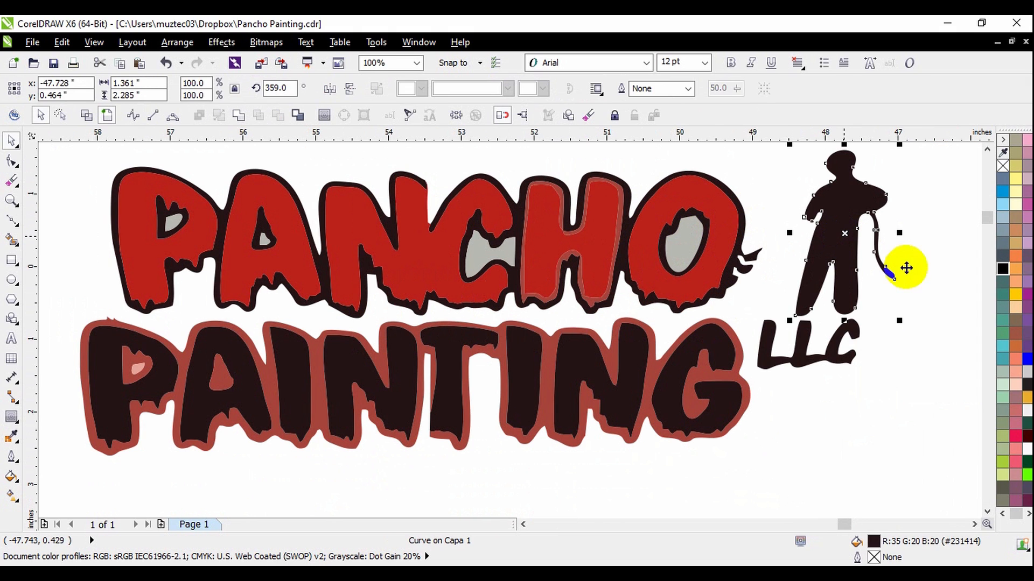
{"action": "key", "text": "Delete"}
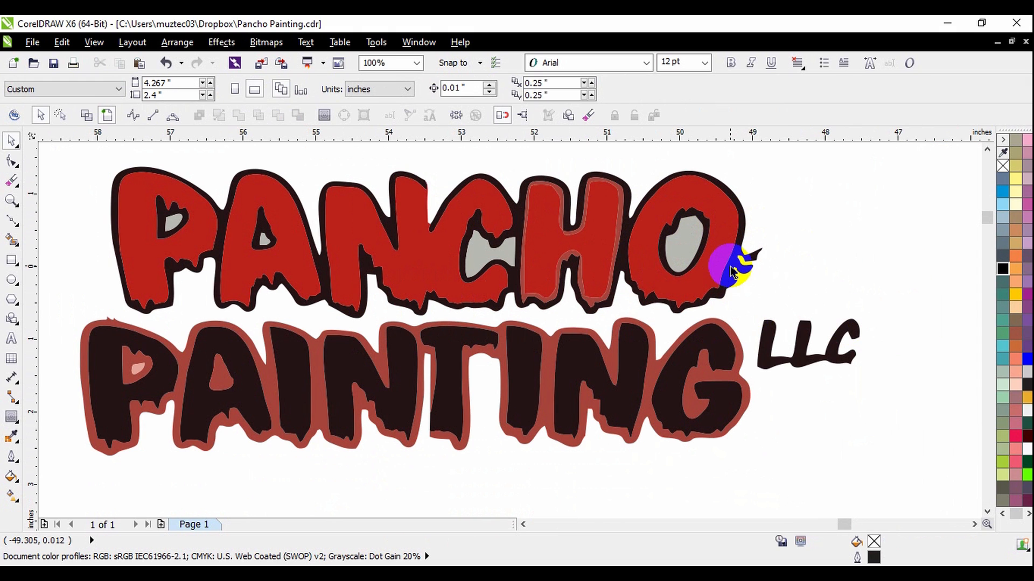
{"action": "scroll", "coordinate": [729, 265], "scroll_direction": "down", "scroll_amount": 1}
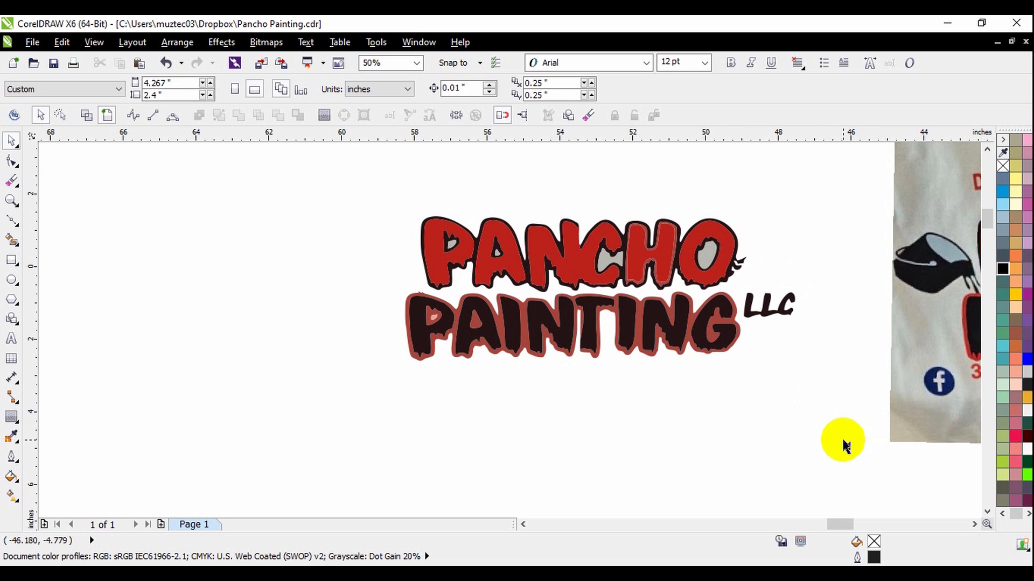
{"action": "scroll", "coordinate": [848, 449], "scroll_direction": "up", "scroll_amount": 1}
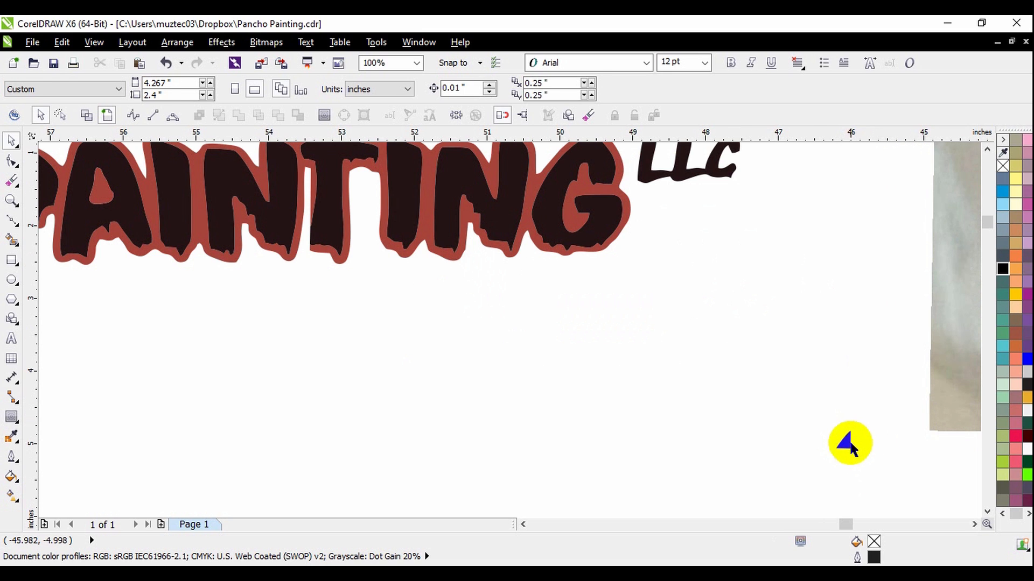
{"action": "left_click", "coordinate": [849, 441]}
{"action": "key", "text": "Delete"}
{"action": "scroll", "coordinate": [739, 441], "scroll_direction": "down", "scroll_amount": 1}
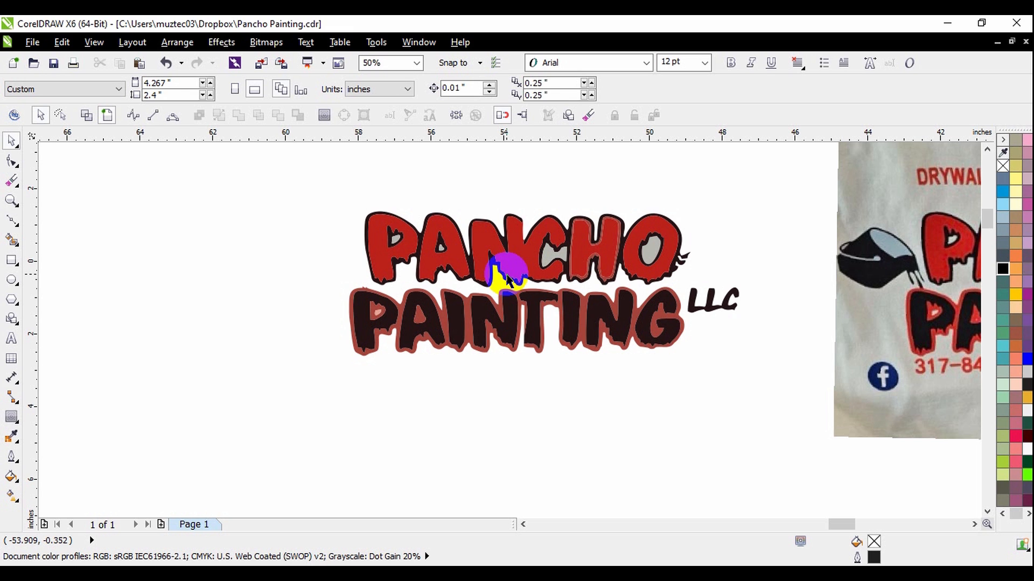
Delete the red fill shapes inside all the PANCHO letters, including the extra reddish contour in the H, keeping the dark outline.
{"action": "scroll", "coordinate": [535, 237], "scroll_direction": "up", "scroll_amount": 1}
{"action": "scroll", "coordinate": [538, 248], "scroll_direction": "down", "scroll_amount": 1}
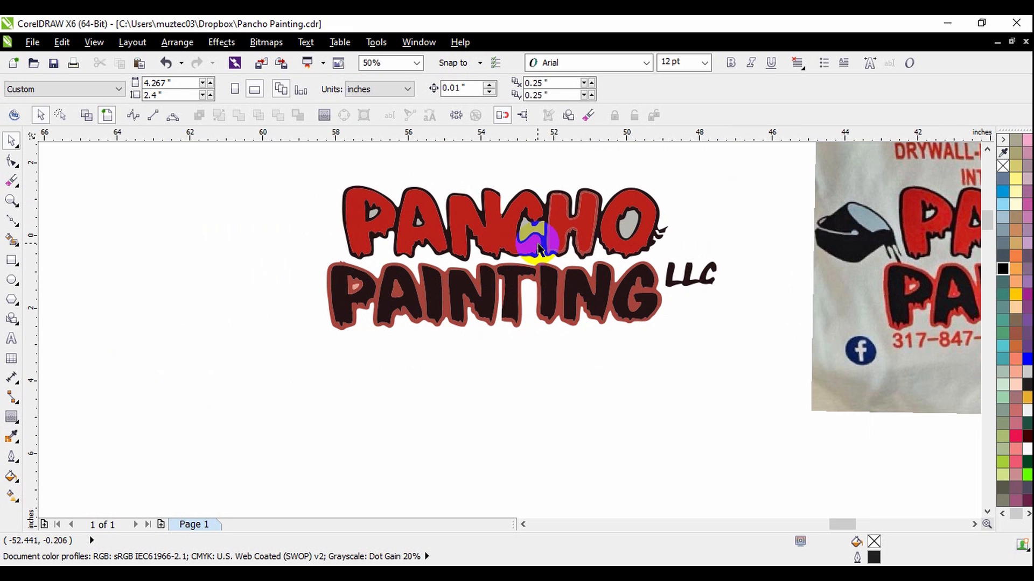
{"action": "scroll", "coordinate": [527, 200], "scroll_direction": "up", "scroll_amount": 1}
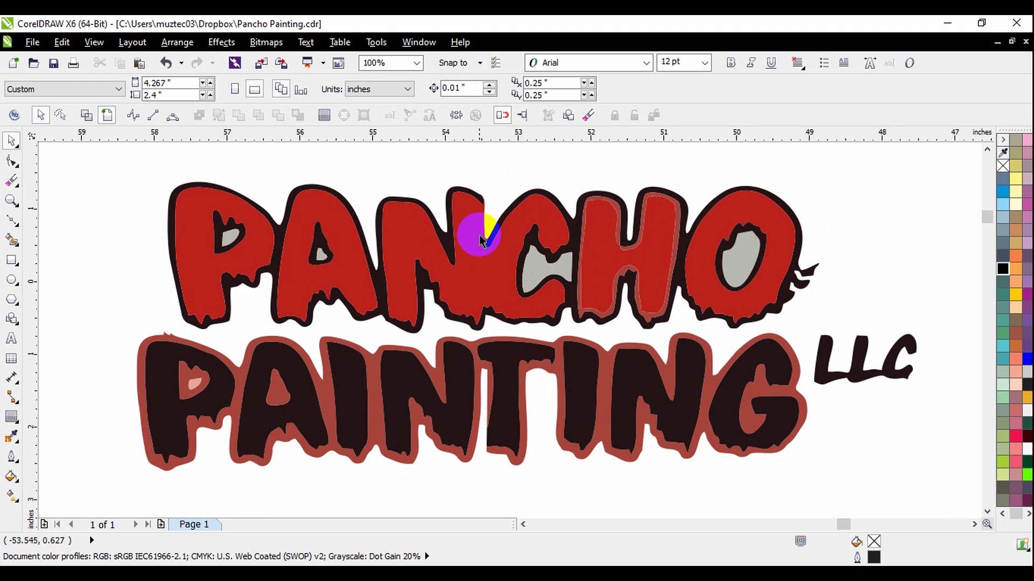
{"action": "scroll", "coordinate": [484, 221], "scroll_direction": "up", "scroll_amount": 1}
{"action": "scroll", "coordinate": [619, 229], "scroll_direction": "down", "scroll_amount": 1}
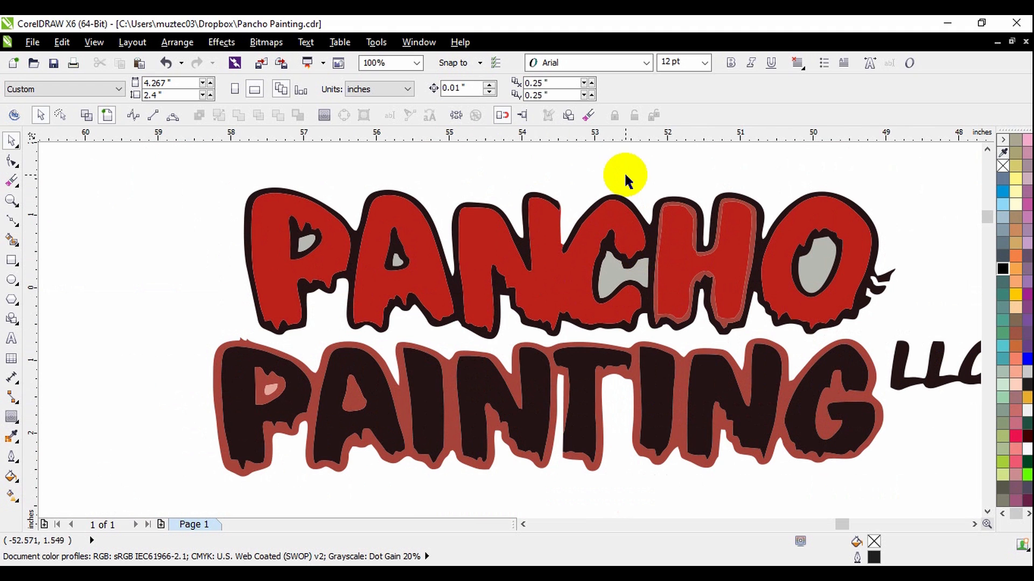
{"action": "left_click", "coordinate": [585, 249]}
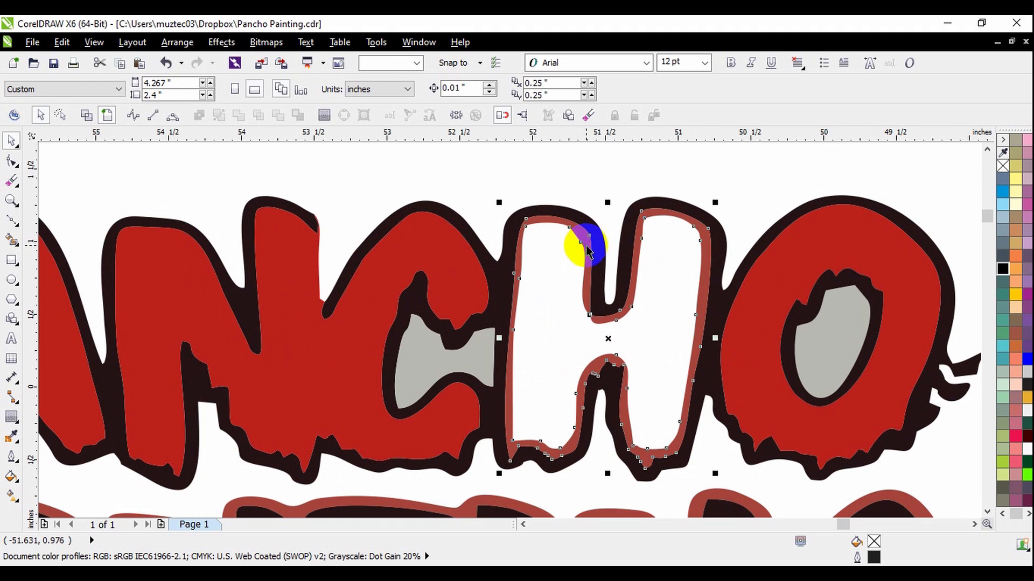
{"action": "scroll", "coordinate": [725, 250], "scroll_direction": "down", "scroll_amount": 1}
{"action": "key", "text": "Delete"}
{"action": "left_click", "coordinate": [789, 253]}
{"action": "key", "text": "Delete"}
{"action": "left_click", "coordinate": [550, 278]}
{"action": "key", "text": "Delete"}
{"action": "left_click", "coordinate": [385, 299]}
{"action": "key", "text": "Delete"}
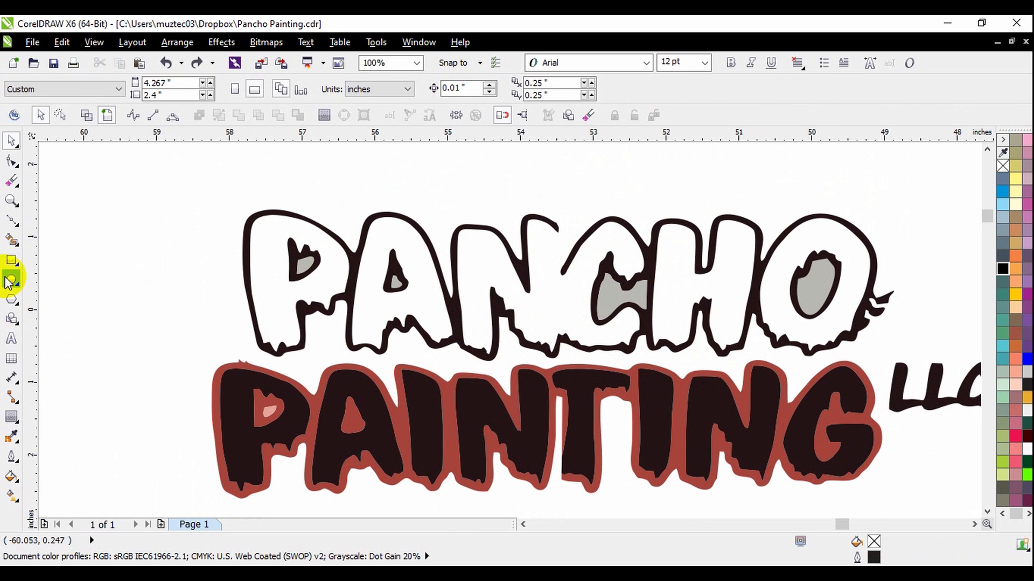
Try to close the gap between the N and C with a straight Bézier line 5 px wide, and delete the line.
{"action": "left_click", "coordinate": [19, 229]}
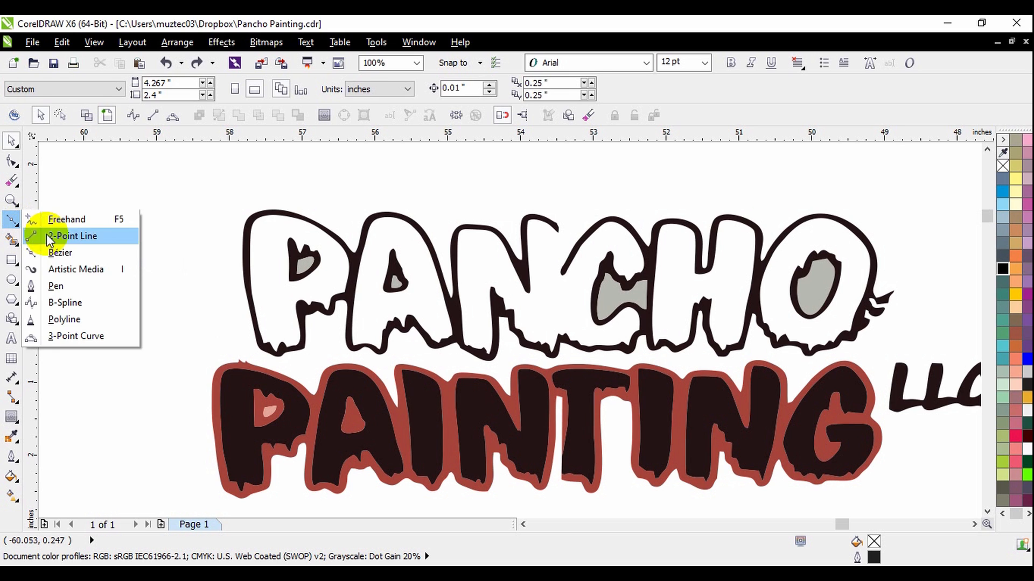
{"action": "left_click", "coordinate": [63, 248]}
{"action": "scroll", "coordinate": [548, 280], "scroll_direction": "up", "scroll_amount": 2}
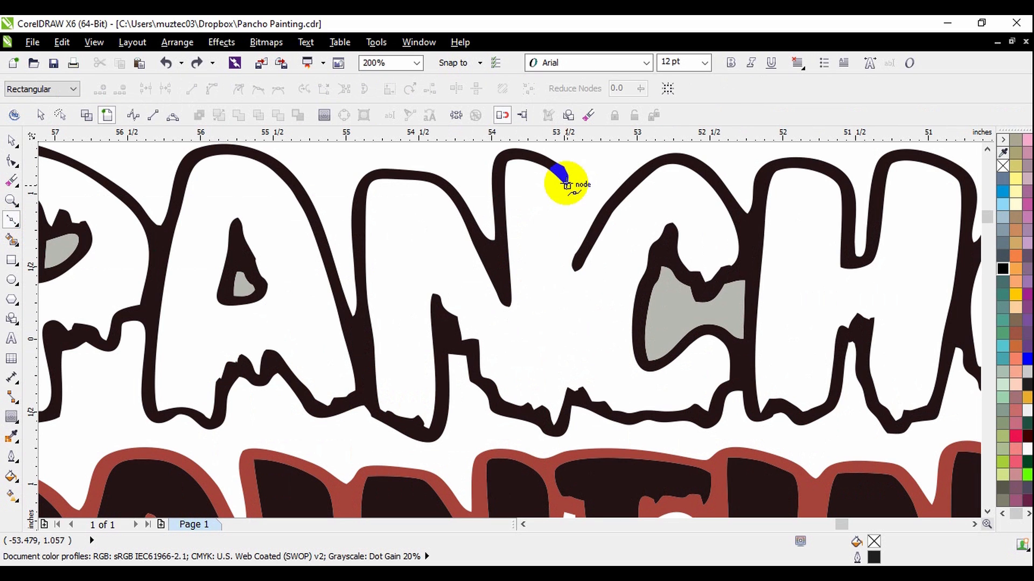
{"action": "left_click", "coordinate": [561, 180]}
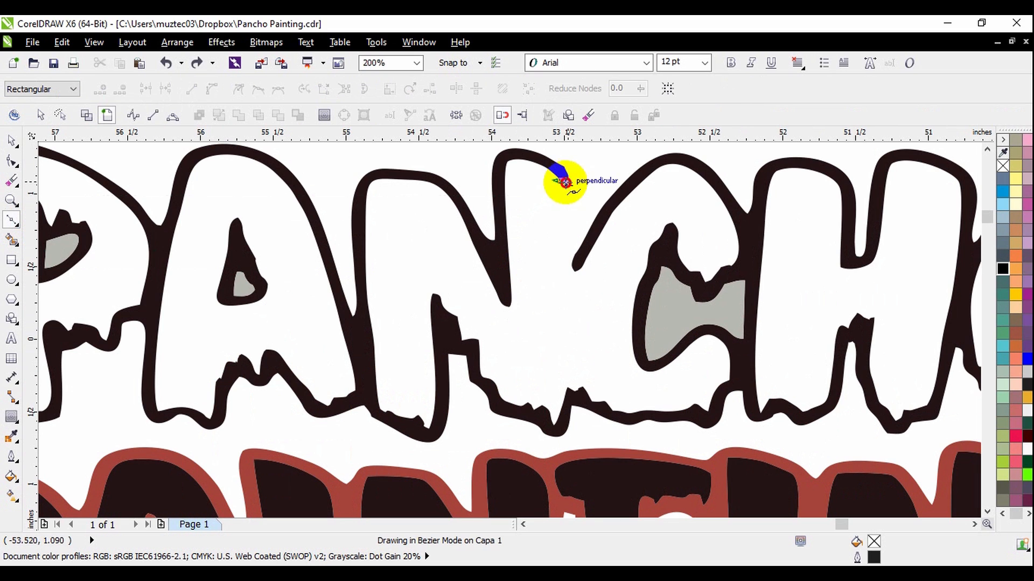
{"action": "left_click", "coordinate": [573, 402]}
{"action": "scroll", "coordinate": [578, 281], "scroll_direction": "up", "scroll_amount": 1}
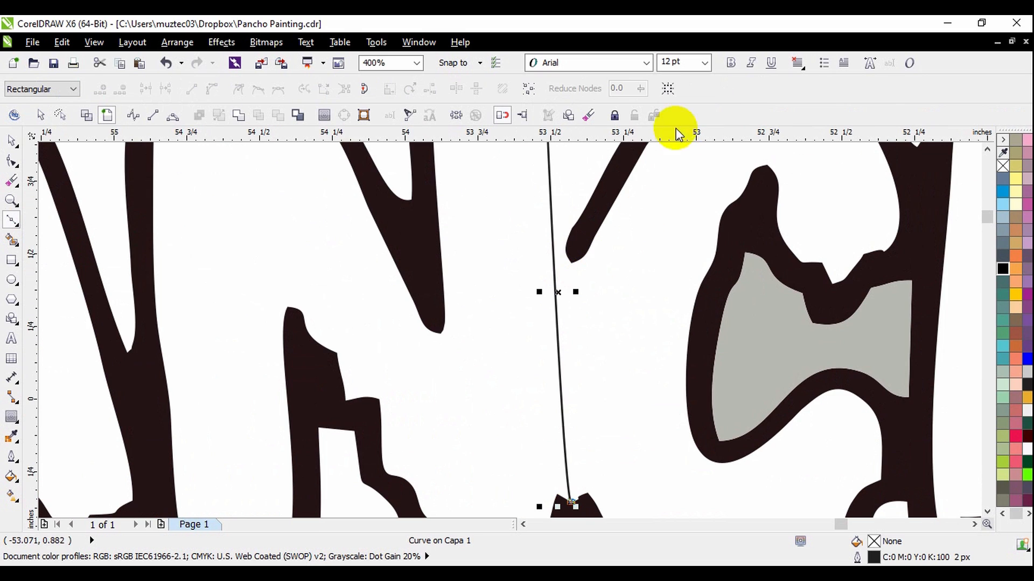
{"action": "key", "text": "space"}
{"action": "left_click", "coordinate": [687, 88]}
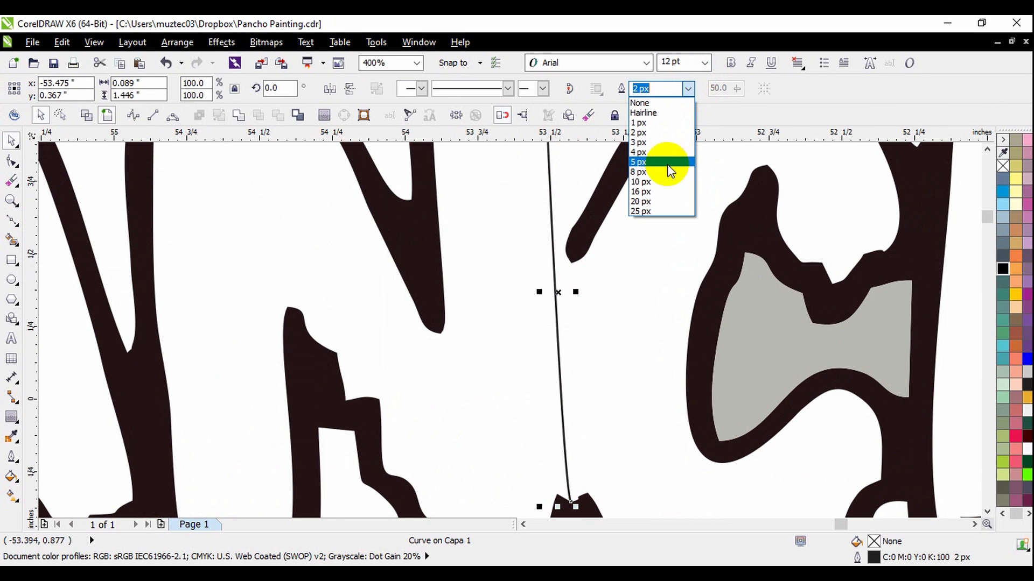
{"action": "left_click", "coordinate": [667, 162]}
{"action": "scroll", "coordinate": [565, 350], "scroll_direction": "down", "scroll_amount": 1}
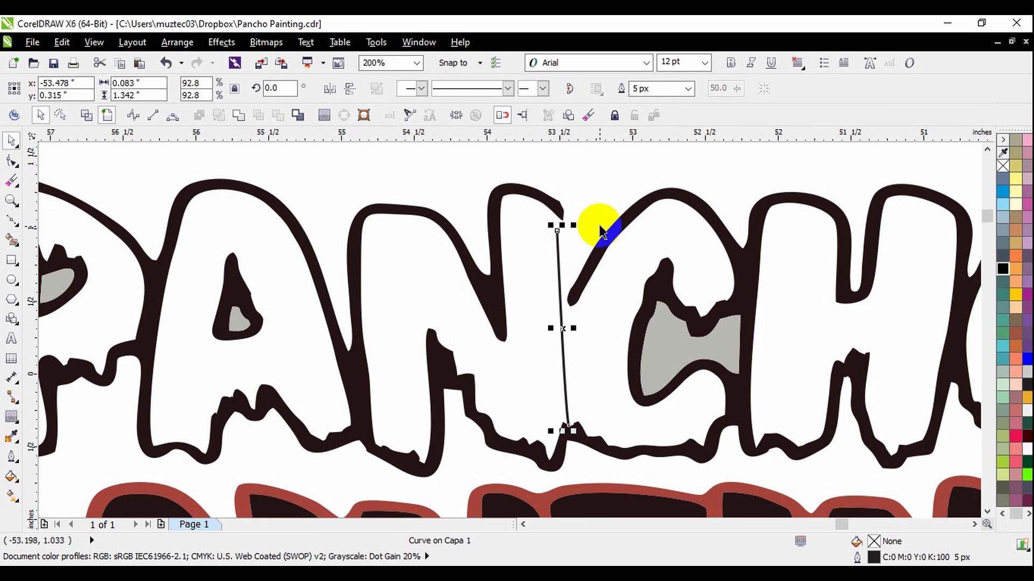
{"action": "key", "text": "Delete"}
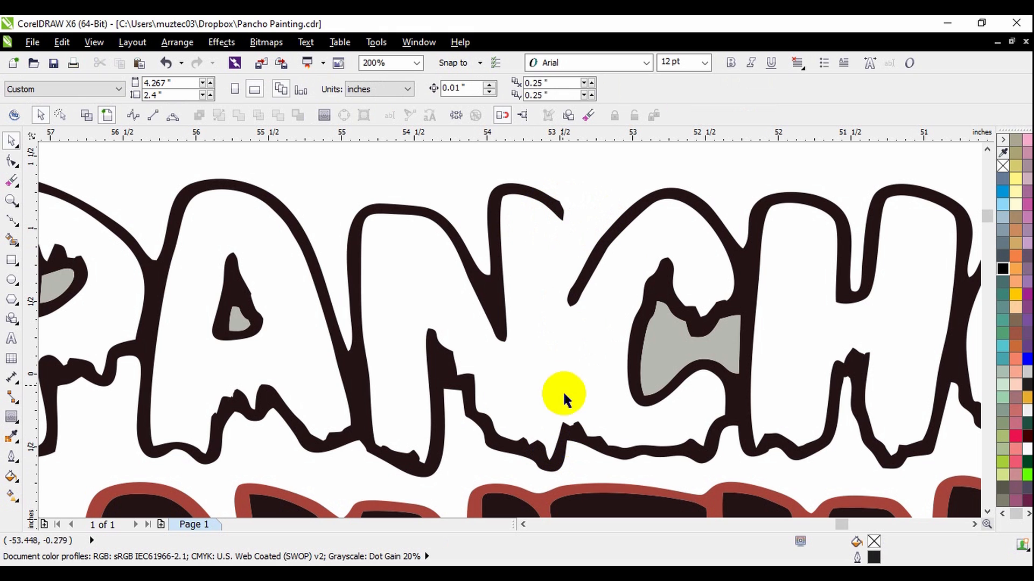
Extend the open end of the N's right stroke down into the dripping lower outline by moving its two end nodes.
{"action": "left_click", "coordinate": [557, 211]}
{"action": "left_click", "coordinate": [585, 194]}
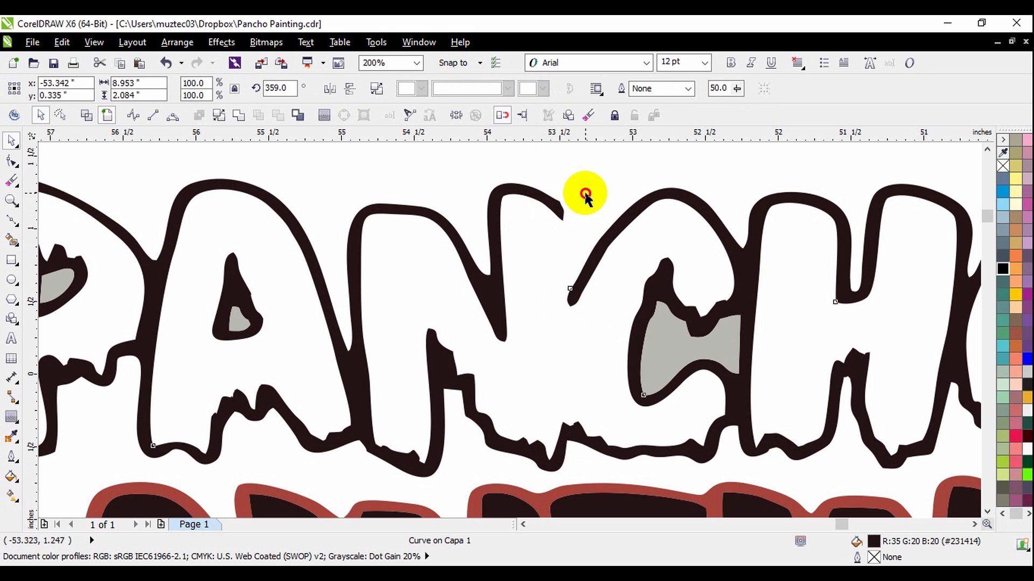
{"action": "left_click", "coordinate": [558, 215]}
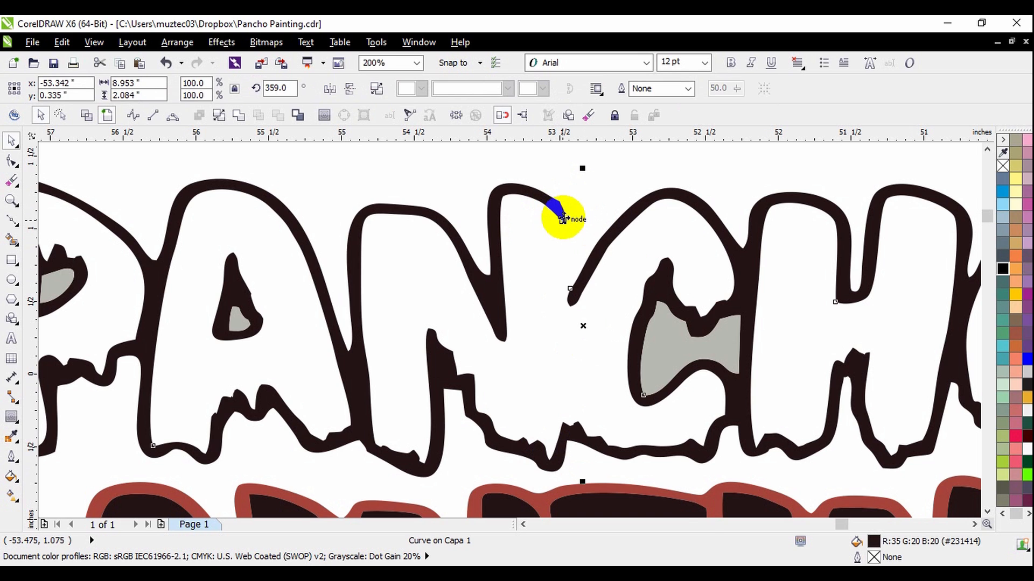
{"action": "scroll", "coordinate": [563, 218], "scroll_direction": "up", "scroll_amount": 1}
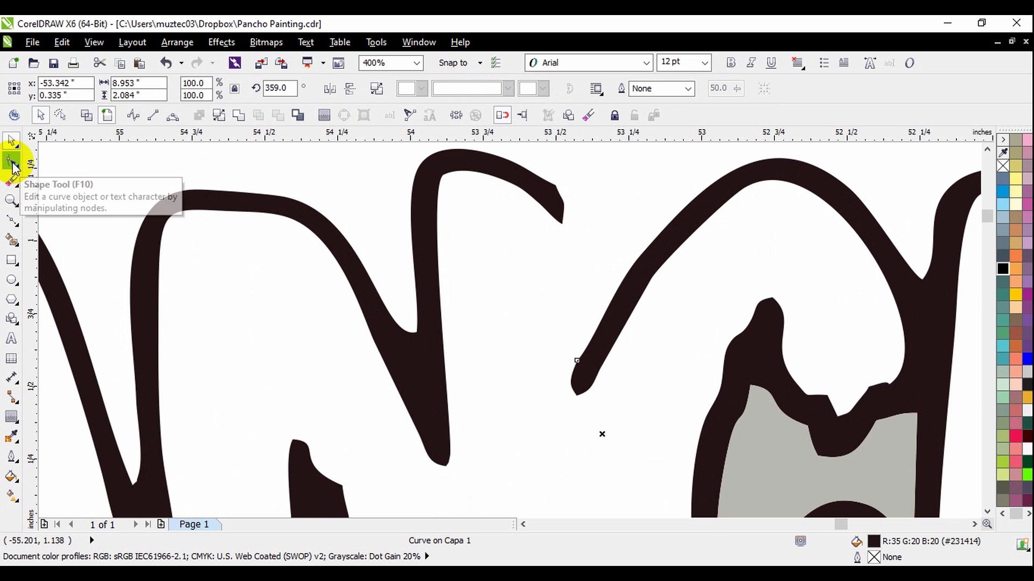
{"action": "left_click", "coordinate": [592, 210]}
{"action": "scroll", "coordinate": [576, 215], "scroll_direction": "down", "scroll_amount": 1}
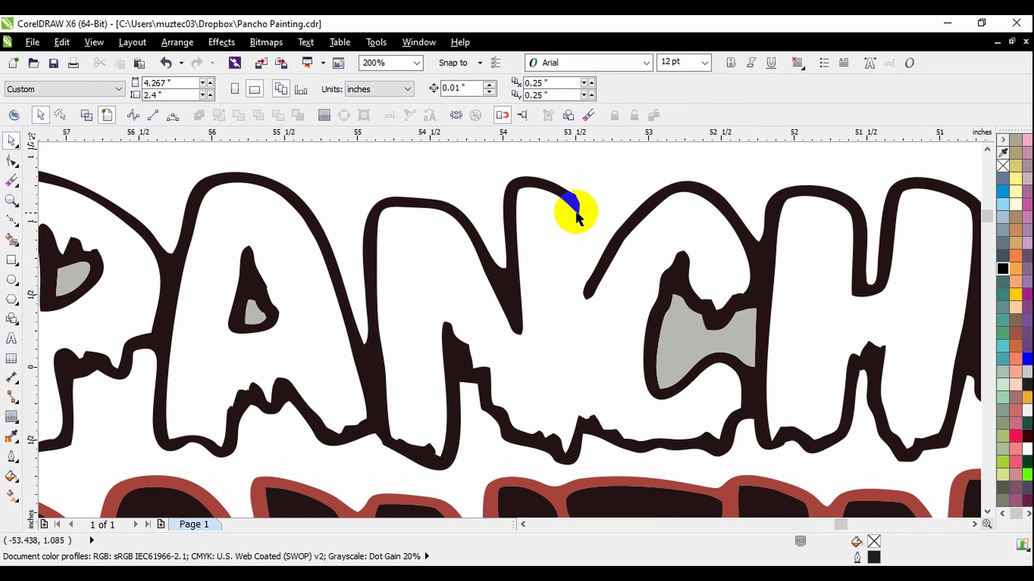
{"action": "double_click", "coordinate": [571, 210]}
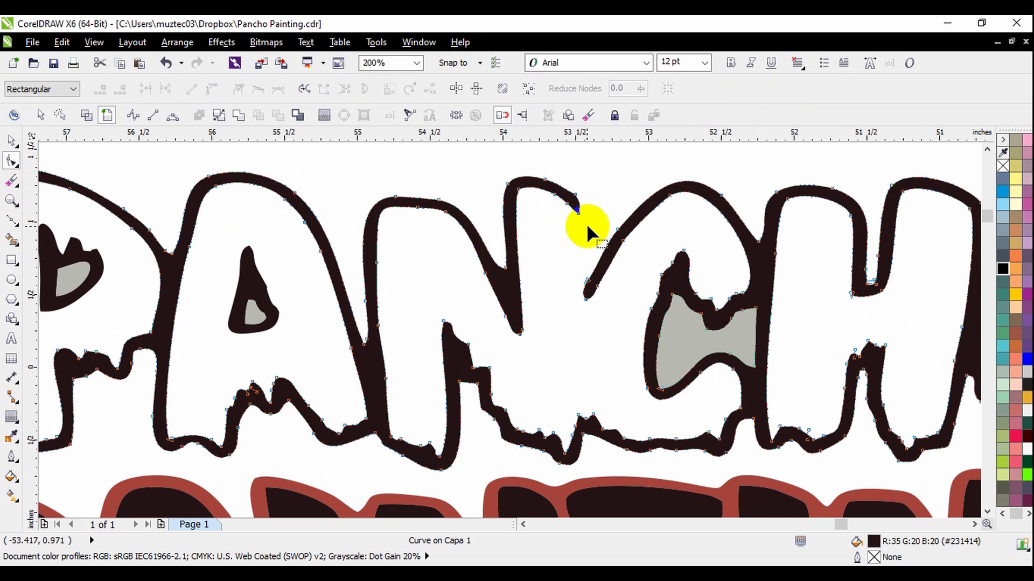
{"action": "scroll", "coordinate": [581, 216], "scroll_direction": "up", "scroll_amount": 1}
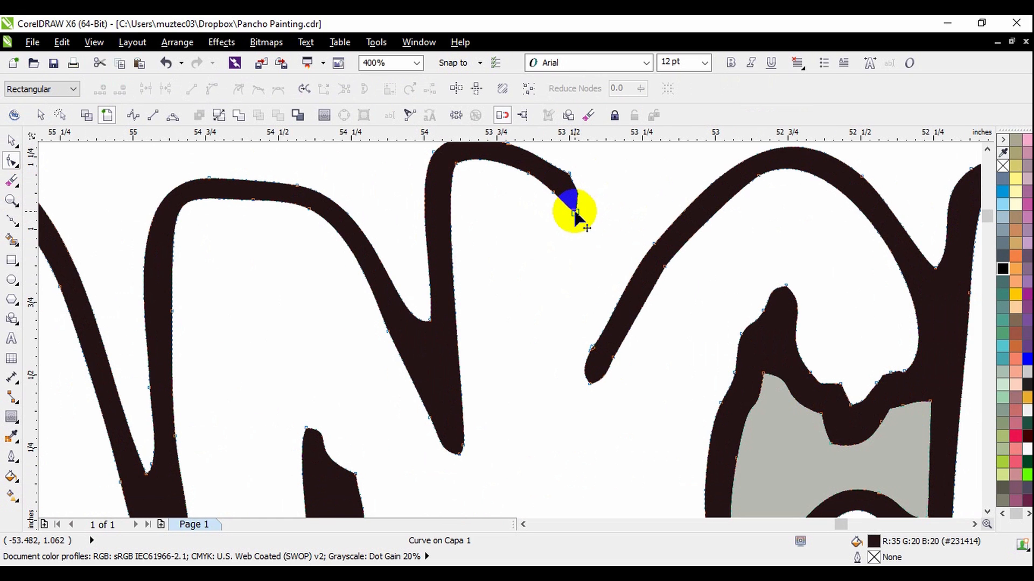
{"action": "scroll", "coordinate": [574, 213], "scroll_direction": "down", "scroll_amount": 1}
{"action": "mouse_move", "coordinate": [574, 212]}
{"action": "left_mouse_down"}
{"action": "mouse_move", "coordinate": [577, 422]}
{"action": "mouse_move", "coordinate": [558, 424]}
{"action": "left_mouse_up"}
{"action": "scroll", "coordinate": [576, 421], "scroll_direction": "up", "scroll_amount": 3}
{"action": "double_click", "coordinate": [563, 301]}
{"action": "left_click_drag", "start_coordinate": [564, 300], "coordinate": [601, 431]}
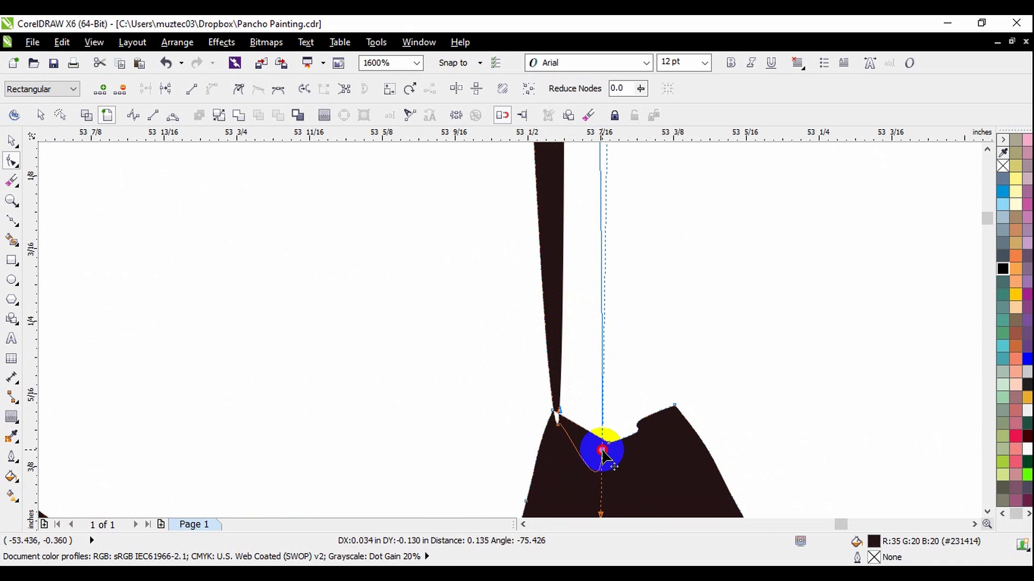
Round off the outer corner at the top of the N's extended right stroke by adding and repositioning a node.
{"action": "scroll", "coordinate": [600, 431], "scroll_direction": "down", "scroll_amount": 8}
{"action": "scroll", "coordinate": [600, 359], "scroll_direction": "up", "scroll_amount": 3}
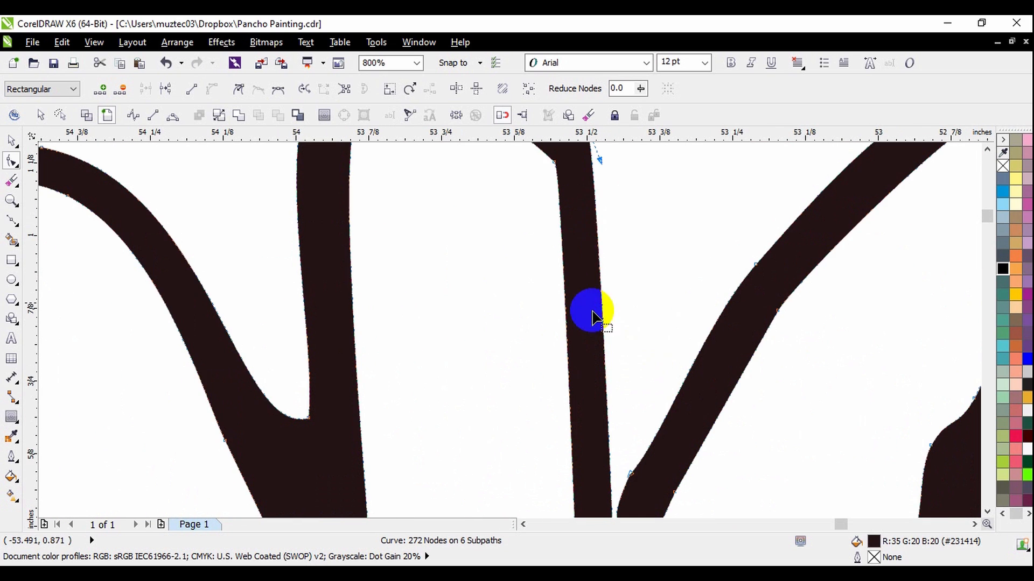
{"action": "scroll", "coordinate": [612, 253], "scroll_direction": "down", "scroll_amount": 1}
{"action": "scroll", "coordinate": [603, 190], "scroll_direction": "up", "scroll_amount": 2}
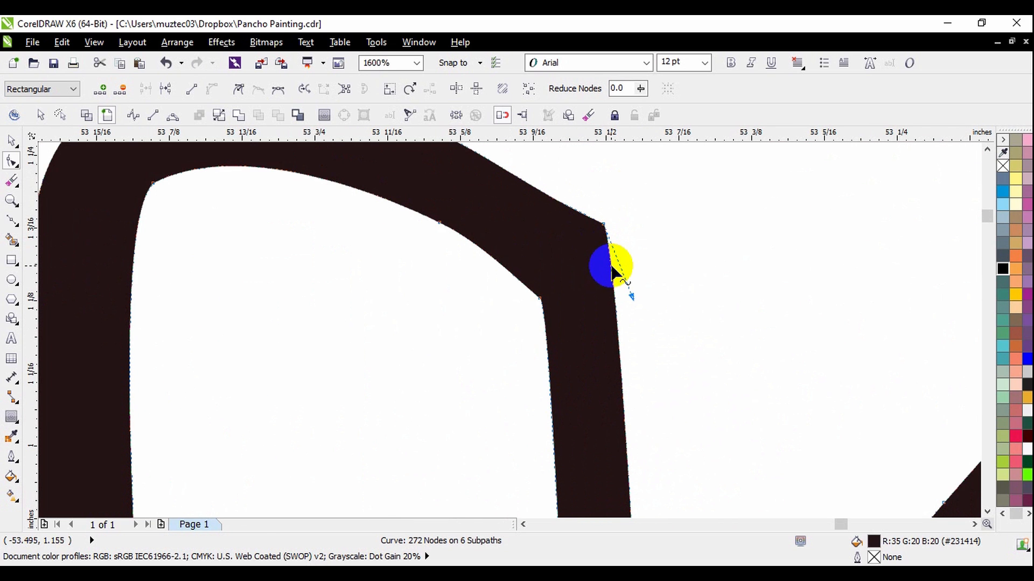
{"action": "left_click_drag", "start_coordinate": [603, 223], "coordinate": [572, 212]}
{"action": "scroll", "coordinate": [572, 213], "scroll_direction": "down", "scroll_amount": 3}
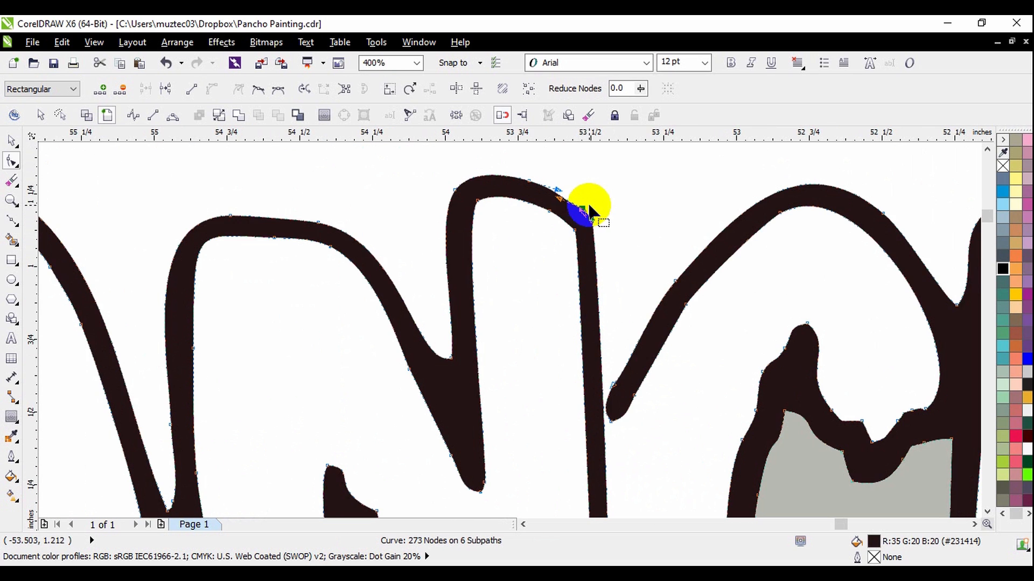
Move the end node of the C's open upper arm so that it overlaps the N's right stroke.
{"action": "scroll", "coordinate": [595, 347], "scroll_direction": "up", "scroll_amount": 2}
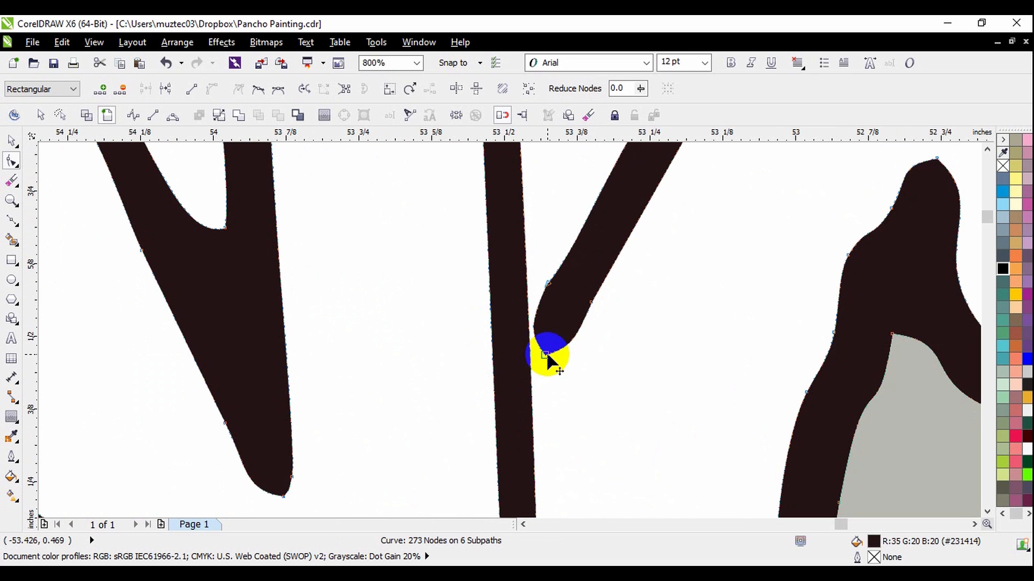
{"action": "left_click_drag", "start_coordinate": [546, 358], "coordinate": [531, 404]}
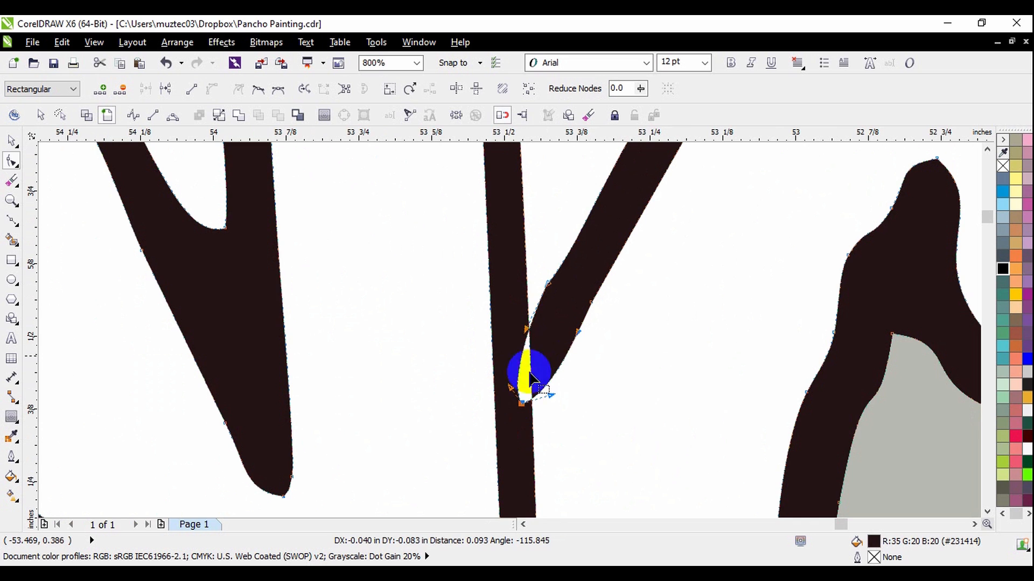
{"action": "scroll", "coordinate": [584, 245], "scroll_direction": "down", "scroll_amount": 1}
{"action": "scroll", "coordinate": [584, 245], "scroll_direction": "down", "scroll_amount": 1}
{"action": "scroll", "coordinate": [565, 392], "scroll_direction": "up", "scroll_amount": 1}
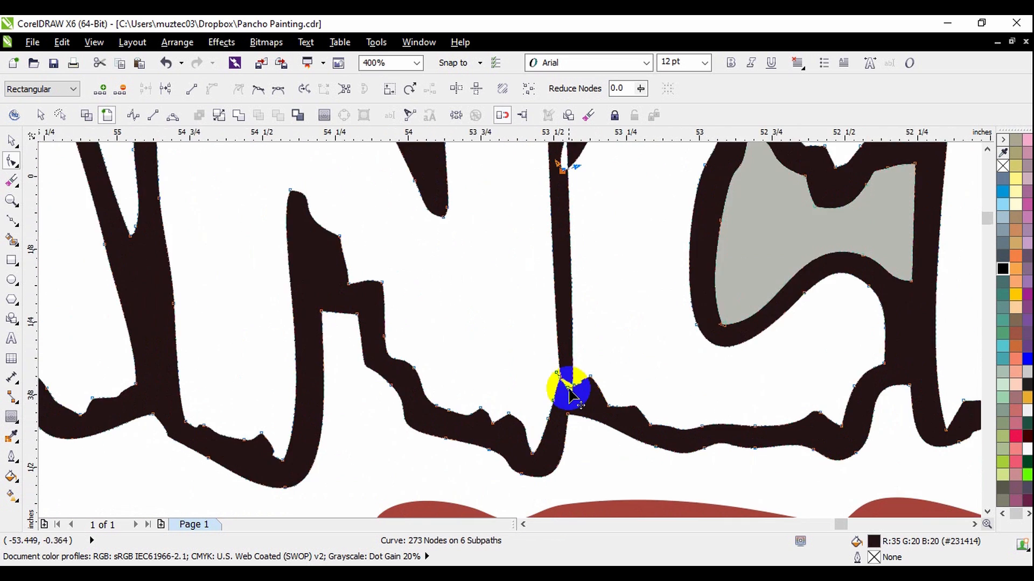
{"action": "scroll", "coordinate": [572, 404], "scroll_direction": "down", "scroll_amount": 1}
Merge the self-overlapping parts of the dark PANCHO outline curve into one clean shape.
{"action": "key", "text": "space"}
{"action": "scroll", "coordinate": [565, 232], "scroll_direction": "down", "scroll_amount": 1}
{"action": "left_click", "coordinate": [592, 184]}
{"action": "left_click", "coordinate": [536, 230]}
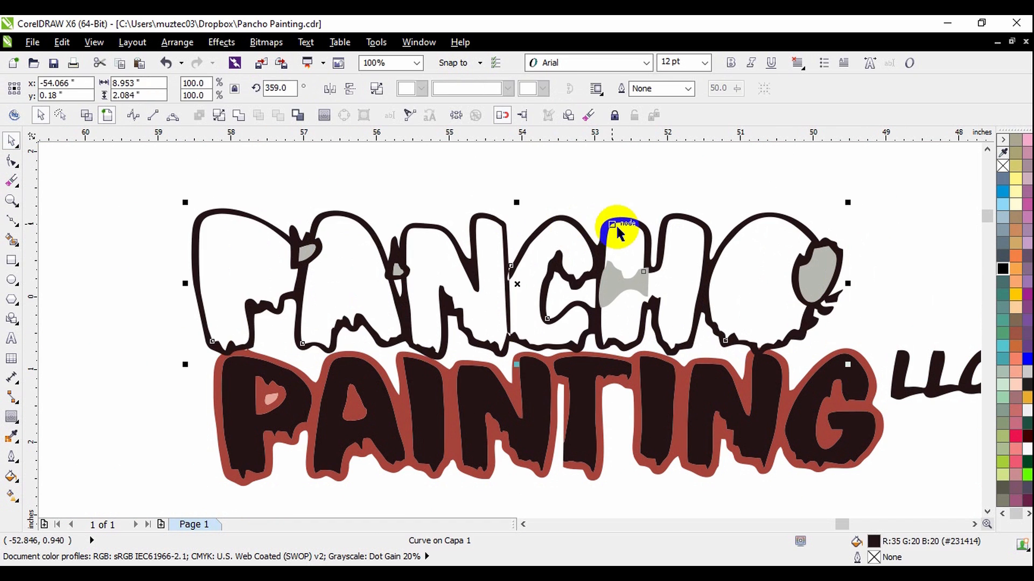
{"action": "left_click", "coordinate": [242, 115]}
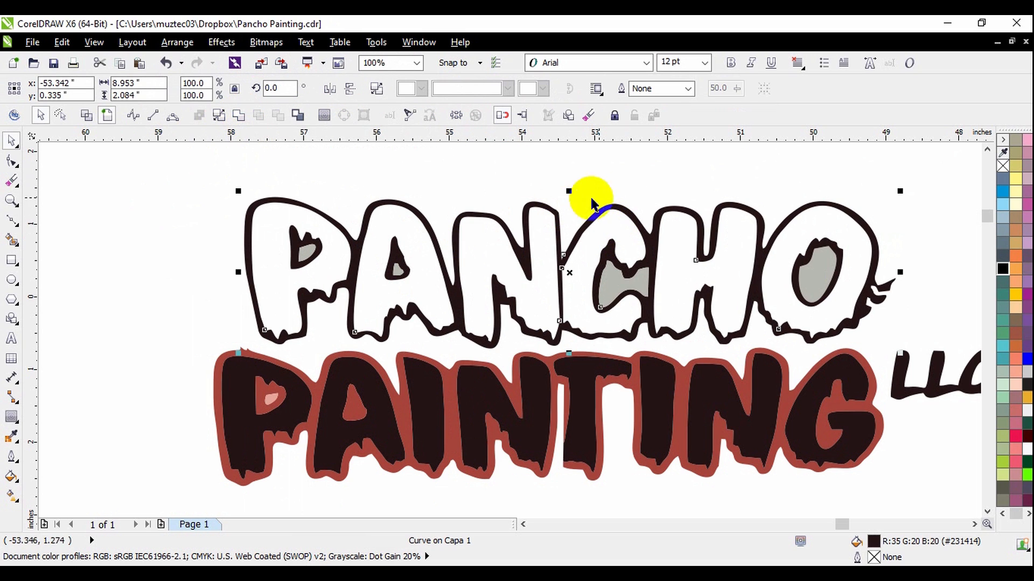
{"action": "left_click", "coordinate": [622, 193]}
Delete the surplus nodes on the N's side of the junction where its right stroke meets the lower outline.
{"action": "scroll", "coordinate": [572, 329], "scroll_direction": "up", "scroll_amount": 3}
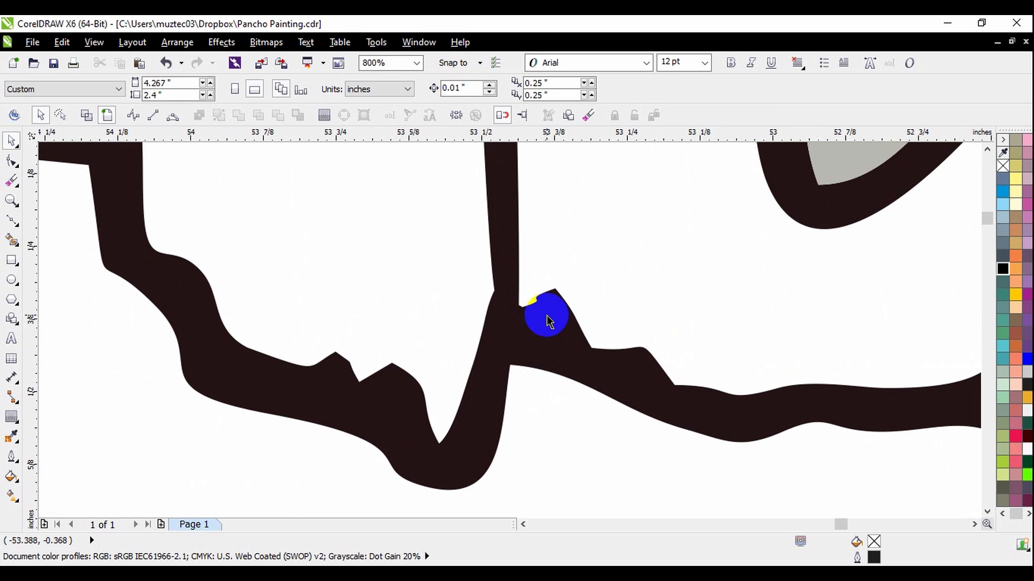
{"action": "scroll", "coordinate": [556, 362], "scroll_direction": "down", "scroll_amount": 2}
{"action": "scroll", "coordinate": [556, 362], "scroll_direction": "up", "scroll_amount": 4}
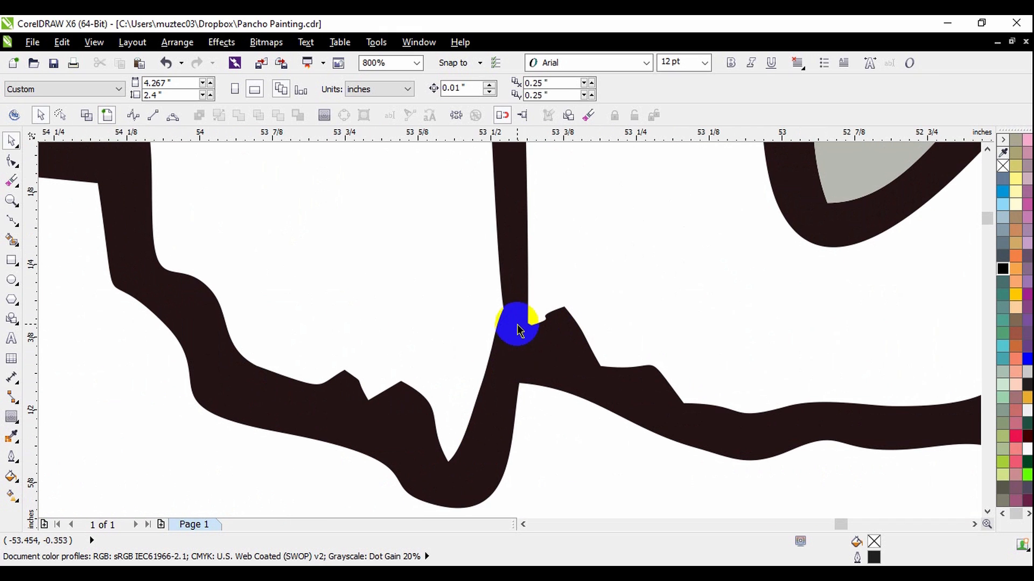
{"action": "left_click", "coordinate": [521, 349]}
{"action": "scroll", "coordinate": [521, 347], "scroll_direction": "down", "scroll_amount": 4}
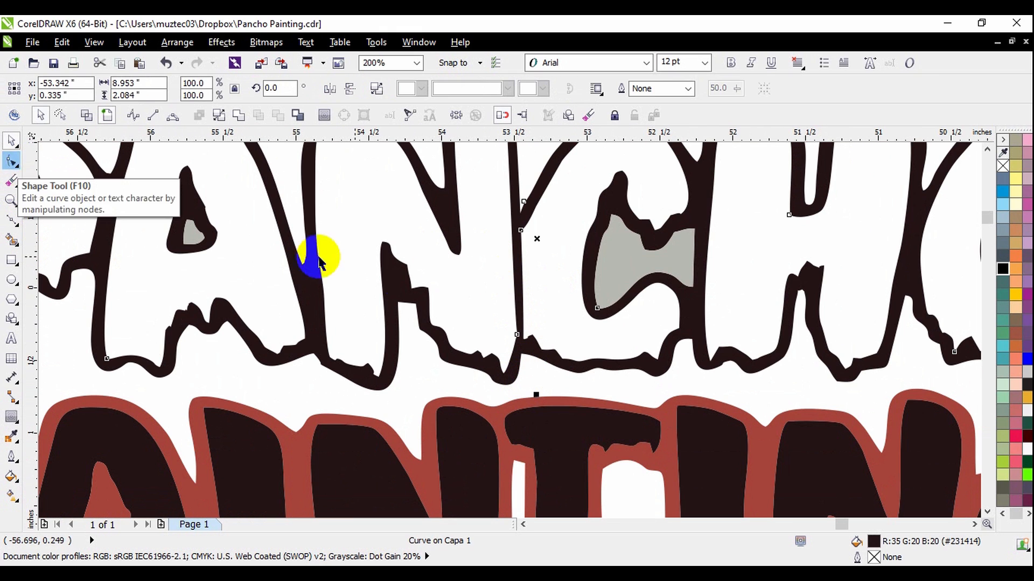
{"action": "left_click", "coordinate": [521, 346]}
{"action": "scroll", "coordinate": [525, 350], "scroll_direction": "up", "scroll_amount": 1}
{"action": "double_click", "coordinate": [528, 351]}
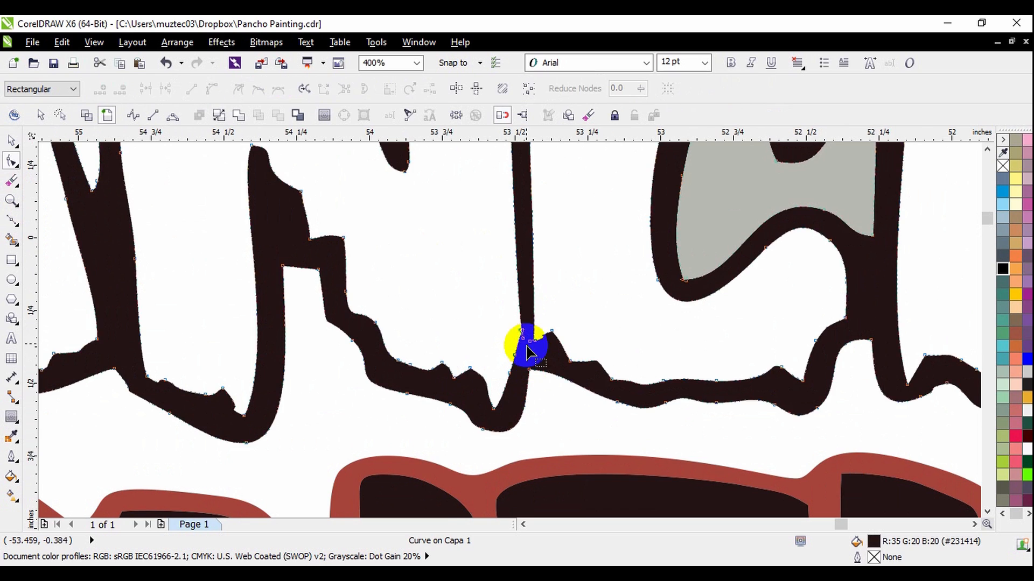
{"action": "scroll", "coordinate": [525, 342], "scroll_direction": "up", "scroll_amount": 3}
{"action": "left_click_drag", "start_coordinate": [508, 297], "coordinate": [490, 348]}
{"action": "key", "text": "Delete"}
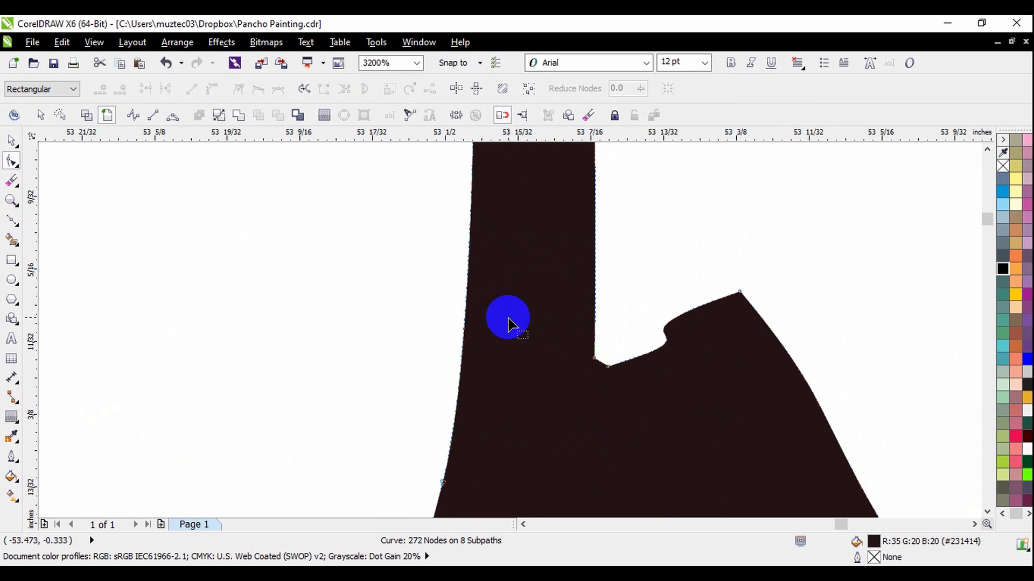
Delete the surplus notch nodes on the C's side of the same lower junction.
{"action": "scroll", "coordinate": [509, 318], "scroll_direction": "down", "scroll_amount": 4}
{"action": "scroll", "coordinate": [508, 195], "scroll_direction": "up", "scroll_amount": 1}
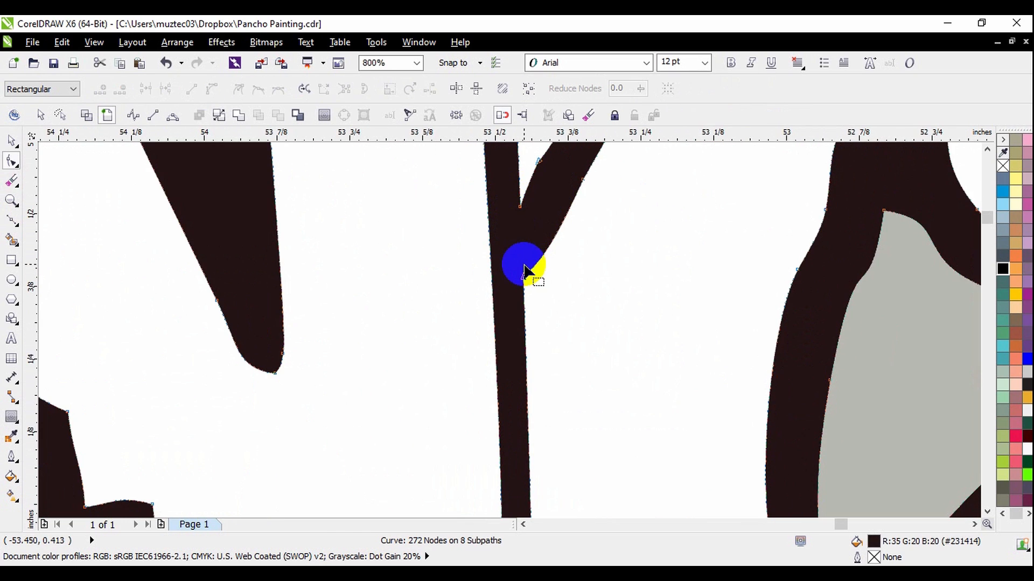
{"action": "scroll", "coordinate": [526, 266], "scroll_direction": "down", "scroll_amount": 1}
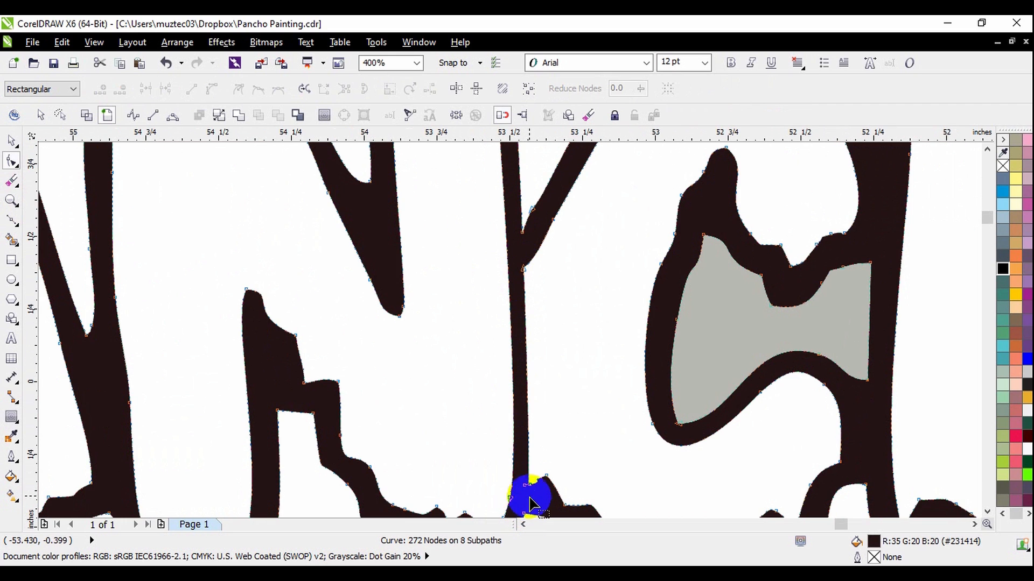
{"action": "scroll", "coordinate": [531, 491], "scroll_direction": "up", "scroll_amount": 3}
{"action": "left_click_drag", "start_coordinate": [487, 370], "coordinate": [540, 446]}
{"action": "key", "text": "Delete"}
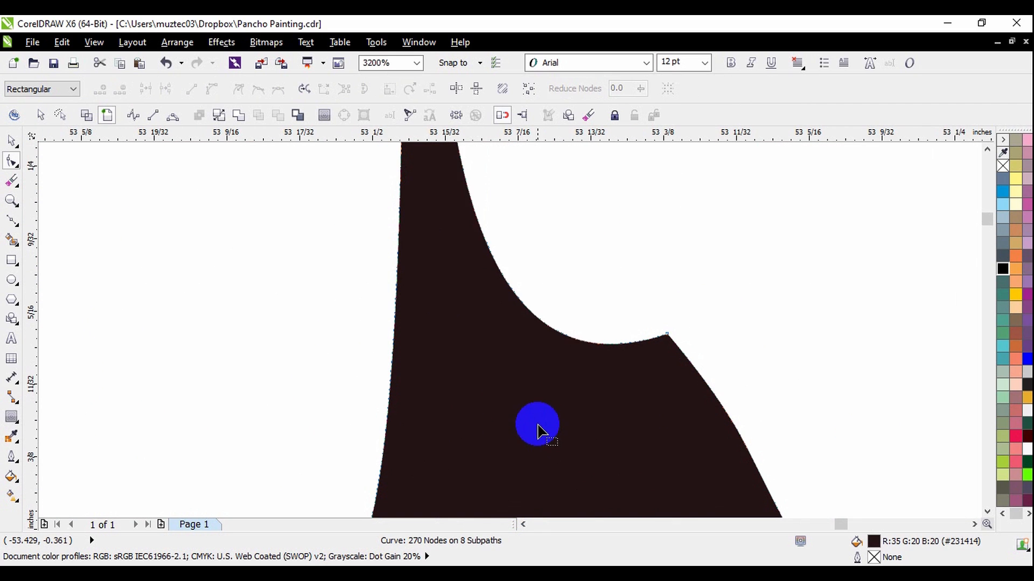
Delete the leftover node where the C's upper arm joins the N, smoothing the C's inner edge into one curve.
{"action": "scroll", "coordinate": [536, 420], "scroll_direction": "down", "scroll_amount": 3}
{"action": "left_click_drag", "start_coordinate": [531, 386], "coordinate": [526, 339]}
{"action": "scroll", "coordinate": [526, 194], "scroll_direction": "up", "scroll_amount": 1}
{"action": "left_click_drag", "start_coordinate": [515, 190], "coordinate": [557, 246]}
{"action": "scroll", "coordinate": [551, 244], "scroll_direction": "down", "scroll_amount": 2}
{"action": "key", "text": "Delete"}
{"action": "scroll", "coordinate": [555, 289], "scroll_direction": "up", "scroll_amount": 1}
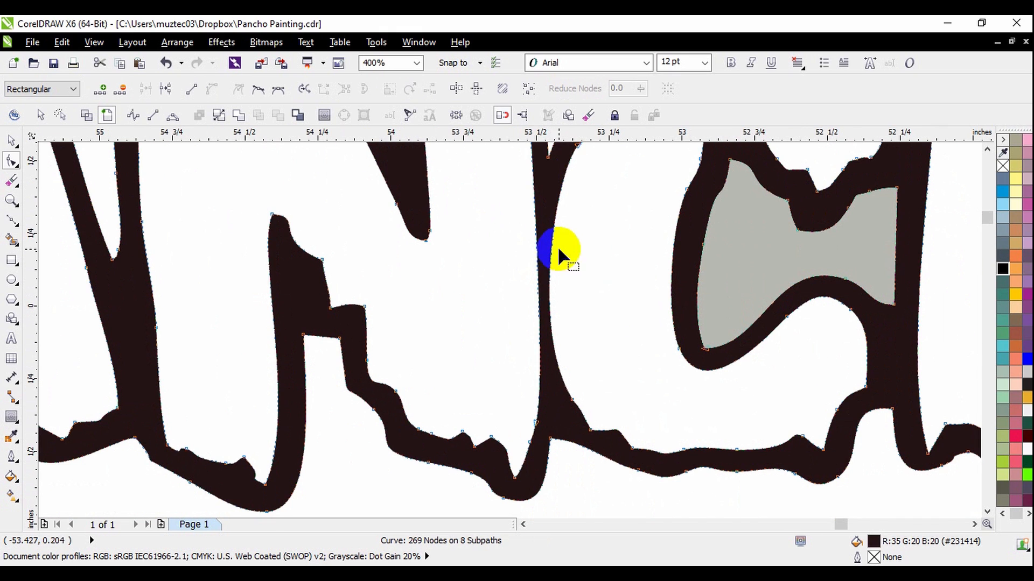
{"action": "scroll", "coordinate": [567, 256], "scroll_direction": "down", "scroll_amount": 1}
{"action": "scroll", "coordinate": [562, 249], "scroll_direction": "up", "scroll_amount": 1}
{"action": "scroll", "coordinate": [562, 248], "scroll_direction": "down", "scroll_amount": 2}
{"action": "key", "text": "space"}
{"action": "left_click", "coordinate": [564, 179]}
{"action": "scroll", "coordinate": [564, 180], "scroll_direction": "up", "scroll_amount": 1}
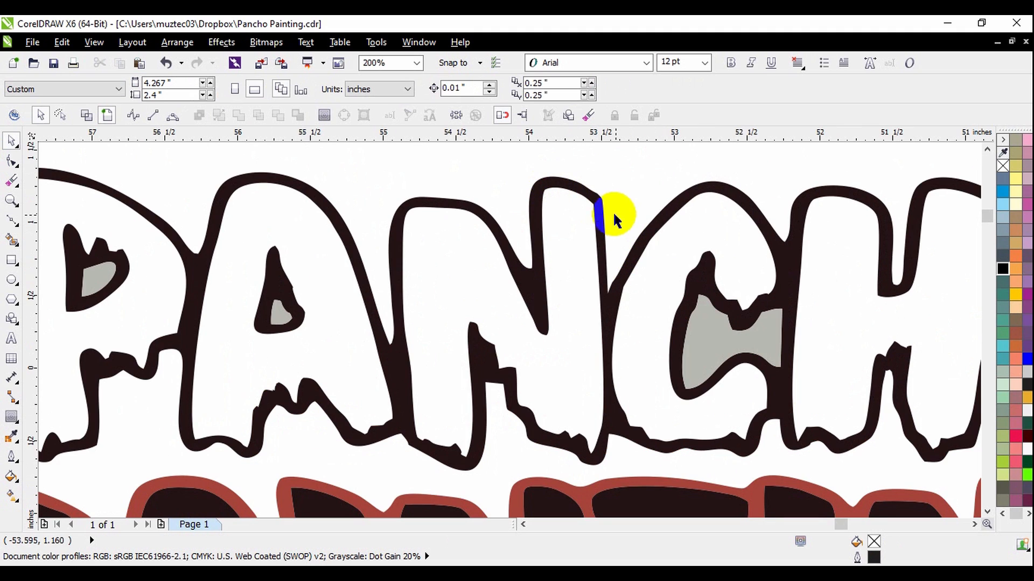
{"action": "scroll", "coordinate": [604, 208], "scroll_direction": "up", "scroll_amount": 1}
{"action": "double_click", "coordinate": [600, 195]}
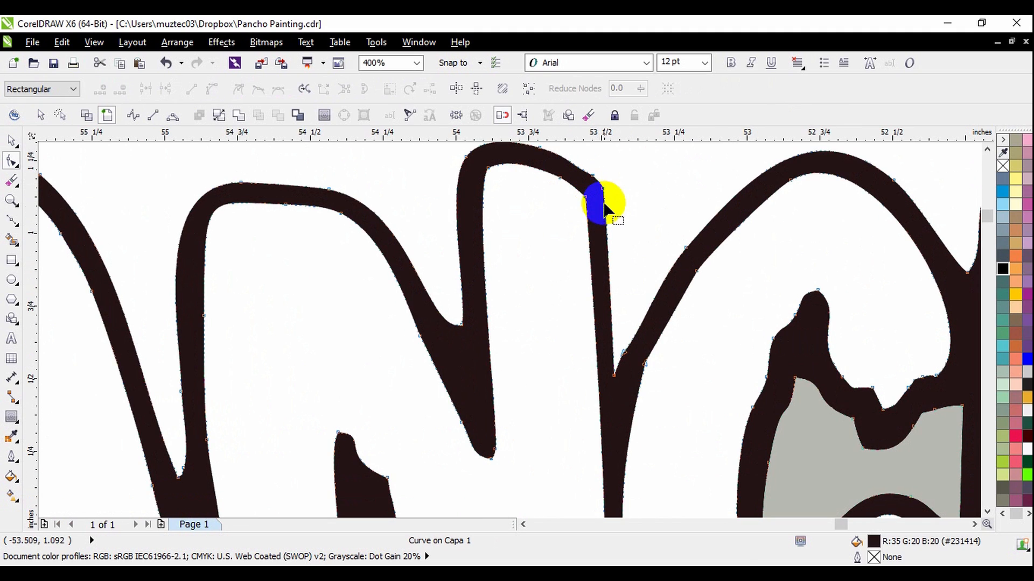
{"action": "scroll", "coordinate": [603, 191], "scroll_direction": "down", "scroll_amount": 3}
{"action": "key", "text": "space"}
Try deleting the dark and grey inner shapes of the P, A, C and O, and undo the deletion.
{"action": "left_click_drag", "start_coordinate": [391, 214], "coordinate": [732, 288]}
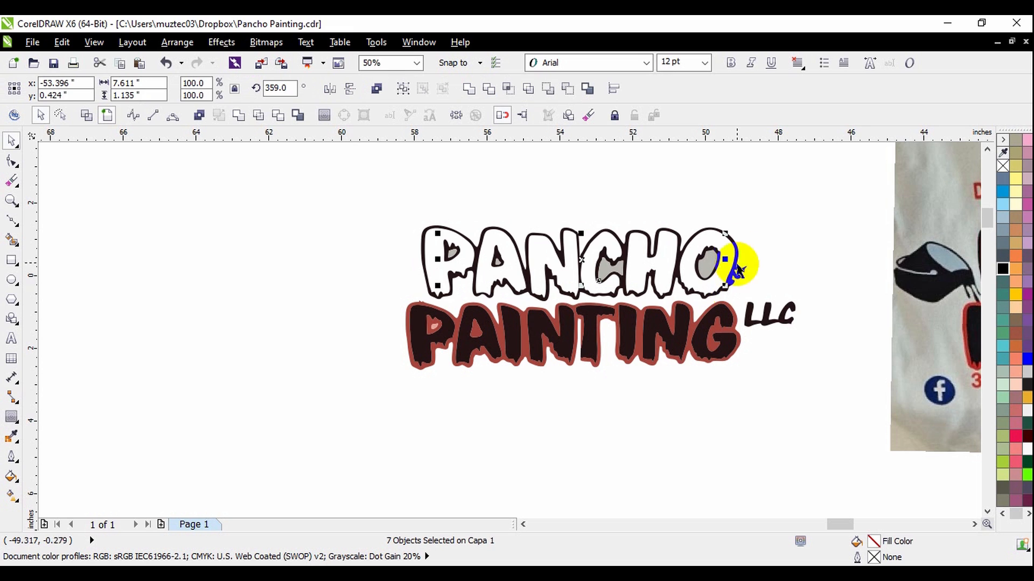
{"action": "scroll", "coordinate": [530, 243], "scroll_direction": "up", "scroll_amount": 1}
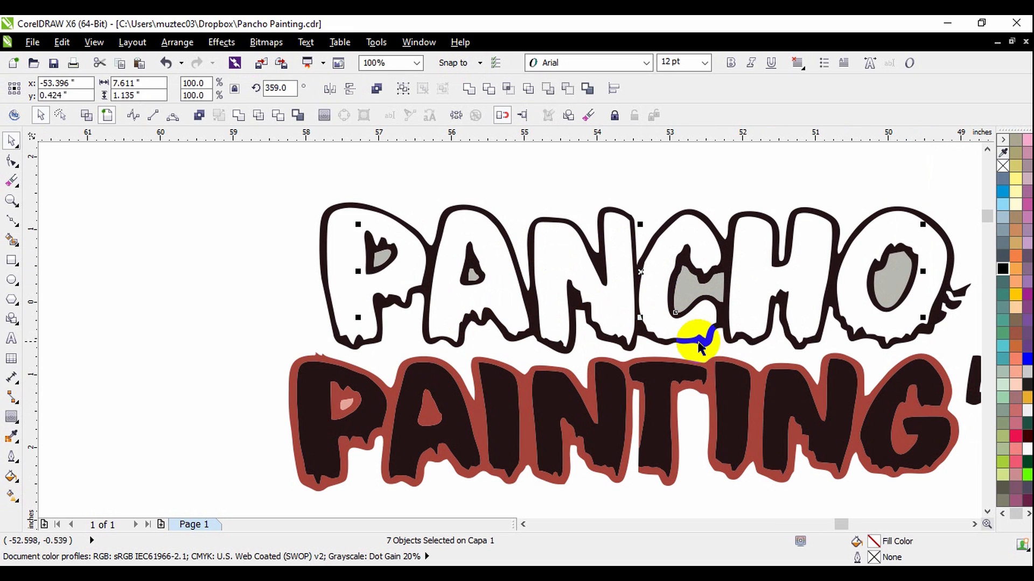
{"action": "key", "text": "Delete"}
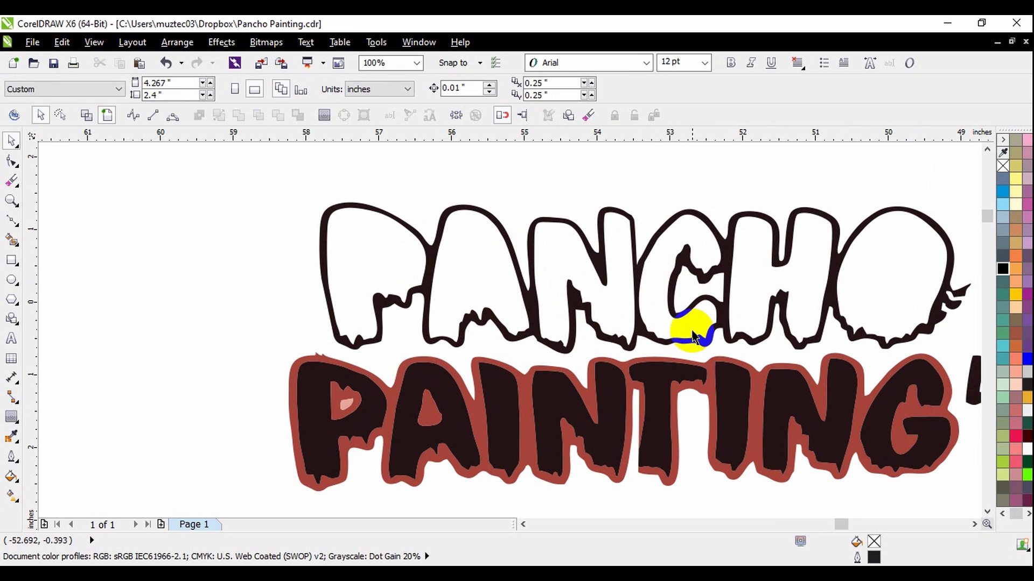
{"action": "key", "text": "ctrl+z"}
{"action": "scroll", "coordinate": [643, 277], "scroll_direction": "up", "scroll_amount": 1}
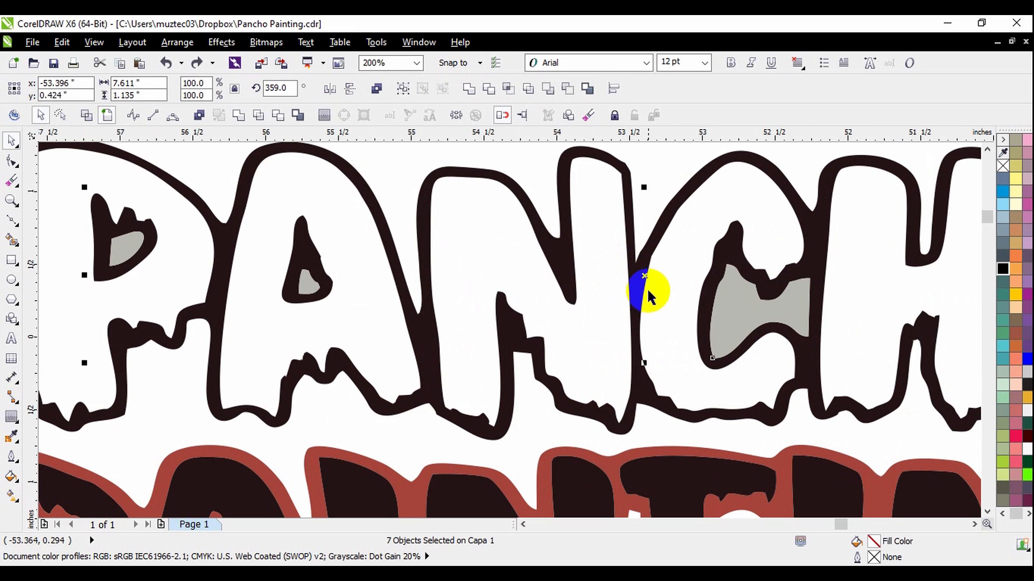
{"action": "right_click", "coordinate": [646, 278]}
{"action": "scroll", "coordinate": [604, 245], "scroll_direction": "down", "scroll_amount": 2}
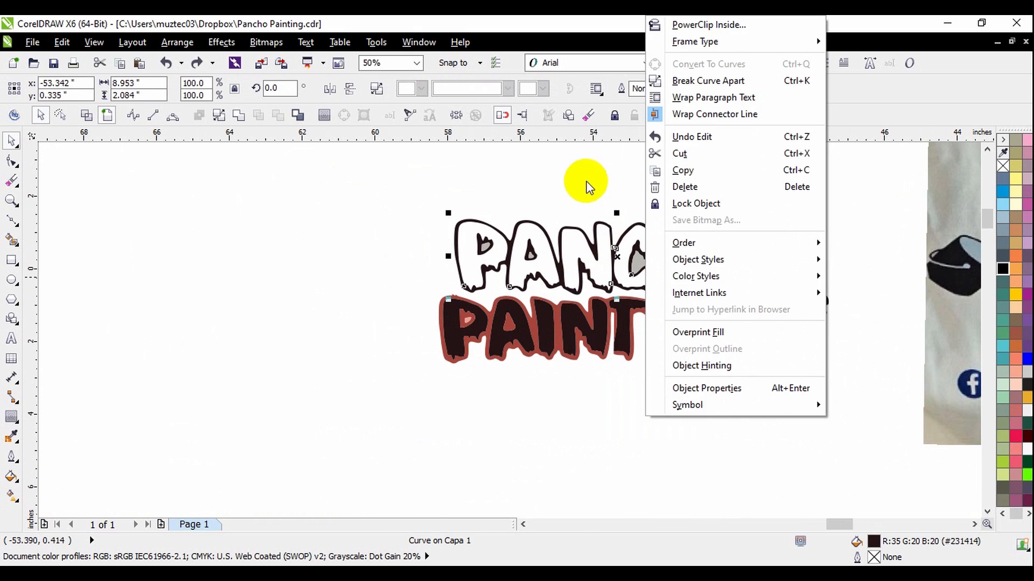
{"action": "left_click", "coordinate": [582, 187]}
Bring the dark and grey counter shapes inside the P and first A of PANCHO to the front of the page.
{"action": "scroll", "coordinate": [573, 197], "scroll_direction": "up", "scroll_amount": 1}
{"action": "left_click_drag", "start_coordinate": [224, 213], "coordinate": [613, 343]}
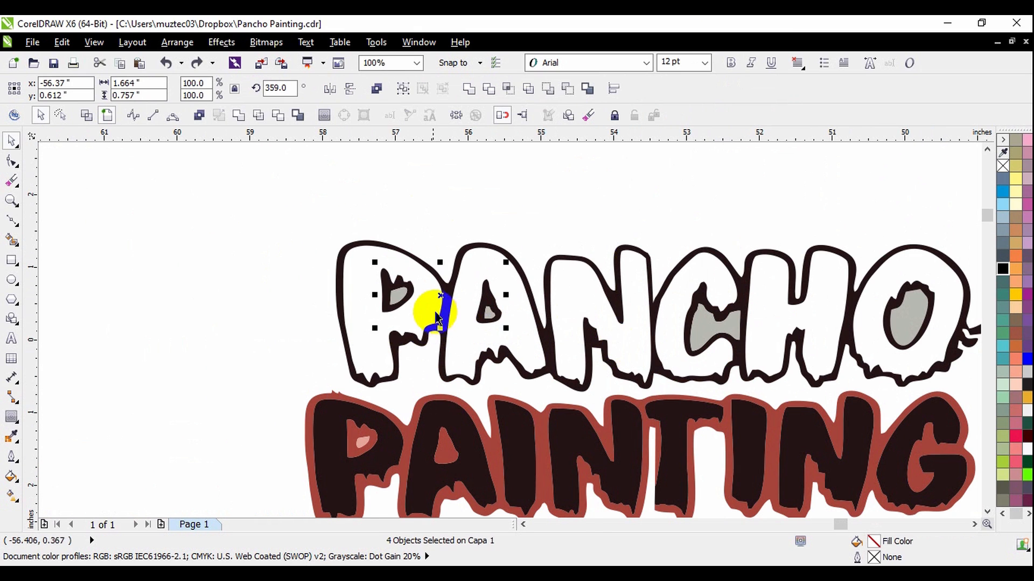
{"action": "scroll", "coordinate": [456, 294], "scroll_direction": "up", "scroll_amount": 2}
{"action": "right_click", "coordinate": [457, 294]}
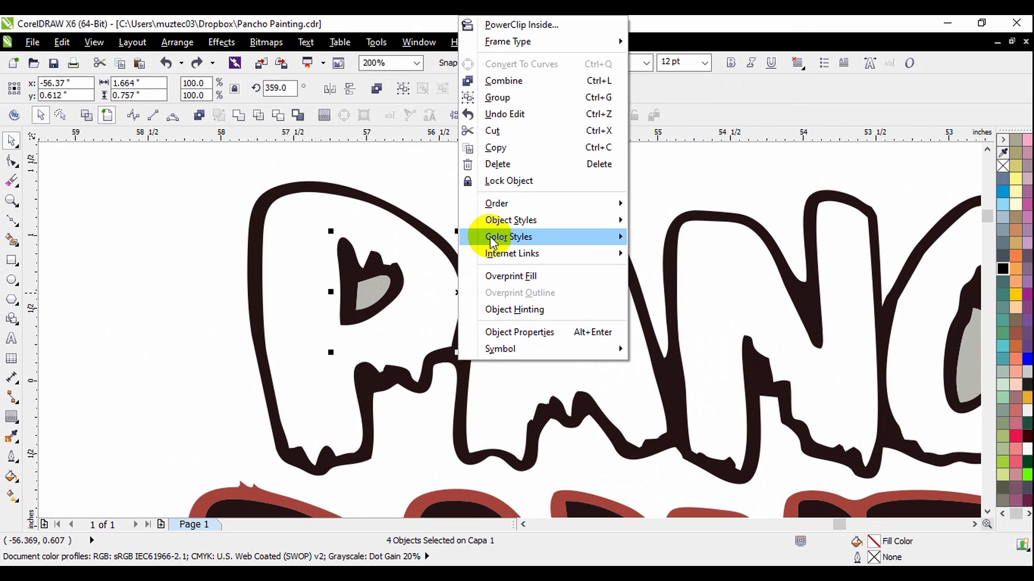
{"action": "mouse_move", "coordinate": [503, 203]}
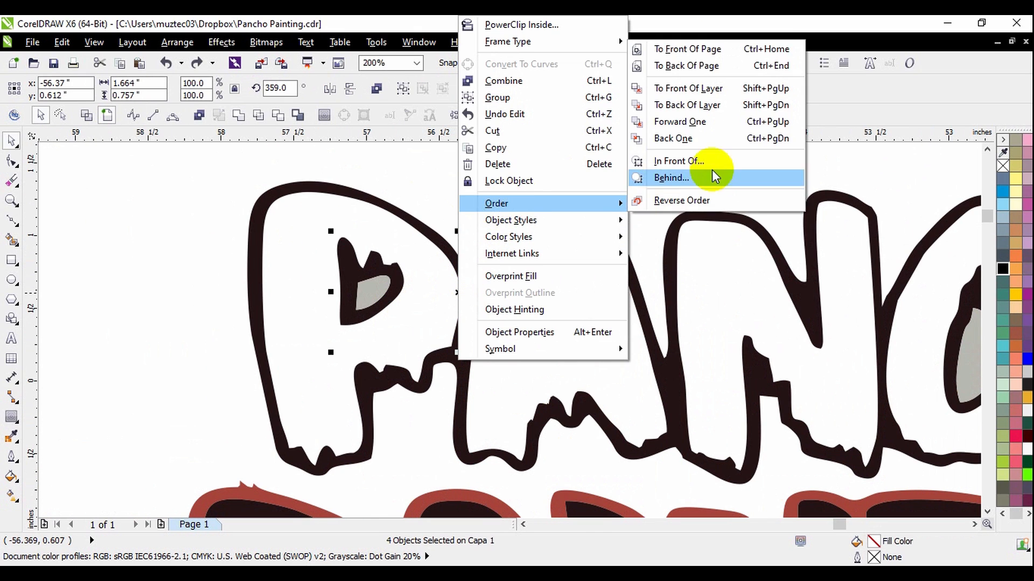
{"action": "left_click", "coordinate": [710, 51]}
{"action": "scroll", "coordinate": [463, 228], "scroll_direction": "down", "scroll_amount": 1}
{"action": "left_click", "coordinate": [680, 199]}
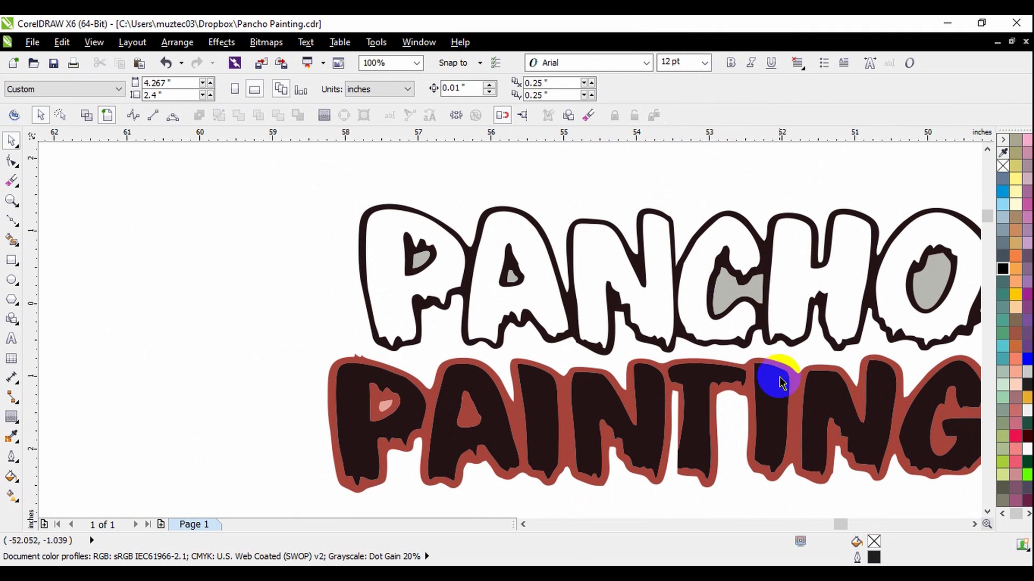
Bring the grey counter shape inside the C of PANCHO to the front of the page.
{"action": "left_click", "coordinate": [730, 287]}
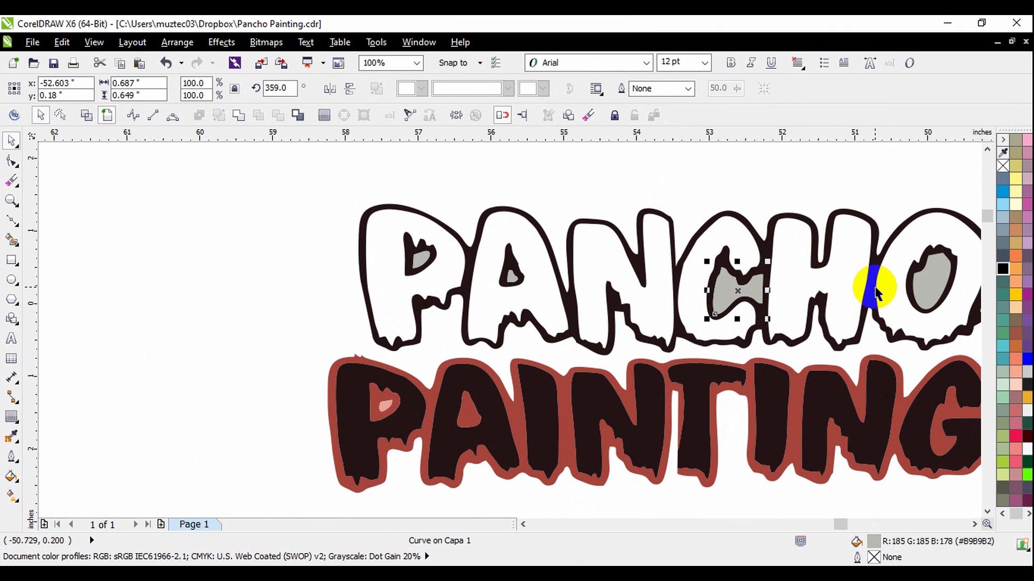
{"action": "right_click", "coordinate": [719, 291]}
{"action": "mouse_move", "coordinate": [759, 246]}
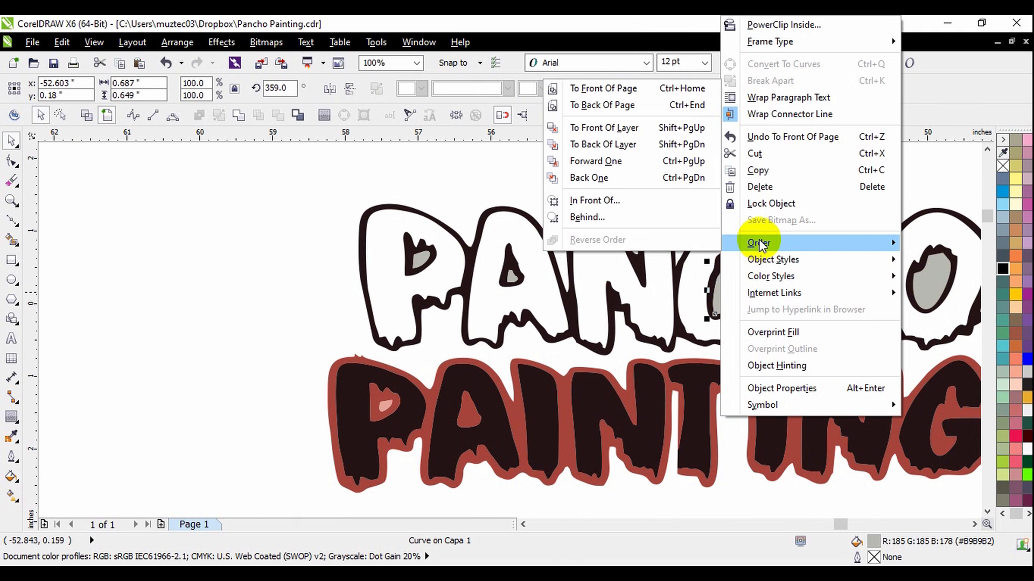
{"action": "left_click", "coordinate": [647, 92]}
Try filling the dark PANCHO outline curve with yellow (C0 M20 Y100 K0), and undo the fill.
{"action": "left_click", "coordinate": [749, 283]}
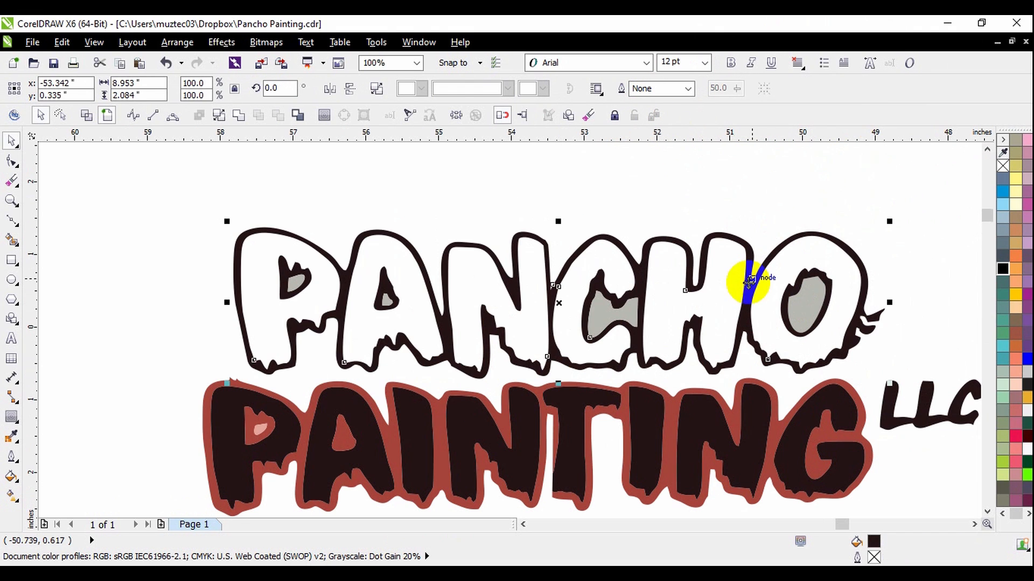
{"action": "left_click", "coordinate": [1013, 296]}
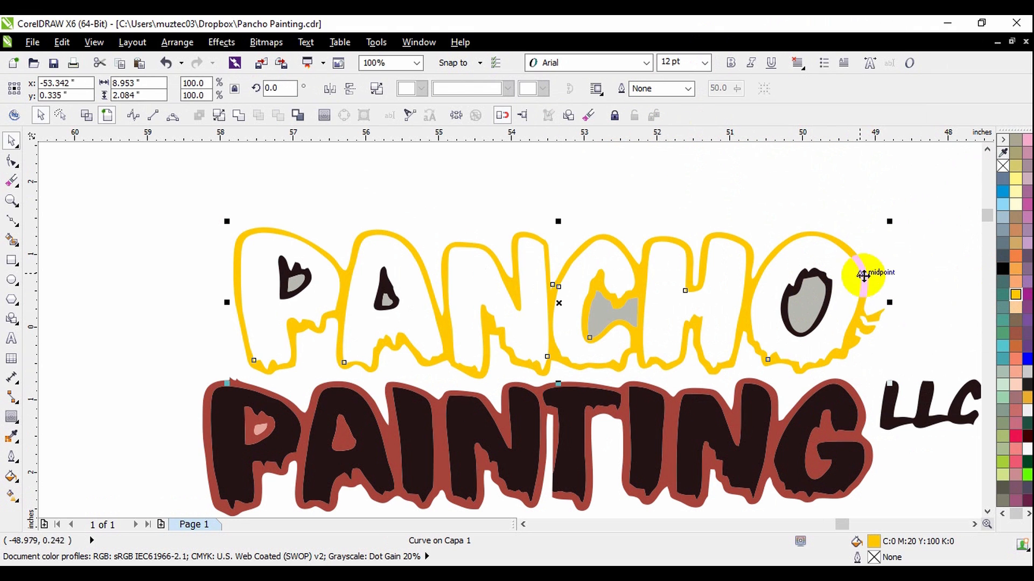
{"action": "key", "text": "ctrl+z"}
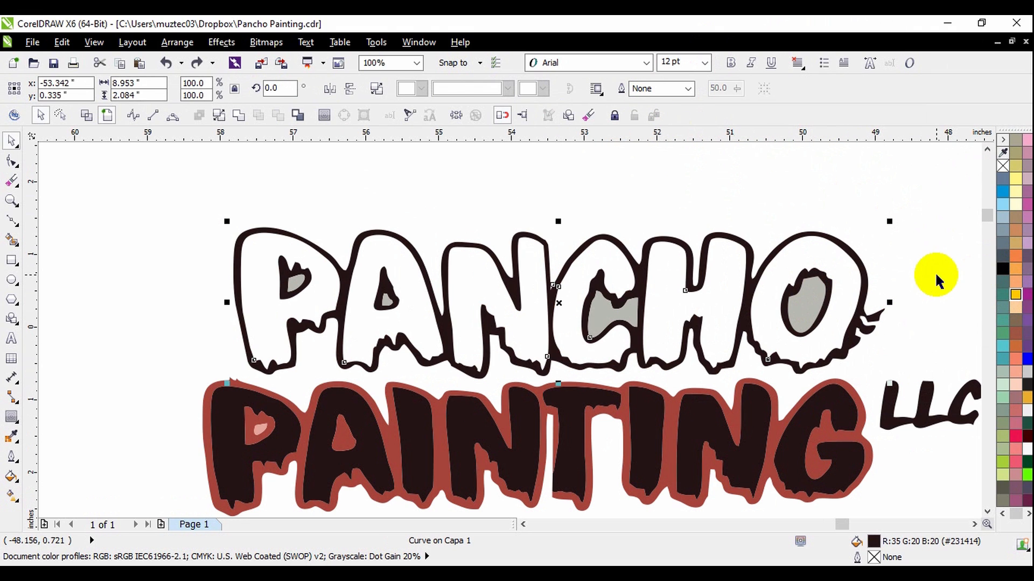
Break the dark PANCHO outline curve apart into separate shapes, undoing a trial move of the outer silhouette.
{"action": "left_click", "coordinate": [218, 115]}
{"action": "left_click", "coordinate": [323, 240]}
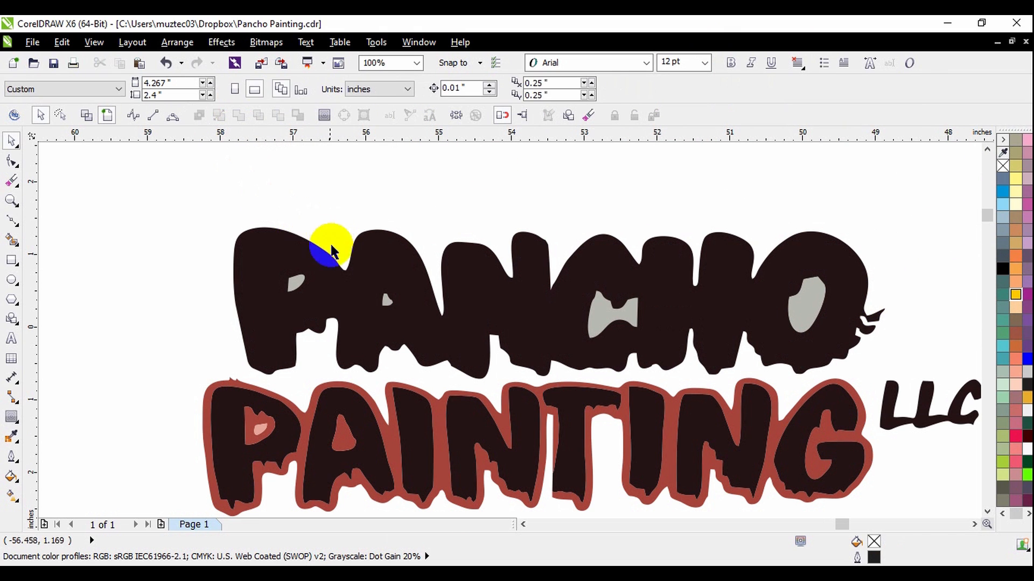
{"action": "left_click_drag", "start_coordinate": [408, 237], "coordinate": [437, 169]}
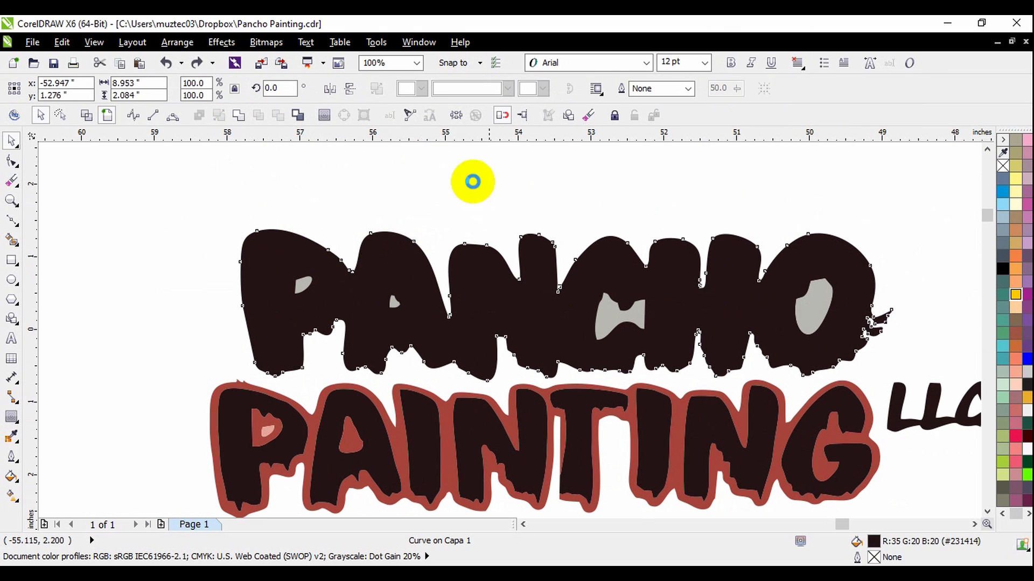
{"action": "key", "text": "ctrl+z"}
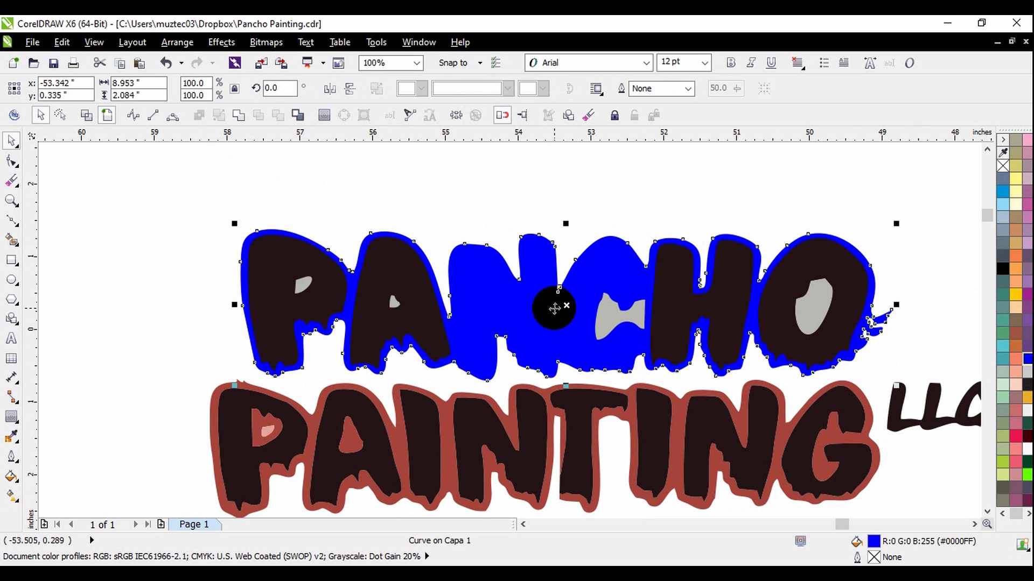
Send the blue-filled outer silhouette of PANCHO to the back of the page, behind the letter shapes.
{"action": "right_click", "coordinate": [555, 309]}
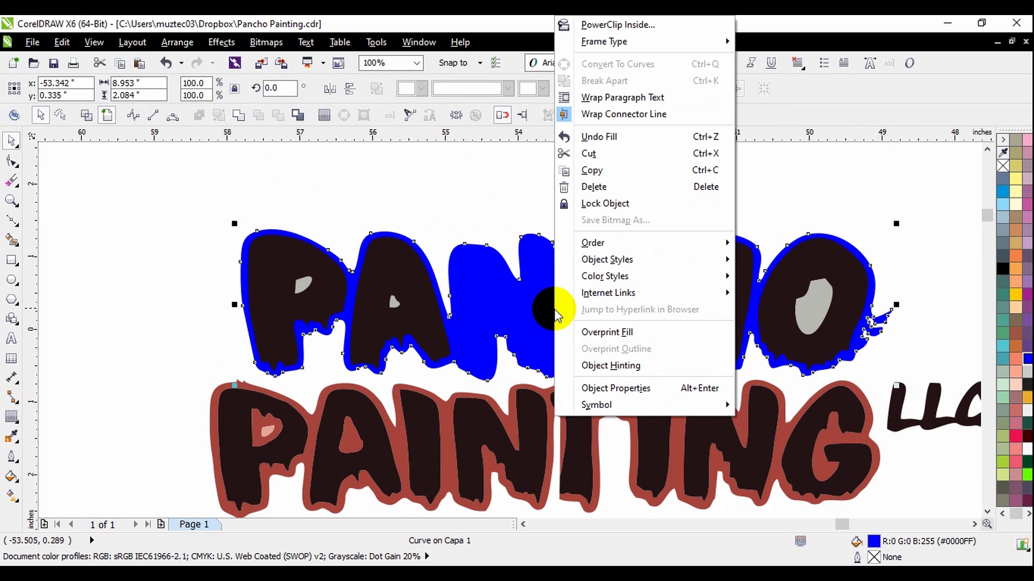
{"action": "mouse_move", "coordinate": [568, 245]}
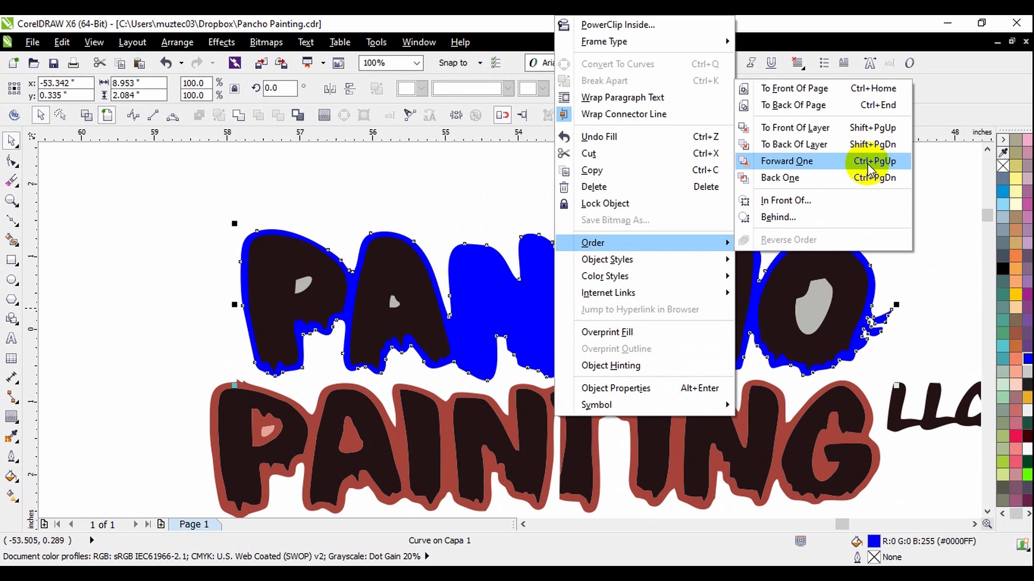
{"action": "left_click", "coordinate": [848, 106]}
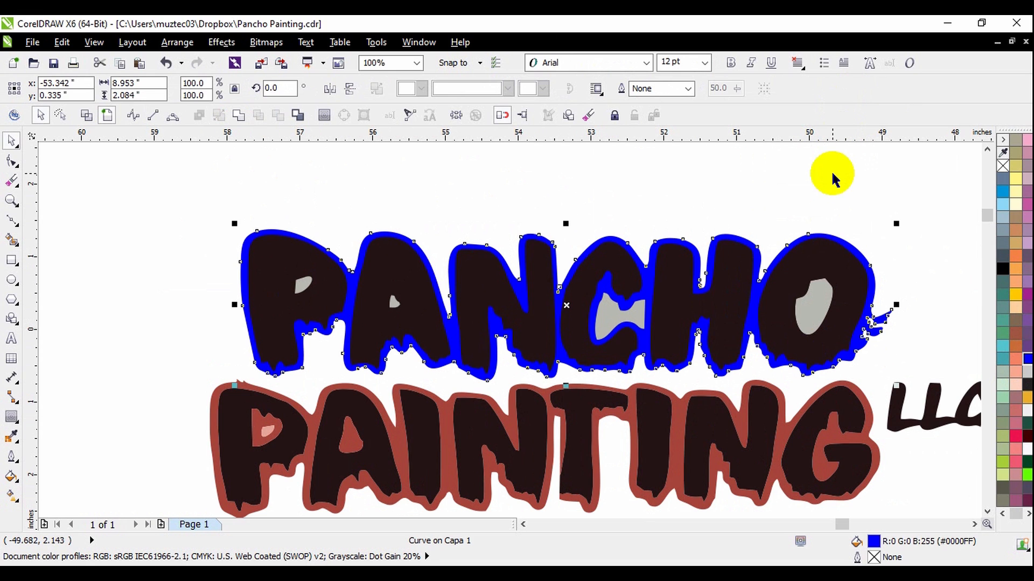
Fill the dark counter shape around the grey piece inside the P of PANCHO with yellow (C0 M20 Y100 K0).
{"action": "left_click", "coordinate": [758, 204]}
{"action": "scroll", "coordinate": [276, 304], "scroll_direction": "up", "scroll_amount": 1}
{"action": "left_click_drag", "start_coordinate": [300, 279], "coordinate": [321, 309]}
{"action": "key", "text": "ctrl+z"}
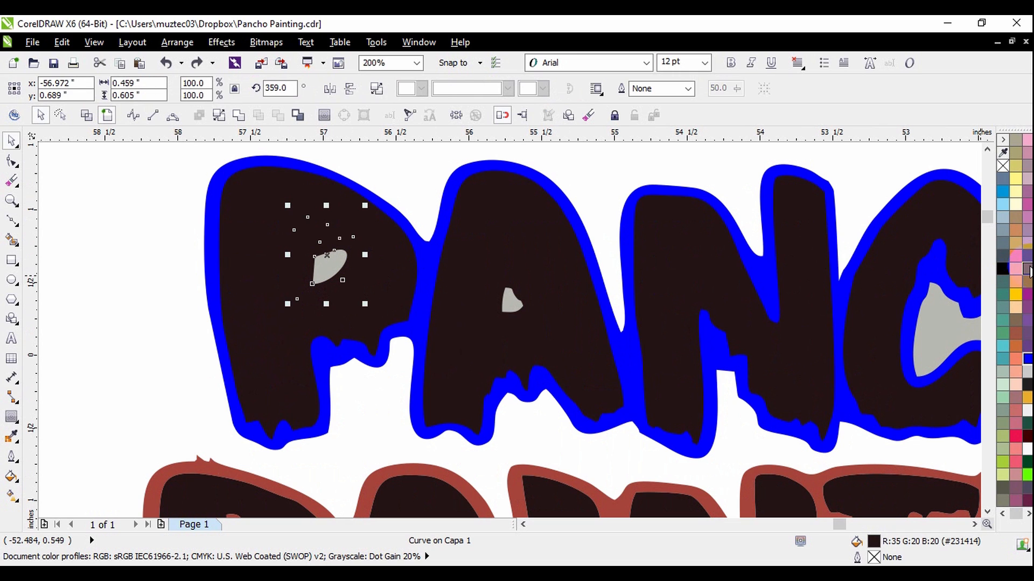
{"action": "left_click", "coordinate": [89, 115]}
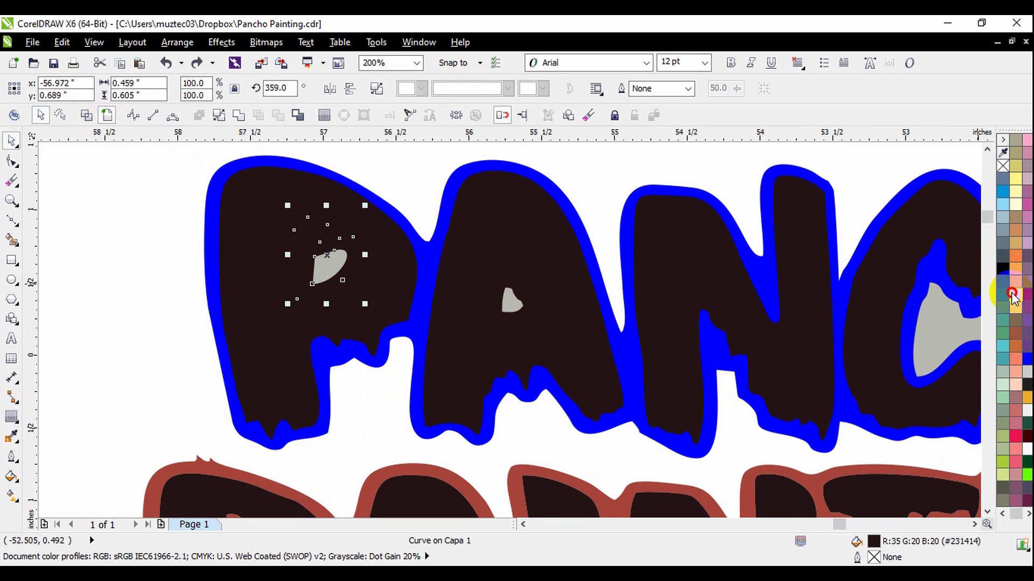
{"action": "left_click", "coordinate": [1014, 295]}
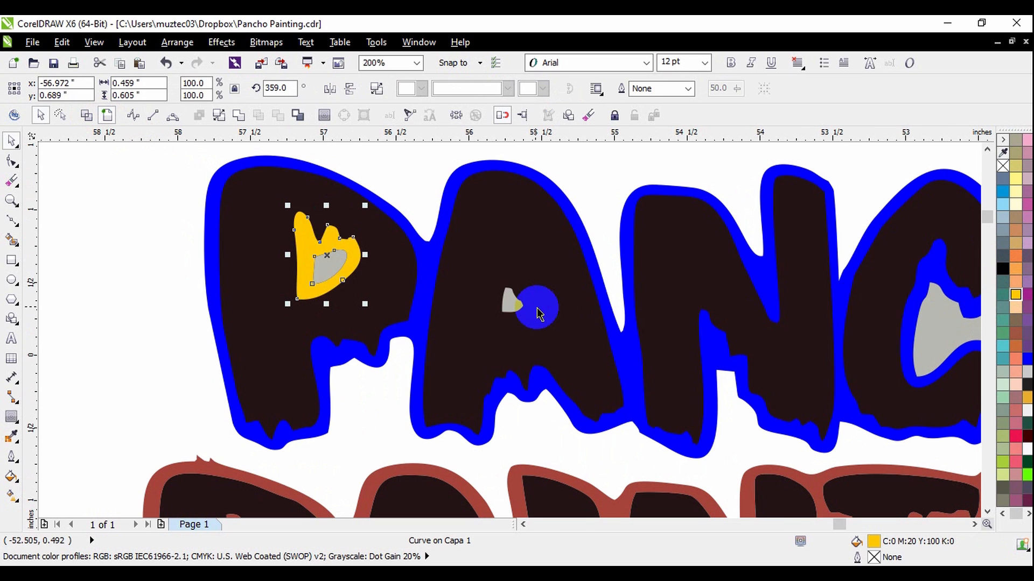
Fill the dark counter shape around the grey piece inside the A of PANCHO with the same yellow.
{"action": "scroll", "coordinate": [535, 307], "scroll_direction": "down", "scroll_amount": 1}
{"action": "scroll", "coordinate": [518, 300], "scroll_direction": "up", "scroll_amount": 1}
{"action": "left_click", "coordinate": [529, 308]}
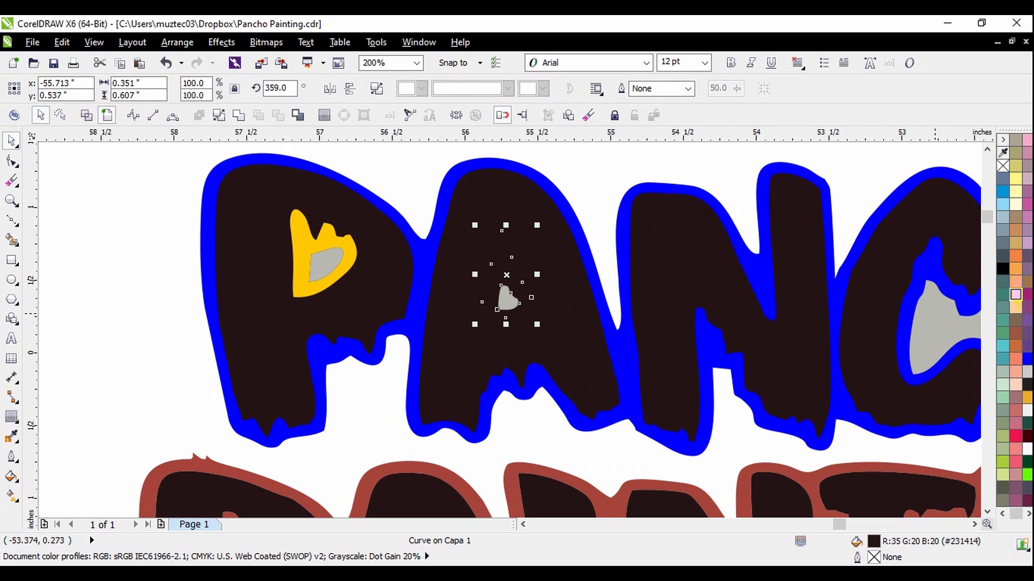
{"action": "left_click", "coordinate": [1016, 297]}
{"action": "scroll", "coordinate": [441, 253], "scroll_direction": "down", "scroll_amount": 1}
{"action": "left_click", "coordinate": [577, 186]}
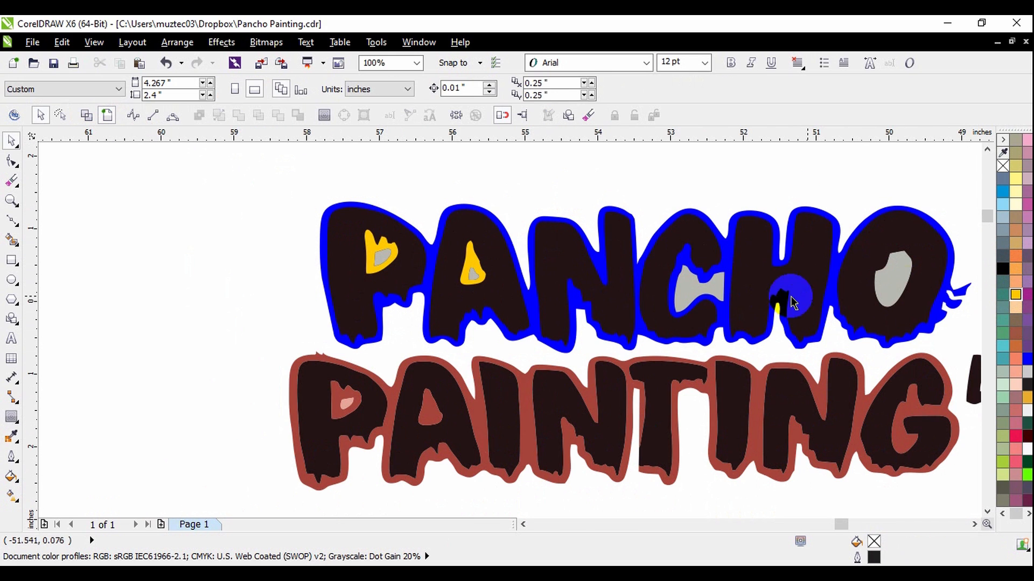
Fill the grey inner shape of the O in PANCHO with yellow (C0 M20 Y100 K0), undoing its accidental move.
{"action": "scroll", "coordinate": [907, 289], "scroll_direction": "up", "scroll_amount": 1}
{"action": "left_click", "coordinate": [902, 265]}
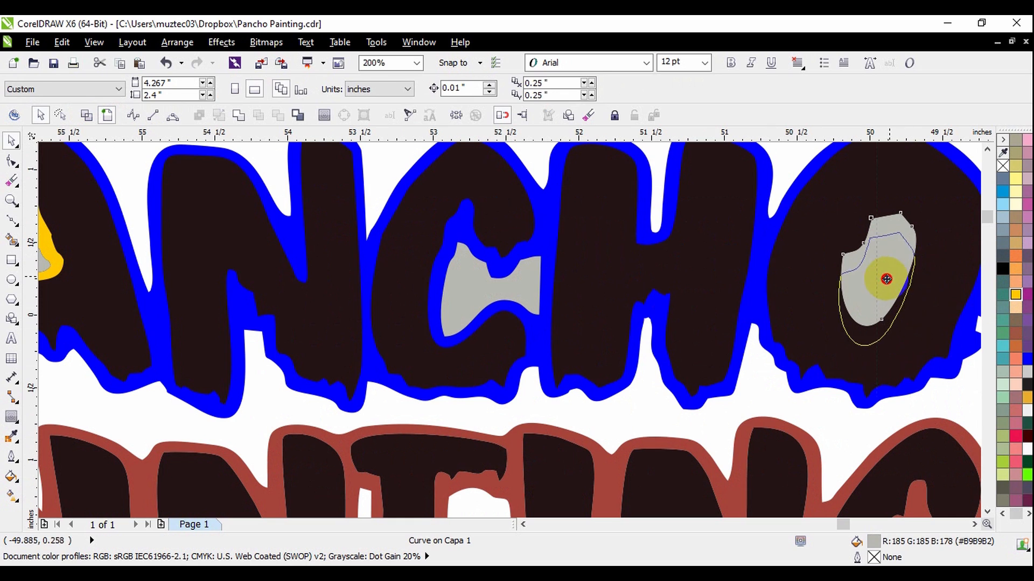
{"action": "key", "text": "ctrl+z"}
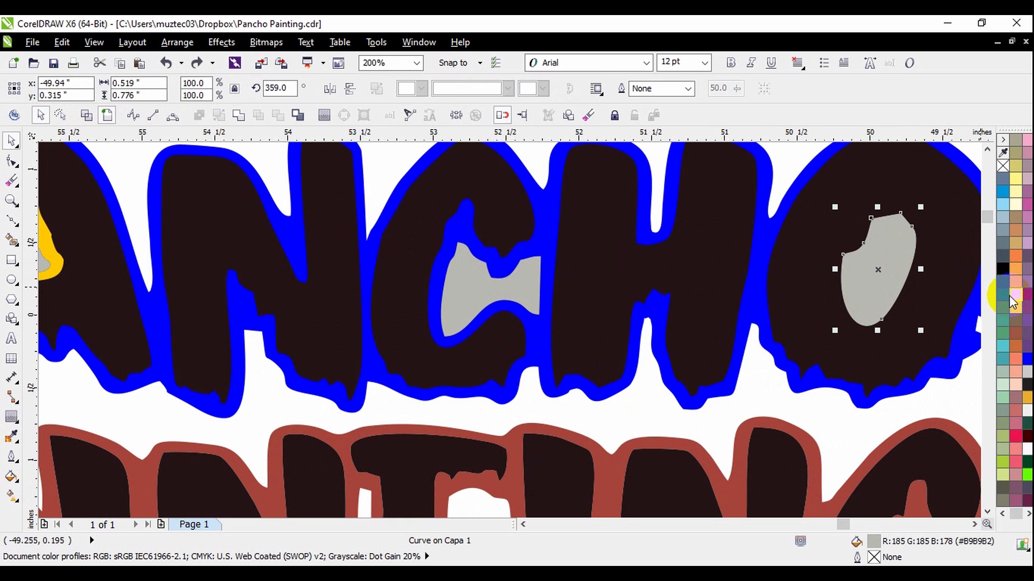
{"action": "left_click", "coordinate": [1014, 297]}
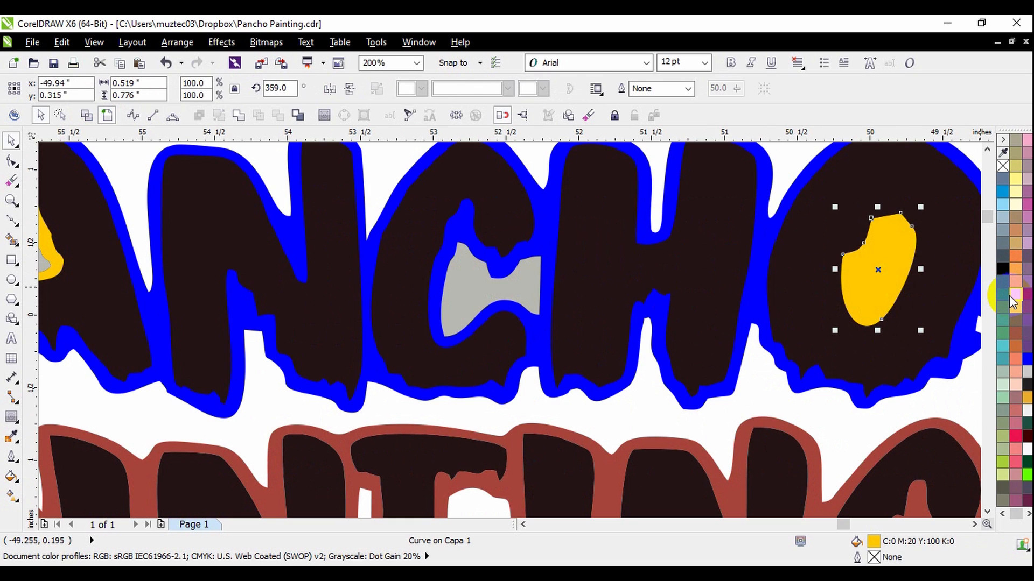
Fill the dark counter shape surrounding the O's yellow centre with salmon.
{"action": "left_click", "coordinate": [902, 311]}
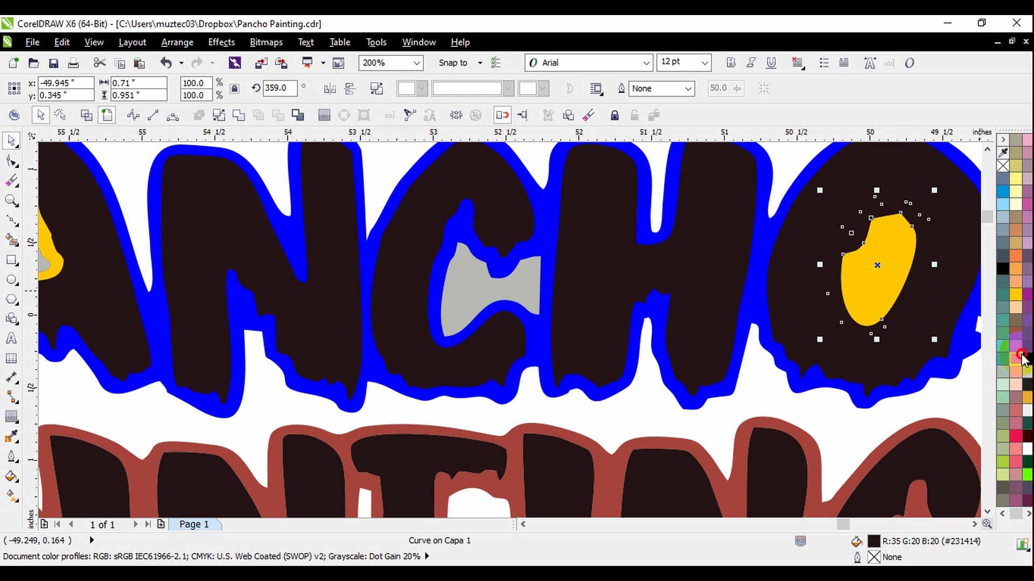
{"action": "left_click", "coordinate": [1017, 359]}
{"action": "scroll", "coordinate": [866, 316], "scroll_direction": "down", "scroll_amount": 3}
{"action": "left_click", "coordinate": [860, 261]}
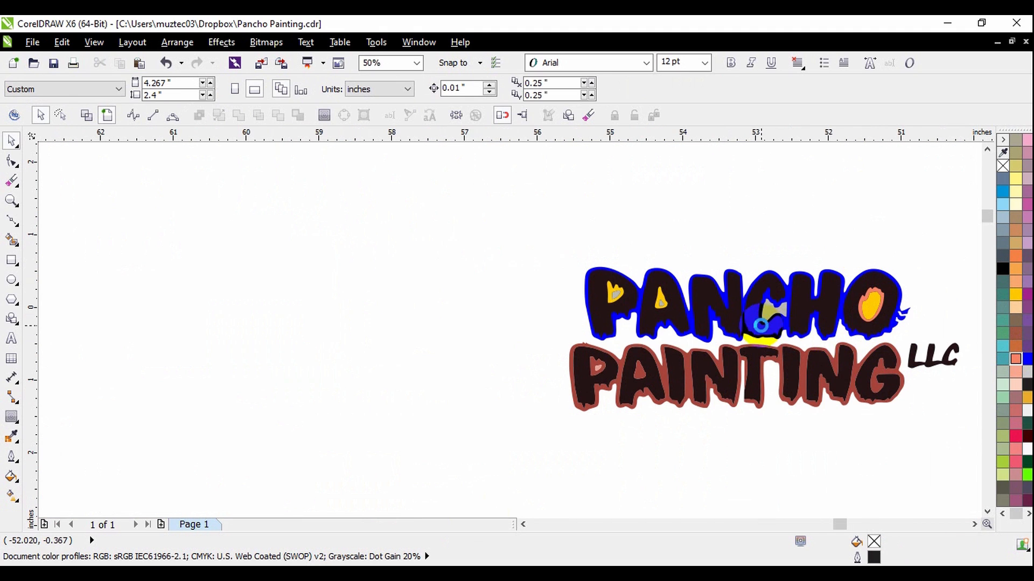
Try moving the blue silhouette upward out from behind the PANCHO letters, and undo the move.
{"action": "scroll", "coordinate": [505, 279], "scroll_direction": "up", "scroll_amount": 1}
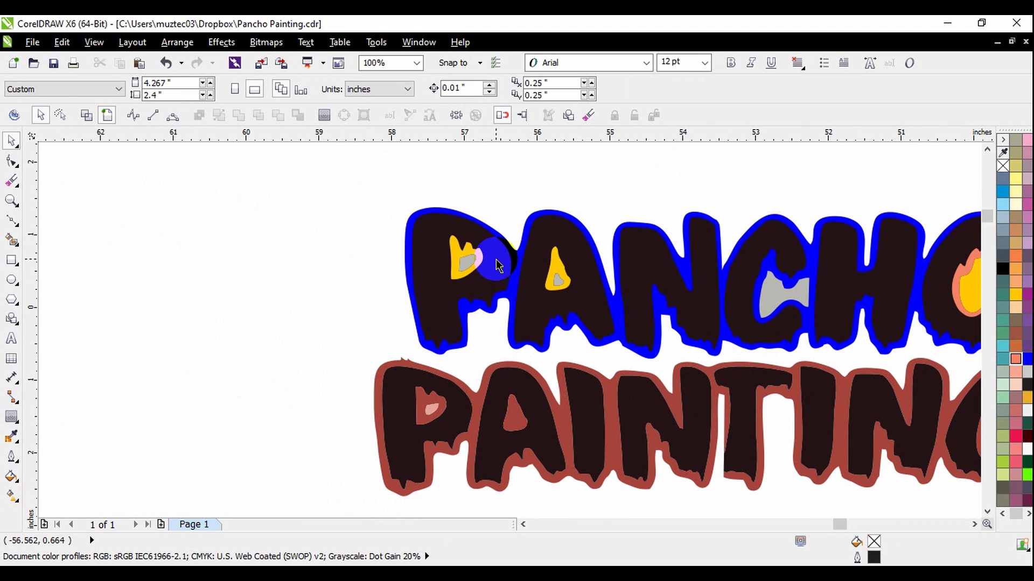
{"action": "left_click", "coordinate": [516, 263]}
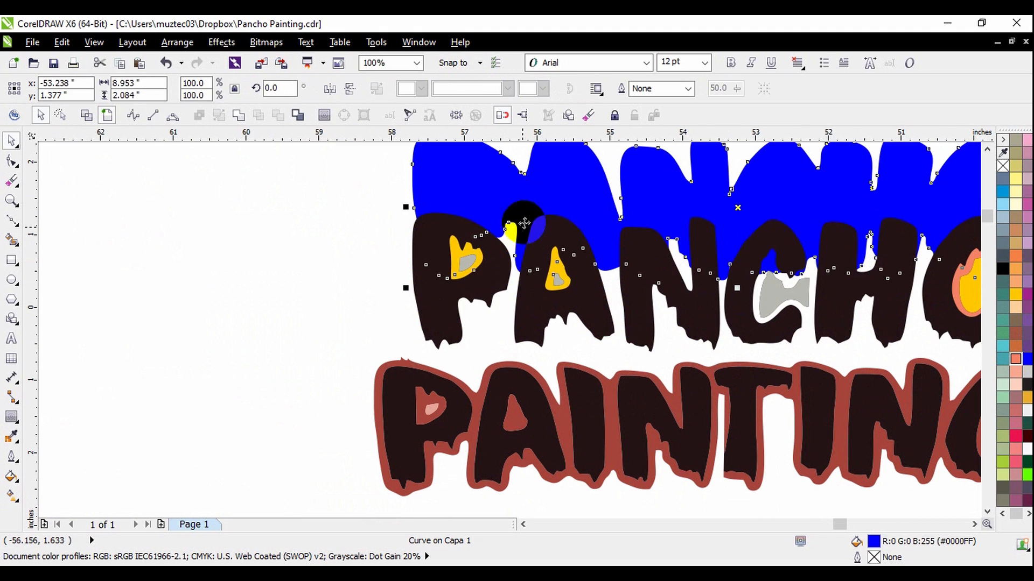
{"action": "left_click", "coordinate": [319, 230]}
Select the dark P and A letter faces of PANCHO together and fill them with crimson (C0 M100 Y60 K0).
{"action": "left_click", "coordinate": [438, 288]}
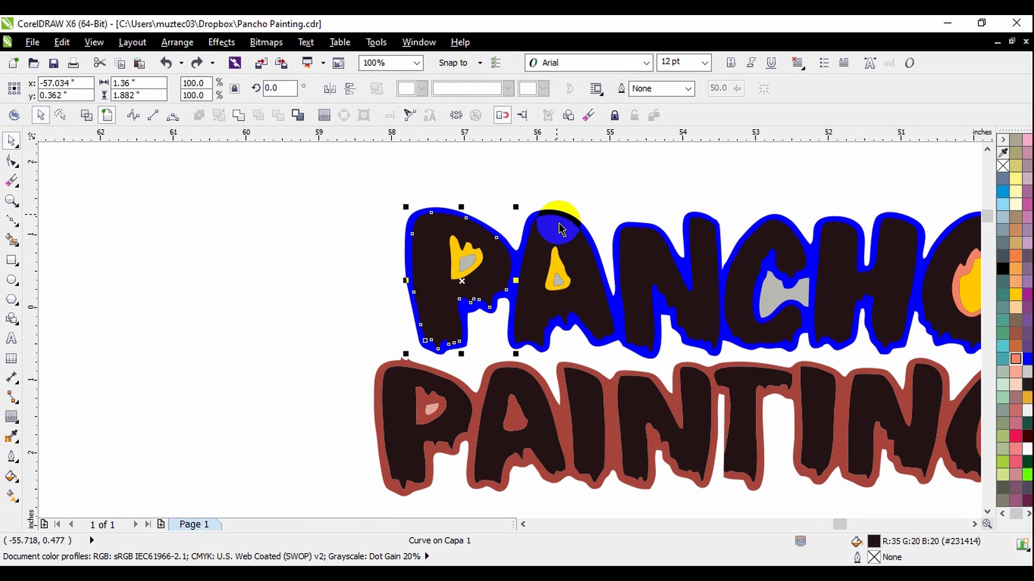
{"action": "key", "text": "F2"}
{"action": "left_click", "coordinate": [491, 272]}
{"action": "scroll", "coordinate": [418, 266], "scroll_direction": "down", "scroll_amount": 1}
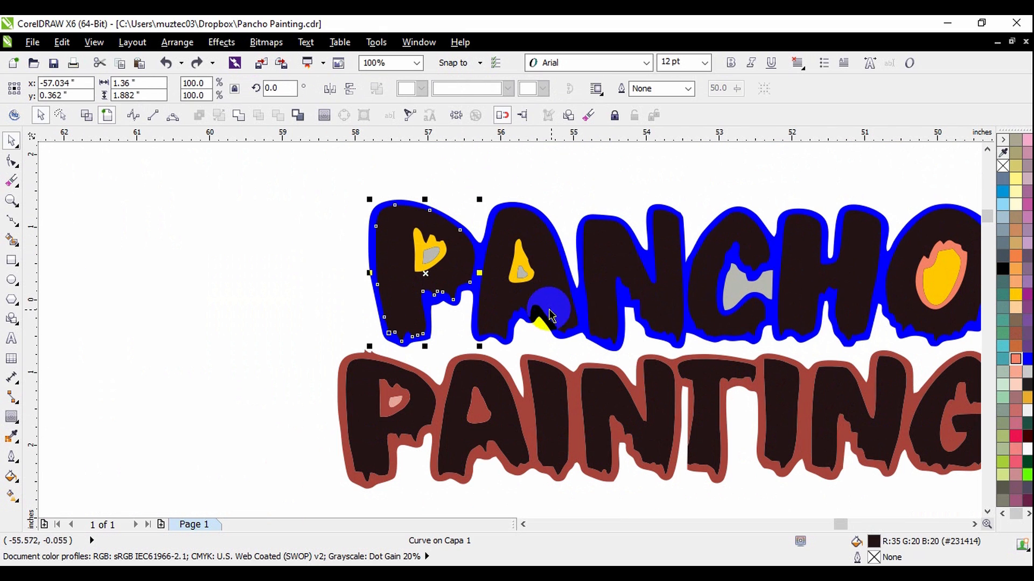
{"action": "scroll", "coordinate": [258, 245], "scroll_direction": "down", "scroll_amount": 1}
{"action": "scroll", "coordinate": [396, 299], "scroll_direction": "up", "scroll_amount": 1}
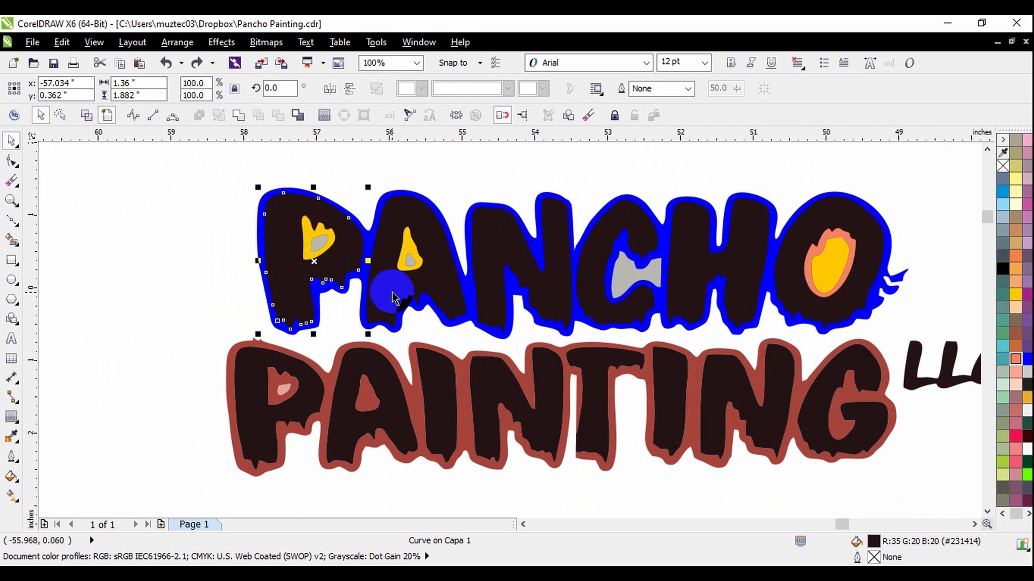
{"action": "left_click", "coordinate": [401, 151]}
{"action": "left_click", "coordinate": [350, 258]}
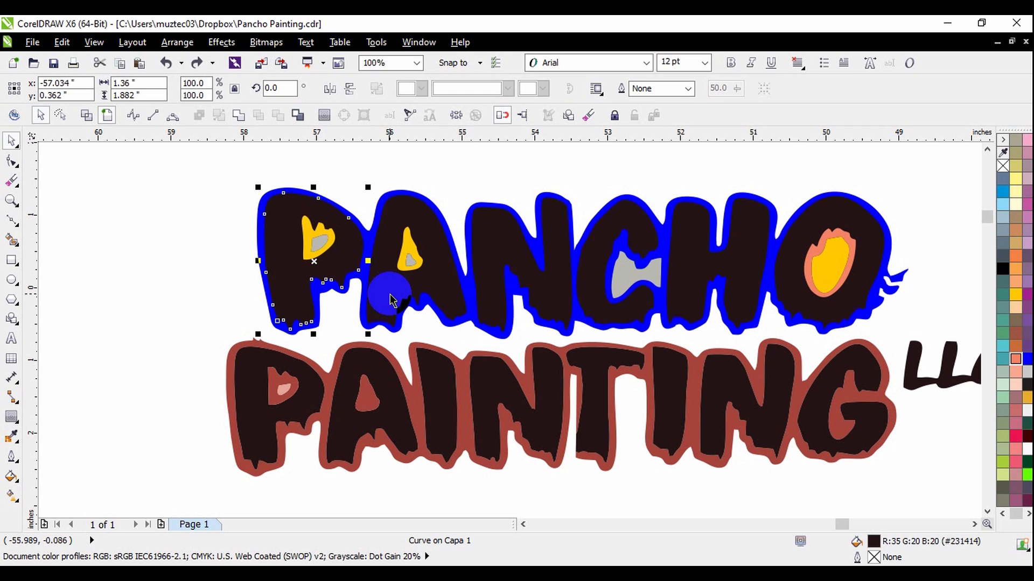
{"action": "left_click", "coordinate": [390, 295], "text": "shift"}
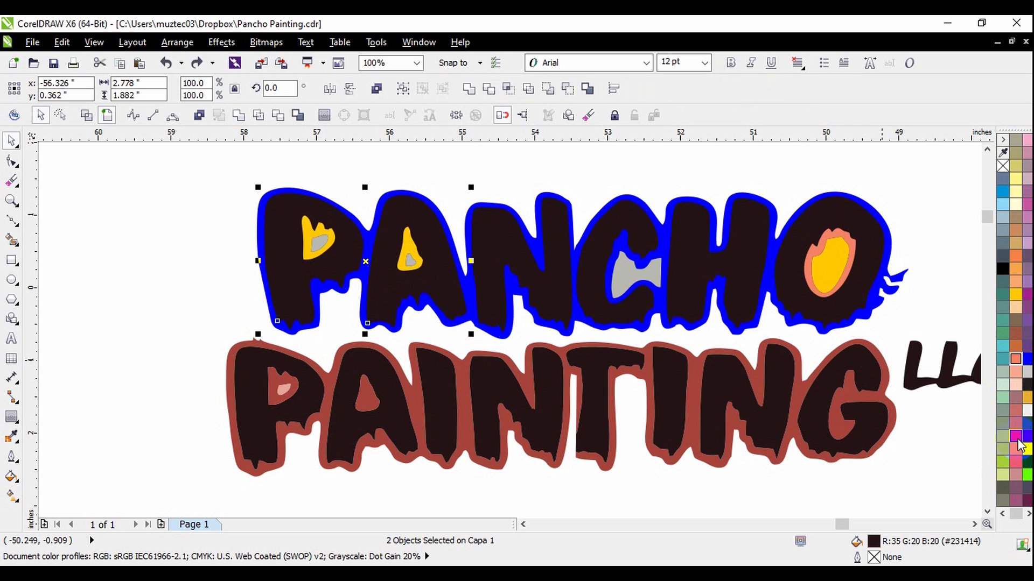
{"action": "left_click", "coordinate": [1016, 438]}
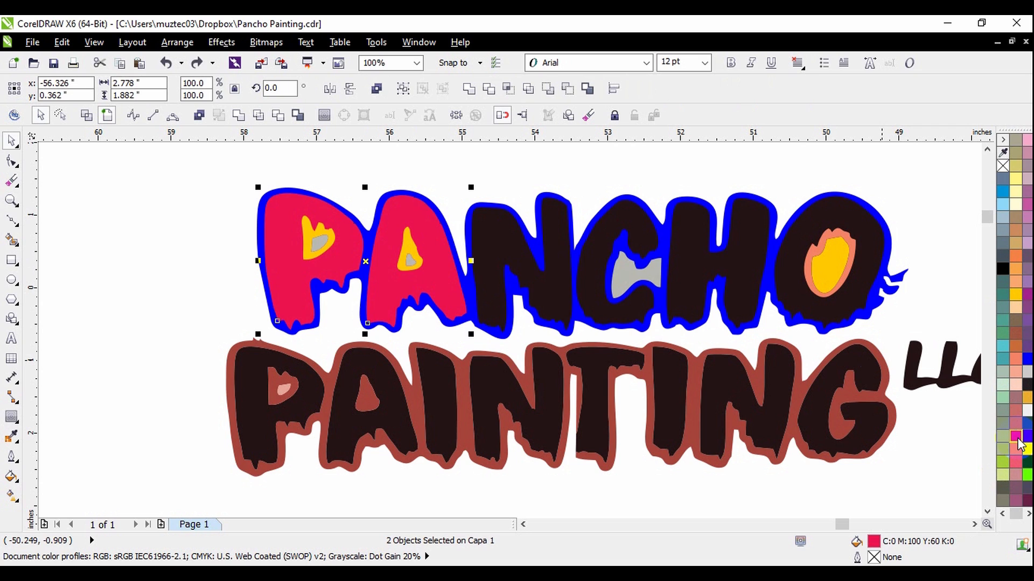
Add the N, C, H and O faces to the selection and fill all six PANCHO letters crimson (C0 M100 Y60 K0).
{"action": "left_click", "coordinate": [555, 295], "text": "shift"}
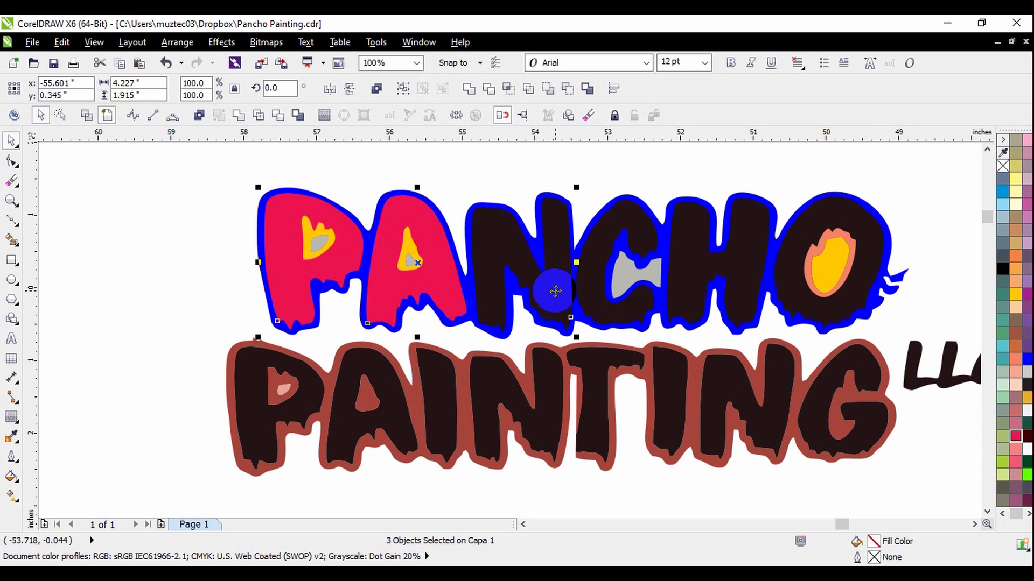
{"action": "left_click", "coordinate": [598, 297], "text": "shift"}
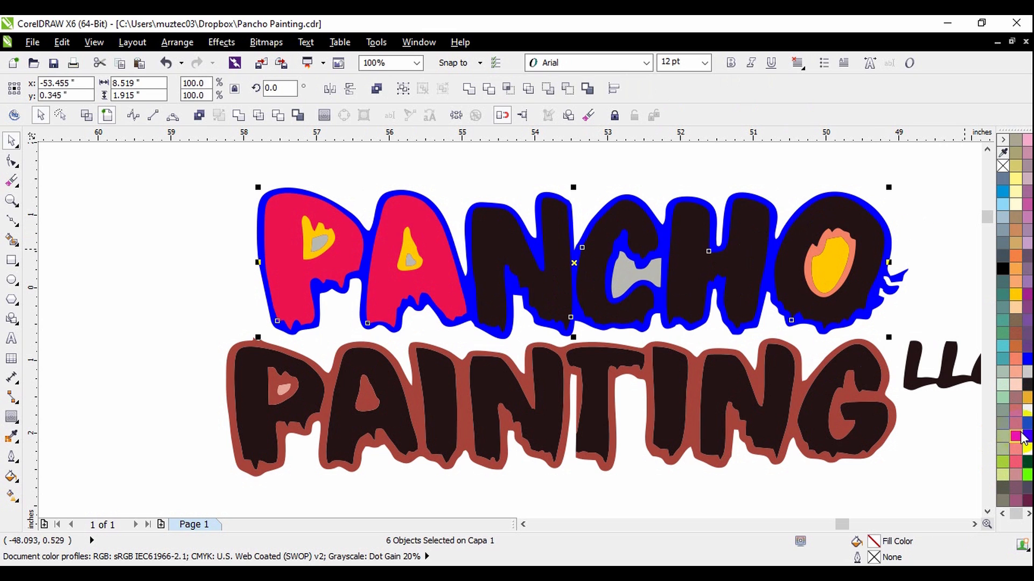
{"action": "left_click", "coordinate": [1016, 438]}
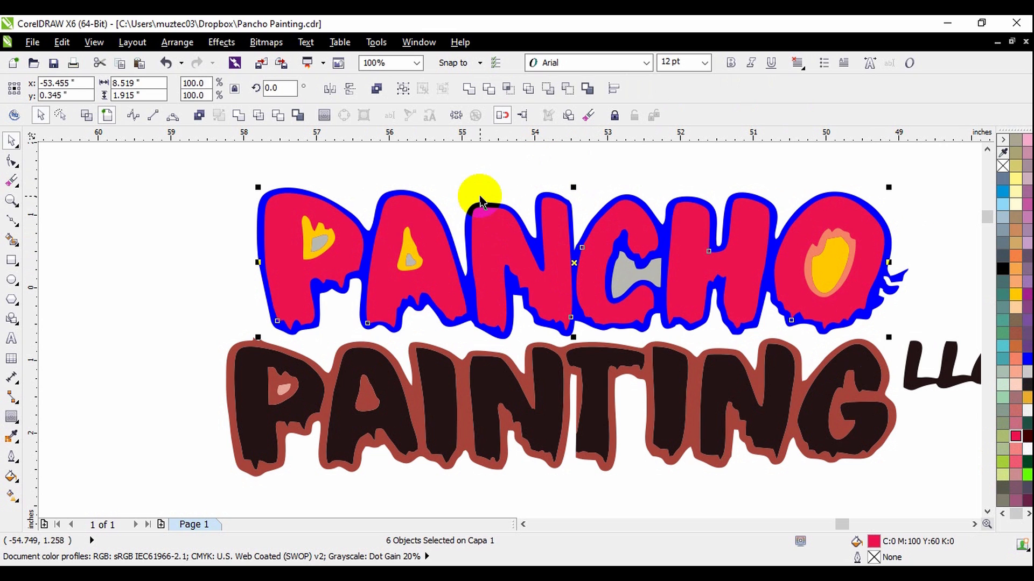
Merge the six PANCHO letter faces into a single curve and fill it with red.
{"action": "left_click", "coordinate": [240, 118]}
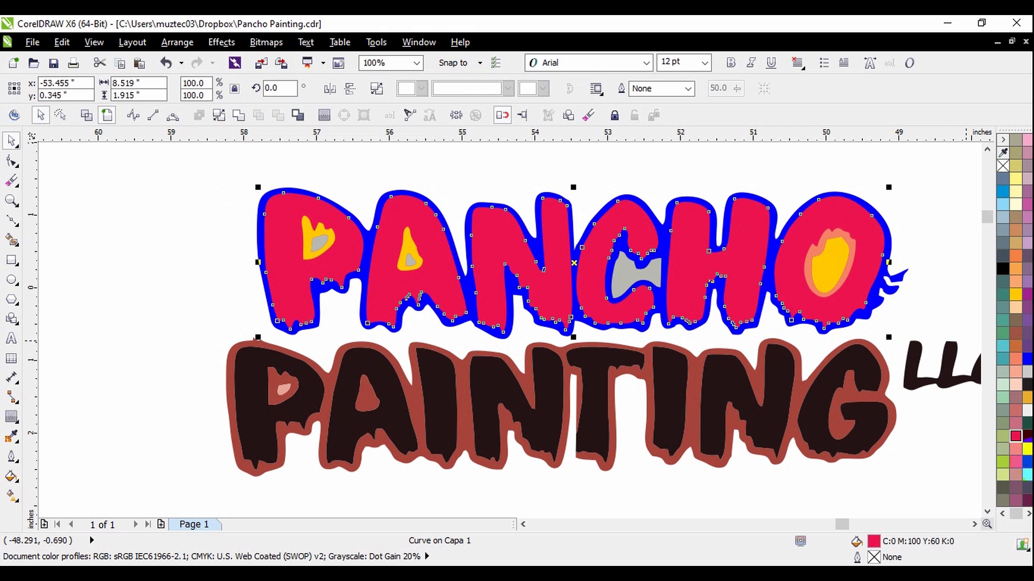
{"action": "left_click", "coordinate": [1002, 515]}
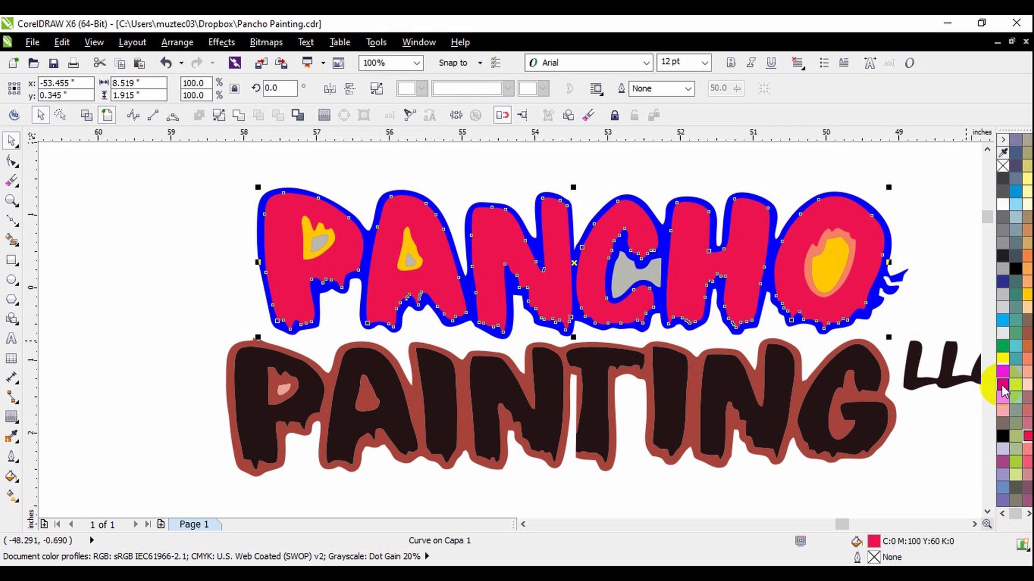
{"action": "left_click", "coordinate": [929, 257]}
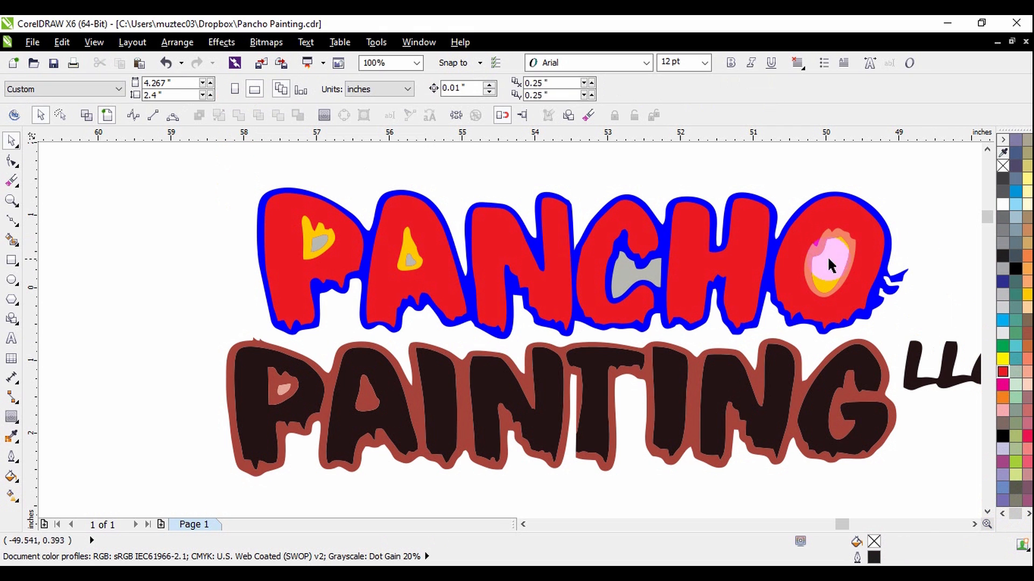
Try moving the yellow counter shape out of the P of PANCHO, and undo the move.
{"action": "scroll", "coordinate": [298, 209], "scroll_direction": "up", "scroll_amount": 1}
{"action": "scroll", "coordinate": [360, 247], "scroll_direction": "down", "scroll_amount": 1}
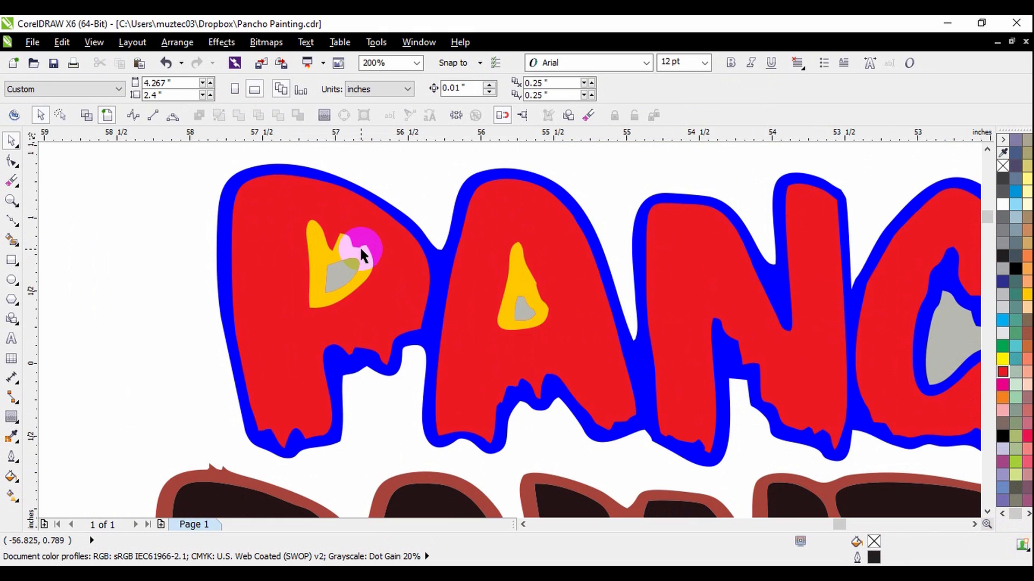
{"action": "left_click_drag", "start_coordinate": [360, 250], "coordinate": [428, 249]}
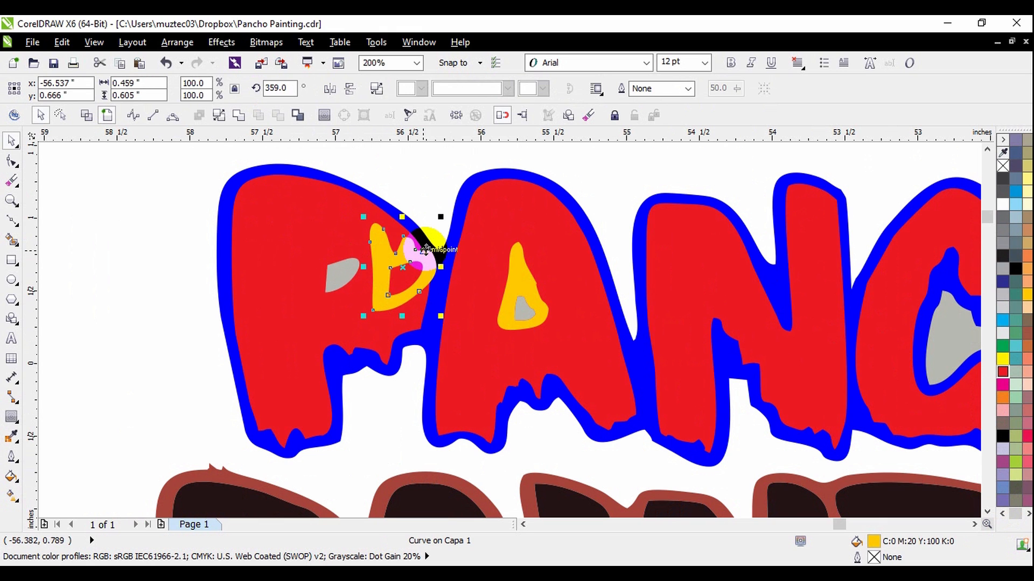
{"action": "key", "text": "ctrl+z"}
Fill the blue silhouette behind the PANCHO letters with black (C100 M100 Y100 K100).
{"action": "left_click", "coordinate": [441, 280]}
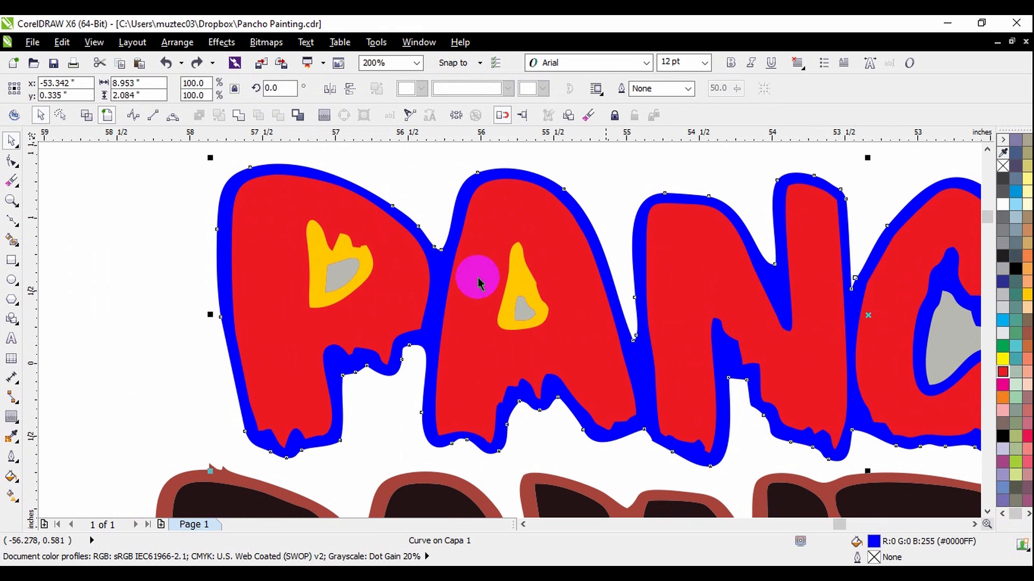
{"action": "left_click", "coordinate": [1015, 269]}
{"action": "scroll", "coordinate": [591, 289], "scroll_direction": "down", "scroll_amount": 1}
{"action": "left_click", "coordinate": [591, 207]}
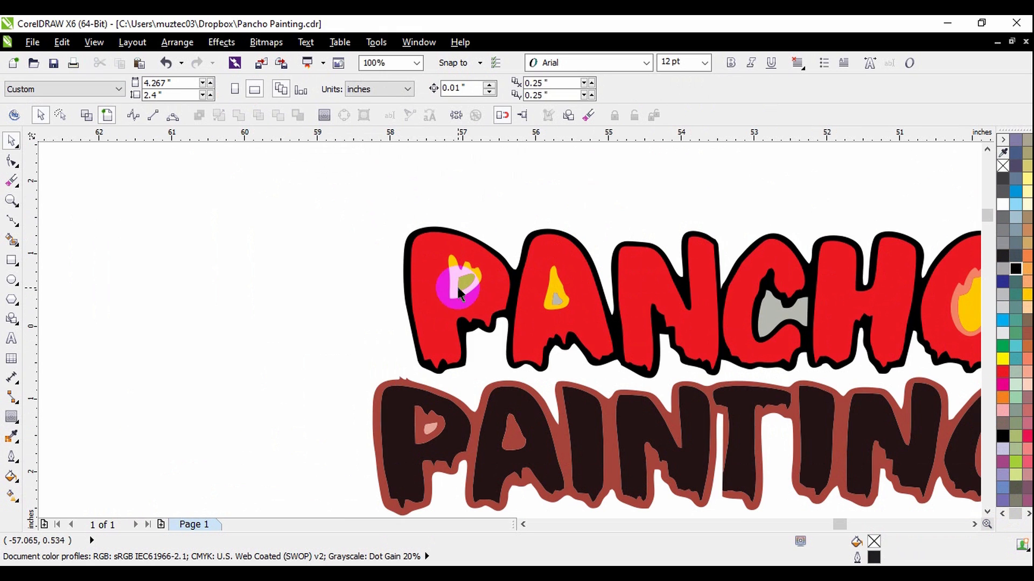
Fill the yellow counter shape inside the P of PANCHO with black (C100 M100 Y100 K100).
{"action": "scroll", "coordinate": [457, 287], "scroll_direction": "up", "scroll_amount": 2}
{"action": "left_click", "coordinate": [483, 241]}
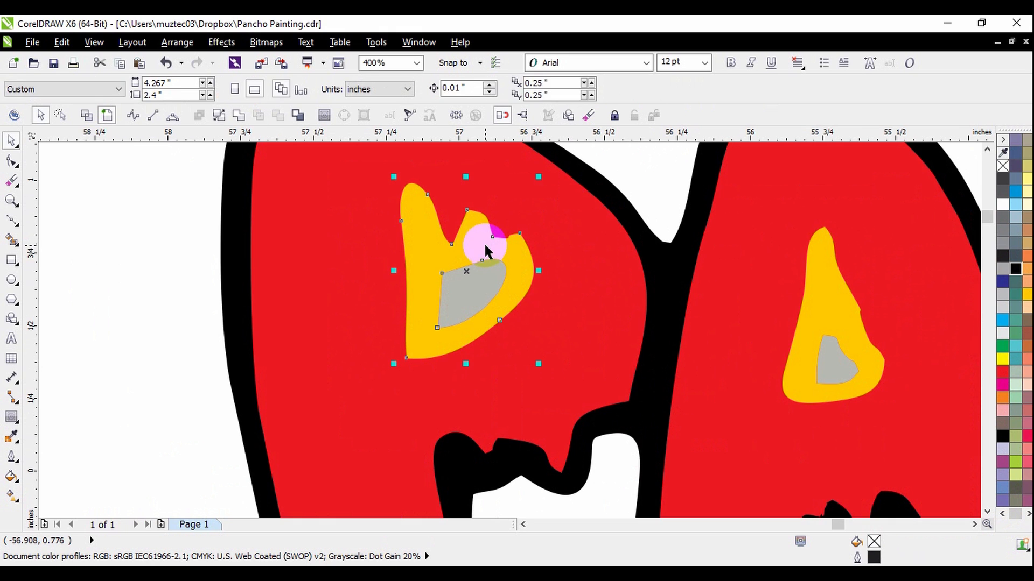
{"action": "left_click", "coordinate": [1016, 268]}
{"action": "scroll", "coordinate": [621, 315], "scroll_direction": "down", "scroll_amount": 1}
{"action": "left_click", "coordinate": [378, 325]}
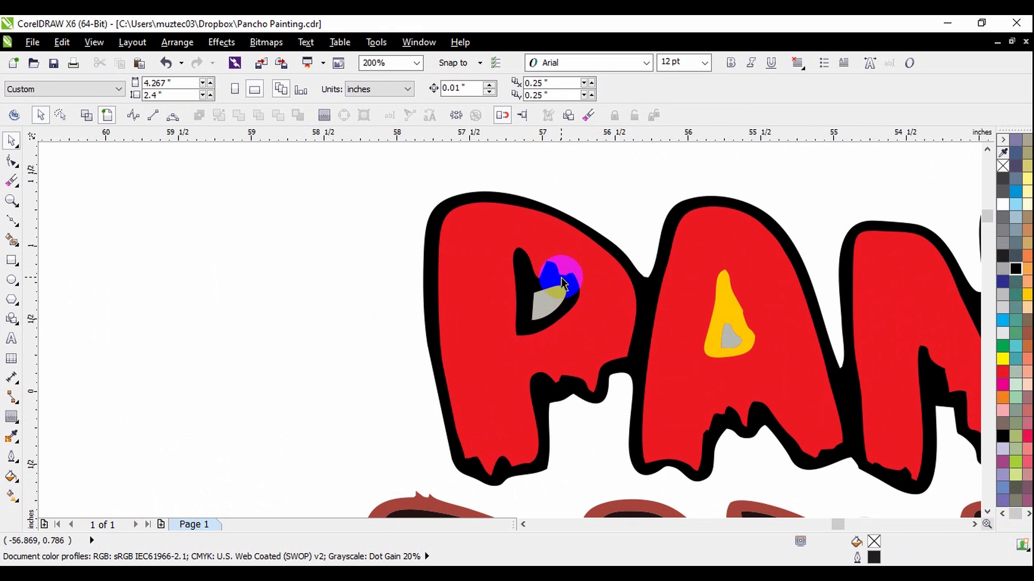
Try moving the black counter shape out of the P of PANCHO, and undo the move.
{"action": "scroll", "coordinate": [561, 276], "scroll_direction": "up", "scroll_amount": 1}
{"action": "left_click_drag", "start_coordinate": [561, 277], "coordinate": [702, 311]}
{"action": "key", "text": "ctrl+z"}
{"action": "left_click", "coordinate": [705, 201]}
{"action": "scroll", "coordinate": [577, 296], "scroll_direction": "down", "scroll_amount": 1}
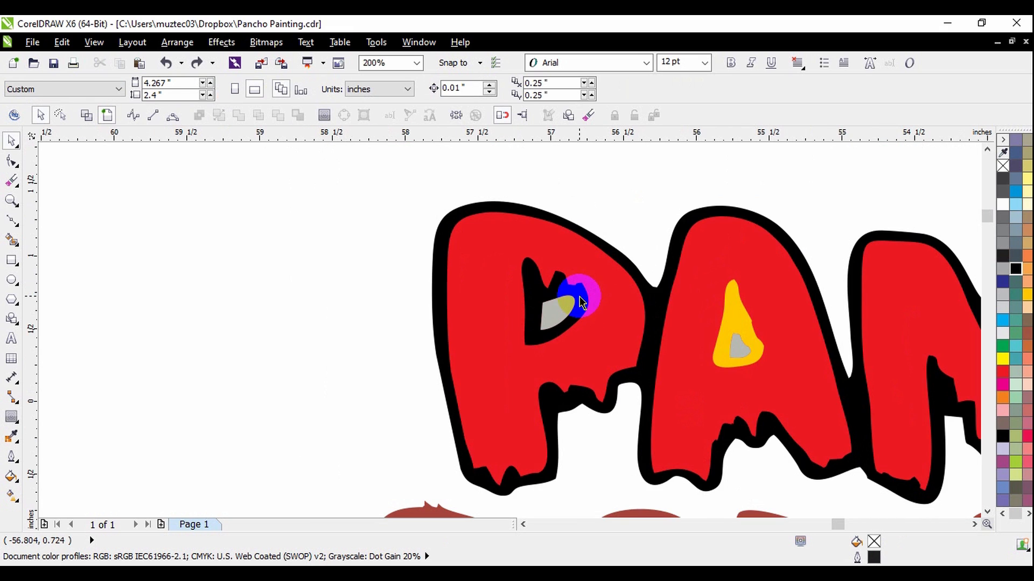
Simplify the red PANCHO lettering against the black P counter shape, and remove the loose counter piece.
{"action": "left_click", "coordinate": [580, 290]}
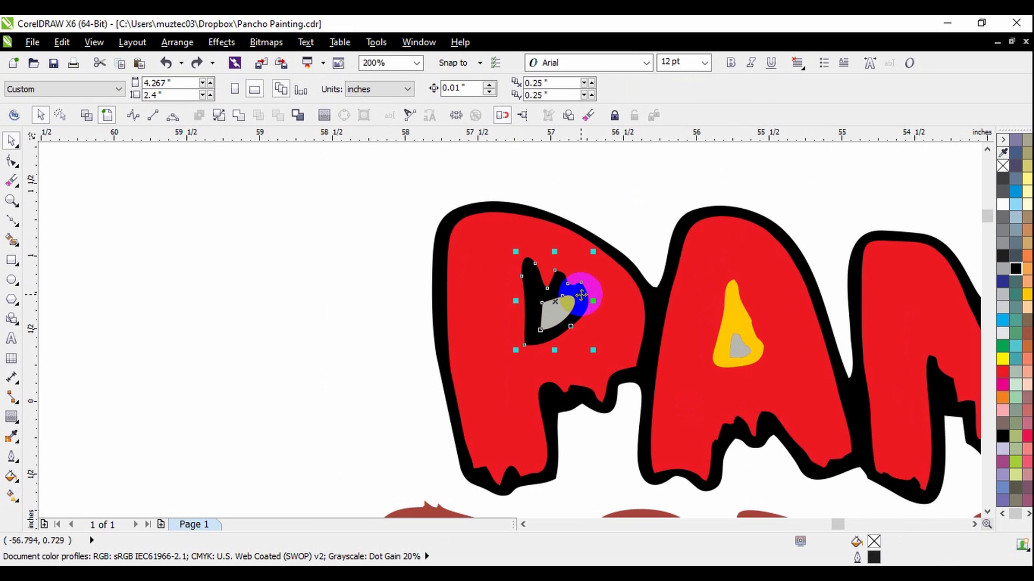
{"action": "left_click", "coordinate": [620, 302], "text": "shift"}
{"action": "scroll", "coordinate": [495, 311], "scroll_direction": "down", "scroll_amount": 1}
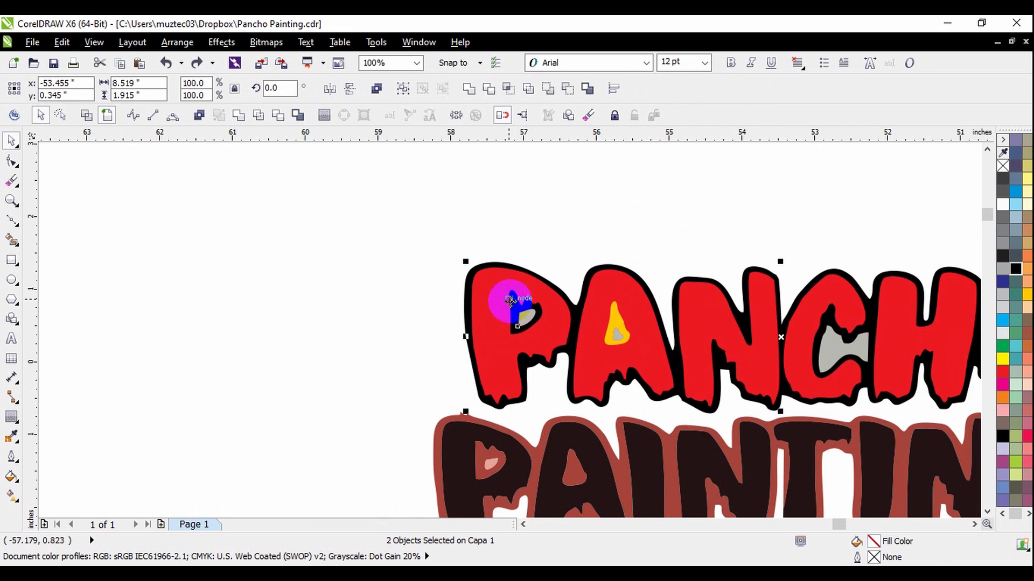
{"action": "scroll", "coordinate": [496, 307], "scroll_direction": "up", "scroll_amount": 1}
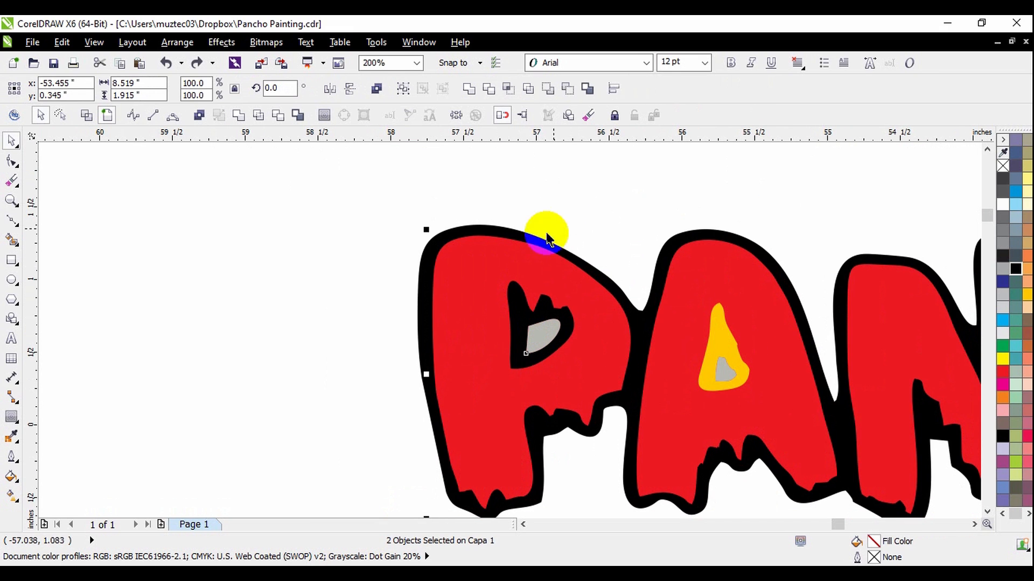
{"action": "left_click", "coordinate": [254, 117]}
{"action": "left_click", "coordinate": [308, 311]}
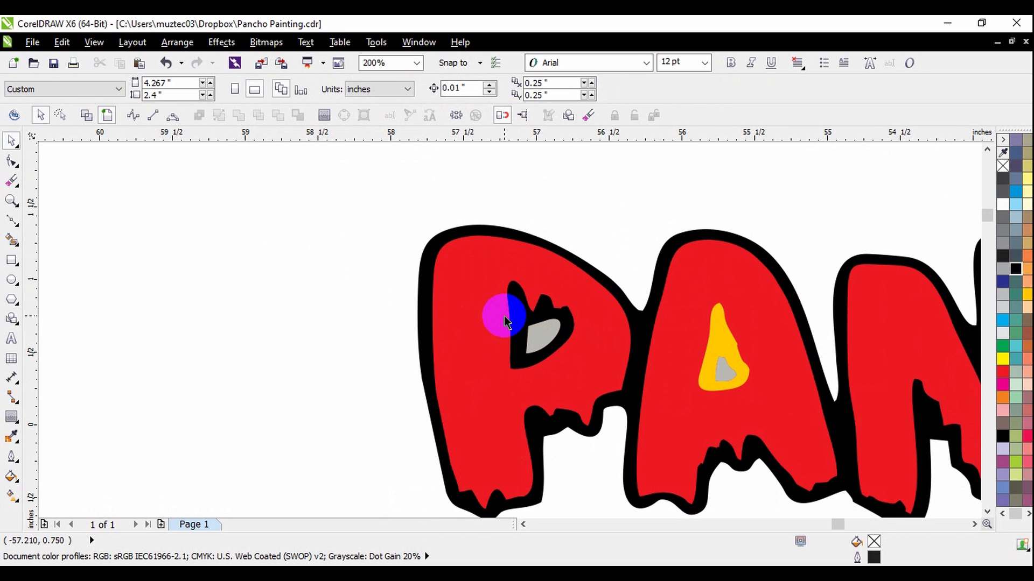
{"action": "left_click", "coordinate": [516, 323]}
{"action": "scroll", "coordinate": [498, 265], "scroll_direction": "down", "scroll_amount": 1}
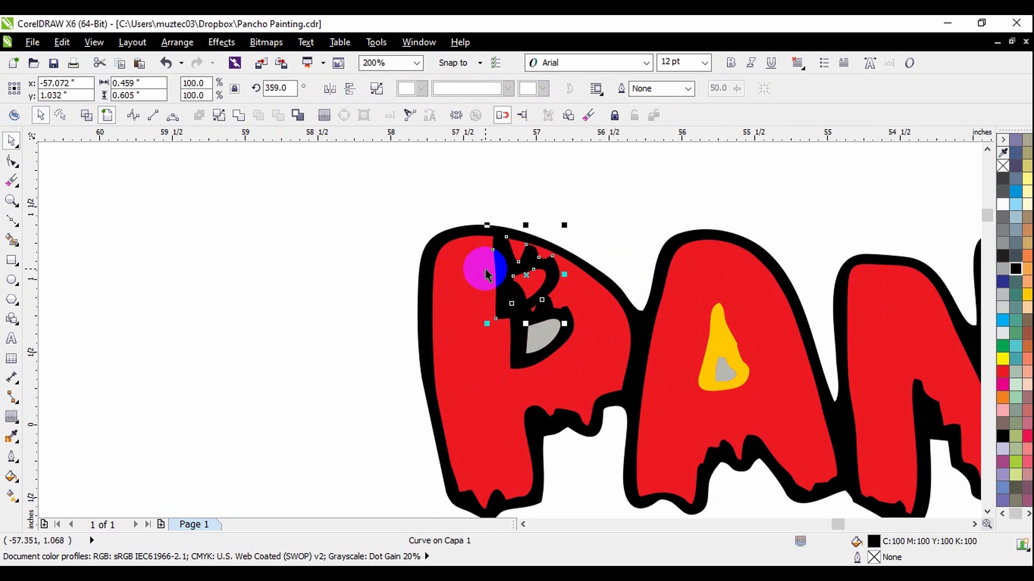
{"action": "scroll", "coordinate": [617, 329], "scroll_direction": "up", "scroll_amount": 1}
Select the yellow A counter, the salmon O counter and the red PANCHO lettering together, and trim their overlaps with Simplify.
{"action": "left_click", "coordinate": [592, 312]}
{"action": "scroll", "coordinate": [460, 288], "scroll_direction": "down", "scroll_amount": 1}
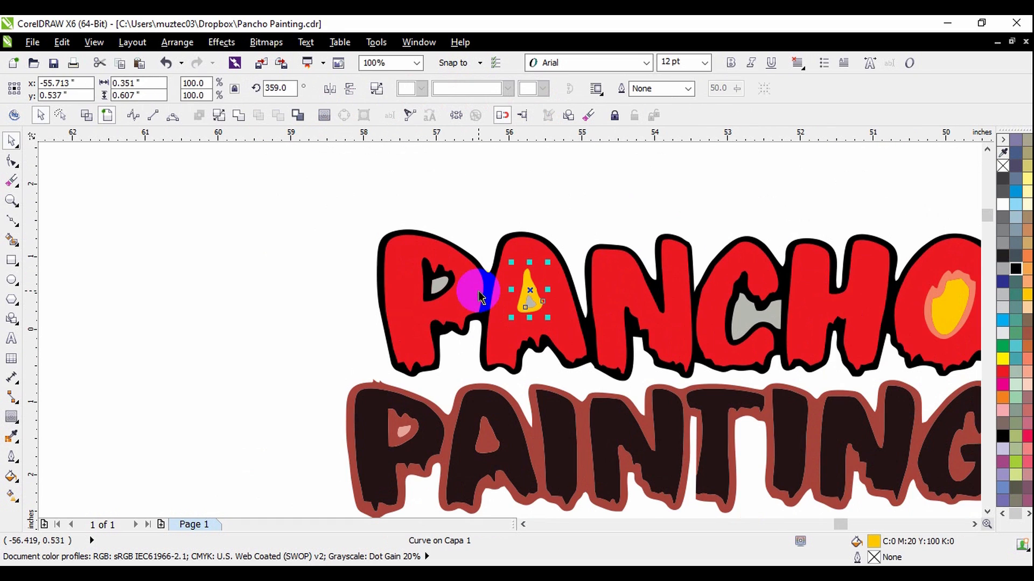
{"action": "scroll", "coordinate": [866, 309], "scroll_direction": "up", "scroll_amount": 1}
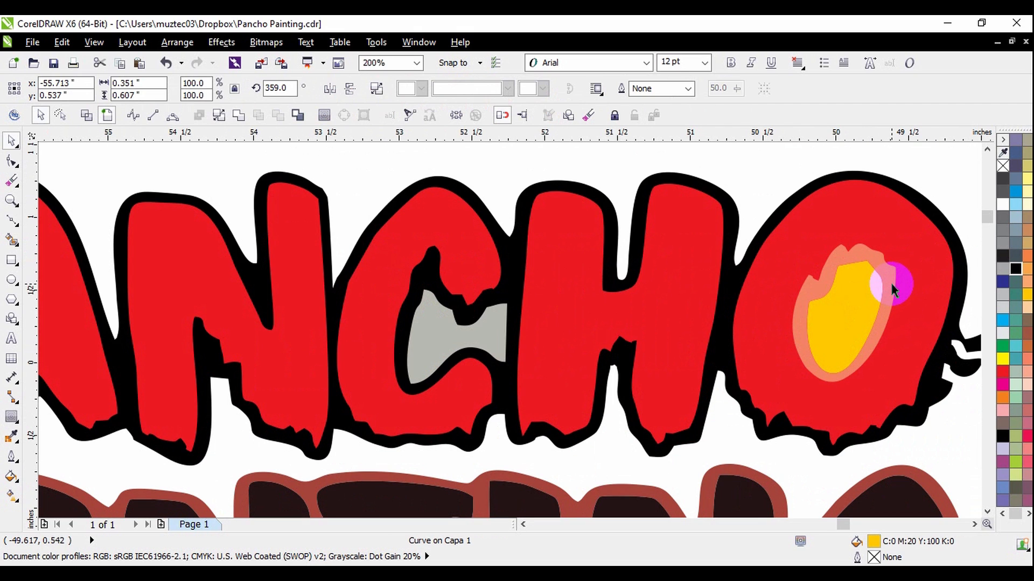
{"action": "left_click", "coordinate": [888, 282], "text": "shift"}
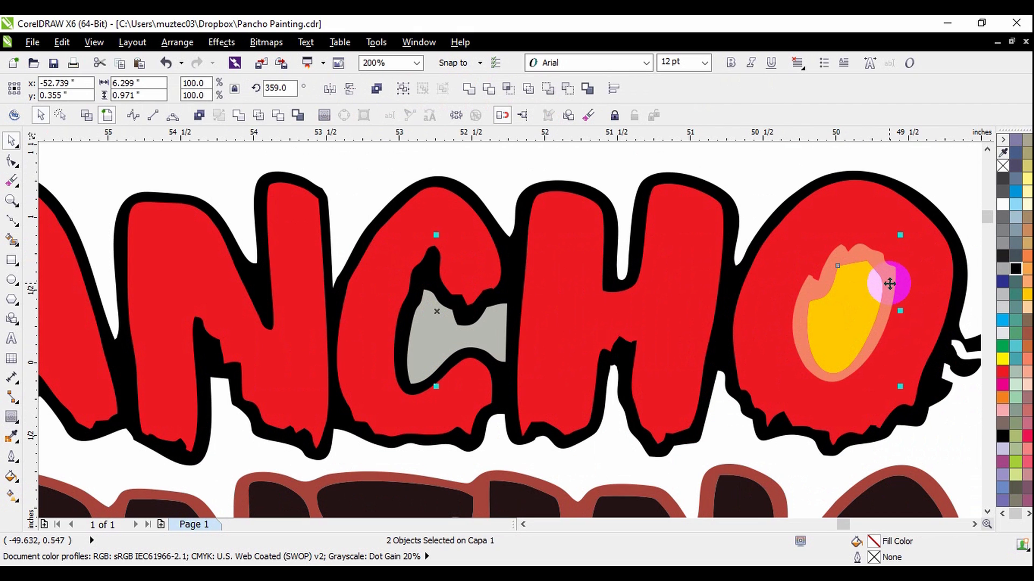
{"action": "left_click_drag", "start_coordinate": [884, 288], "coordinate": [934, 289]}
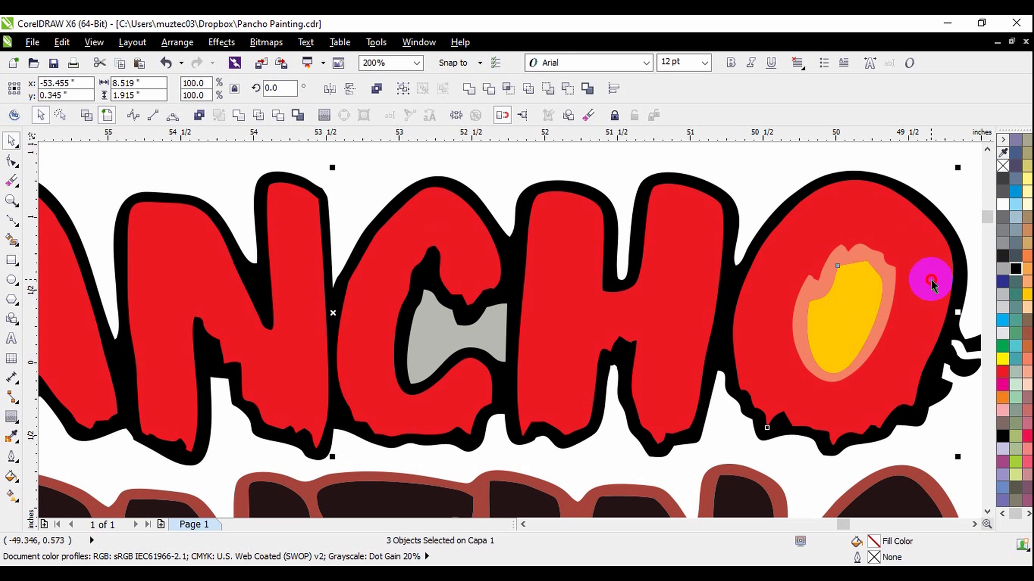
{"action": "scroll", "coordinate": [934, 286], "scroll_direction": "down", "scroll_amount": 1}
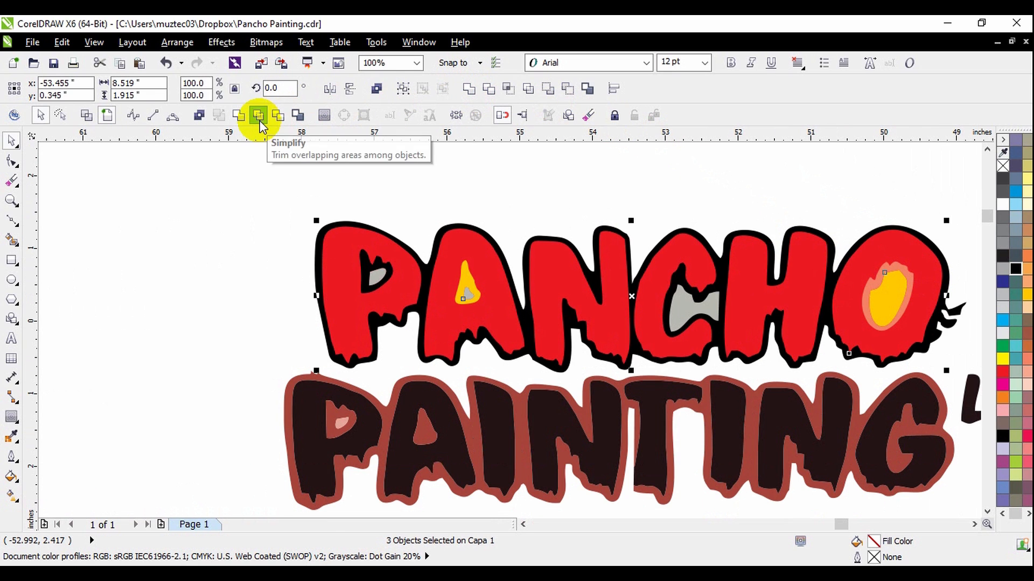
{"action": "left_click", "coordinate": [248, 257]}
Delete the yellow counter shape in the A and the salmon counter shape in the O of PANCHO.
{"action": "left_click", "coordinate": [464, 281]}
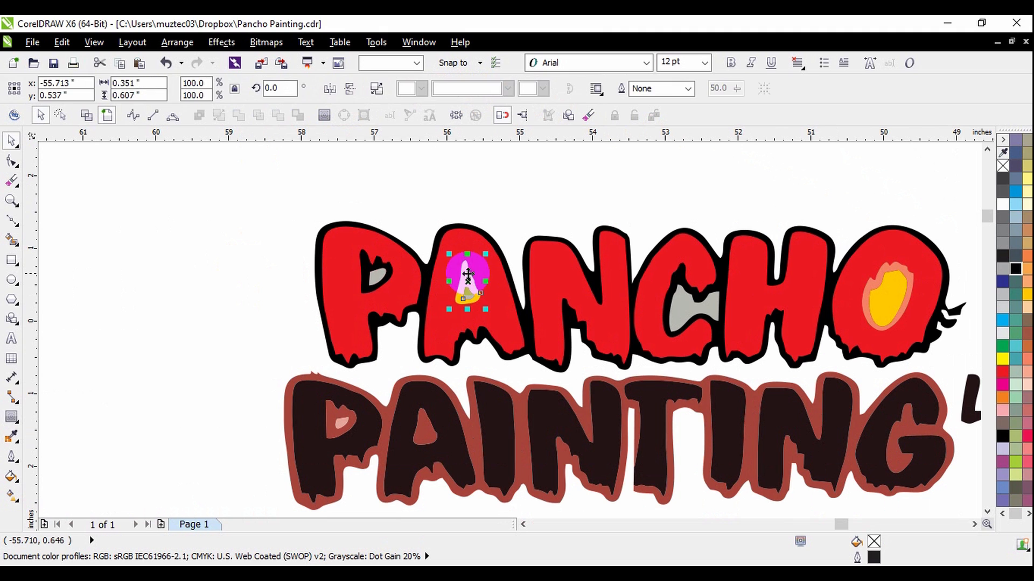
{"action": "key", "text": "Delete"}
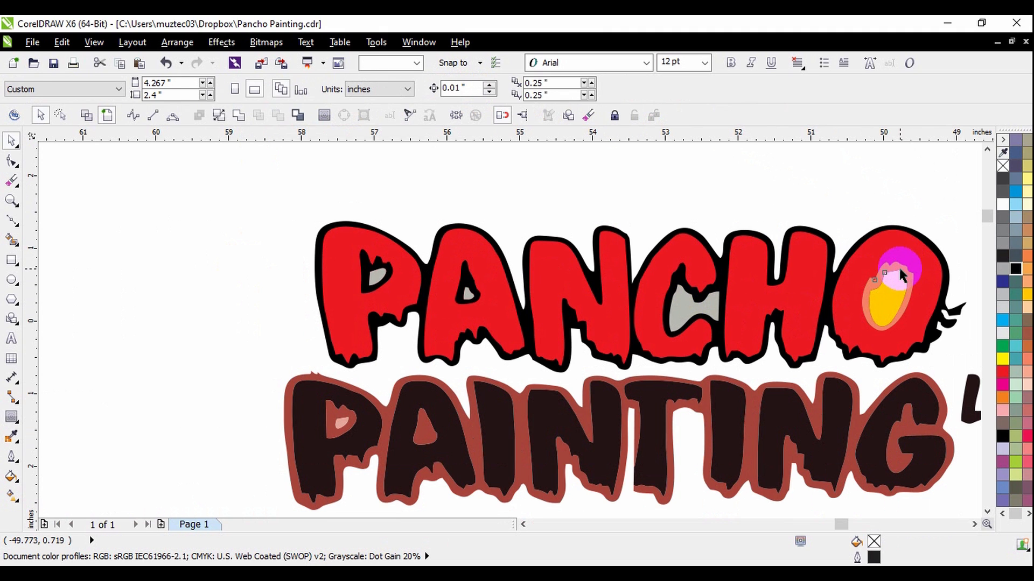
{"action": "left_click", "coordinate": [900, 267]}
{"action": "key", "text": "Delete"}
Try moving the yellow shape out of the centre of the O of PANCHO, and undo the move.
{"action": "scroll", "coordinate": [883, 305], "scroll_direction": "up", "scroll_amount": 1}
{"action": "left_click_drag", "start_coordinate": [882, 305], "coordinate": [939, 270]}
{"action": "scroll", "coordinate": [838, 316], "scroll_direction": "down", "scroll_amount": 1}
{"action": "key", "text": "ctrl+z"}
{"action": "left_click", "coordinate": [833, 197]}
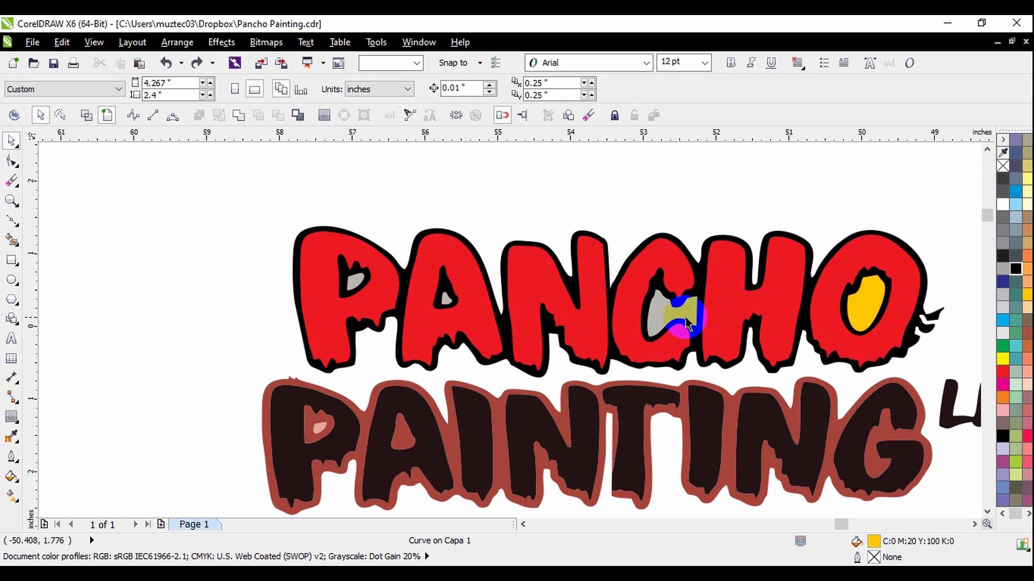
Select the grey shape inside the C together with the black PANCHO silhouette, and trim their overlap with Simplify.
{"action": "scroll", "coordinate": [666, 324], "scroll_direction": "up", "scroll_amount": 1}
{"action": "left_click", "coordinate": [670, 309]}
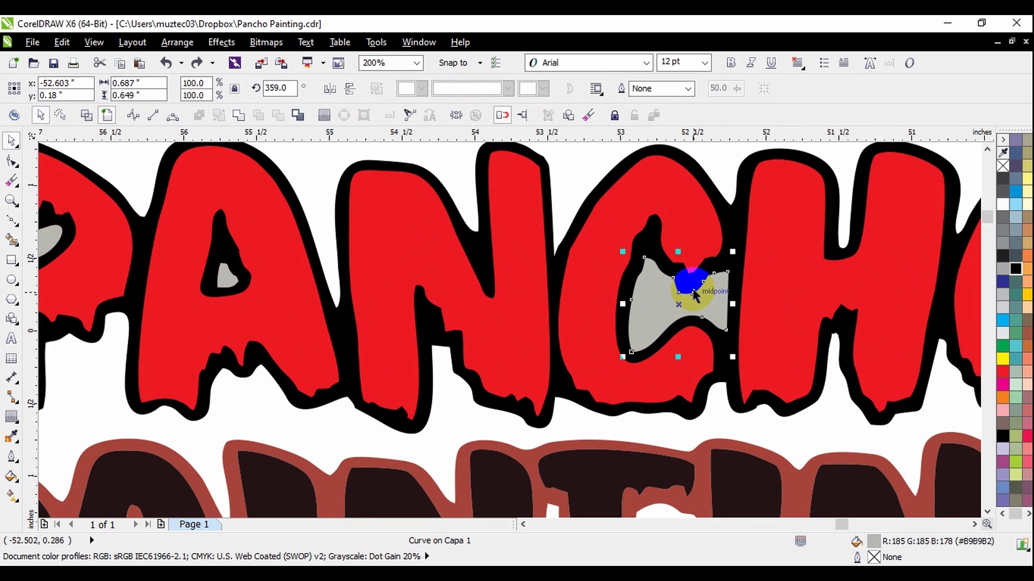
{"action": "scroll", "coordinate": [701, 325], "scroll_direction": "up", "scroll_amount": 1}
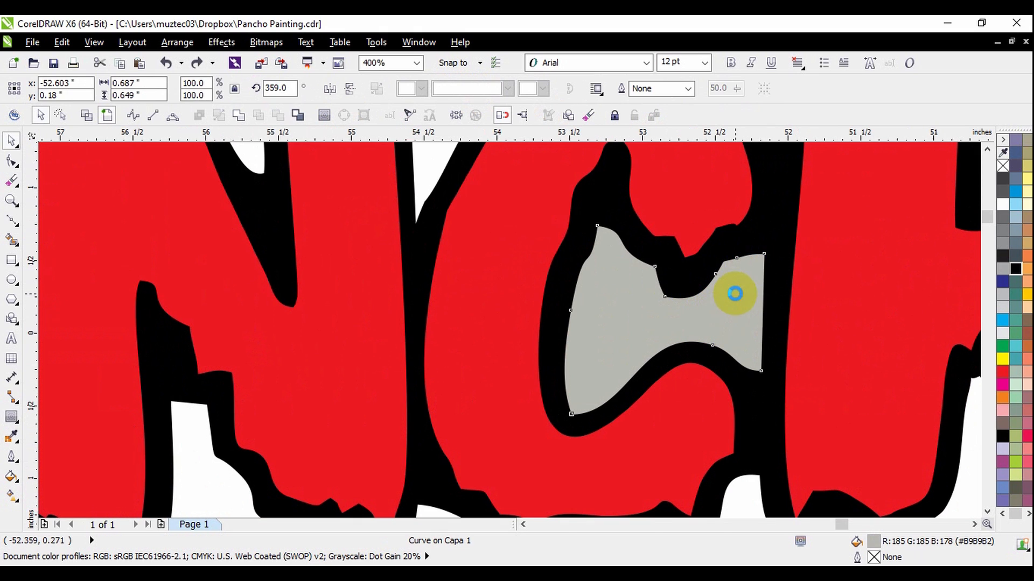
{"action": "scroll", "coordinate": [734, 294], "scroll_direction": "down", "scroll_amount": 1}
{"action": "left_click", "coordinate": [755, 225], "text": "shift"}
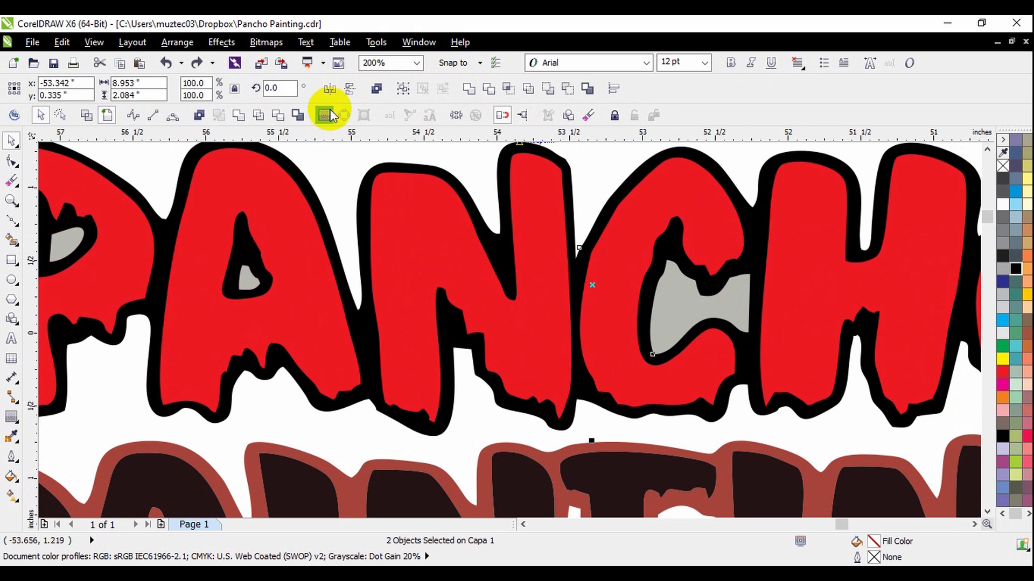
{"action": "left_click", "coordinate": [260, 117]}
{"action": "left_click", "coordinate": [465, 167]}
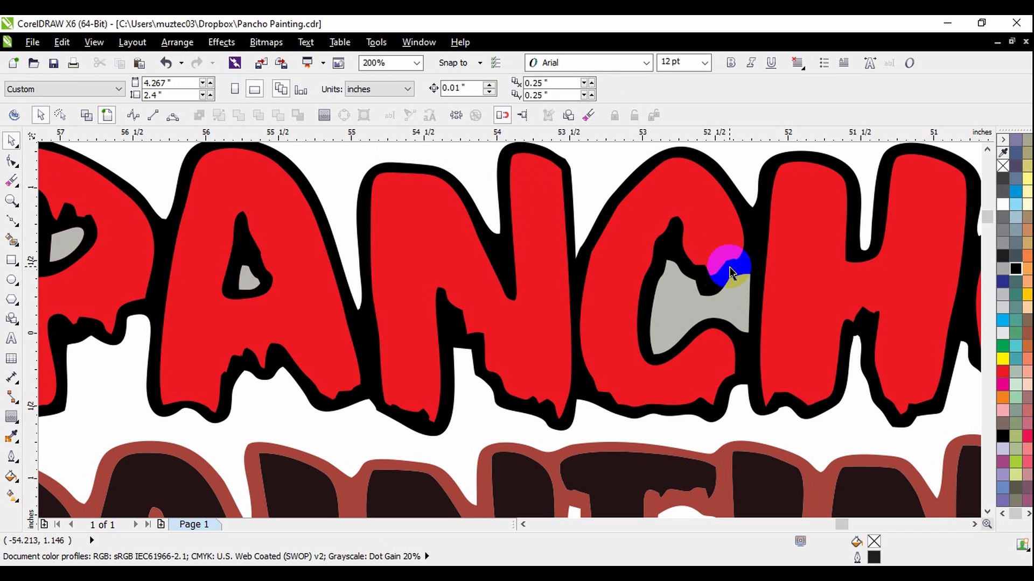
Delete the grey shape inside the C of PANCHO and the dark shape lying beneath it.
{"action": "left_click_drag", "start_coordinate": [695, 306], "coordinate": [712, 243]}
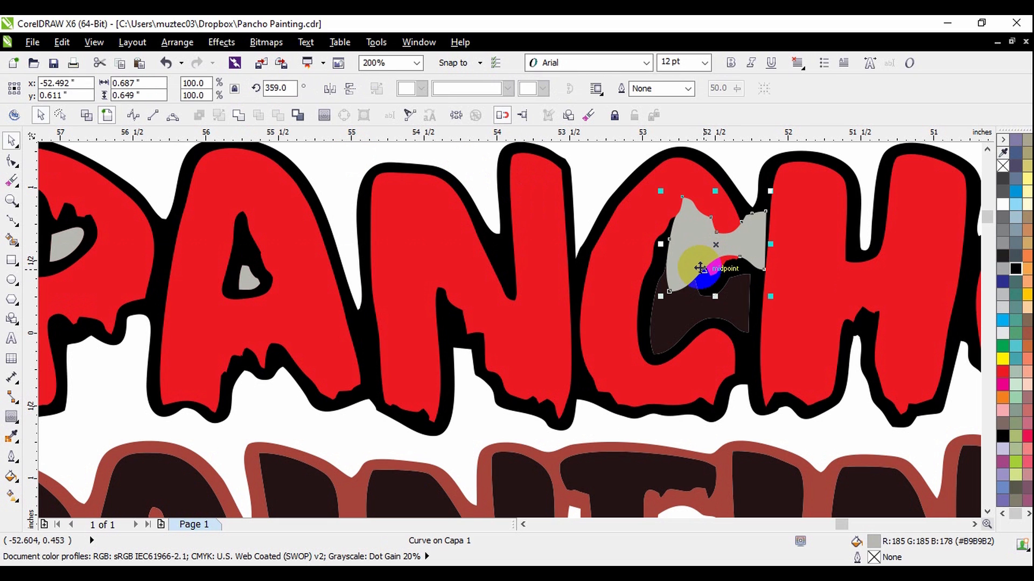
{"action": "key", "text": "Delete"}
{"action": "left_click", "coordinate": [734, 305]}
{"action": "key", "text": "Delete"}
{"action": "scroll", "coordinate": [594, 289], "scroll_direction": "down", "scroll_amount": 1}
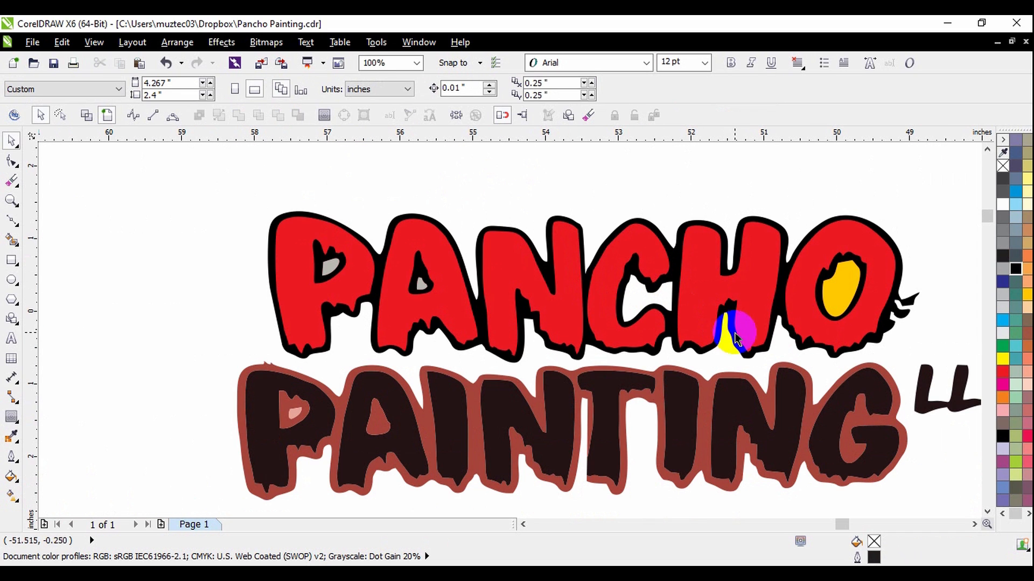
Cut the yellow counter shape through the layers of the O and remove it to open the letter's centre.
{"action": "left_click", "coordinate": [836, 292]}
{"action": "scroll", "coordinate": [838, 294], "scroll_direction": "up", "scroll_amount": 1}
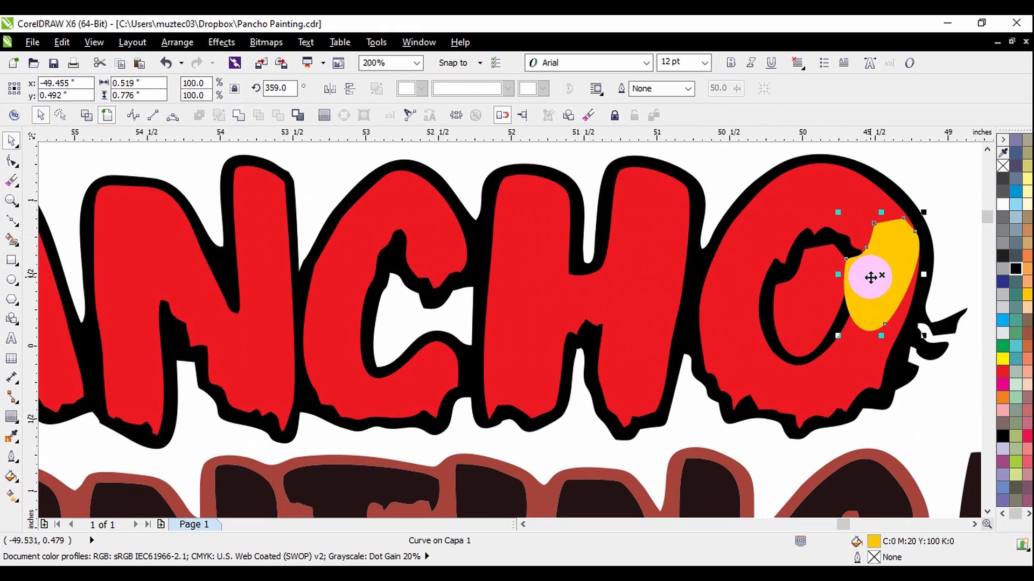
{"action": "key", "text": "ctrl+z"}
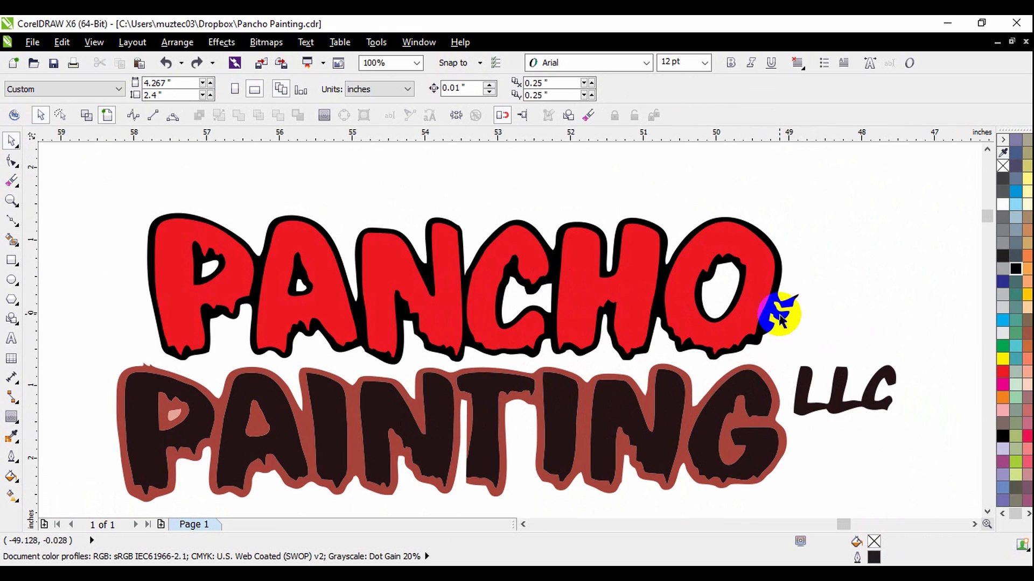
{"action": "scroll", "coordinate": [779, 314], "scroll_direction": "up", "scroll_amount": 1}
{"action": "scroll", "coordinate": [795, 301], "scroll_direction": "down", "scroll_amount": 1}
{"action": "scroll", "coordinate": [794, 304], "scroll_direction": "up", "scroll_amount": 2}
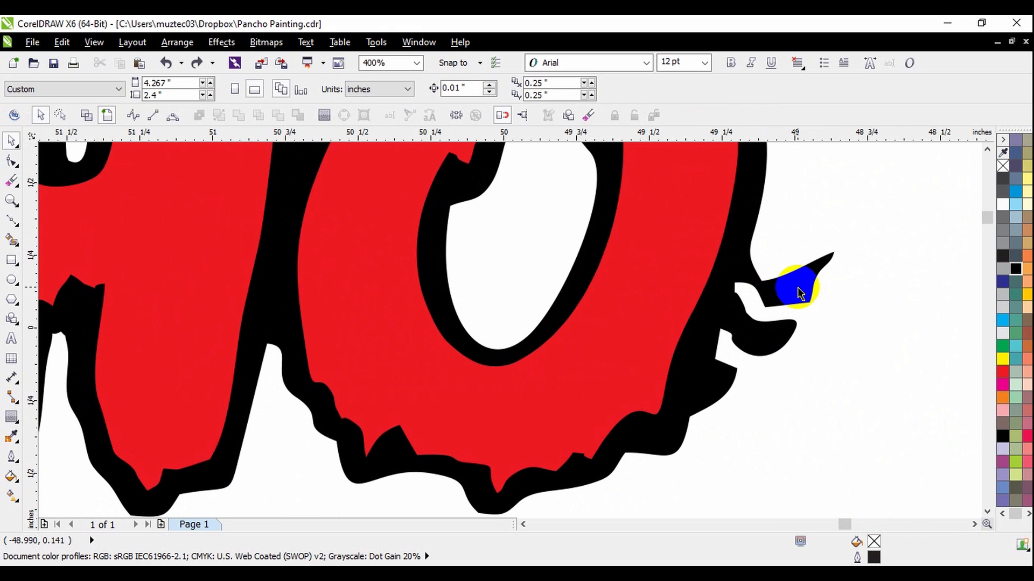
Try deleting the nodes of the ragged black spurs beside the O, undo the deletion, and leave node editing.
{"action": "left_click", "coordinate": [798, 289]}
{"action": "key", "text": "F10"}
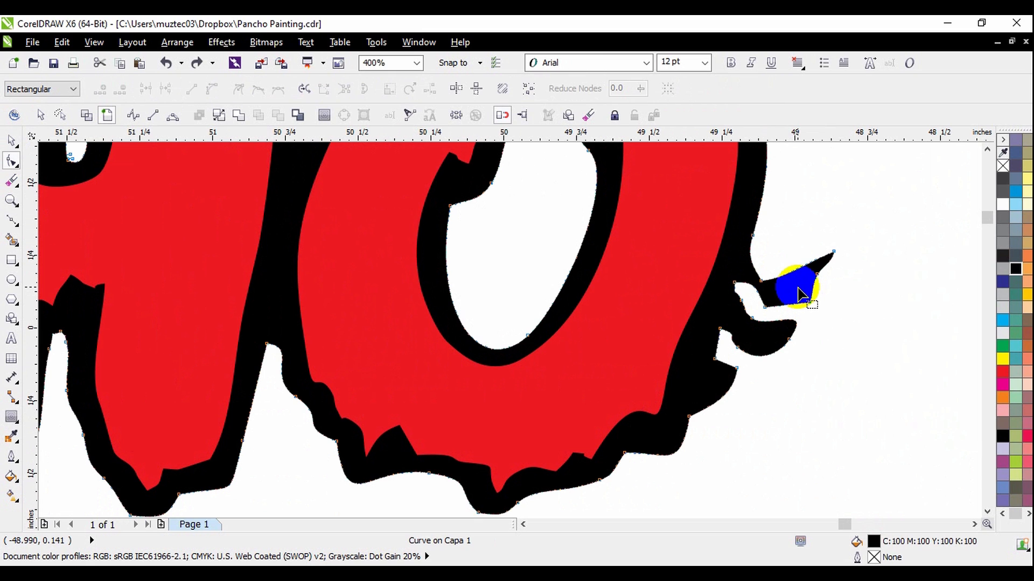
{"action": "left_click_drag", "start_coordinate": [758, 237], "coordinate": [883, 403]}
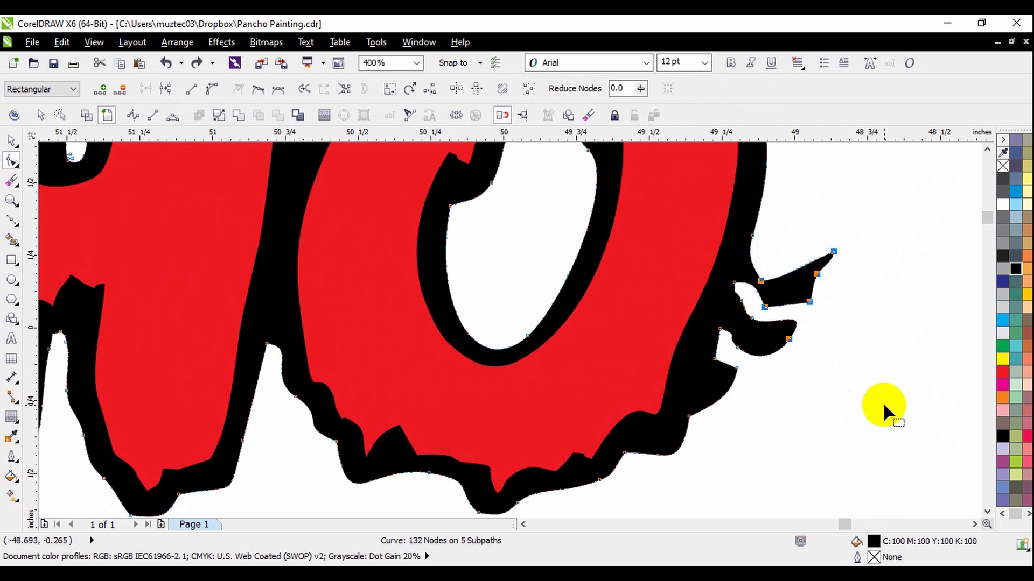
{"action": "key", "text": "Delete"}
{"action": "key", "text": "ctrl+z"}
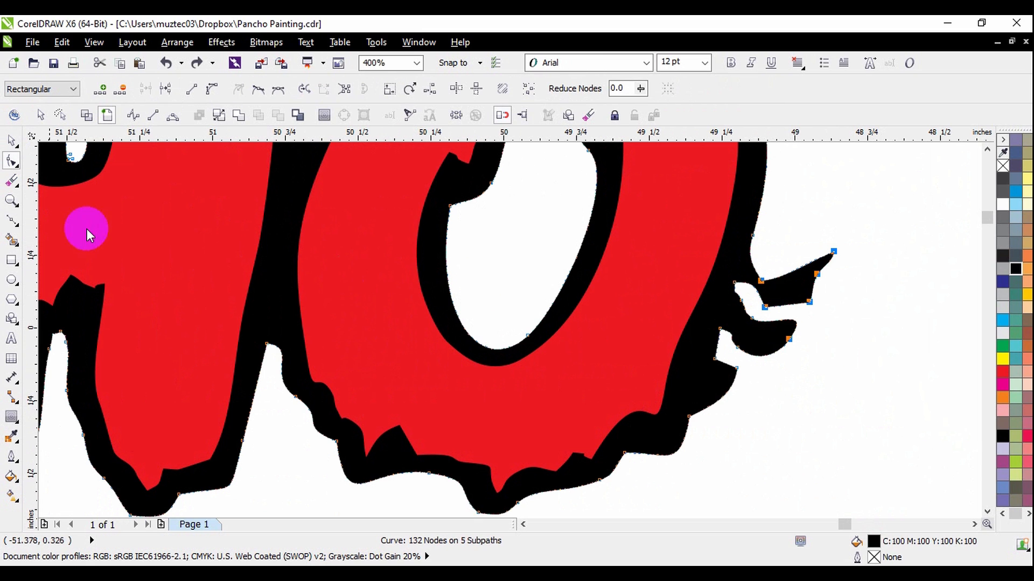
{"action": "left_click", "coordinate": [13, 142]}
{"action": "left_click", "coordinate": [466, 249]}
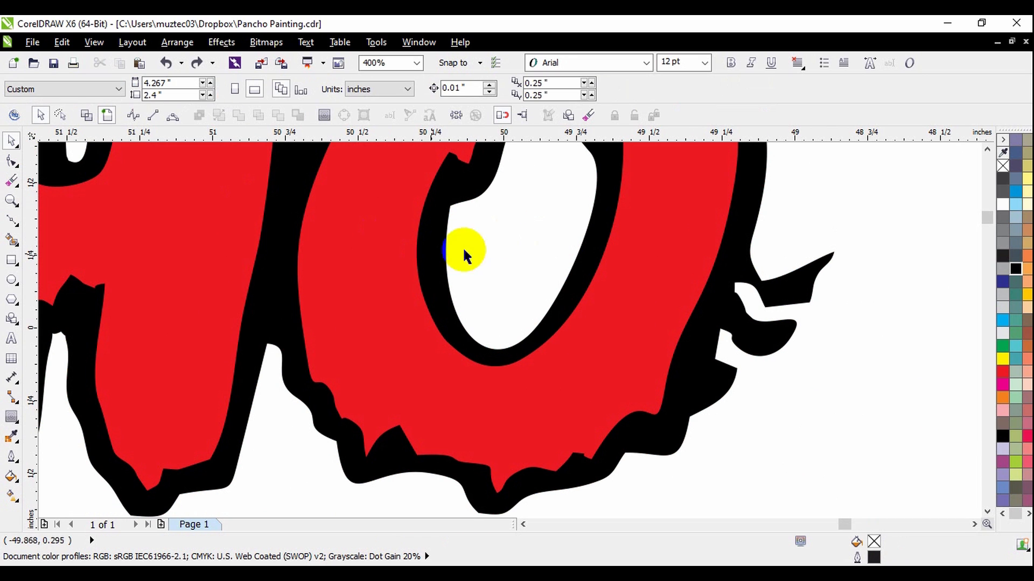
Select the black PANCHO silhouette and erase the ragged spurs beside the O with the Eraser tool.
{"action": "left_click", "coordinate": [13, 183]}
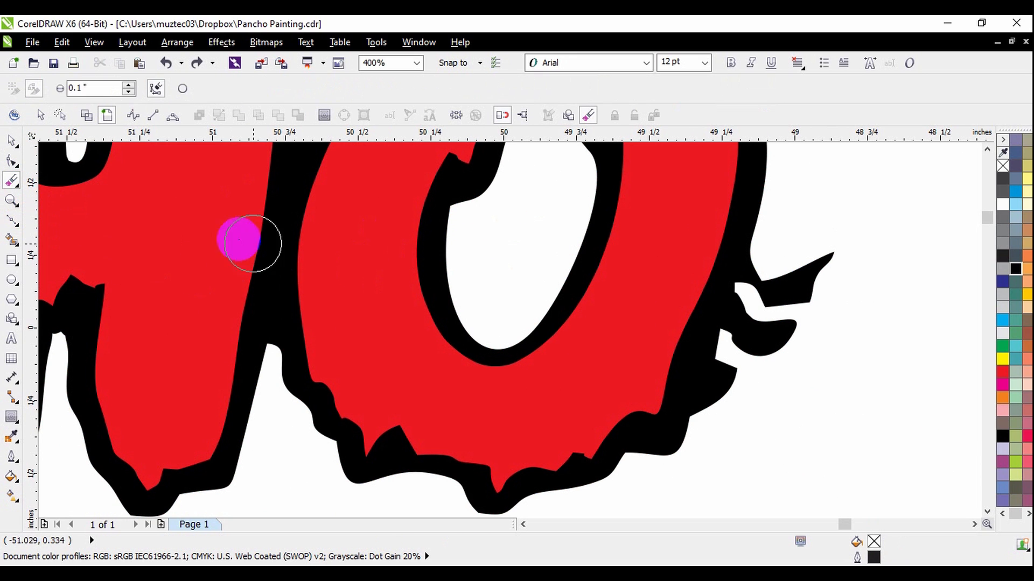
{"action": "left_click", "coordinate": [6, 144]}
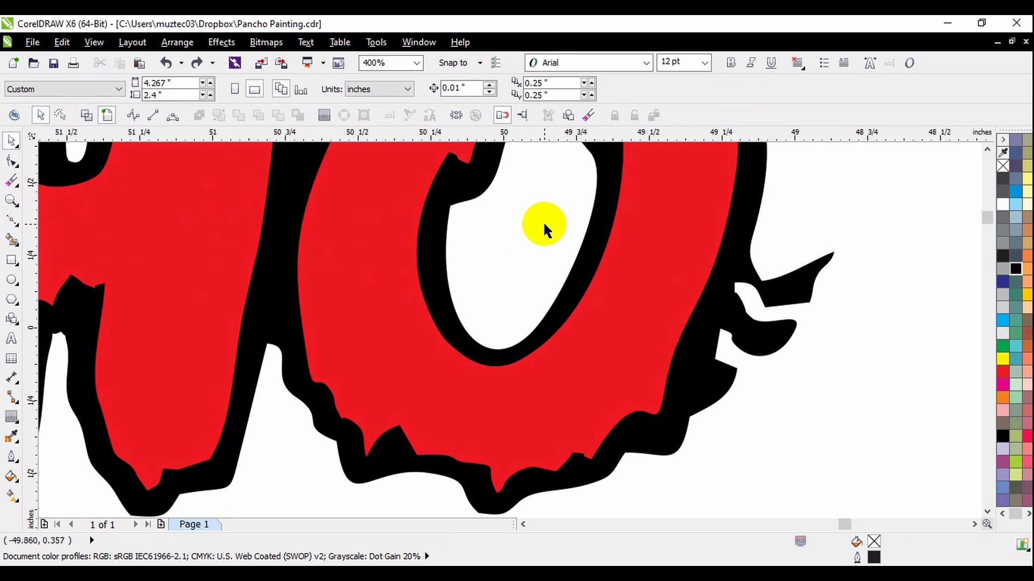
{"action": "left_click", "coordinate": [778, 281]}
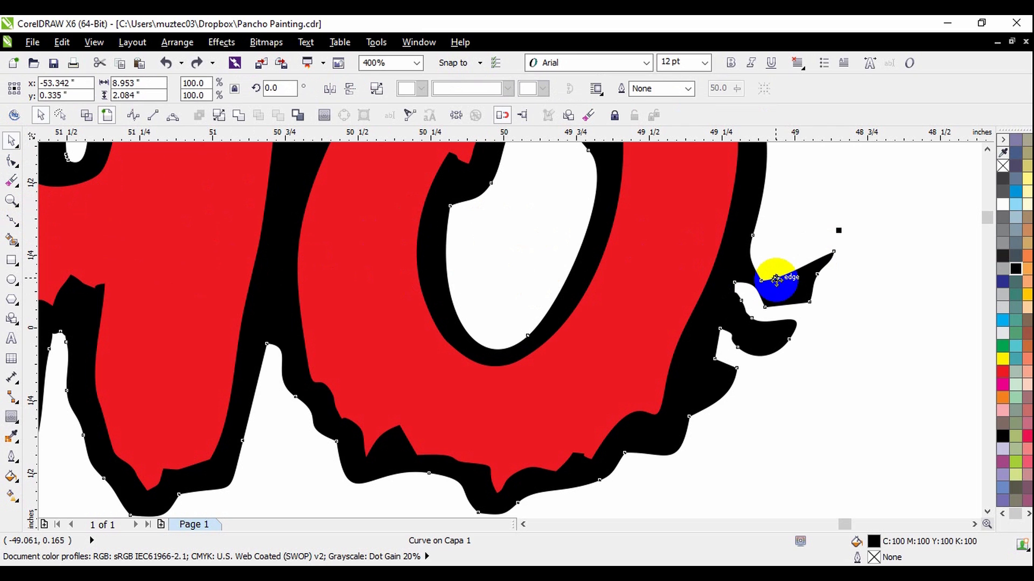
{"action": "left_click", "coordinate": [12, 181]}
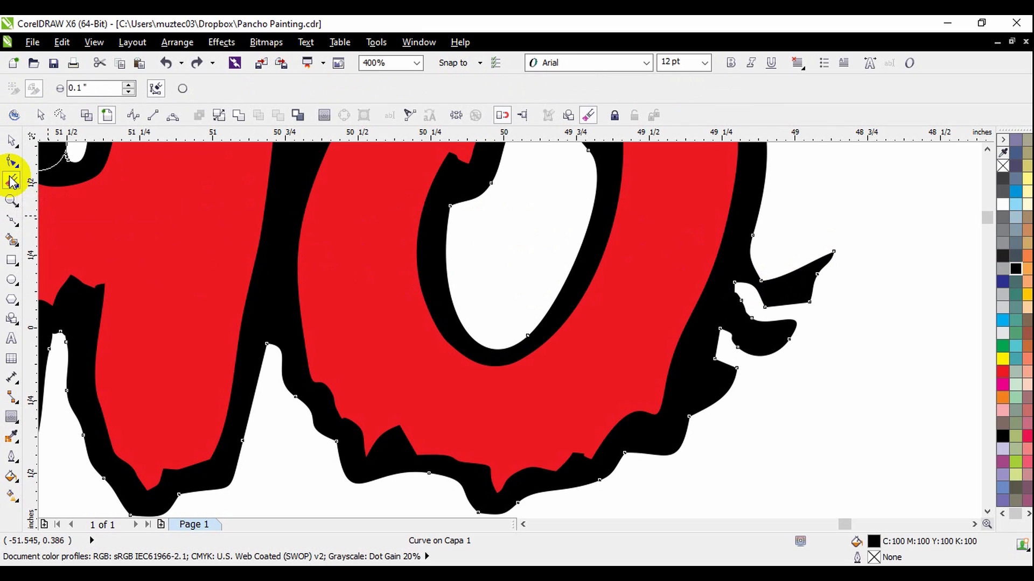
{"action": "mouse_move", "coordinate": [805, 216]}
{"action": "left_mouse_down"}
{"action": "mouse_move", "coordinate": [826, 249]}
{"action": "mouse_move", "coordinate": [816, 295]}
{"action": "mouse_move", "coordinate": [793, 344]}
{"action": "mouse_move", "coordinate": [770, 349]}
{"action": "mouse_move", "coordinate": [761, 335]}
{"action": "mouse_move", "coordinate": [782, 295]}
{"action": "mouse_move", "coordinate": [759, 325]}
{"action": "mouse_move", "coordinate": [770, 288]}
{"action": "left_mouse_up"}
{"action": "scroll", "coordinate": [770, 289], "scroll_direction": "down", "scroll_amount": 1}
{"action": "scroll", "coordinate": [785, 322], "scroll_direction": "up", "scroll_amount": 1}
{"action": "scroll", "coordinate": [784, 324], "scroll_direction": "down", "scroll_amount": 1}
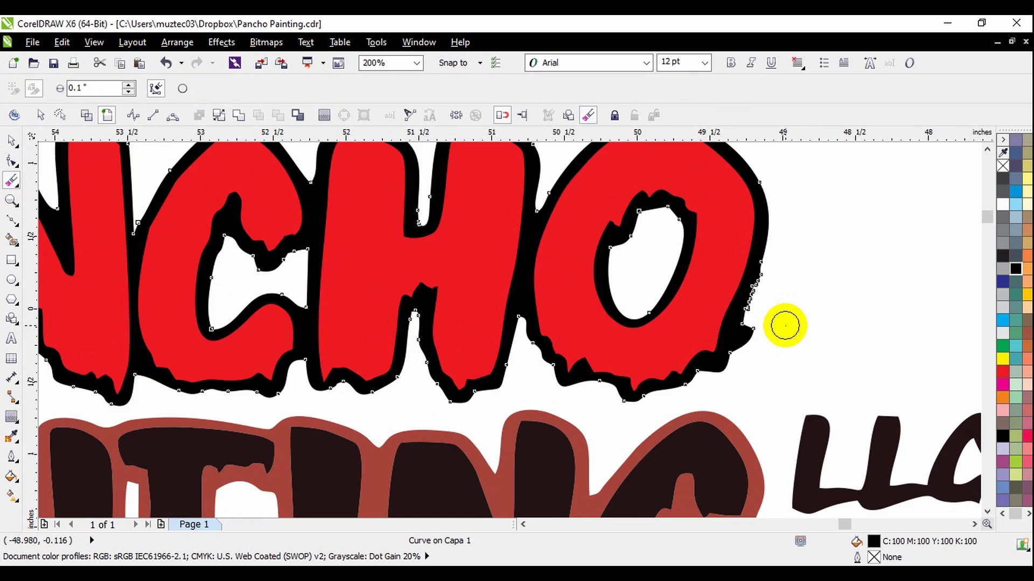
{"action": "scroll", "coordinate": [785, 324], "scroll_direction": "up", "scroll_amount": 1}
{"action": "left_click", "coordinate": [10, 140]}
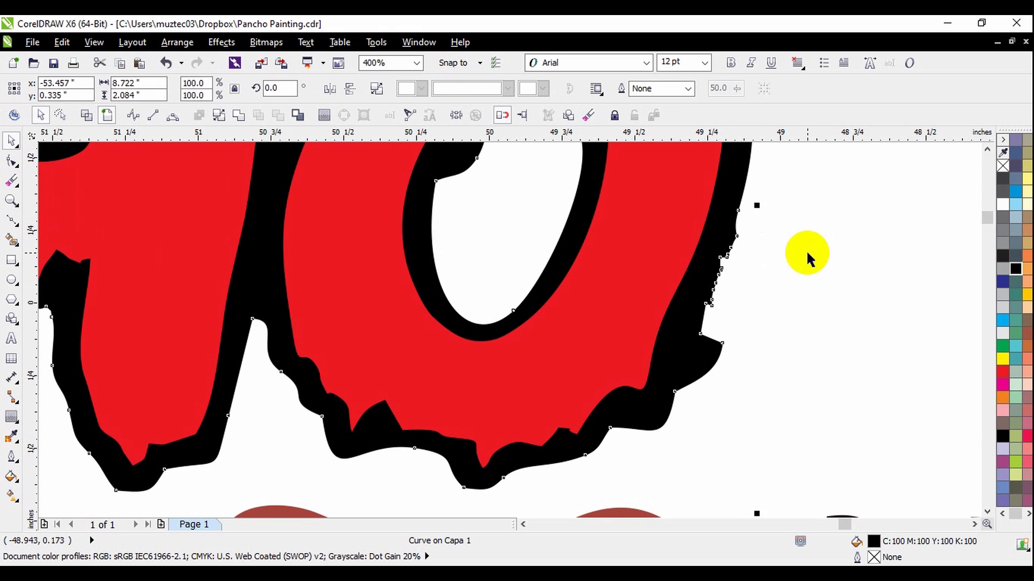
{"action": "left_click", "coordinate": [806, 251]}
Delete the jagged nodes left along the erased outer edge of the O's black outline.
{"action": "scroll", "coordinate": [739, 287], "scroll_direction": "down", "scroll_amount": 1}
{"action": "scroll", "coordinate": [739, 256], "scroll_direction": "up", "scroll_amount": 1}
{"action": "scroll", "coordinate": [738, 291], "scroll_direction": "up", "scroll_amount": 1}
{"action": "double_click", "coordinate": [703, 299]}
{"action": "scroll", "coordinate": [703, 301], "scroll_direction": "down", "scroll_amount": 1}
{"action": "scroll", "coordinate": [724, 329], "scroll_direction": "up", "scroll_amount": 1}
{"action": "left_click_drag", "start_coordinate": [660, 238], "coordinate": [732, 312]}
{"action": "key", "text": "Delete"}
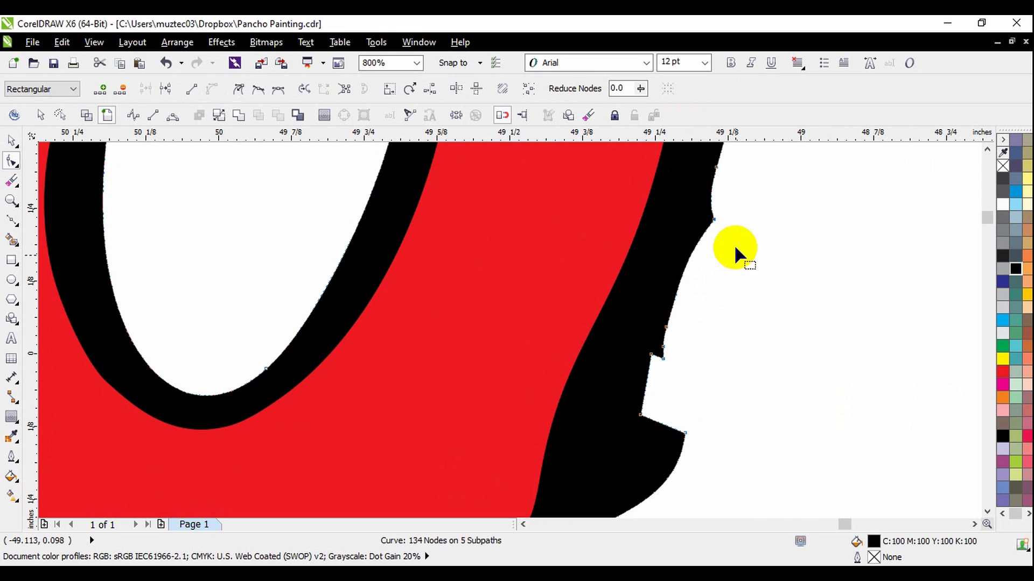
{"action": "left_click_drag", "start_coordinate": [734, 205], "coordinate": [662, 396]}
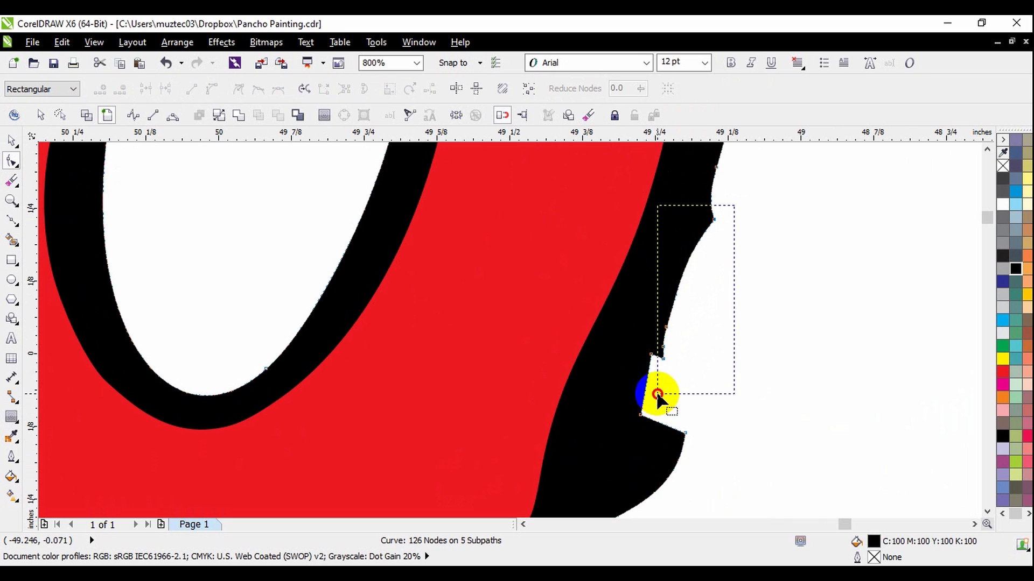
{"action": "key", "text": "Delete"}
Bend the outline segment above the remaining spur beside the O to smooth the black edge.
{"action": "scroll", "coordinate": [729, 300], "scroll_direction": "down", "scroll_amount": 1}
{"action": "scroll", "coordinate": [718, 307], "scroll_direction": "up", "scroll_amount": 2}
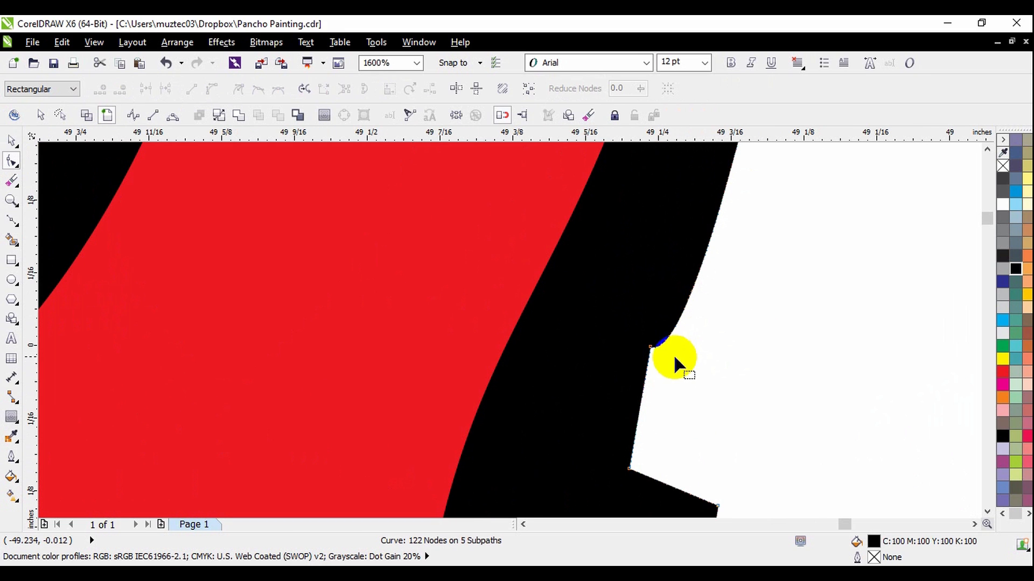
{"action": "left_click_drag", "start_coordinate": [672, 333], "coordinate": [674, 306]}
{"action": "scroll", "coordinate": [674, 302], "scroll_direction": "down", "scroll_amount": 1}
{"action": "scroll", "coordinate": [675, 313], "scroll_direction": "down", "scroll_amount": 2}
{"action": "scroll", "coordinate": [672, 355], "scroll_direction": "up", "scroll_amount": 1}
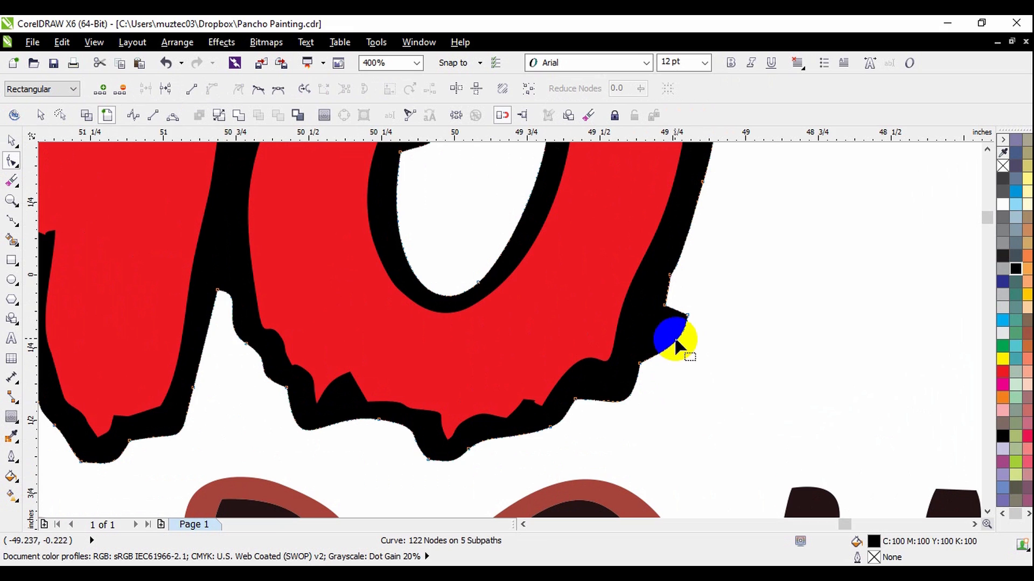
Delete the corner nodes of the remaining black spur near the base of the O.
{"action": "scroll", "coordinate": [676, 341], "scroll_direction": "up", "scroll_amount": 1}
{"action": "left_click_drag", "start_coordinate": [720, 280], "coordinate": [682, 364]}
{"action": "key", "text": "Delete"}
{"action": "left_click_drag", "start_coordinate": [678, 267], "coordinate": [648, 338]}
{"action": "key", "text": "Delete"}
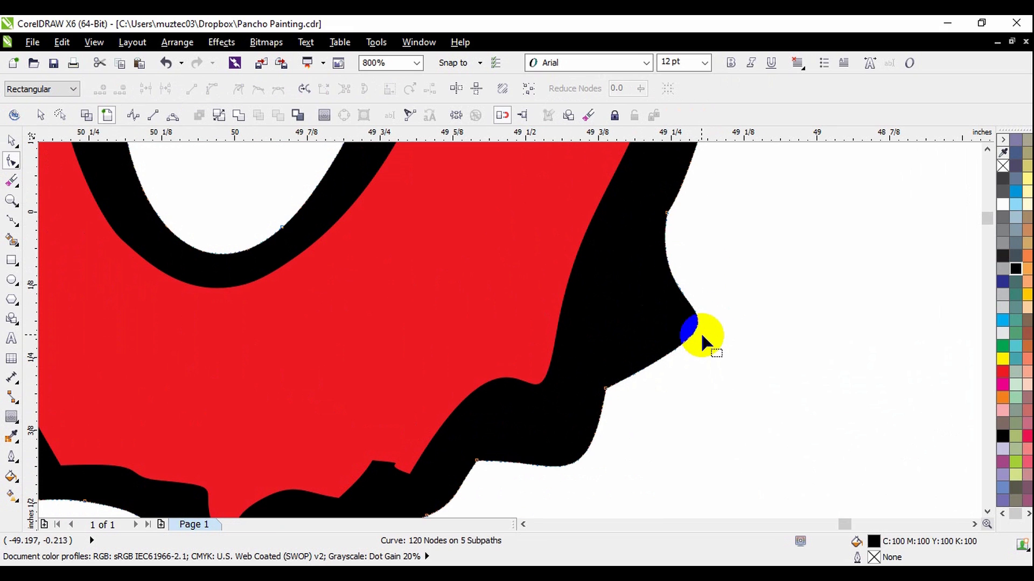
Remove the bulging outline segment beside the O's base and join the open end nodes in wireframe view.
{"action": "scroll", "coordinate": [640, 327], "scroll_direction": "down", "scroll_amount": 1}
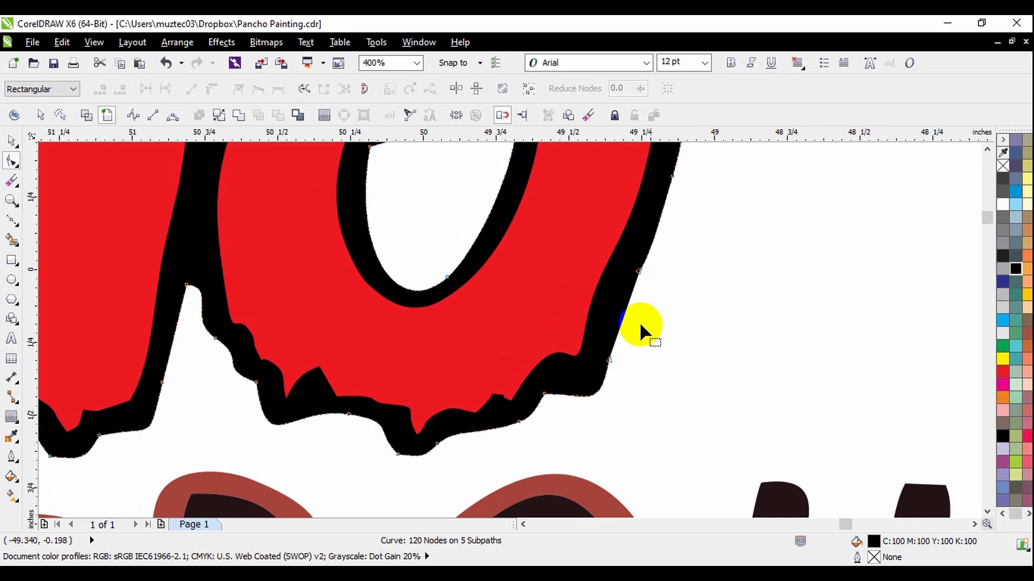
{"action": "key", "text": "ctrl+z"}
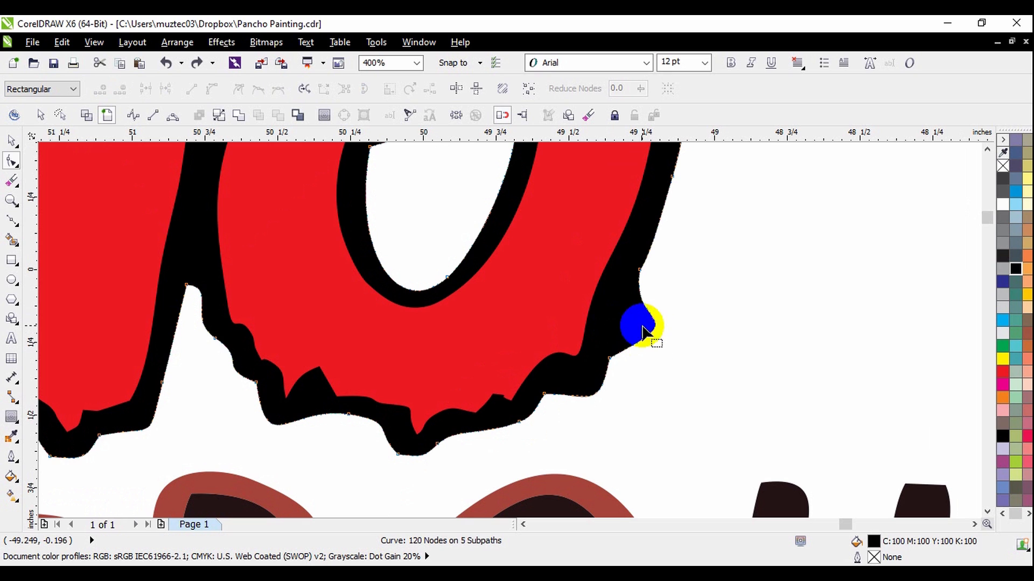
{"action": "scroll", "coordinate": [641, 323], "scroll_direction": "up", "scroll_amount": 1}
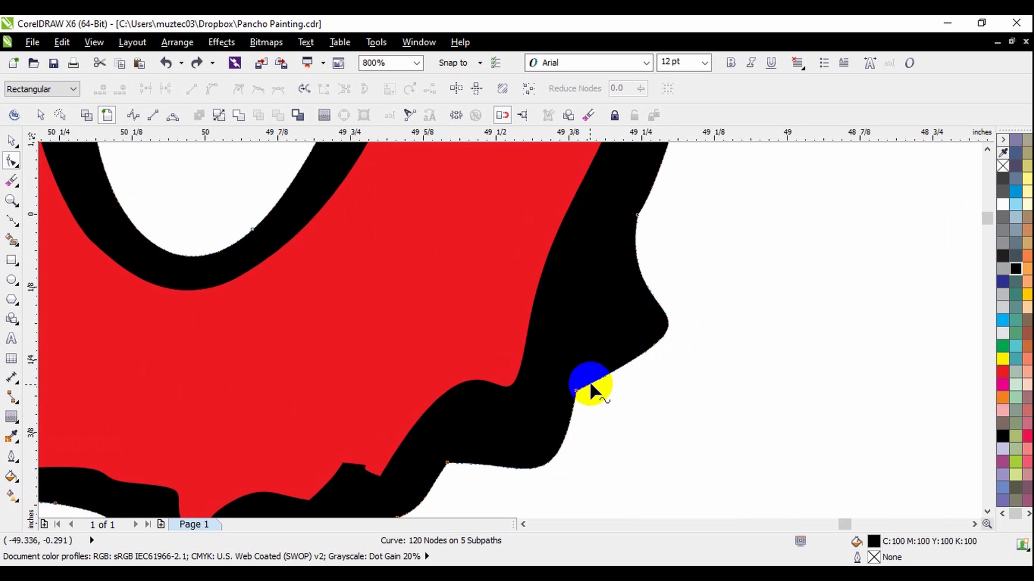
{"action": "double_click", "coordinate": [666, 327]}
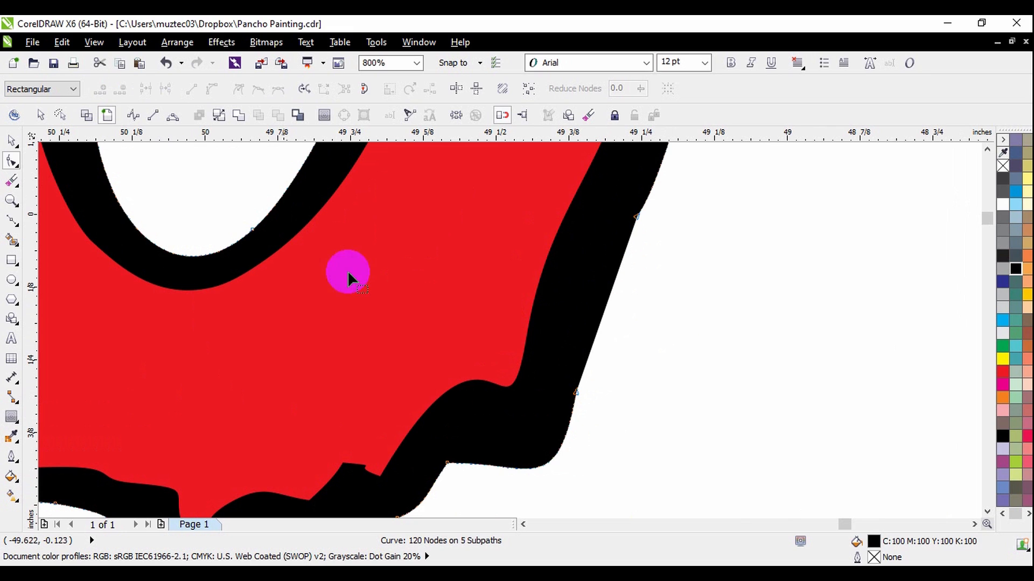
{"action": "left_click", "coordinate": [82, 117]}
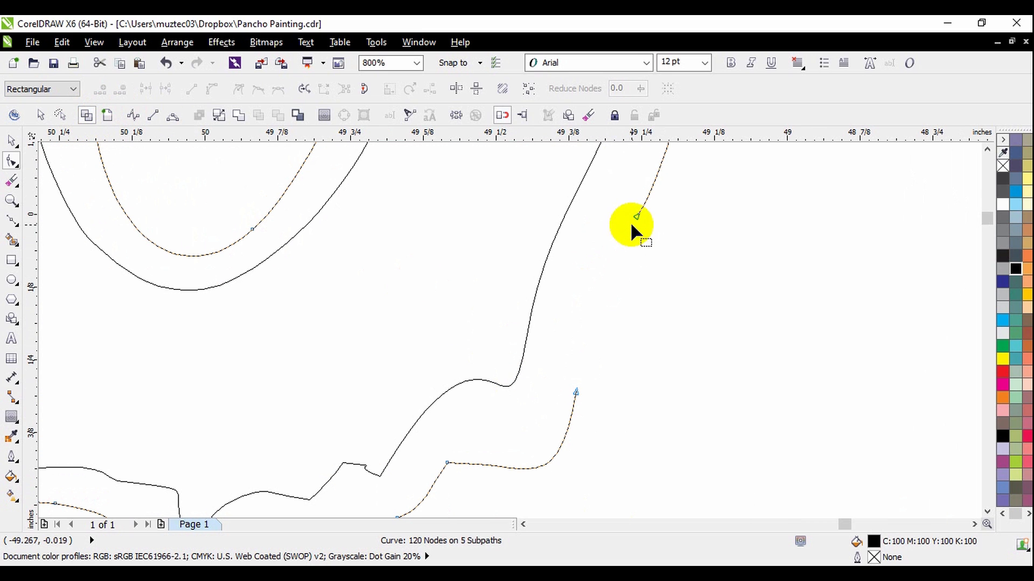
{"action": "scroll", "coordinate": [622, 302], "scroll_direction": "down", "scroll_amount": 1}
{"action": "left_click_drag", "start_coordinate": [601, 348], "coordinate": [631, 260]}
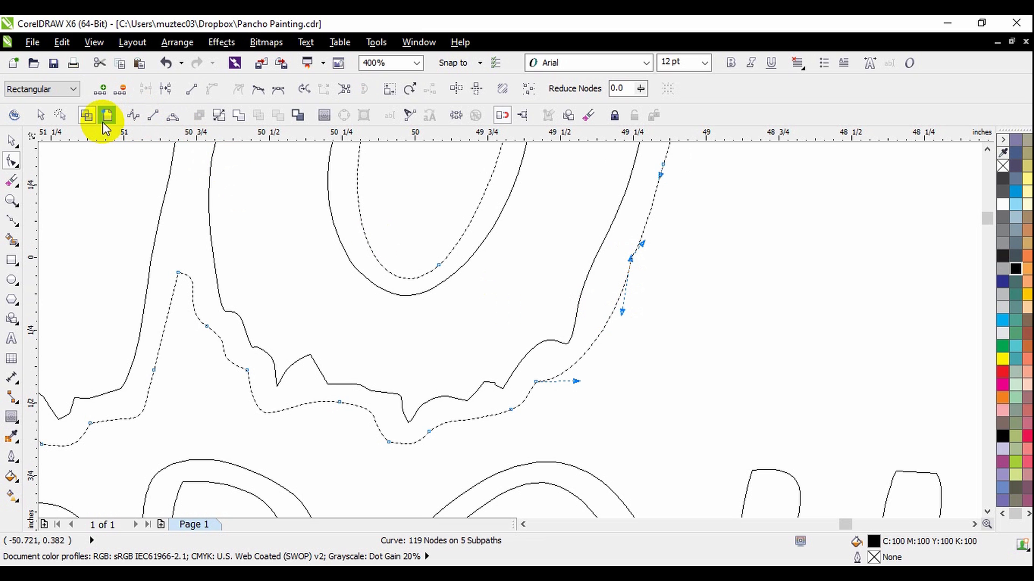
{"action": "left_click", "coordinate": [106, 116]}
Bend the rejoined segment so the black border follows the lower outer side of the O.
{"action": "scroll", "coordinate": [589, 355], "scroll_direction": "up", "scroll_amount": 1}
{"action": "mouse_move", "coordinate": [590, 357]}
{"action": "left_mouse_down"}
{"action": "mouse_move", "coordinate": [595, 376]}
{"action": "mouse_move", "coordinate": [577, 397]}
{"action": "mouse_move", "coordinate": [588, 367]}
{"action": "left_mouse_up"}
{"action": "scroll", "coordinate": [622, 274], "scroll_direction": "down", "scroll_amount": 1}
{"action": "scroll", "coordinate": [635, 286], "scroll_direction": "up", "scroll_amount": 1}
{"action": "left_click_drag", "start_coordinate": [625, 324], "coordinate": [622, 334]}
{"action": "scroll", "coordinate": [564, 433], "scroll_direction": "down", "scroll_amount": 1}
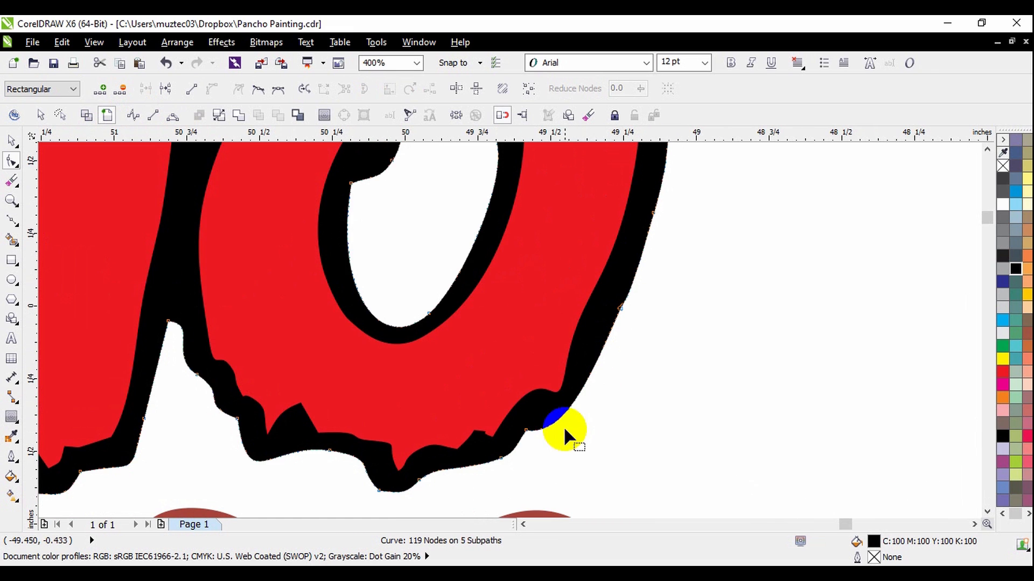
Add a node to round the O's lower outer corner, adjust the neighbouring node and segments, and leave node editing.
{"action": "scroll", "coordinate": [564, 431], "scroll_direction": "up", "scroll_amount": 1}
{"action": "left_click_drag", "start_coordinate": [573, 407], "coordinate": [585, 425]}
{"action": "left_click_drag", "start_coordinate": [621, 348], "coordinate": [598, 384]}
{"action": "left_click", "coordinate": [534, 457]}
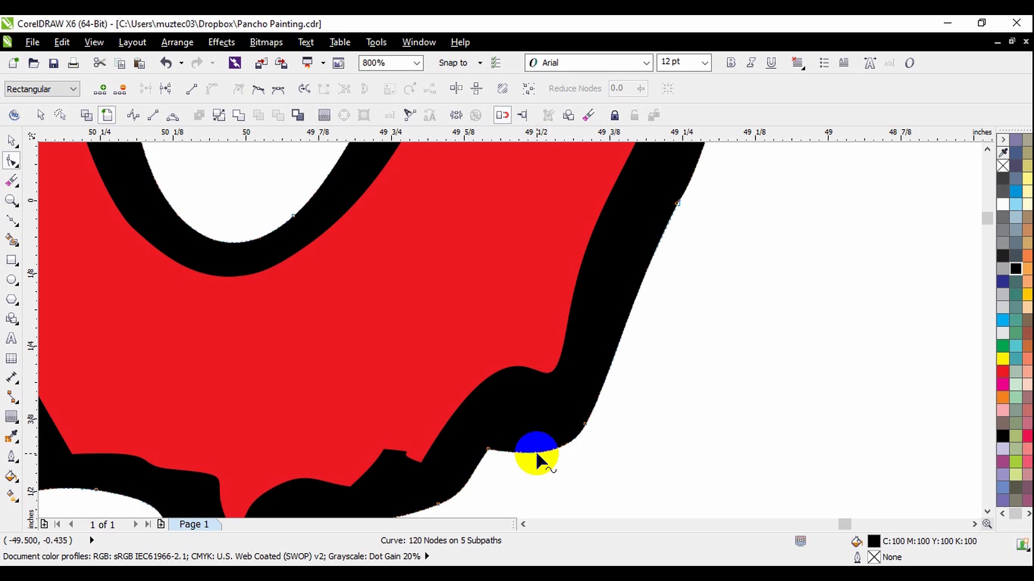
{"action": "left_click_drag", "start_coordinate": [488, 457], "coordinate": [506, 434]}
{"action": "scroll", "coordinate": [554, 377], "scroll_direction": "down", "scroll_amount": 1}
{"action": "scroll", "coordinate": [535, 420], "scroll_direction": "down", "scroll_amount": 1}
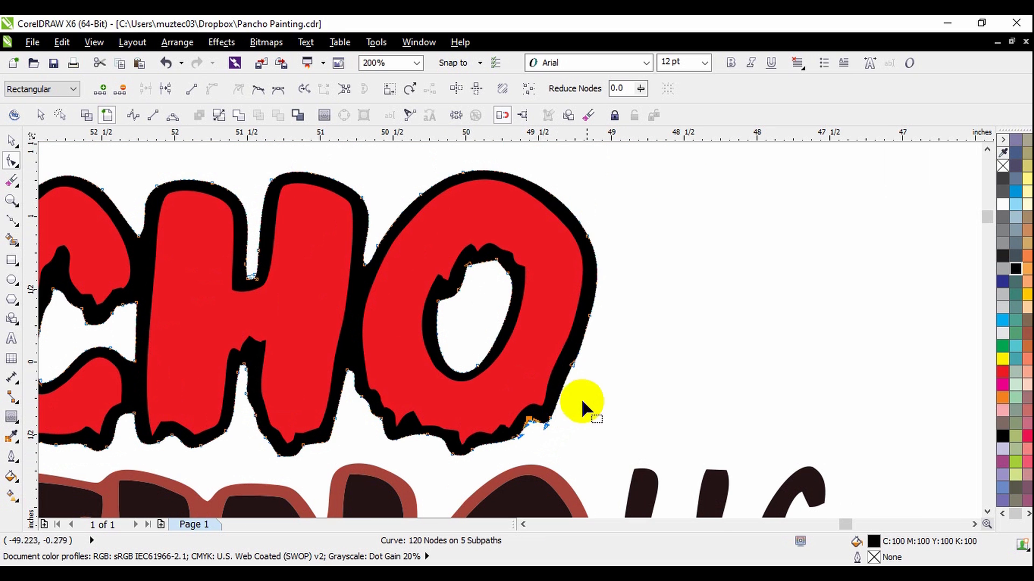
{"action": "scroll", "coordinate": [584, 330], "scroll_direction": "down", "scroll_amount": 1}
{"action": "left_click", "coordinate": [10, 141]}
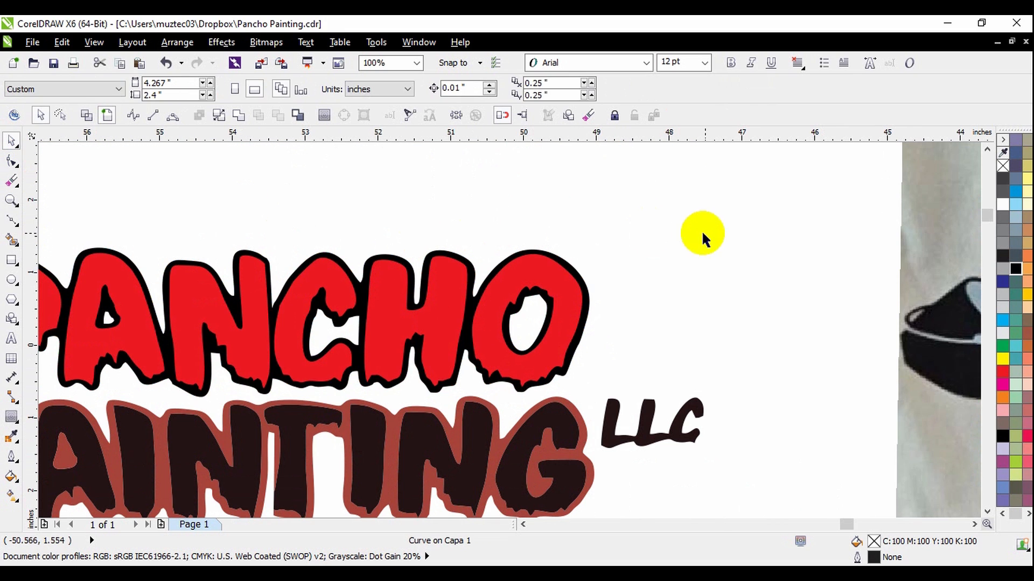
Examine the cleaned PANCHO lettering and the red-and-black copy of the logo for leftover outline defects.
{"action": "scroll", "coordinate": [672, 326], "scroll_direction": "down", "scroll_amount": 1}
{"action": "scroll", "coordinate": [526, 356], "scroll_direction": "up", "scroll_amount": 1}
{"action": "scroll", "coordinate": [560, 366], "scroll_direction": "down", "scroll_amount": 1}
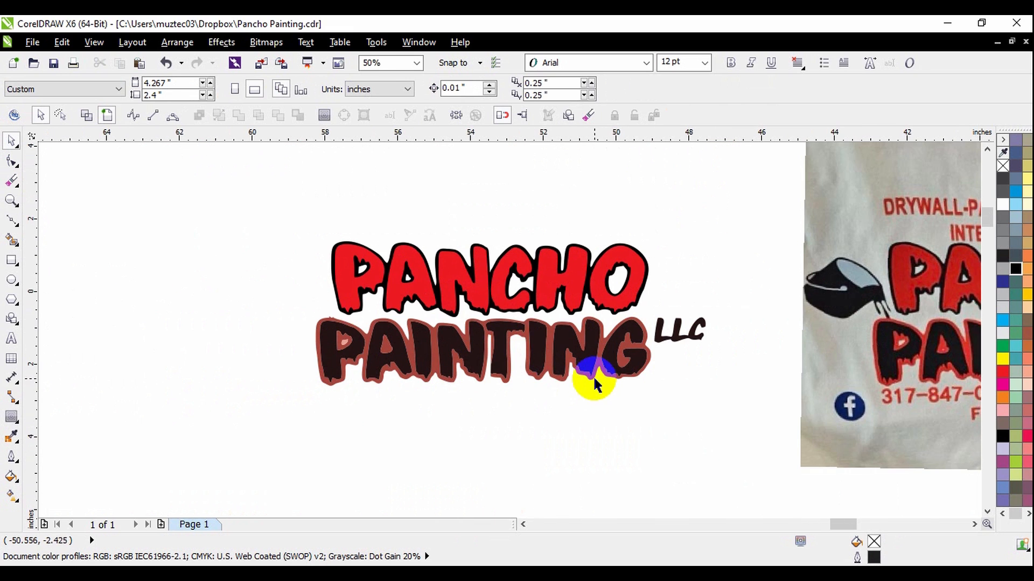
{"action": "scroll", "coordinate": [489, 383], "scroll_direction": "up", "scroll_amount": 1}
{"action": "scroll", "coordinate": [641, 399], "scroll_direction": "down", "scroll_amount": 1}
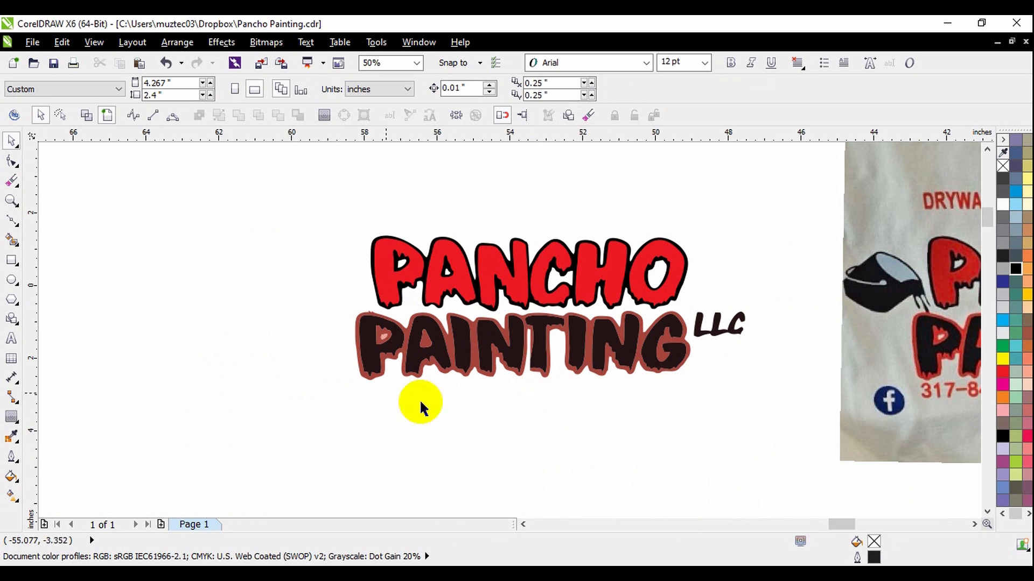
{"action": "scroll", "coordinate": [365, 334], "scroll_direction": "up", "scroll_amount": 2}
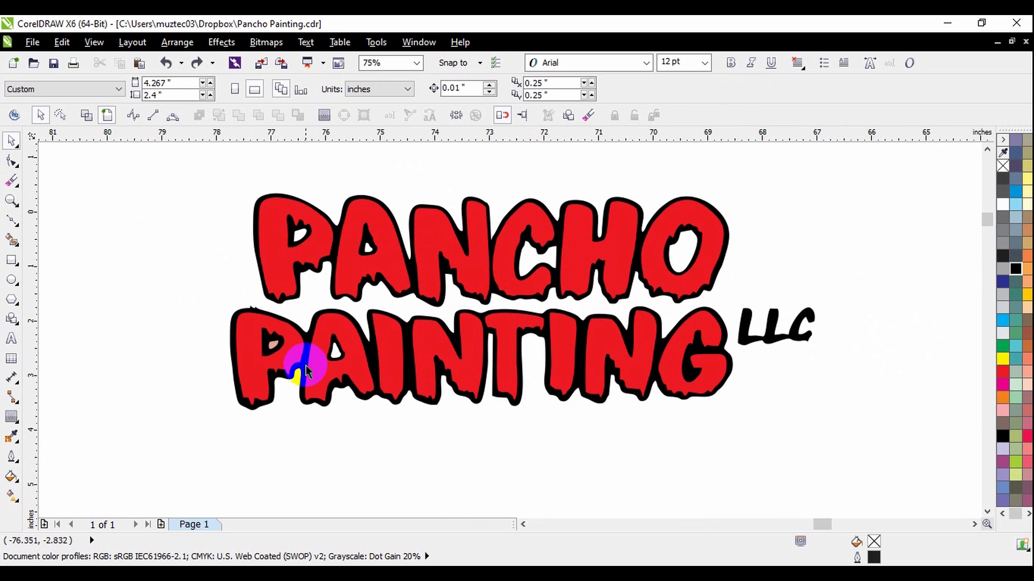
{"action": "scroll", "coordinate": [269, 351], "scroll_direction": "up", "scroll_amount": 1}
{"action": "scroll", "coordinate": [517, 423], "scroll_direction": "down", "scroll_amount": 1}
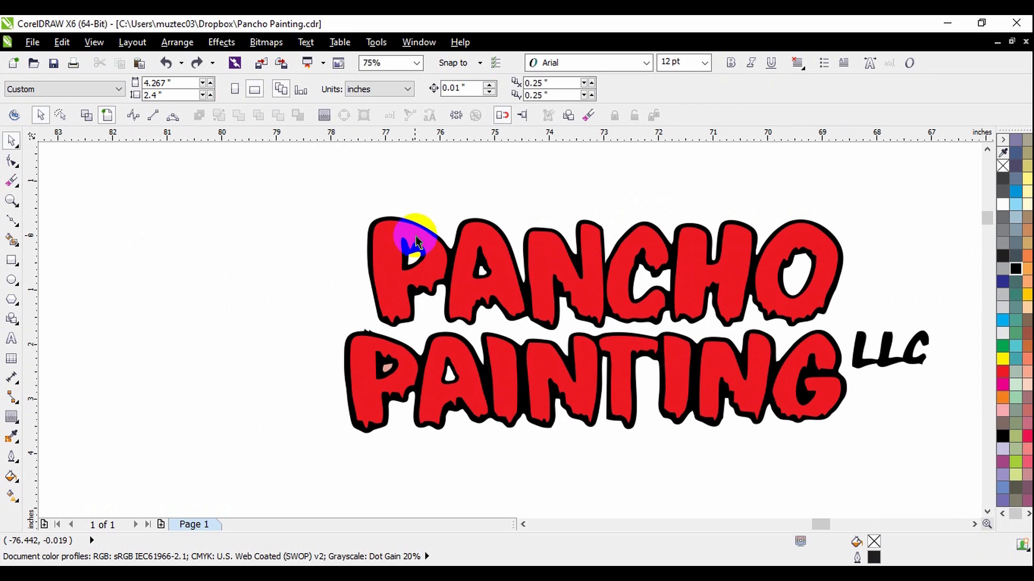
Delete the nodes forming the two black spikes on top of PAINTING's first P.
{"action": "mouse_move", "coordinate": [326, 187]}
{"action": "left_mouse_down"}
{"action": "mouse_move", "coordinate": [577, 311]}
{"action": "mouse_move", "coordinate": [737, 324]}
{"action": "left_mouse_up"}
{"action": "left_click", "coordinate": [355, 314]}
{"action": "left_click", "coordinate": [396, 400]}
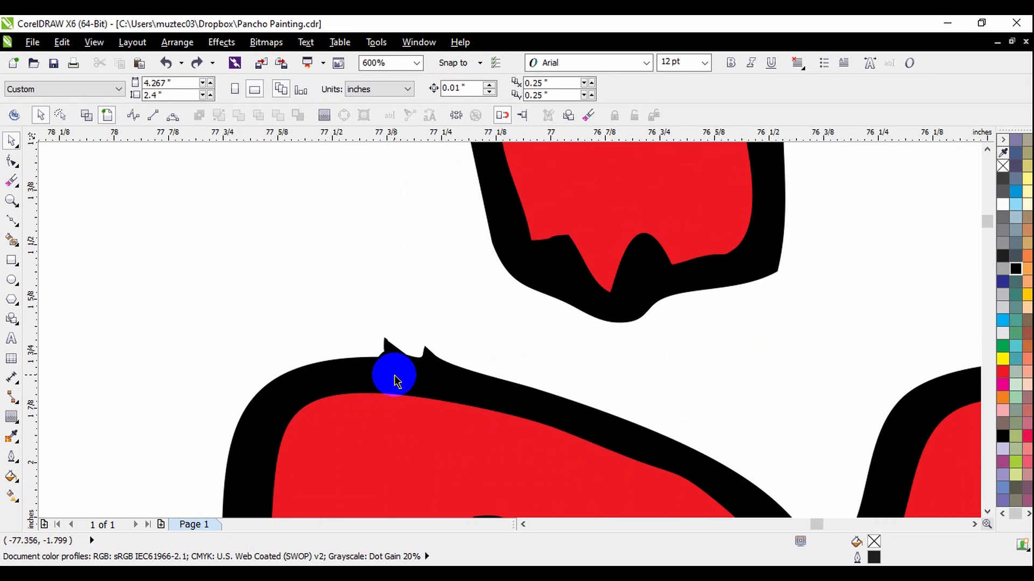
{"action": "left_click", "coordinate": [394, 381]}
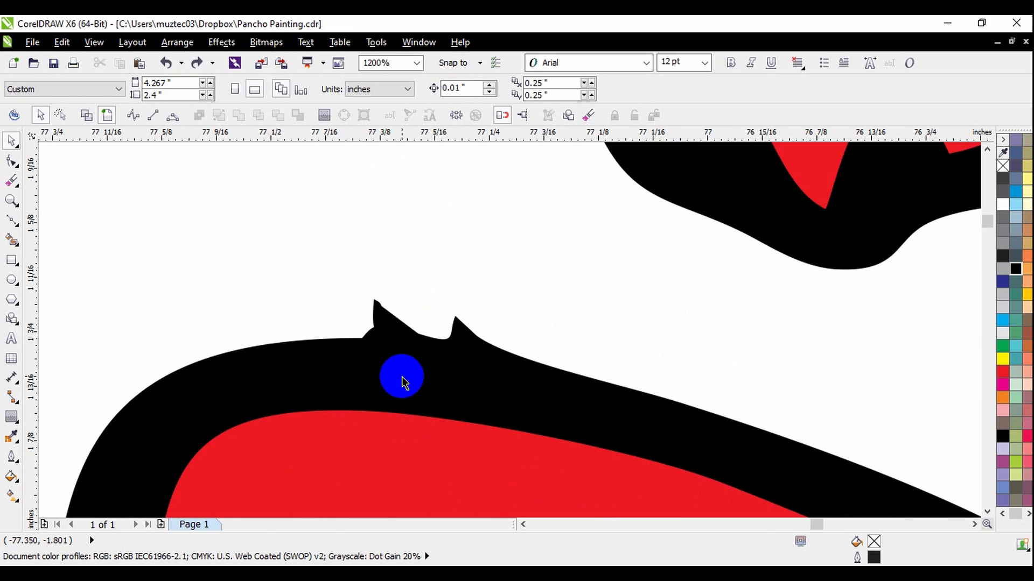
{"action": "key", "text": "F10"}
{"action": "left_click", "coordinate": [403, 383]}
{"action": "left_click_drag", "start_coordinate": [344, 277], "coordinate": [486, 358]}
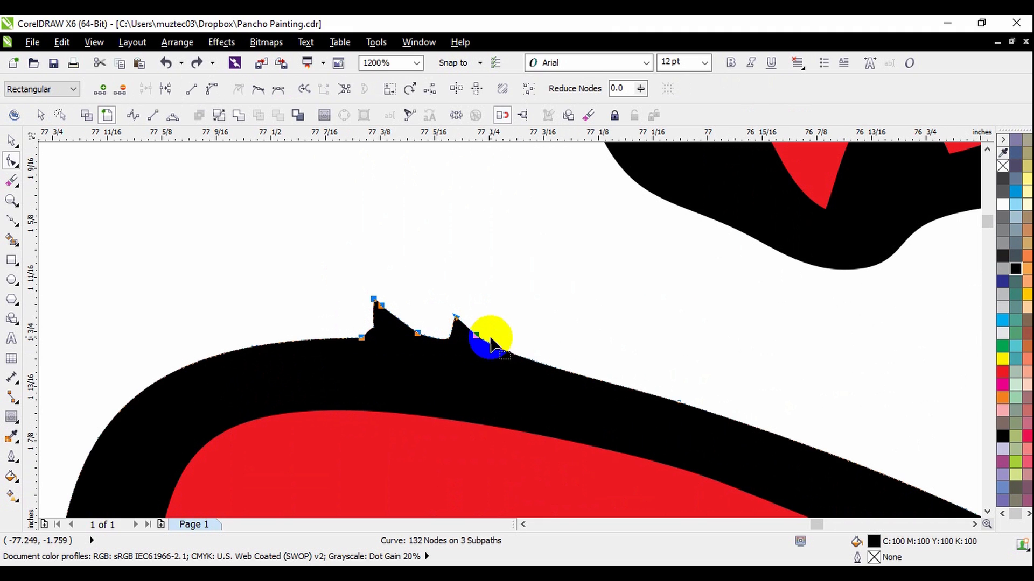
{"action": "key", "text": "Delete"}
Adjust the black outline's curves around the top of PAINTING's first P to smooth its rounded shape.
{"action": "scroll", "coordinate": [467, 318], "scroll_direction": "down", "scroll_amount": 2}
{"action": "scroll", "coordinate": [457, 296], "scroll_direction": "up", "scroll_amount": 1}
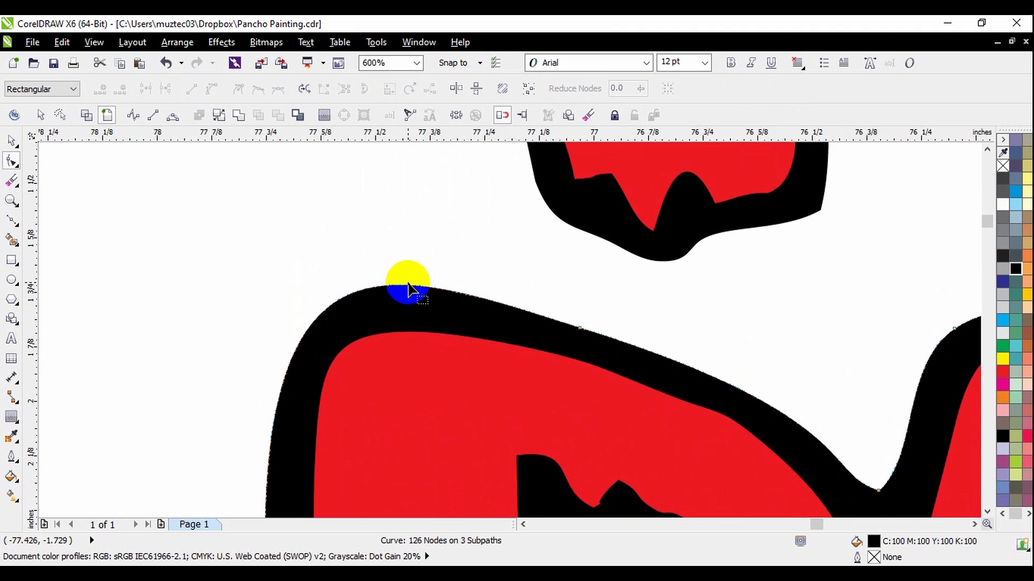
{"action": "left_click_drag", "start_coordinate": [407, 284], "coordinate": [403, 293]}
{"action": "scroll", "coordinate": [415, 272], "scroll_direction": "down", "scroll_amount": 1}
{"action": "scroll", "coordinate": [380, 293], "scroll_direction": "down", "scroll_amount": 2}
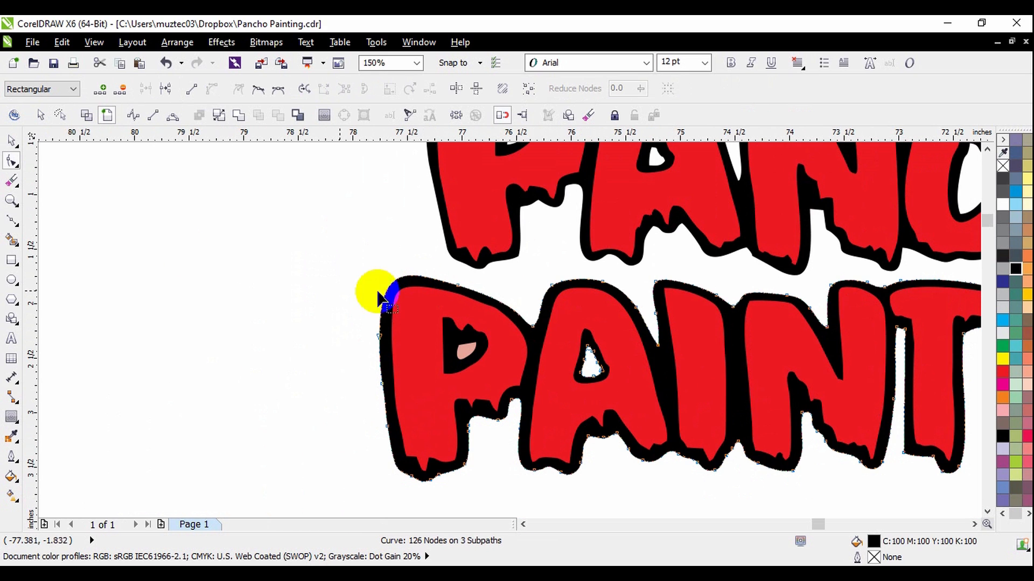
{"action": "scroll", "coordinate": [390, 291], "scroll_direction": "up", "scroll_amount": 2}
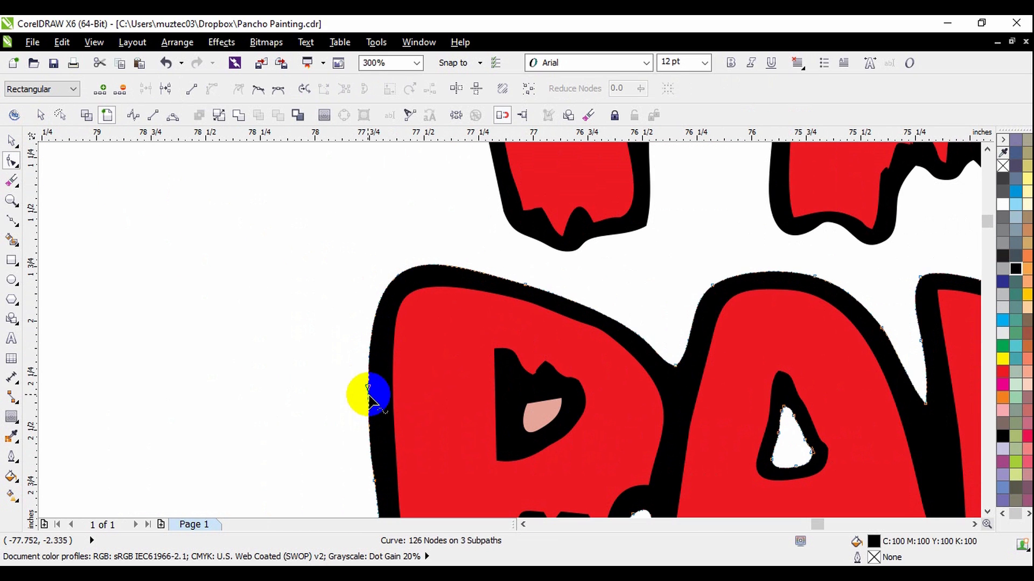
{"action": "left_click_drag", "start_coordinate": [381, 297], "coordinate": [382, 289]}
{"action": "scroll", "coordinate": [540, 291], "scroll_direction": "down", "scroll_amount": 1}
{"action": "scroll", "coordinate": [491, 285], "scroll_direction": "up", "scroll_amount": 1}
{"action": "left_click_drag", "start_coordinate": [480, 266], "coordinate": [477, 276]}
{"action": "scroll", "coordinate": [402, 284], "scroll_direction": "down", "scroll_amount": 1}
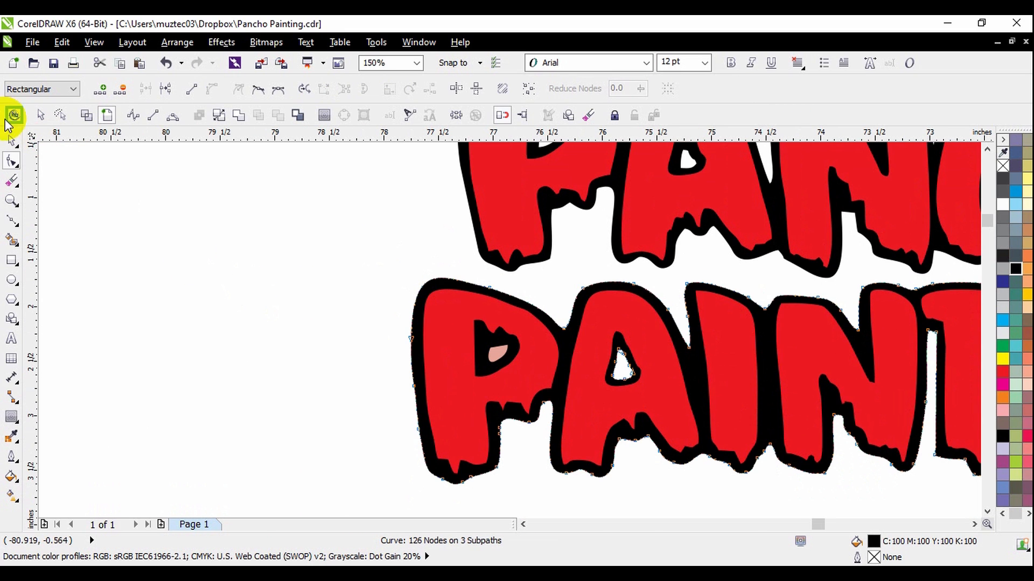
Leave node editing and move the PANCHO lettering in front of PAINTING to set the logo on one line.
{"action": "left_click", "coordinate": [11, 138]}
{"action": "left_click", "coordinate": [166, 221]}
{"action": "scroll", "coordinate": [434, 323], "scroll_direction": "down", "scroll_amount": 2}
{"action": "mouse_move", "coordinate": [397, 228]}
{"action": "left_mouse_down"}
{"action": "mouse_move", "coordinate": [572, 302]}
{"action": "mouse_move", "coordinate": [693, 344]}
{"action": "mouse_move", "coordinate": [695, 337]}
{"action": "mouse_move", "coordinate": [420, 339]}
{"action": "mouse_move", "coordinate": [411, 366]}
{"action": "left_mouse_up"}
{"action": "left_click", "coordinate": [511, 413]}
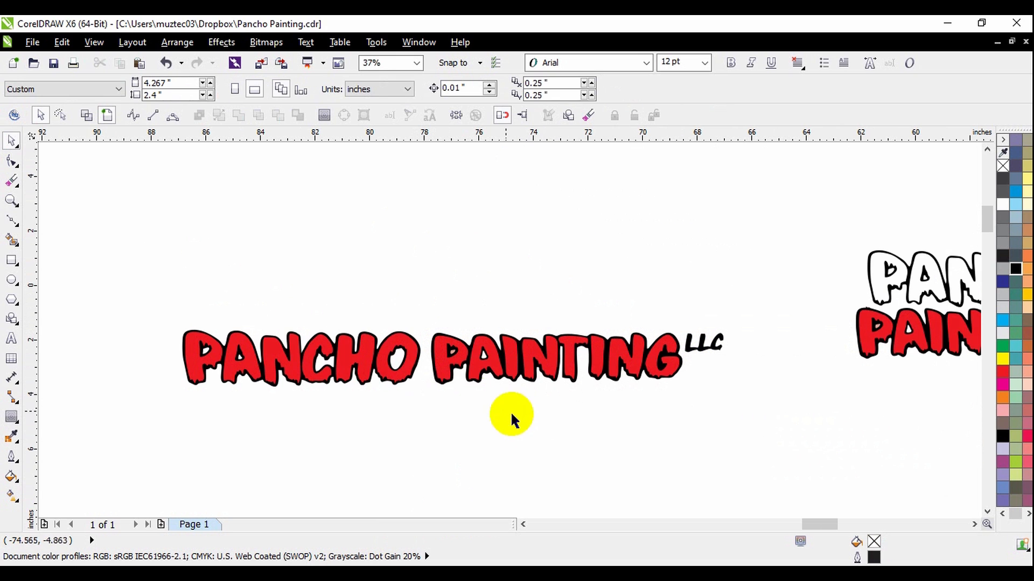
{"action": "scroll", "coordinate": [137, 372], "scroll_direction": "up", "scroll_amount": 2}
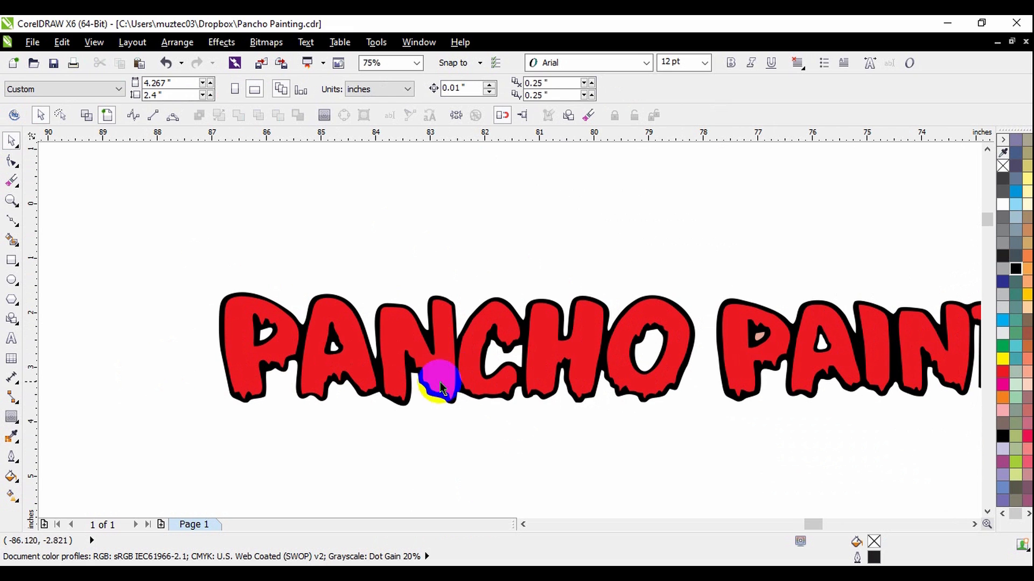
{"action": "scroll", "coordinate": [435, 347], "scroll_direction": "down", "scroll_amount": 2}
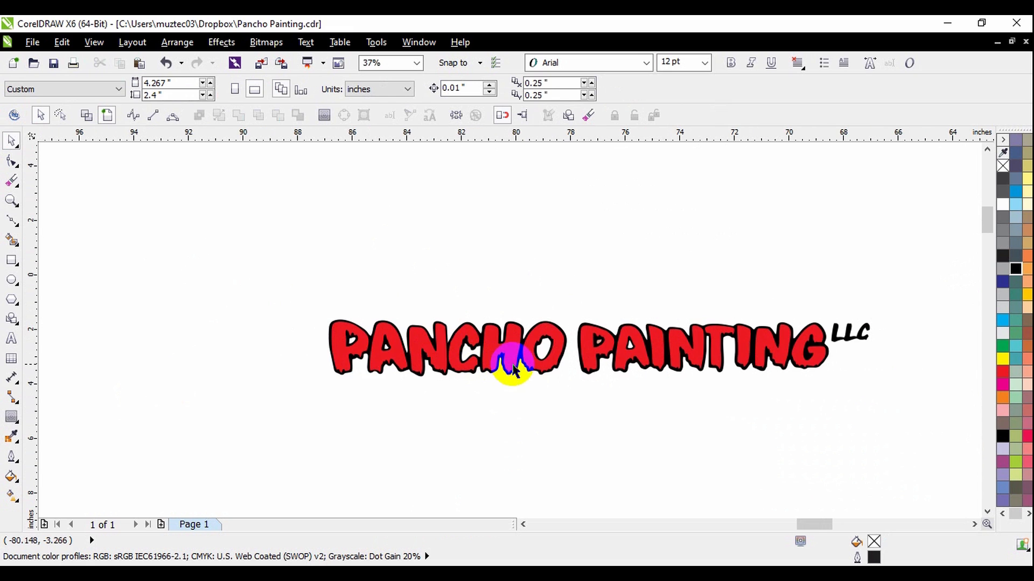
{"action": "scroll", "coordinate": [513, 371], "scroll_direction": "up", "scroll_amount": 2}
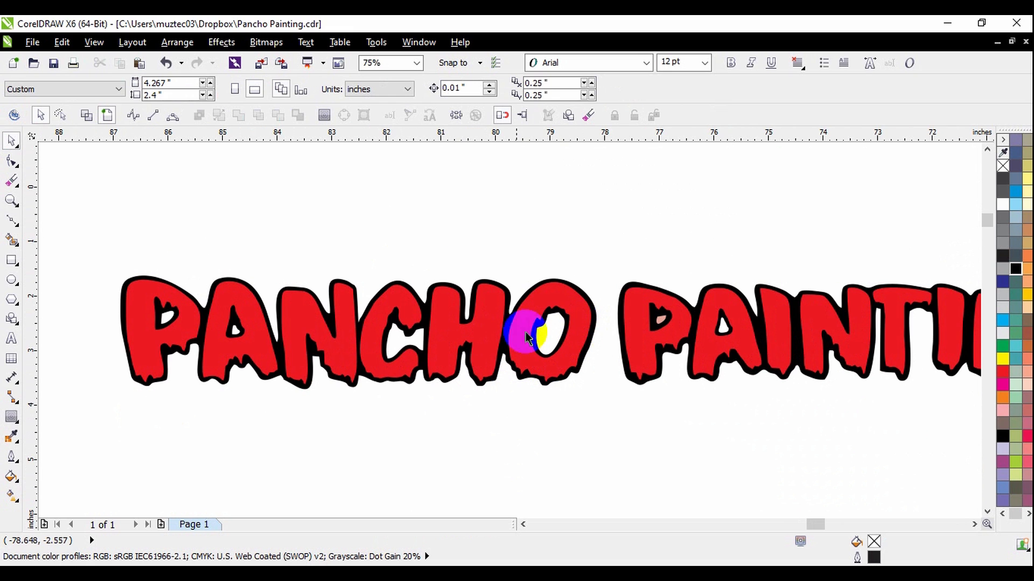
{"action": "scroll", "coordinate": [450, 330], "scroll_direction": "down", "scroll_amount": 2}
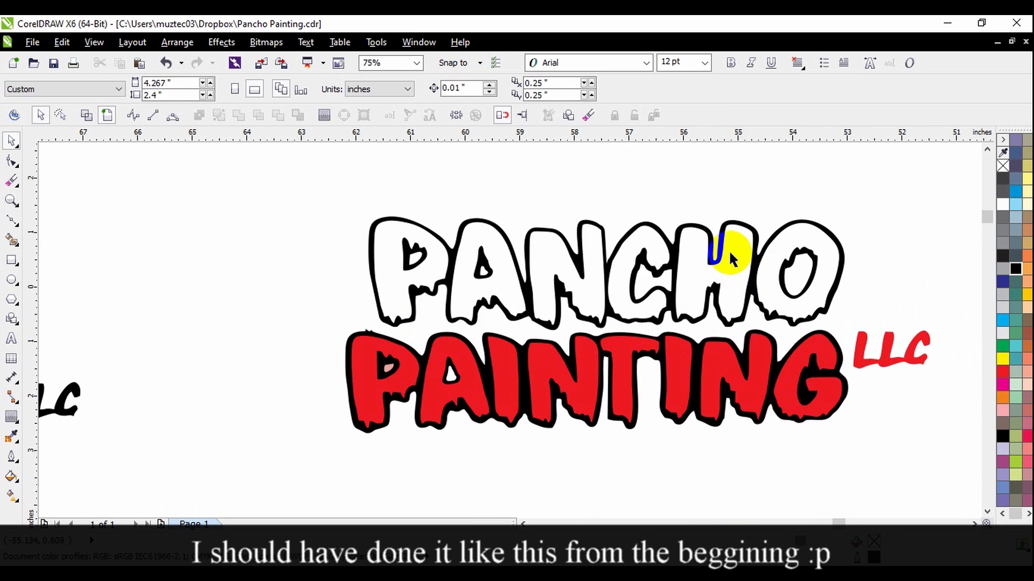
{"action": "scroll", "coordinate": [728, 250], "scroll_direction": "up", "scroll_amount": 1}
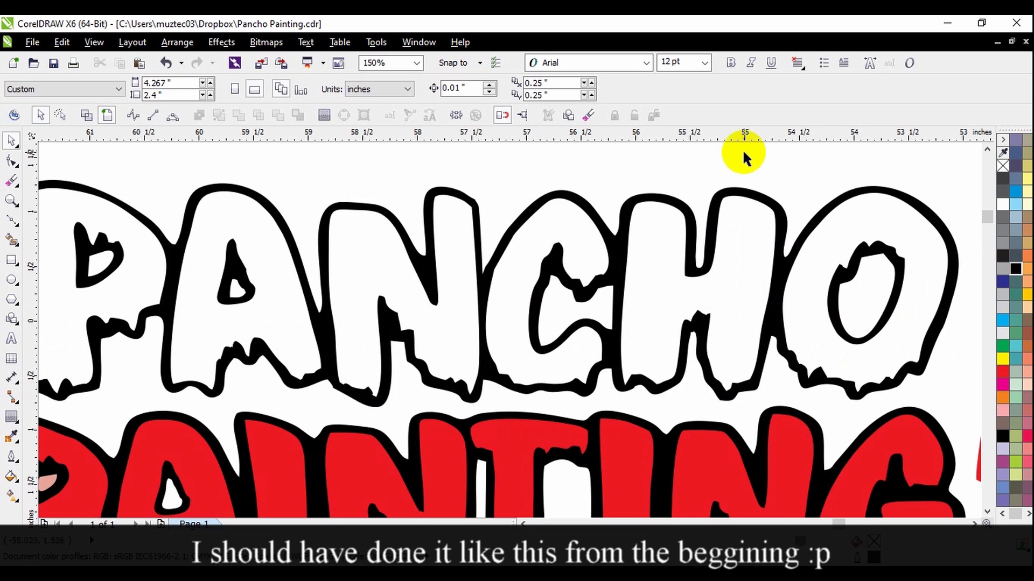
Place a horizontal guideline at the highest edge of the black-and-white PANCHO lettering.
{"action": "scroll", "coordinate": [835, 265], "scroll_direction": "down", "scroll_amount": 1}
{"action": "left_click_drag", "start_coordinate": [808, 138], "coordinate": [737, 217]}
{"action": "scroll", "coordinate": [543, 214], "scroll_direction": "up", "scroll_amount": 1}
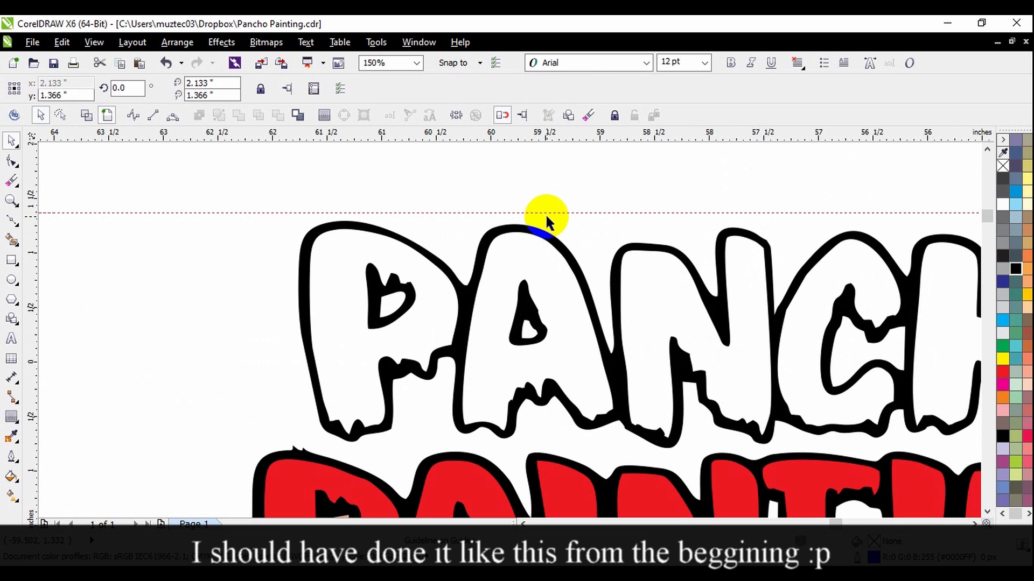
{"action": "left_click_drag", "start_coordinate": [552, 213], "coordinate": [552, 221]}
{"action": "left_click", "coordinate": [589, 170]}
{"action": "scroll", "coordinate": [619, 155], "scroll_direction": "down", "scroll_amount": 1}
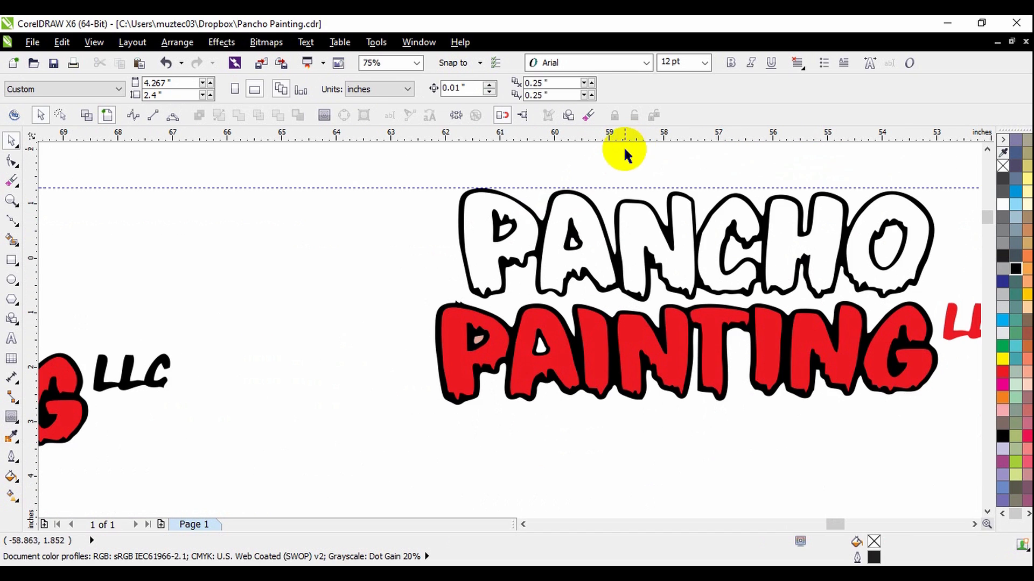
Place a second horizontal guideline along the bottom of the PANCHO lettering and compare the letter heights with both guides.
{"action": "left_click_drag", "start_coordinate": [640, 141], "coordinate": [654, 298]}
{"action": "scroll", "coordinate": [493, 199], "scroll_direction": "up", "scroll_amount": 1}
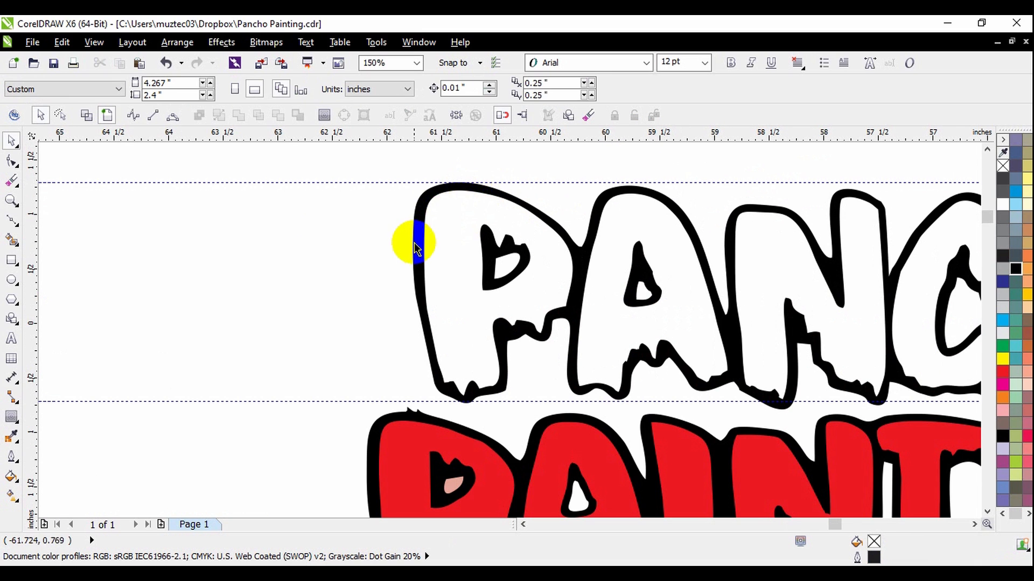
{"action": "scroll", "coordinate": [412, 237], "scroll_direction": "down", "scroll_amount": 1}
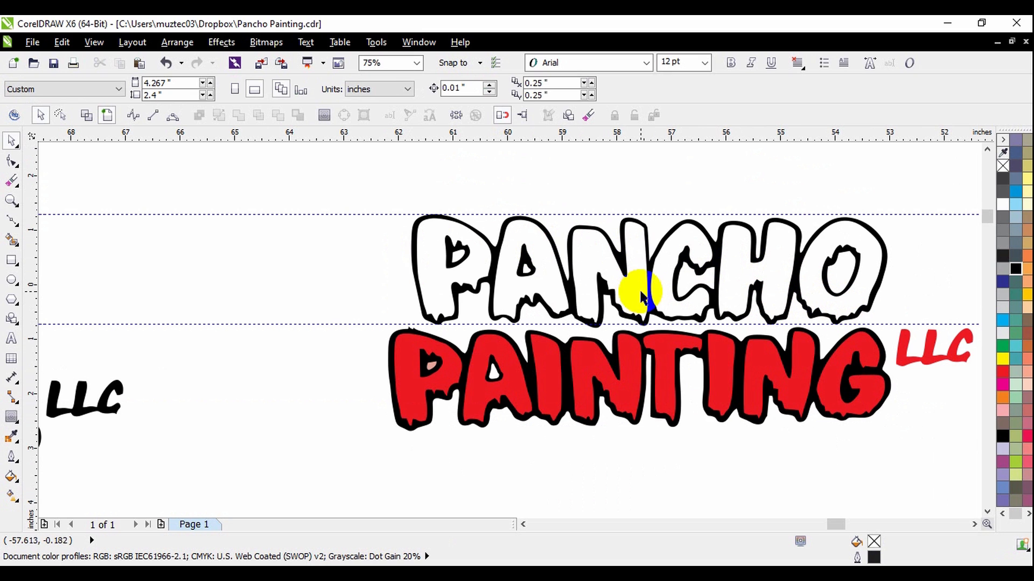
{"action": "scroll", "coordinate": [840, 218], "scroll_direction": "up", "scroll_amount": 1}
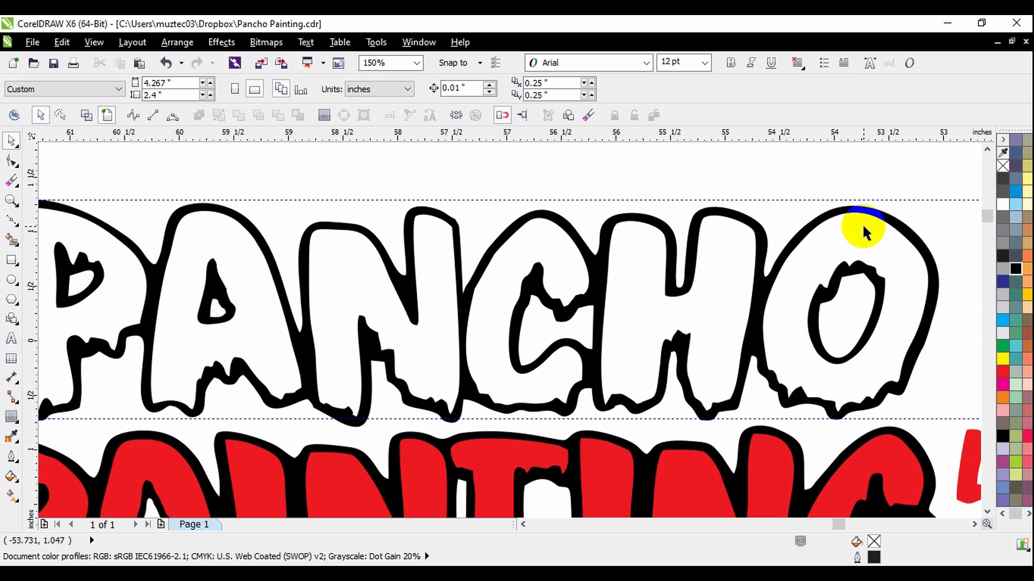
{"action": "scroll", "coordinate": [896, 248], "scroll_direction": "down", "scroll_amount": 1}
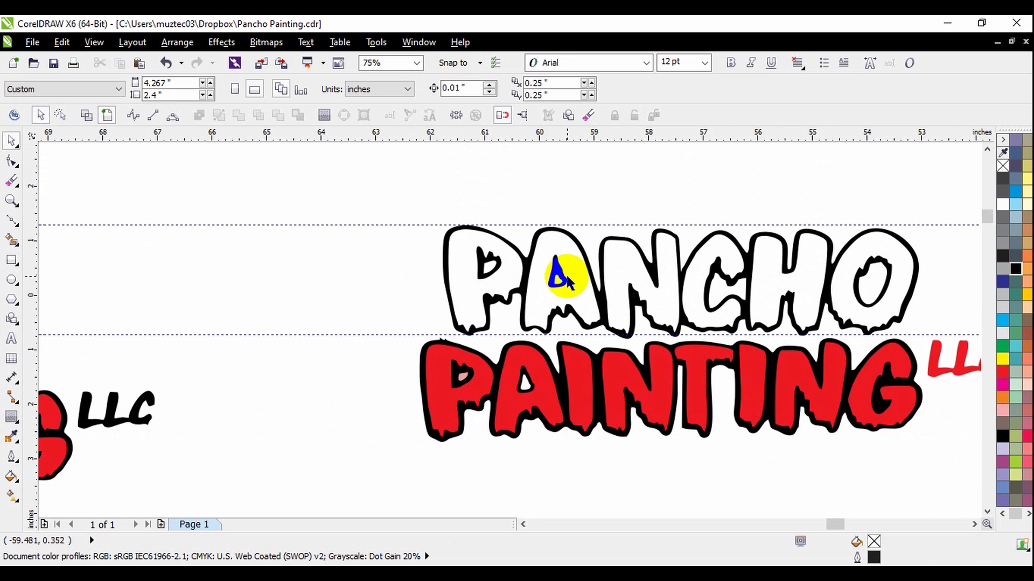
{"action": "scroll", "coordinate": [585, 283], "scroll_direction": "up", "scroll_amount": 1}
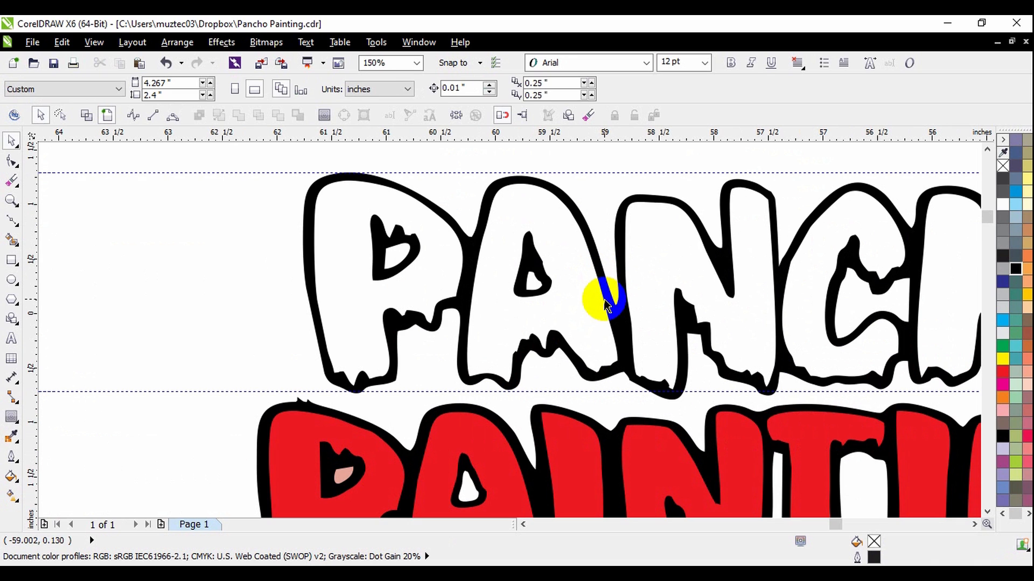
Edit the PANCHO curve's nodes and raise the top of the N's left stem to the upper guideline.
{"action": "double_click", "coordinate": [648, 204]}
{"action": "scroll", "coordinate": [646, 203], "scroll_direction": "up", "scroll_amount": 1}
{"action": "mouse_move", "coordinate": [553, 160]}
{"action": "left_mouse_down"}
{"action": "mouse_move", "coordinate": [626, 255]}
{"action": "mouse_move", "coordinate": [738, 341]}
{"action": "mouse_move", "coordinate": [786, 357]}
{"action": "left_mouse_up"}
{"action": "mouse_move", "coordinate": [629, 187]}
{"action": "left_mouse_down"}
{"action": "mouse_move", "coordinate": [627, 143]}
{"action": "mouse_move", "coordinate": [634, 196]}
{"action": "left_mouse_up"}
Undo a first shift of the N's side nodes and move only its outer left node outward to thicken the stem outline.
{"action": "left_click_drag", "start_coordinate": [591, 358], "coordinate": [579, 357]}
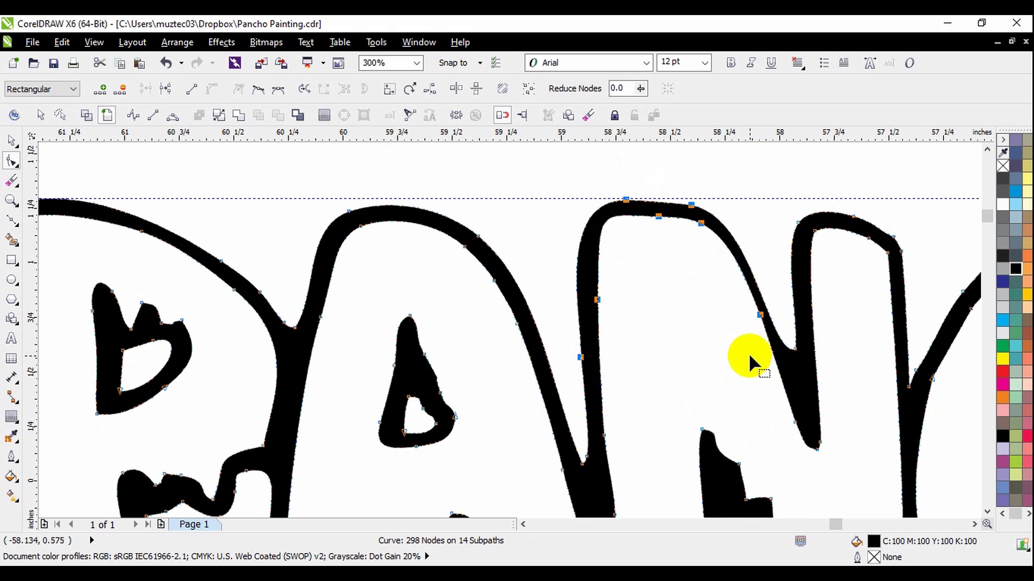
{"action": "key", "text": "ctrl+z"}
{"action": "left_click", "coordinate": [584, 357]}
{"action": "left_click_drag", "start_coordinate": [585, 357], "coordinate": [573, 357]}
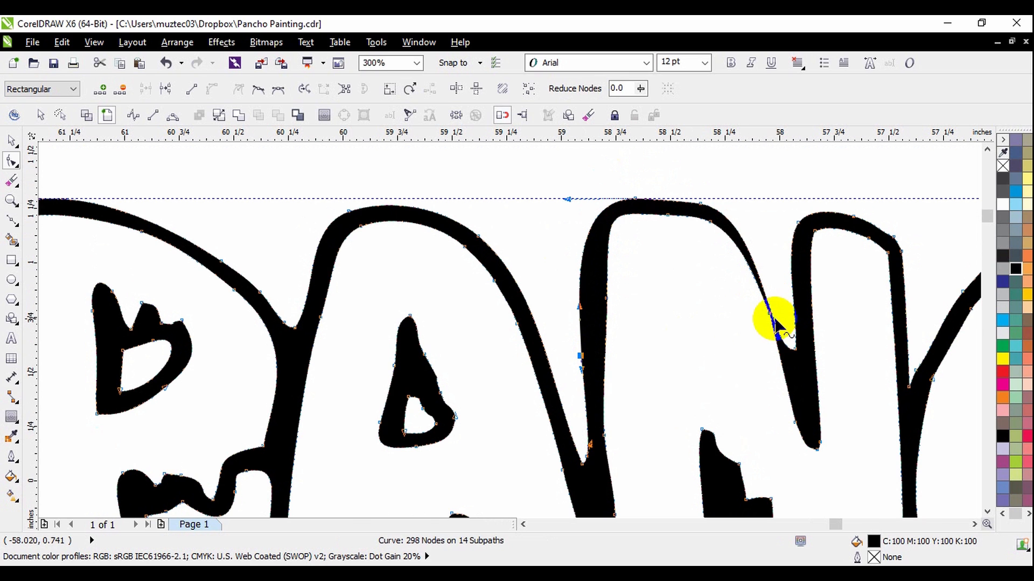
Reshape the curve along the N's diagonal and delete a surplus node from the letter's outline.
{"action": "scroll", "coordinate": [775, 323], "scroll_direction": "up", "scroll_amount": 1}
{"action": "left_click_drag", "start_coordinate": [766, 310], "coordinate": [747, 316]}
{"action": "scroll", "coordinate": [764, 301], "scroll_direction": "down", "scroll_amount": 1}
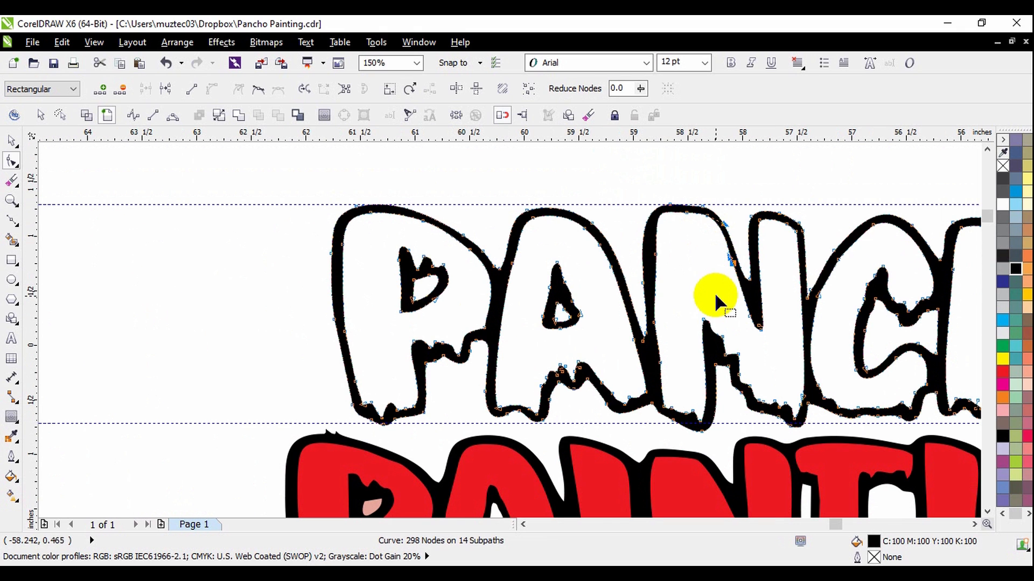
{"action": "scroll", "coordinate": [670, 306], "scroll_direction": "up", "scroll_amount": 1}
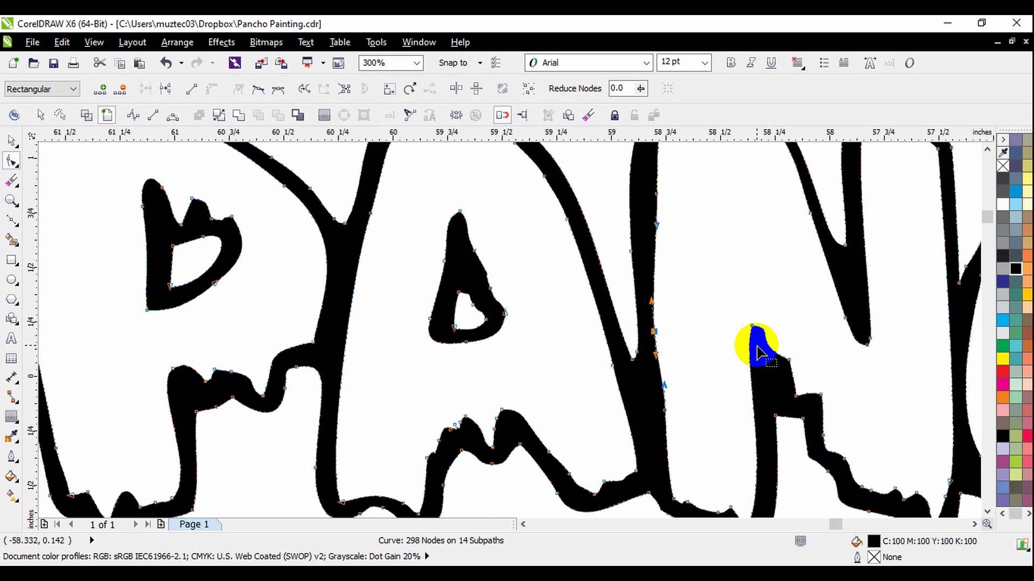
{"action": "scroll", "coordinate": [756, 346], "scroll_direction": "down", "scroll_amount": 1}
{"action": "key", "text": "Delete"}
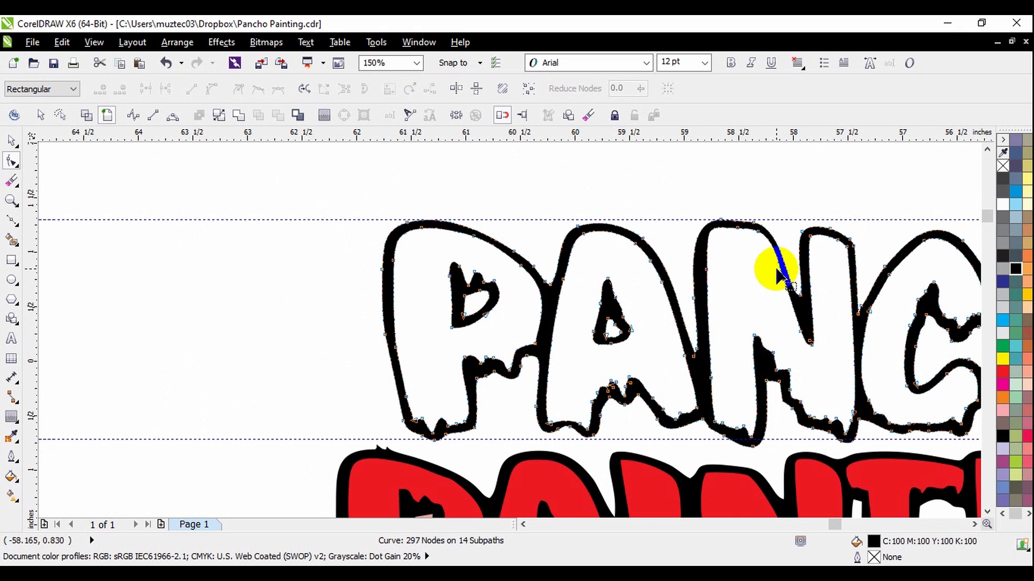
Adjust the N's upper shoulder and diagonal so the black outline has an even thickness.
{"action": "scroll", "coordinate": [775, 267], "scroll_direction": "up", "scroll_amount": 1}
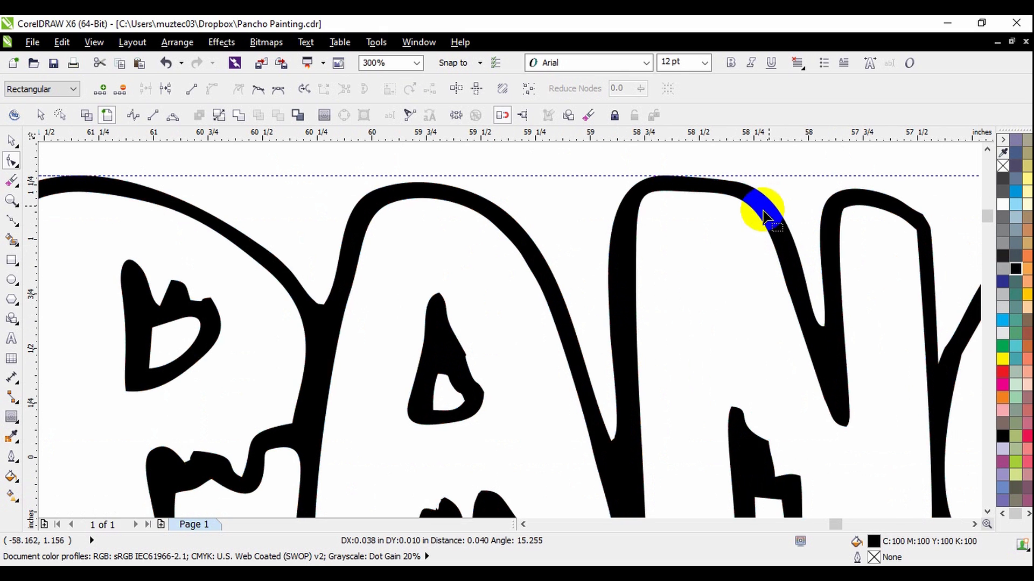
{"action": "scroll", "coordinate": [761, 212], "scroll_direction": "down", "scroll_amount": 2}
{"action": "scroll", "coordinate": [793, 233], "scroll_direction": "up", "scroll_amount": 1}
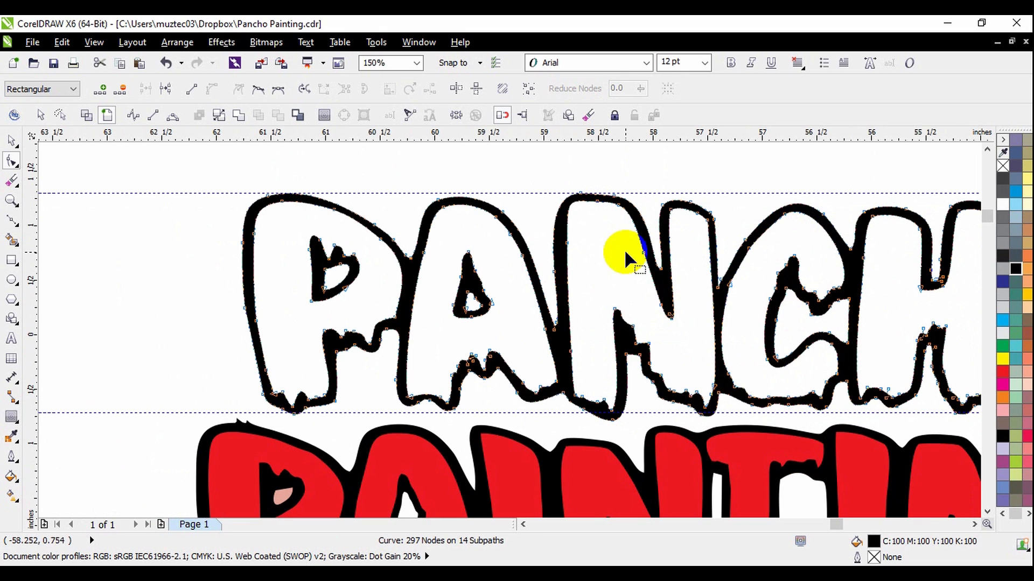
{"action": "scroll", "coordinate": [625, 249], "scroll_direction": "down", "scroll_amount": 1}
{"action": "scroll", "coordinate": [806, 290], "scroll_direction": "up", "scroll_amount": 2}
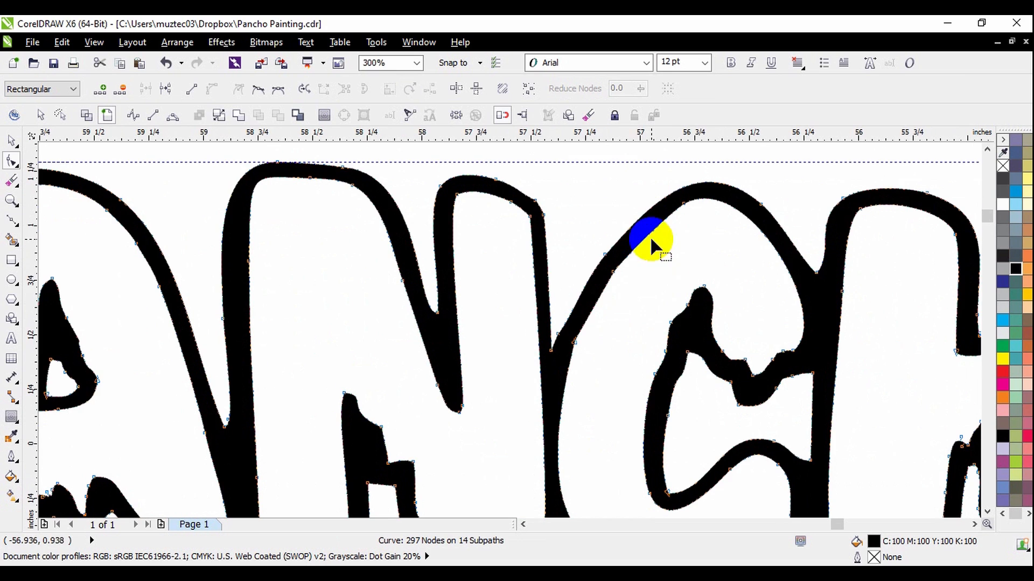
{"action": "scroll", "coordinate": [593, 305], "scroll_direction": "down", "scroll_amount": 2}
{"action": "scroll", "coordinate": [606, 244], "scroll_direction": "up", "scroll_amount": 2}
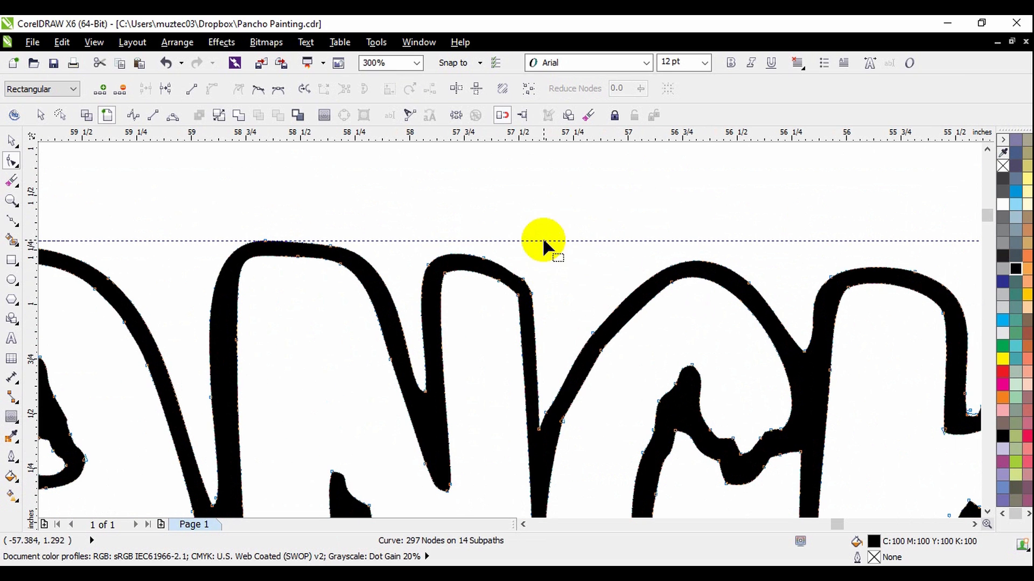
Select the nodes at the top of the N's right stem and raise them to the upper guideline.
{"action": "left_click_drag", "start_coordinate": [459, 302], "coordinate": [549, 317]}
{"action": "left_click", "coordinate": [485, 260]}
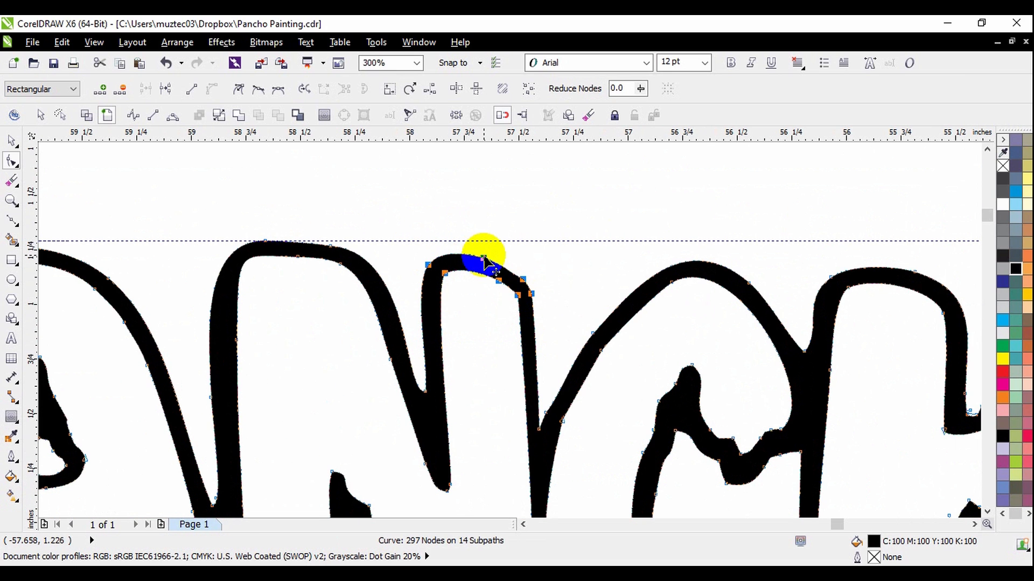
{"action": "left_click_drag", "start_coordinate": [484, 257], "coordinate": [487, 243]}
{"action": "scroll", "coordinate": [485, 247], "scroll_direction": "up", "scroll_amount": 2}
Raise the top nodes of the C and of the H's left stem toward the upper guideline.
{"action": "scroll", "coordinate": [484, 251], "scroll_direction": "up", "scroll_amount": 2}
{"action": "scroll", "coordinate": [451, 239], "scroll_direction": "down", "scroll_amount": 3}
{"action": "scroll", "coordinate": [492, 243], "scroll_direction": "up", "scroll_amount": 1}
{"action": "left_click_drag", "start_coordinate": [483, 182], "coordinate": [902, 471]}
{"action": "left_click_drag", "start_coordinate": [680, 256], "coordinate": [680, 244]}
{"action": "left_click_drag", "start_coordinate": [738, 173], "coordinate": [885, 298]}
{"action": "scroll", "coordinate": [837, 243], "scroll_direction": "up", "scroll_amount": 2}
{"action": "left_click_drag", "start_coordinate": [851, 229], "coordinate": [852, 215]}
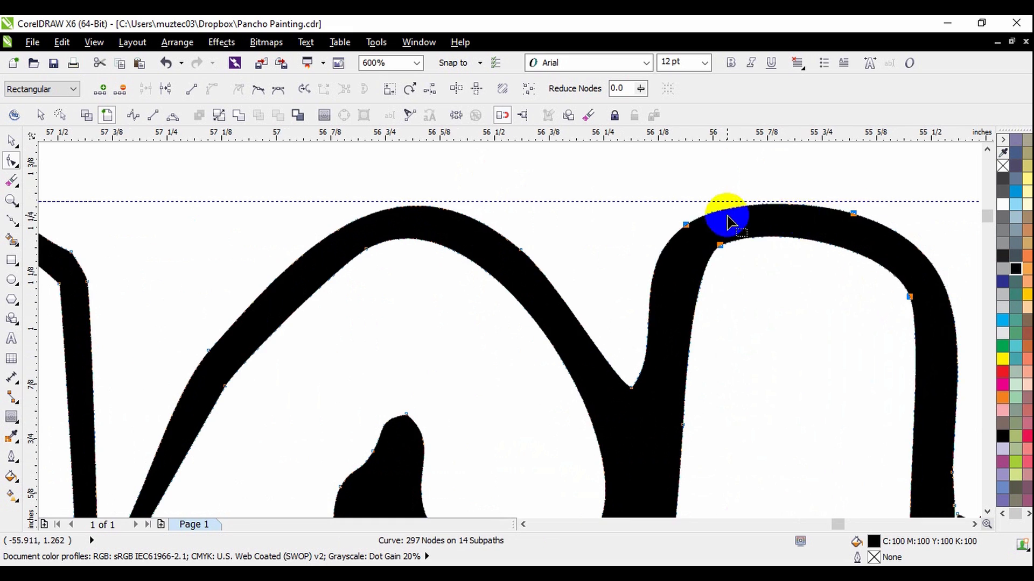
{"action": "scroll", "coordinate": [727, 220], "scroll_direction": "down", "scroll_amount": 6}
{"action": "scroll", "coordinate": [802, 260], "scroll_direction": "up", "scroll_amount": 2}
{"action": "scroll", "coordinate": [704, 304], "scroll_direction": "down", "scroll_amount": 2}
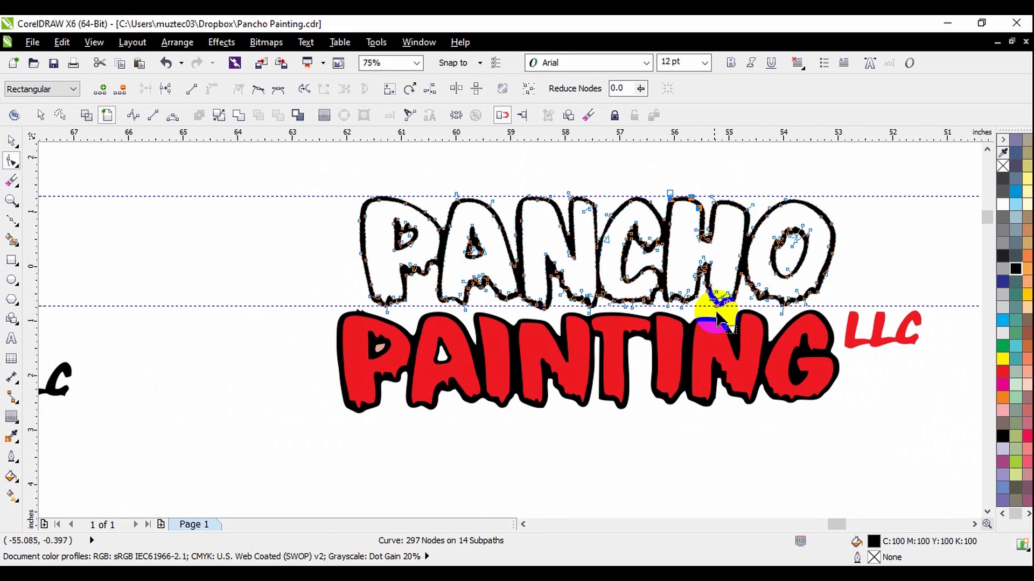
Select the bottom nodes of the C and the H's left leg and lower them toward the lower guideline.
{"action": "scroll", "coordinate": [709, 318], "scroll_direction": "up", "scroll_amount": 2}
{"action": "scroll", "coordinate": [516, 317], "scroll_direction": "up", "scroll_amount": 2}
{"action": "left_click_drag", "start_coordinate": [488, 182], "coordinate": [715, 282]}
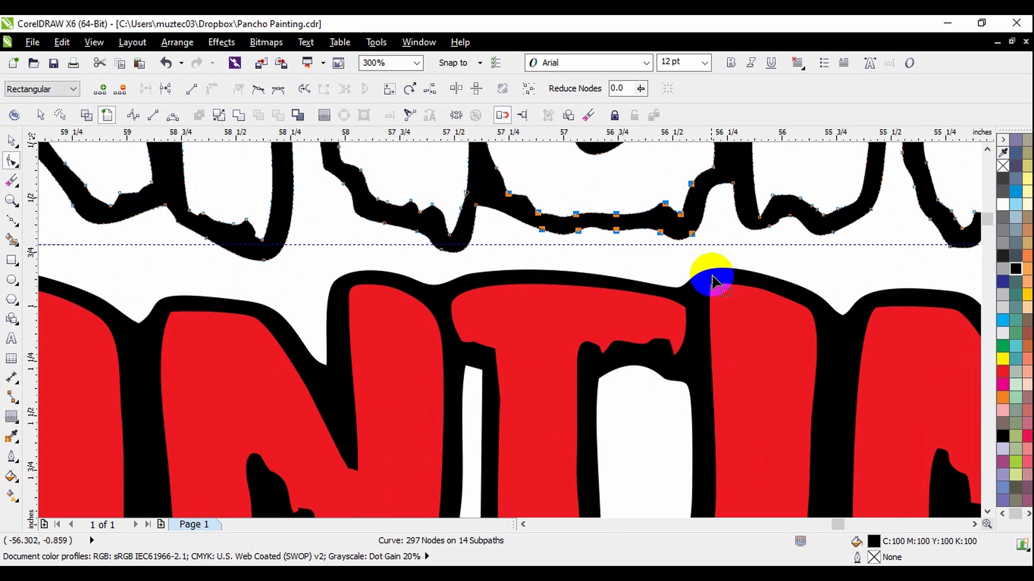
{"action": "left_click_drag", "start_coordinate": [483, 152], "coordinate": [561, 223]}
{"action": "left_click_drag", "start_coordinate": [482, 167], "coordinate": [883, 270]}
{"action": "scroll", "coordinate": [835, 226], "scroll_direction": "up", "scroll_amount": 1}
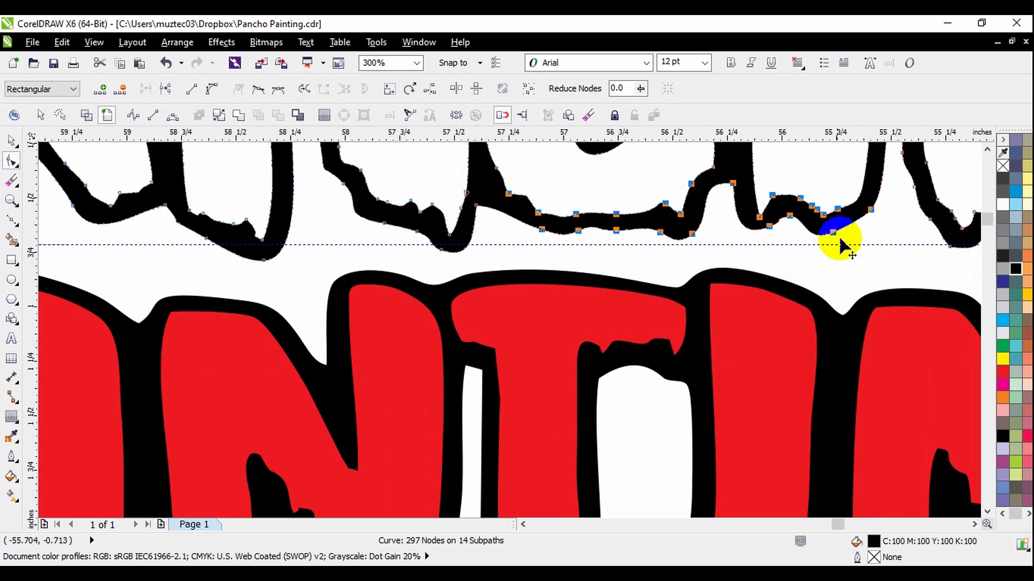
{"action": "scroll", "coordinate": [833, 246], "scroll_direction": "down", "scroll_amount": 1}
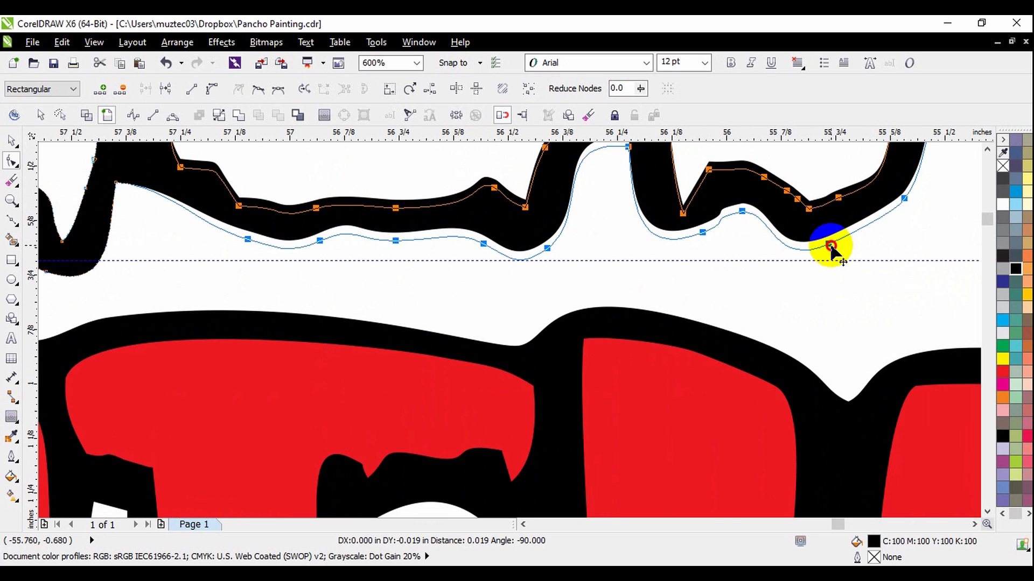
{"action": "scroll", "coordinate": [496, 295], "scroll_direction": "down", "scroll_amount": 2}
{"action": "scroll", "coordinate": [783, 323], "scroll_direction": "up", "scroll_amount": 1}
{"action": "scroll", "coordinate": [710, 317], "scroll_direction": "down", "scroll_amount": 2}
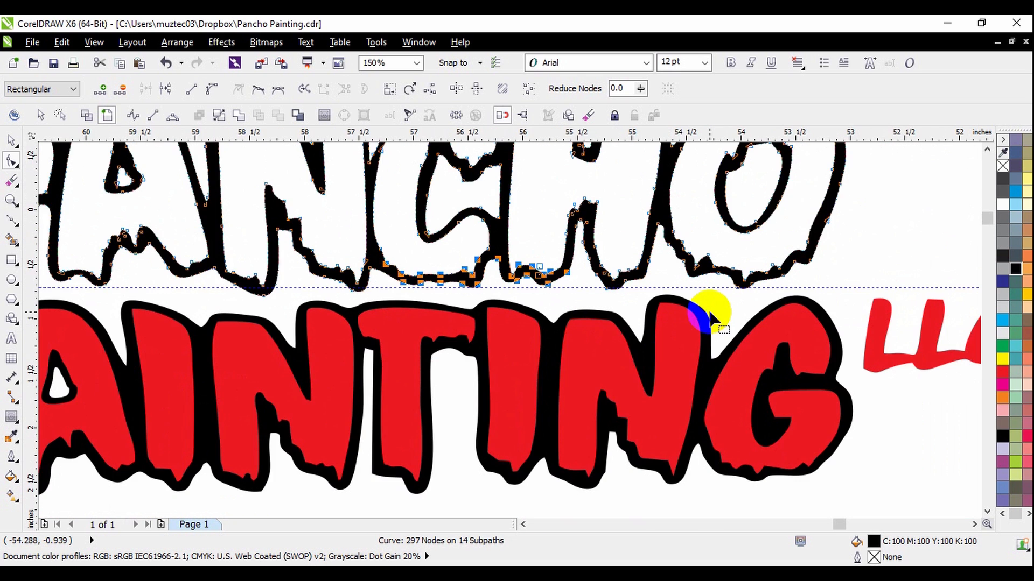
Raise the nodes at the top of the H's right stem to the upper guideline.
{"action": "scroll", "coordinate": [728, 197], "scroll_direction": "up", "scroll_amount": 1}
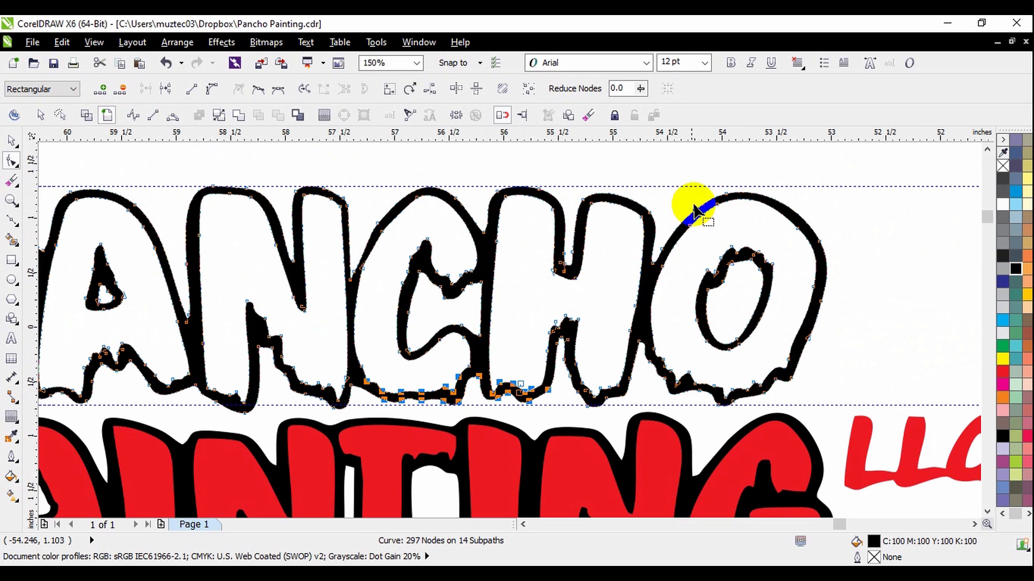
{"action": "scroll", "coordinate": [618, 208], "scroll_direction": "up", "scroll_amount": 1}
{"action": "left_click_drag", "start_coordinate": [546, 158], "coordinate": [722, 277]}
{"action": "left_click_drag", "start_coordinate": [702, 224], "coordinate": [703, 215]}
{"action": "scroll", "coordinate": [681, 216], "scroll_direction": "down", "scroll_amount": 1}
Select the nodes along the top of PANCHO's O and raise its curve to the upper guideline.
{"action": "scroll", "coordinate": [760, 202], "scroll_direction": "up", "scroll_amount": 1}
{"action": "left_click_drag", "start_coordinate": [706, 162], "coordinate": [879, 284]}
{"action": "left_click_drag", "start_coordinate": [637, 161], "coordinate": [858, 296]}
{"action": "left_click_drag", "start_coordinate": [768, 200], "coordinate": [768, 199]}
{"action": "scroll", "coordinate": [769, 198], "scroll_direction": "up", "scroll_amount": 1}
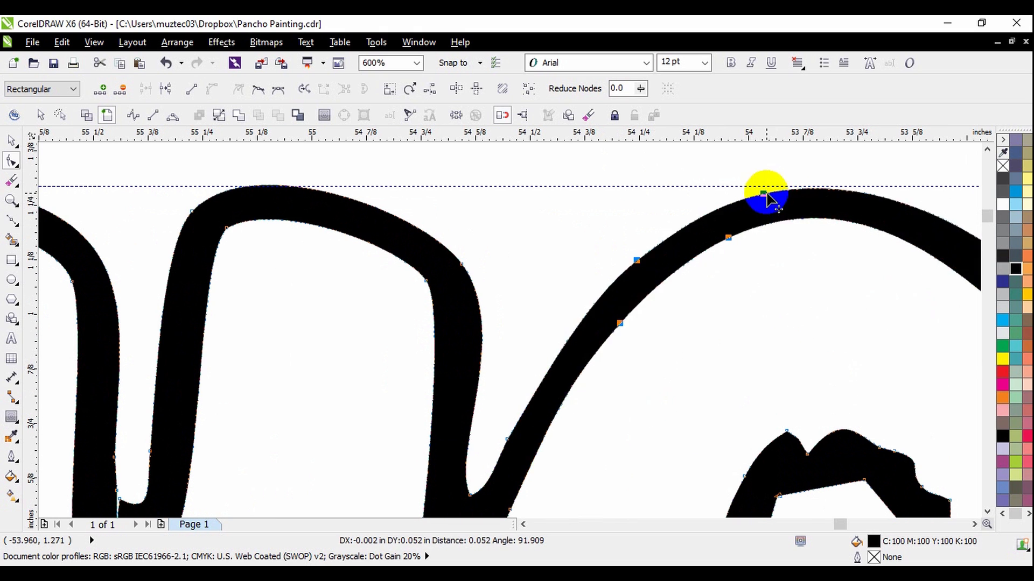
{"action": "scroll", "coordinate": [775, 210], "scroll_direction": "down", "scroll_amount": 1}
{"action": "scroll", "coordinate": [777, 212], "scroll_direction": "down", "scroll_amount": 2}
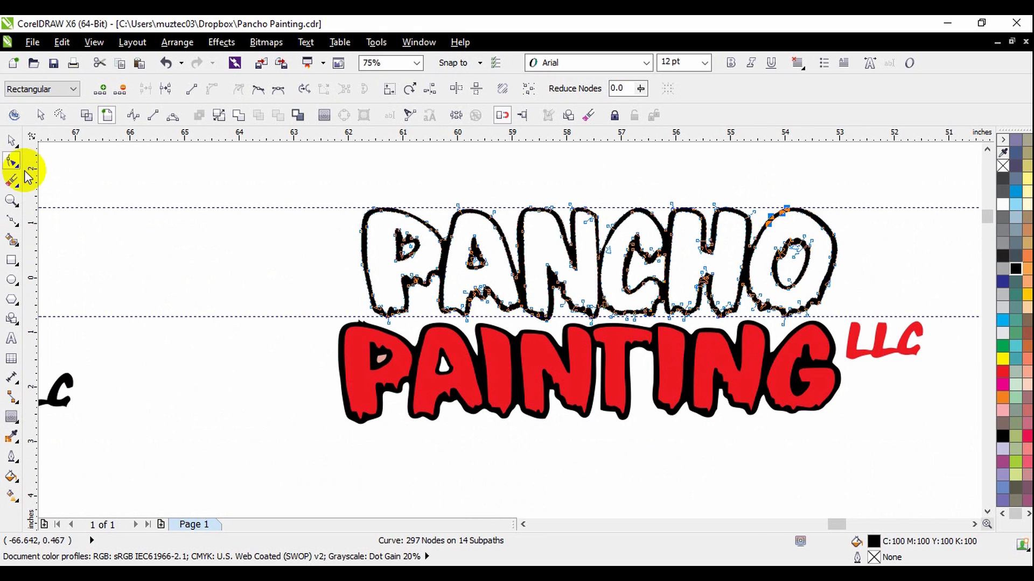
Select all nodes of the O's counter, undo their deletion, and nudge the counter up three increments.
{"action": "scroll", "coordinate": [868, 253], "scroll_direction": "up", "scroll_amount": 2}
{"action": "left_click_drag", "start_coordinate": [873, 222], "coordinate": [739, 390]}
{"action": "left_click_drag", "start_coordinate": [652, 189], "coordinate": [847, 438]}
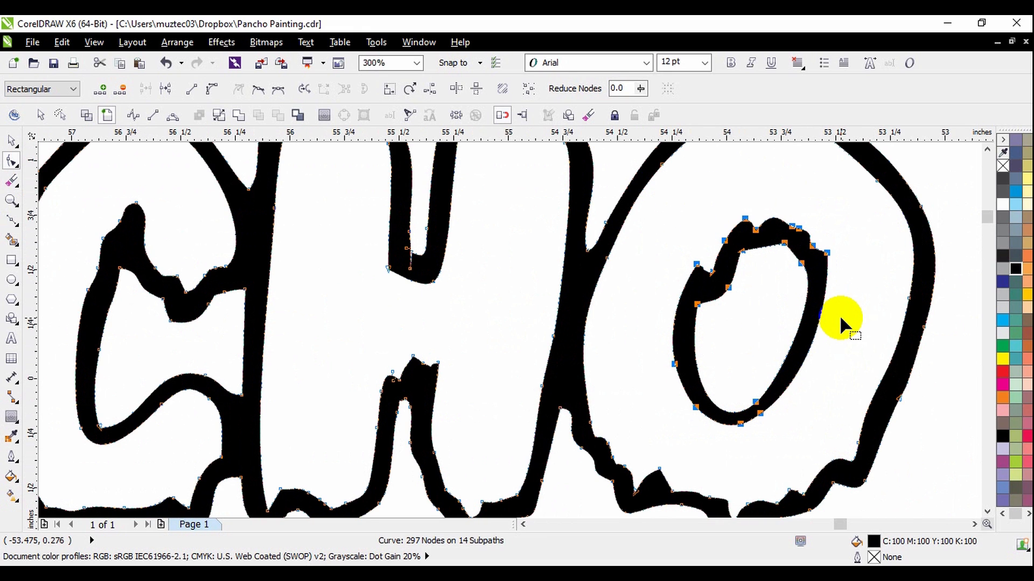
{"action": "key", "text": "Delete"}
{"action": "key", "text": "ctrl+z"}
{"action": "key", "text": "Up"}
{"action": "key", "text": "Up"}
{"action": "key", "text": "Up"}
{"action": "key", "text": "Up"}
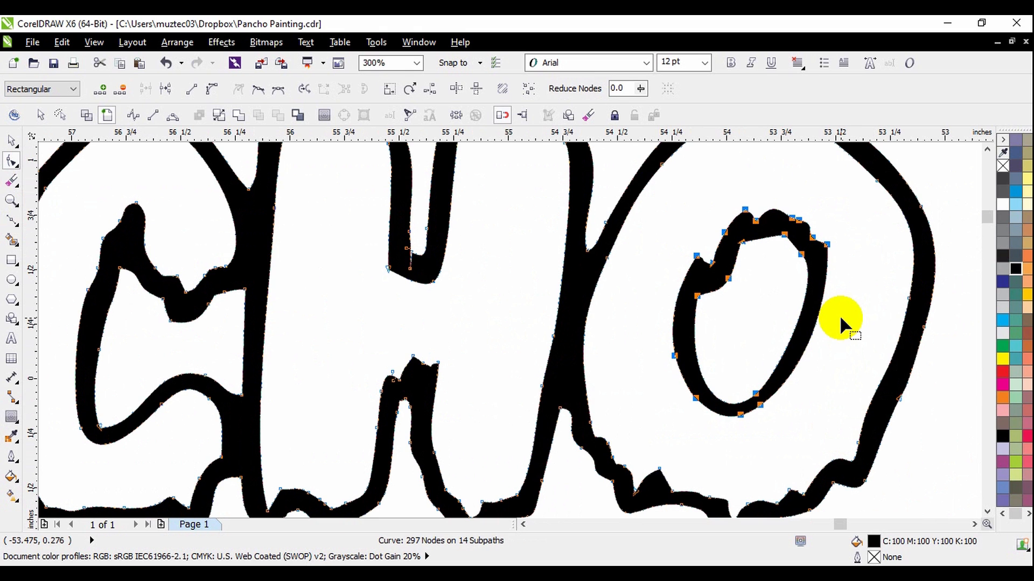
{"action": "scroll", "coordinate": [830, 319], "scroll_direction": "down", "scroll_amount": 4}
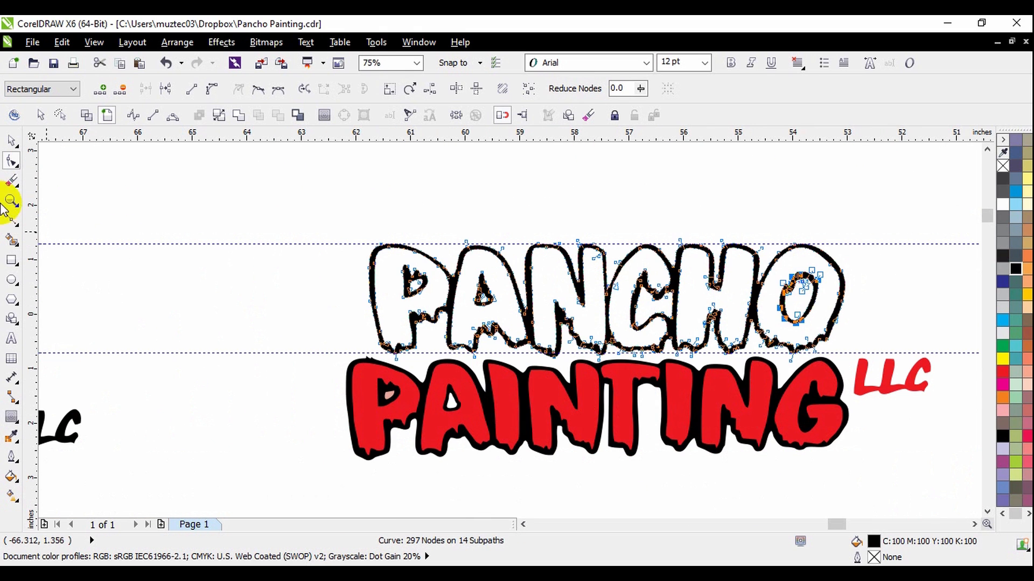
Leave node editing, break the PANCHO curve apart and select its outer silhouette.
{"action": "left_click", "coordinate": [11, 140]}
{"action": "left_click", "coordinate": [923, 256]}
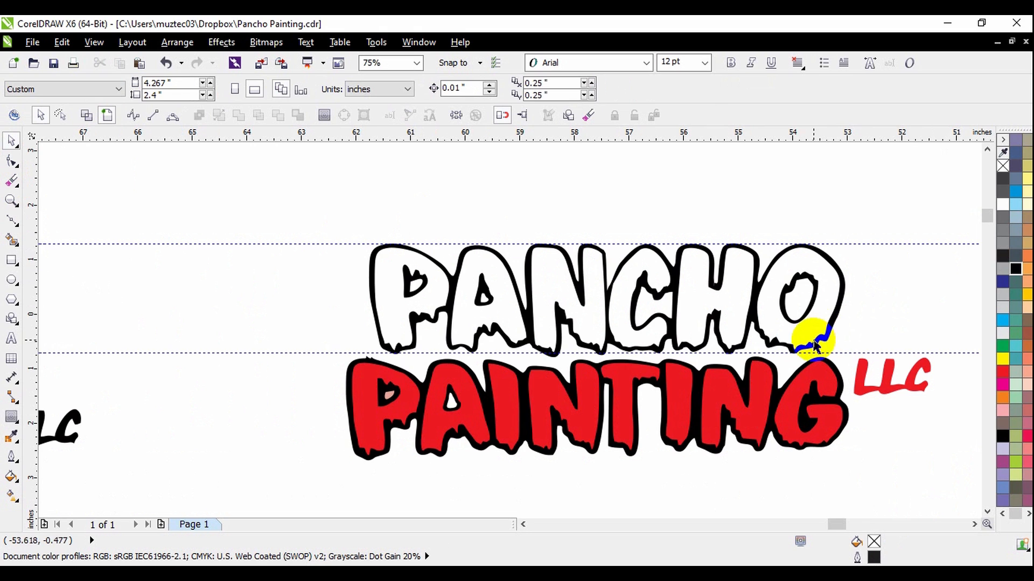
{"action": "left_click", "coordinate": [720, 276]}
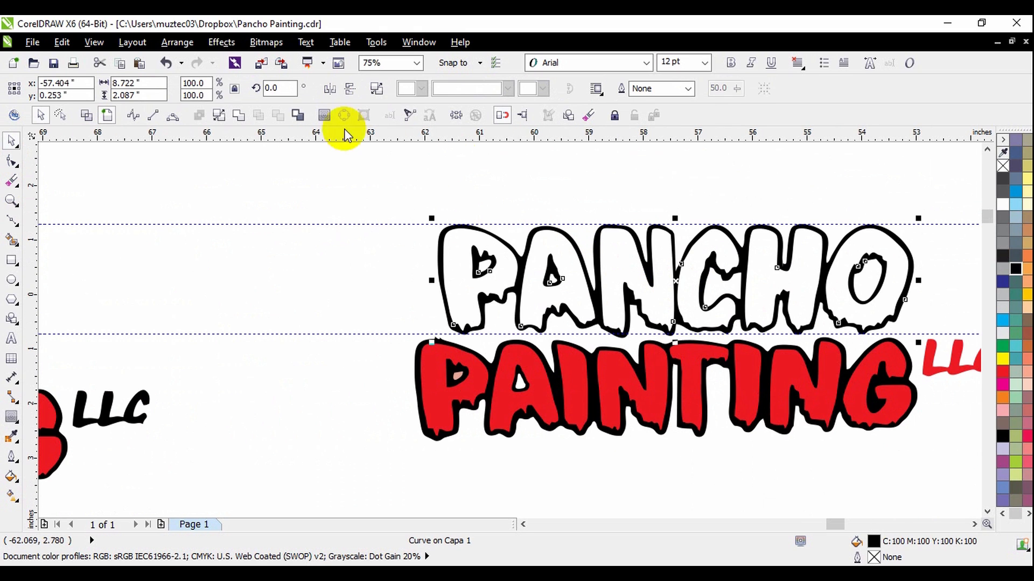
{"action": "left_click", "coordinate": [219, 115]}
{"action": "left_click", "coordinate": [438, 241]}
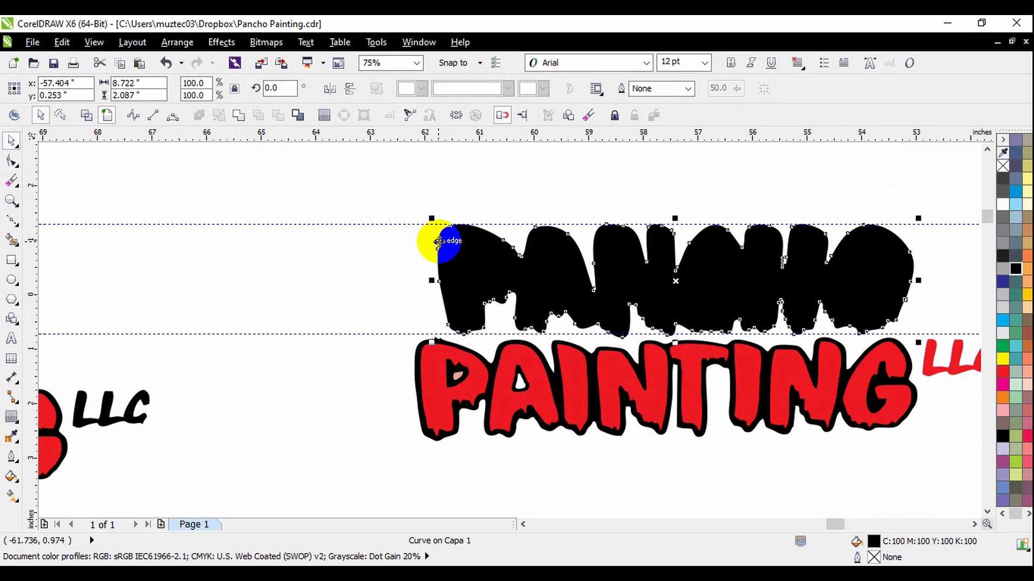
Send PANCHO's outer silhouette to the back of the page behind its letter shapes.
{"action": "right_click", "coordinate": [722, 294]}
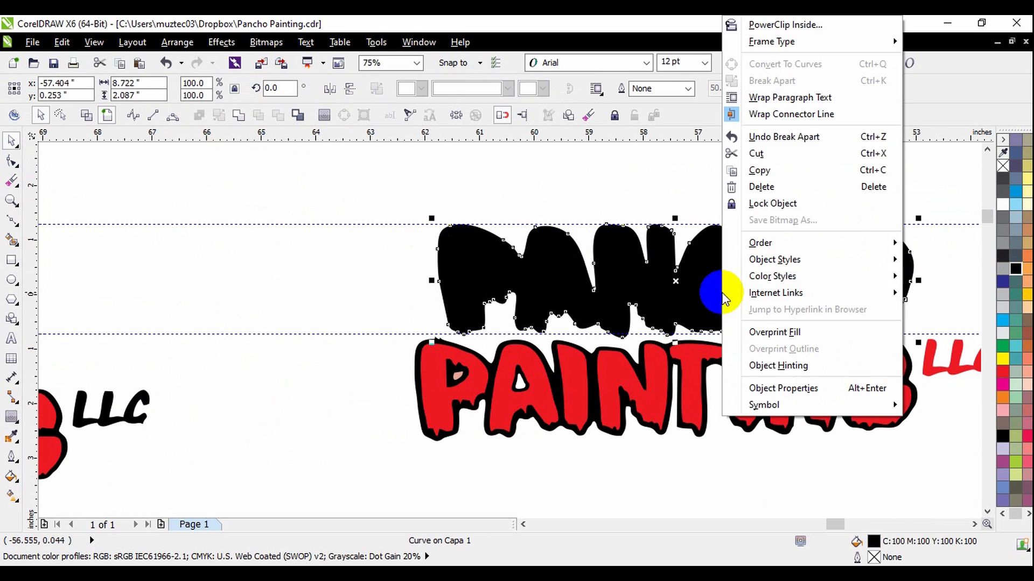
{"action": "mouse_move", "coordinate": [770, 242]}
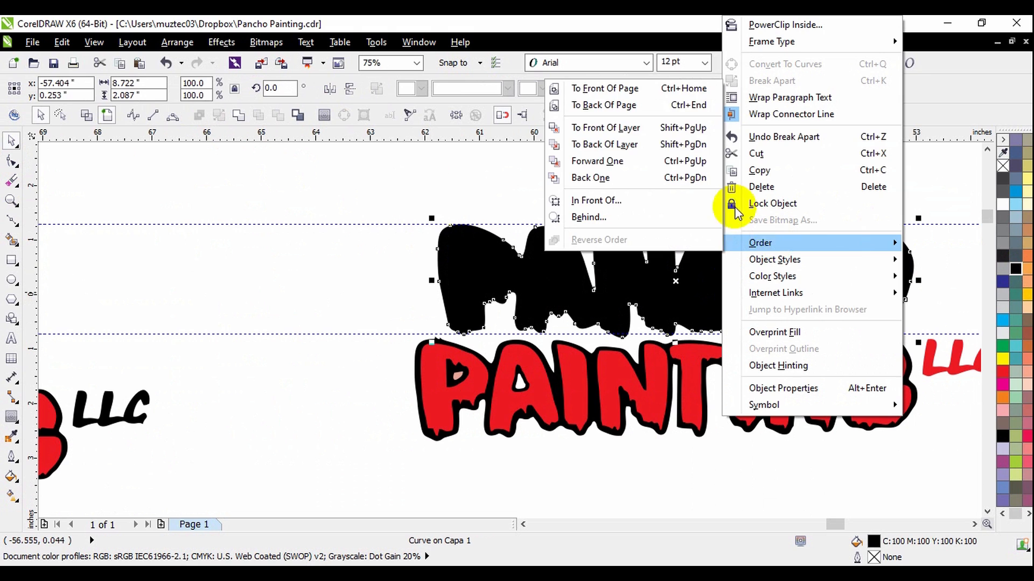
{"action": "left_click", "coordinate": [651, 104]}
{"action": "left_click", "coordinate": [483, 265]}
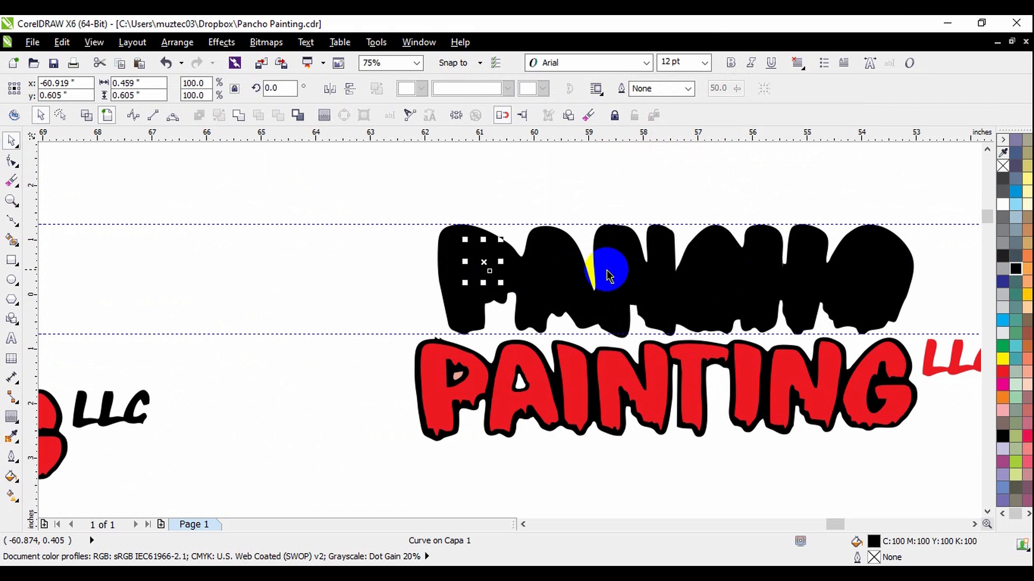
{"action": "left_click", "coordinate": [644, 194]}
Fill the P and A of PANCHO with red, cancelling any palette editing.
{"action": "left_click", "coordinate": [454, 285]}
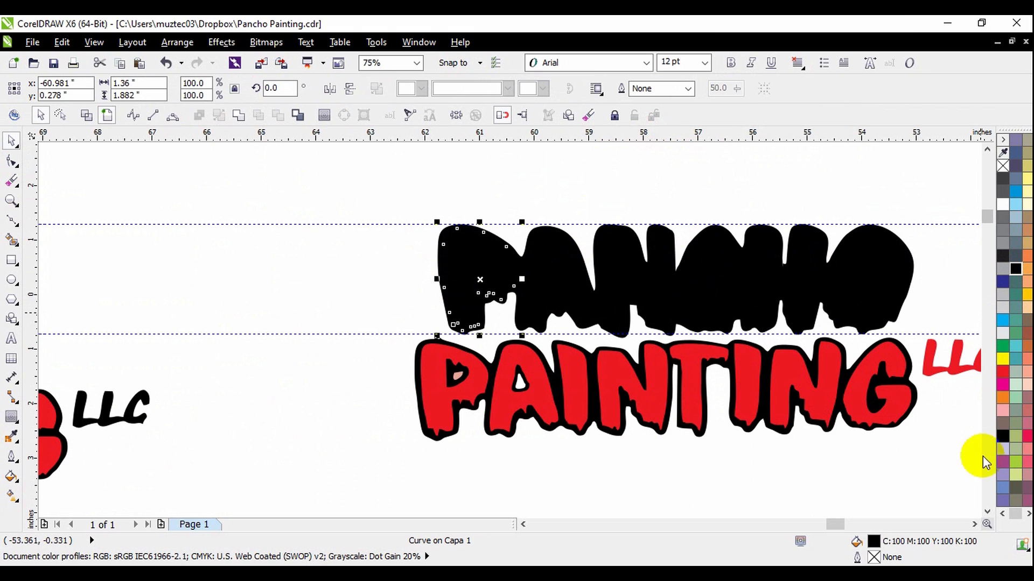
{"action": "left_click", "coordinate": [1002, 373]}
{"action": "left_click", "coordinate": [577, 276]}
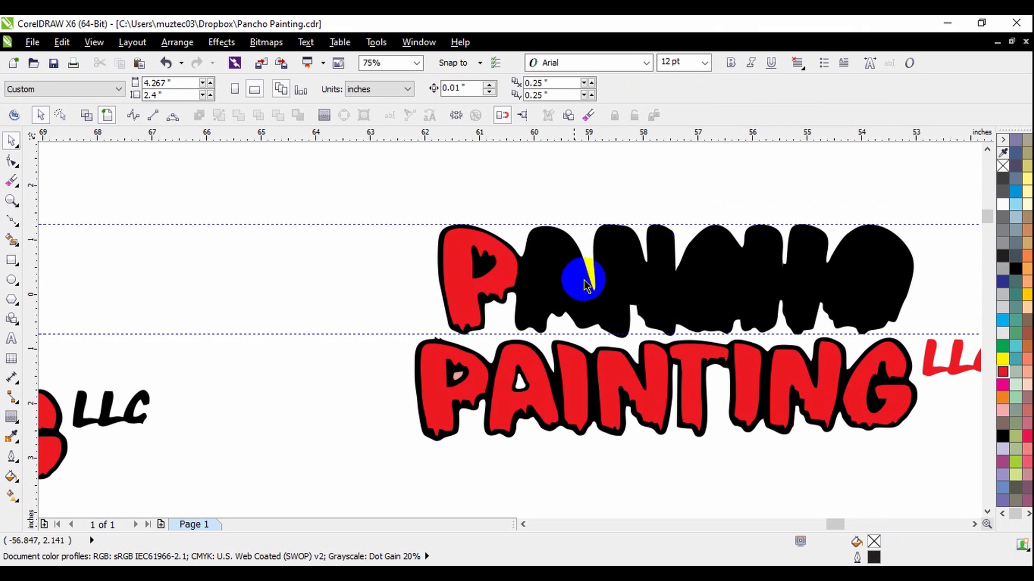
{"action": "double_click", "coordinate": [1005, 376]}
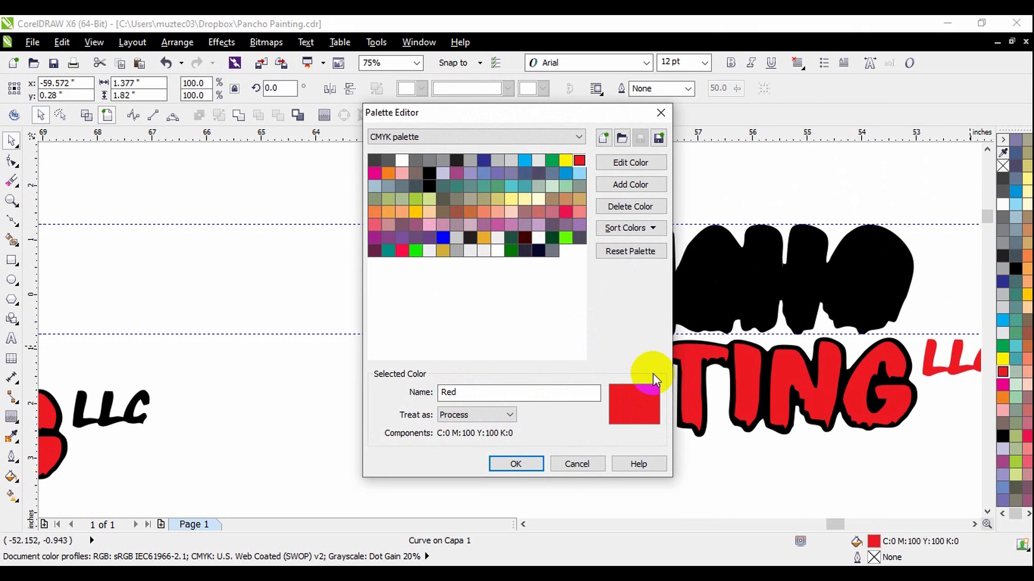
{"action": "left_click", "coordinate": [569, 464]}
In the van mockup, move the red PANCHO PAINTING lettering off its black backing to the van's rear.
{"action": "scroll", "coordinate": [773, 192], "scroll_direction": "down", "scroll_amount": 2}
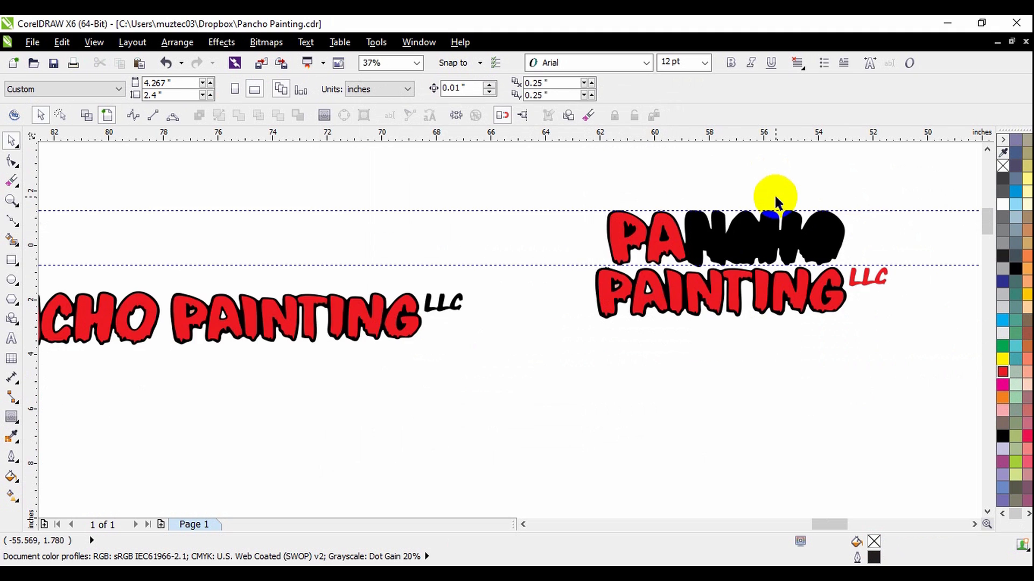
{"action": "scroll", "coordinate": [771, 222], "scroll_direction": "up", "scroll_amount": 2}
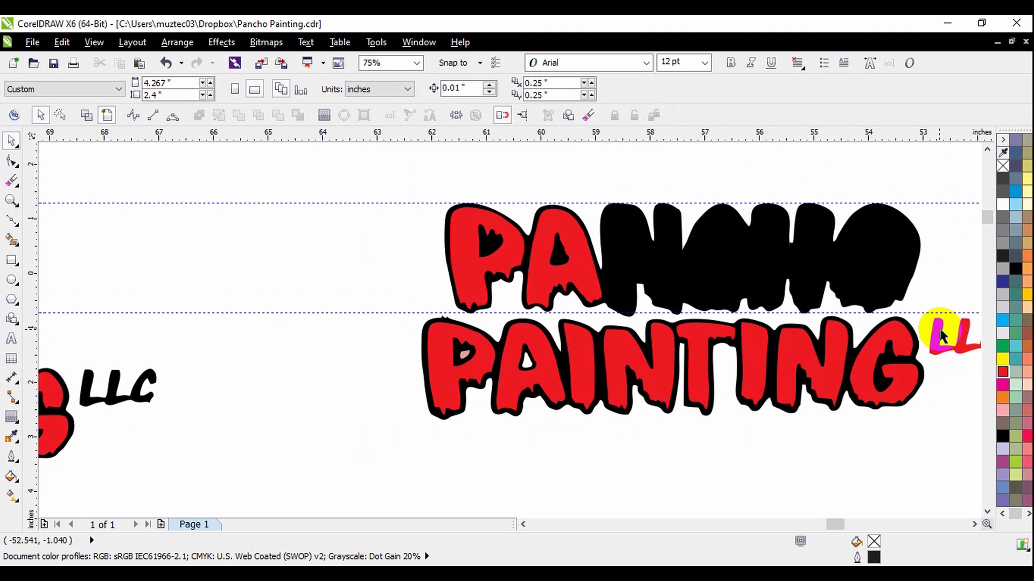
{"action": "scroll", "coordinate": [883, 240], "scroll_direction": "down", "scroll_amount": 4}
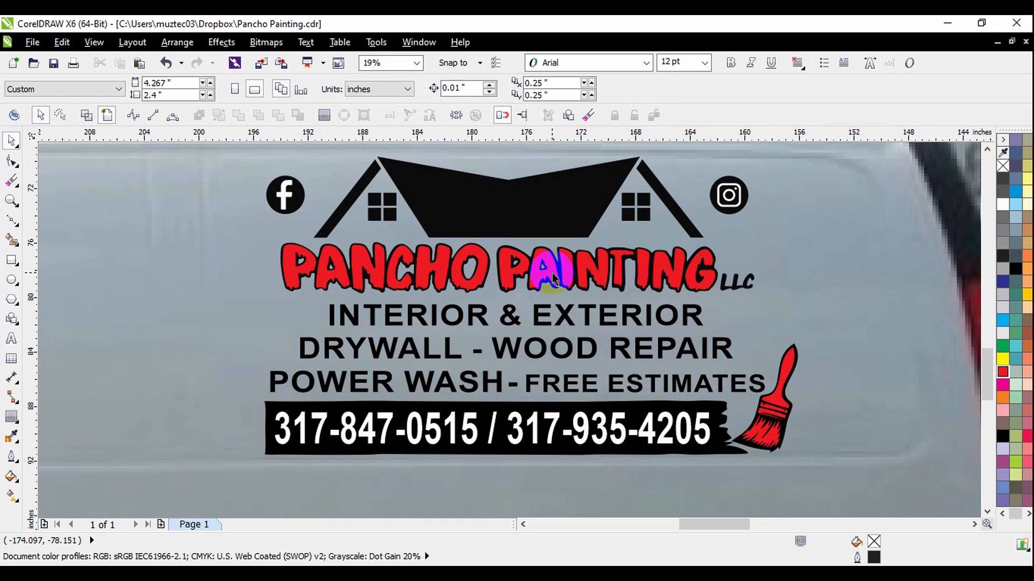
{"action": "left_click", "coordinate": [552, 272]}
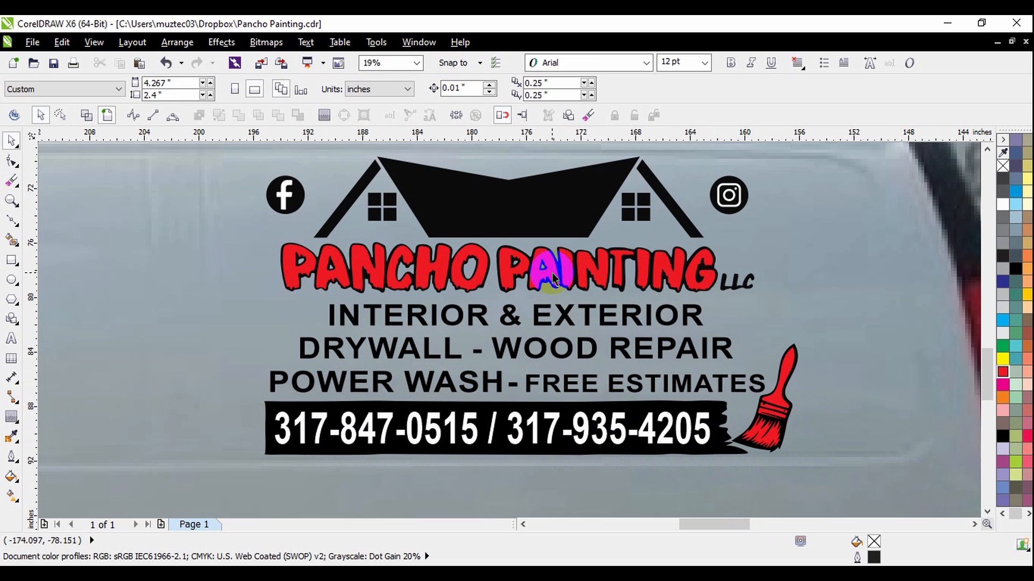
{"action": "left_click", "coordinate": [474, 288], "text": "shift"}
{"action": "scroll", "coordinate": [474, 288], "scroll_direction": "down", "scroll_amount": 2}
{"action": "mouse_move", "coordinate": [476, 281]}
{"action": "left_mouse_down"}
{"action": "mouse_move", "coordinate": [720, 192]}
{"action": "mouse_move", "coordinate": [794, 214]}
{"action": "left_mouse_up"}
{"action": "left_click", "coordinate": [853, 300]}
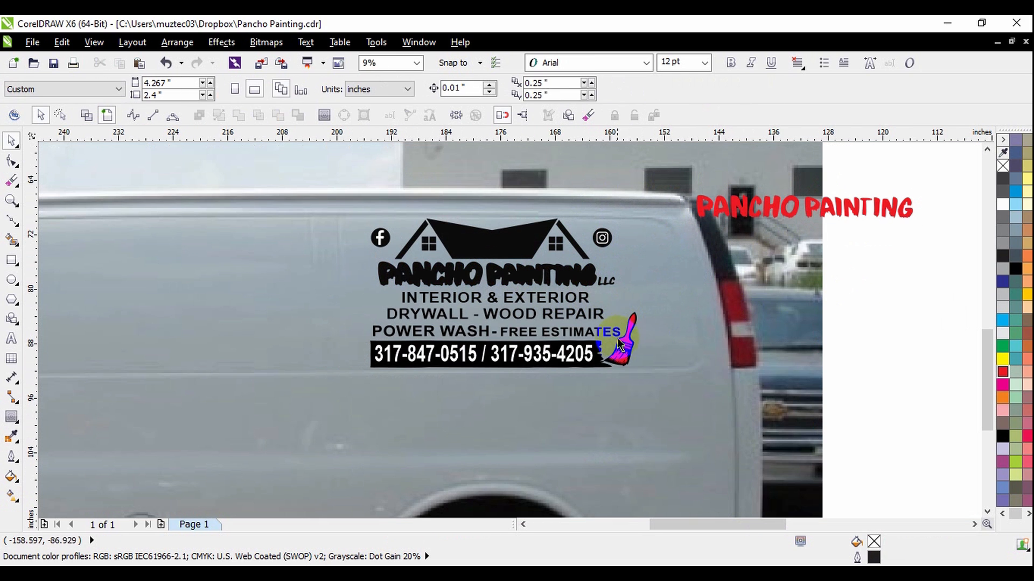
Combine the paintbrush's red pieces into one curve and move it off the van design below the separated red lettering.
{"action": "left_click_drag", "start_coordinate": [681, 317], "coordinate": [795, 256]}
{"action": "key", "text": "ctrl+z"}
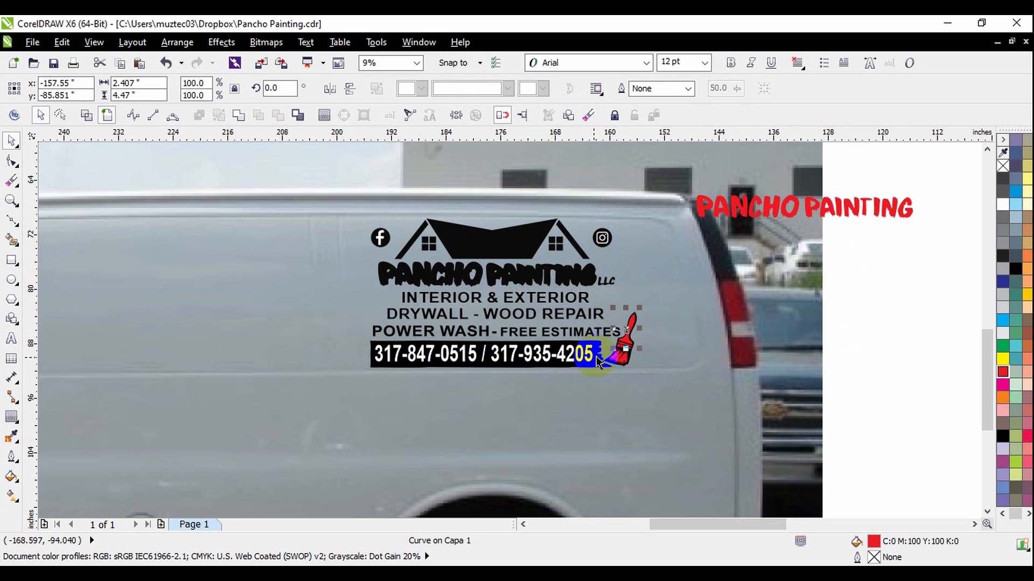
{"action": "scroll", "coordinate": [601, 350], "scroll_direction": "up", "scroll_amount": 2}
{"action": "scroll", "coordinate": [663, 353], "scroll_direction": "up", "scroll_amount": 2}
{"action": "left_click", "coordinate": [619, 385], "text": "shift"}
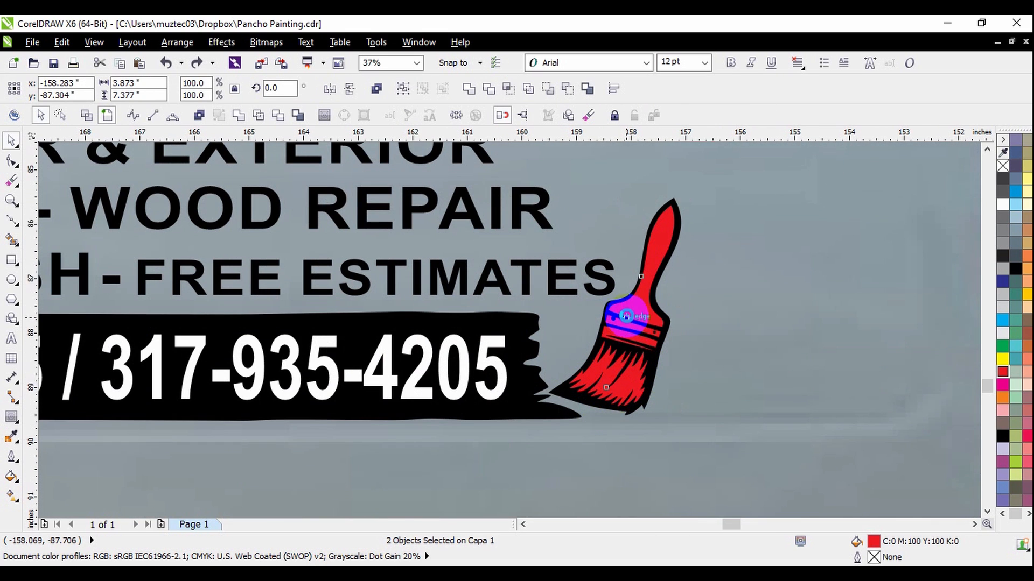
{"action": "scroll", "coordinate": [624, 389], "scroll_direction": "up", "scroll_amount": 4}
{"action": "left_click", "coordinate": [659, 150], "text": "shift"}
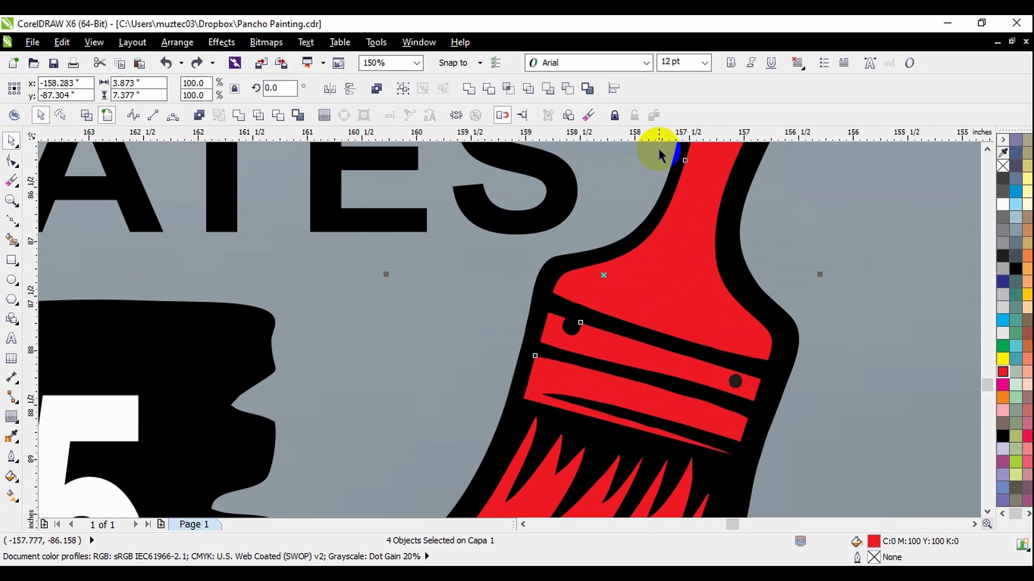
{"action": "left_click", "coordinate": [456, 115]}
{"action": "scroll", "coordinate": [596, 319], "scroll_direction": "down", "scroll_amount": 6}
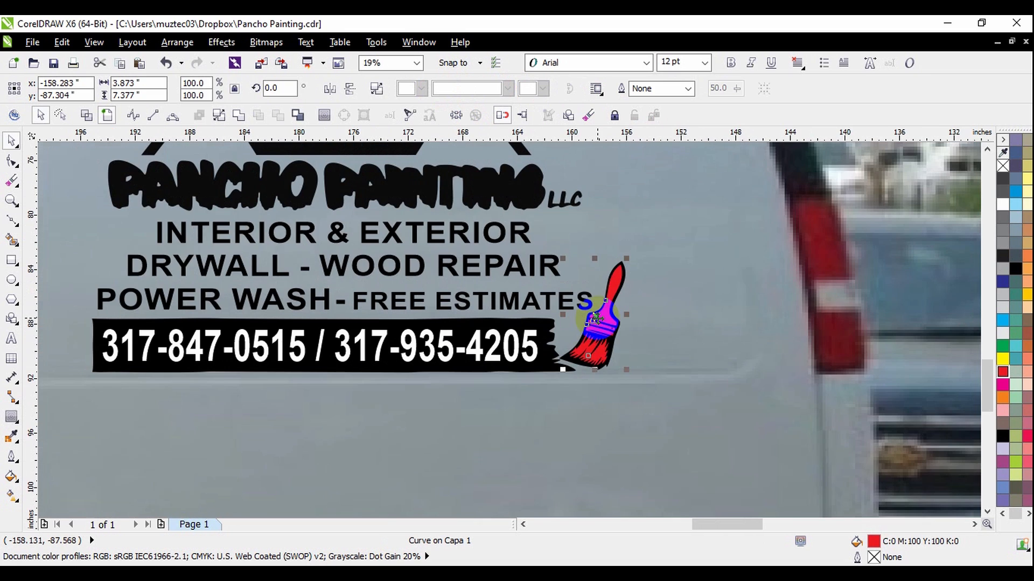
{"action": "scroll", "coordinate": [611, 322], "scroll_direction": "down", "scroll_amount": 4}
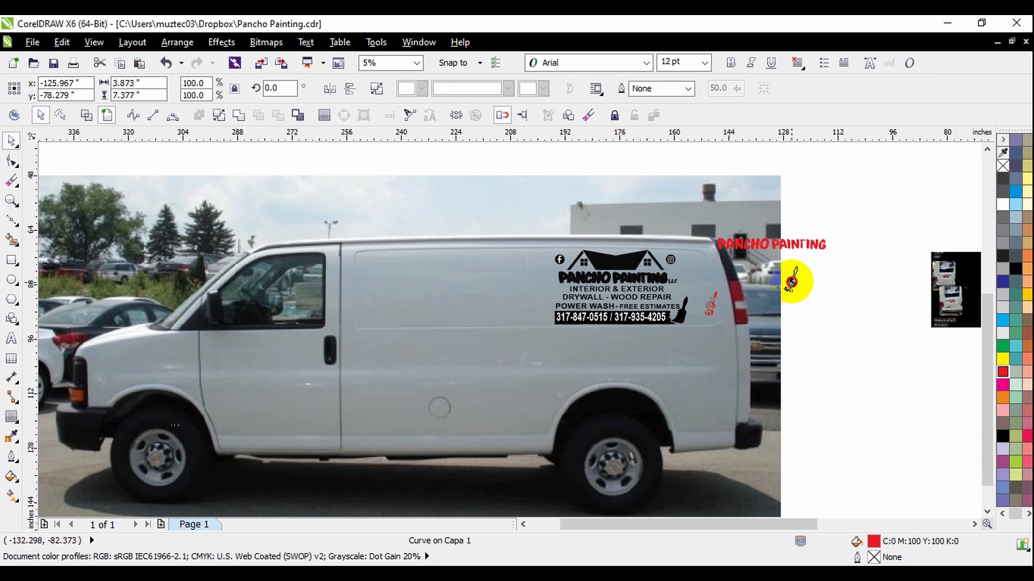
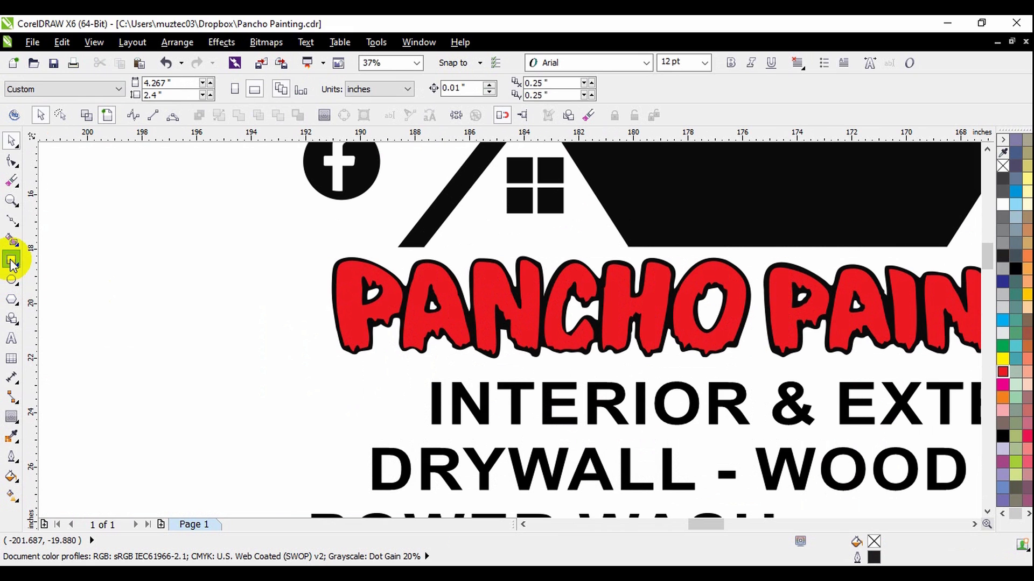
Draw a small registration rectangle about 0.71 by 0.40 inches just above PANCHO's P.
{"action": "scroll", "coordinate": [301, 258], "scroll_direction": "up", "scroll_amount": 3}
{"action": "scroll", "coordinate": [366, 297], "scroll_direction": "down", "scroll_amount": 1}
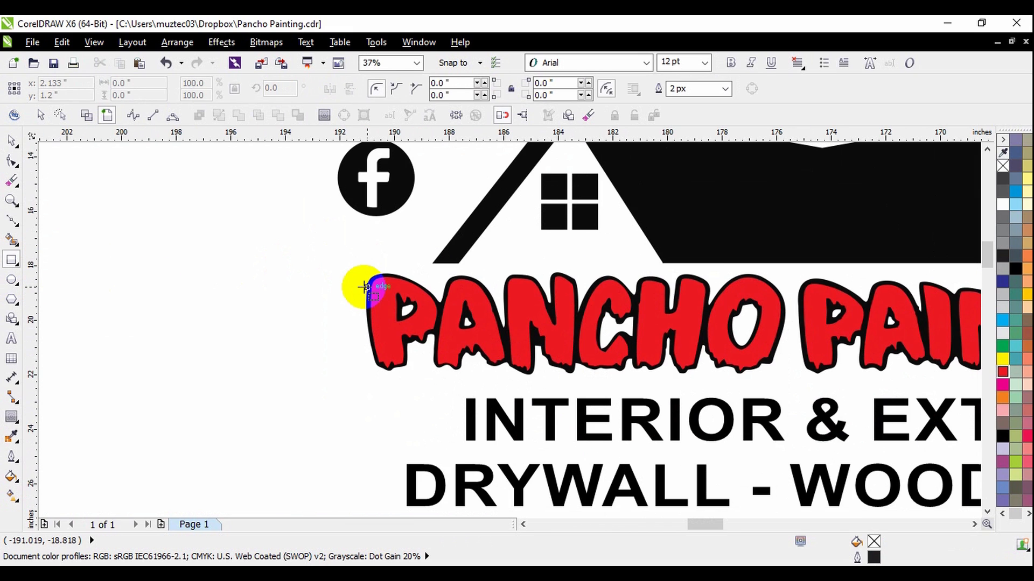
{"action": "scroll", "coordinate": [362, 285], "scroll_direction": "up", "scroll_amount": 1}
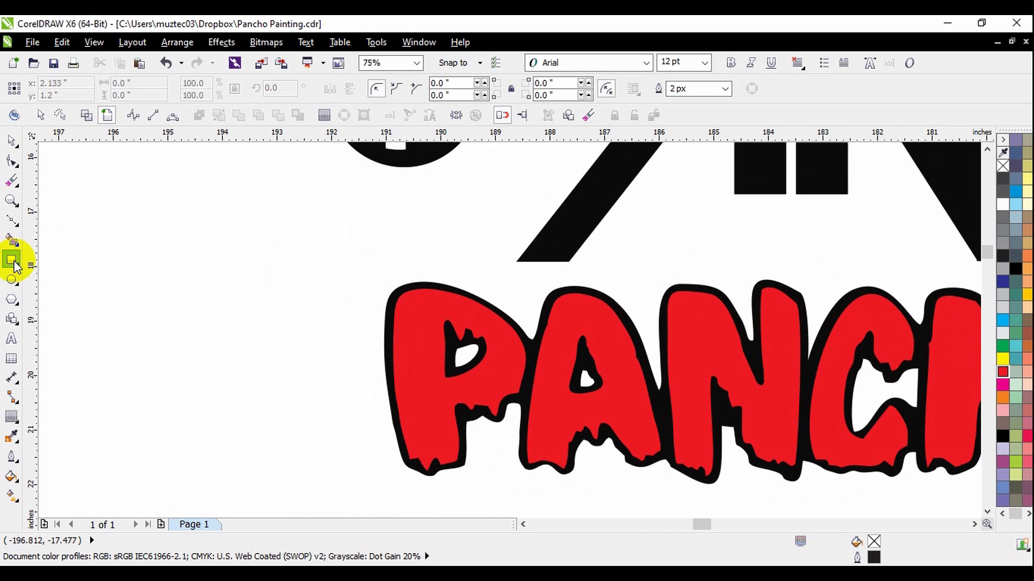
{"action": "scroll", "coordinate": [371, 253], "scroll_direction": "up", "scroll_amount": 2}
{"action": "left_click_drag", "start_coordinate": [366, 246], "coordinate": [444, 290]}
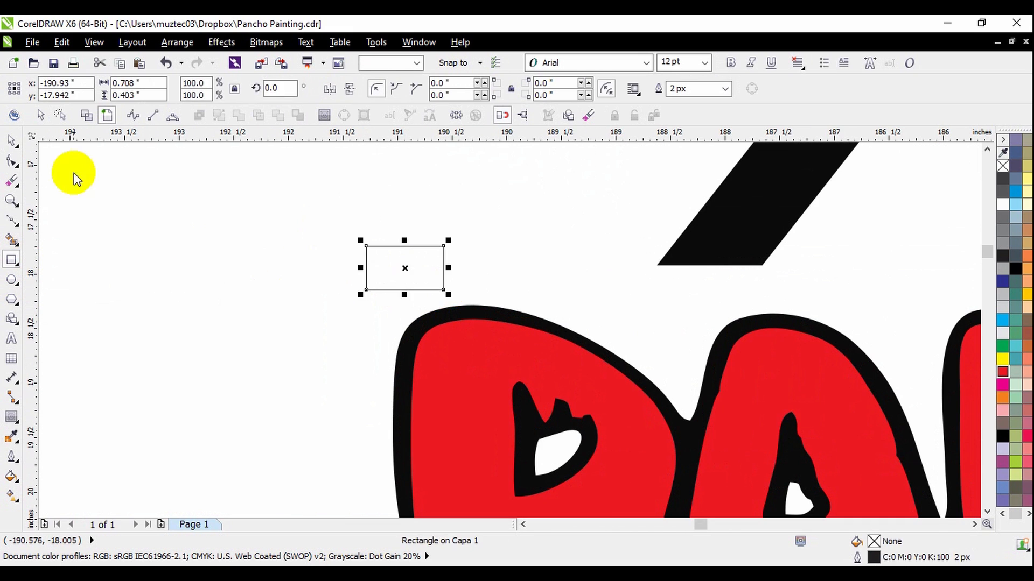
{"action": "left_click", "coordinate": [11, 139]}
{"action": "left_click", "coordinate": [400, 275]}
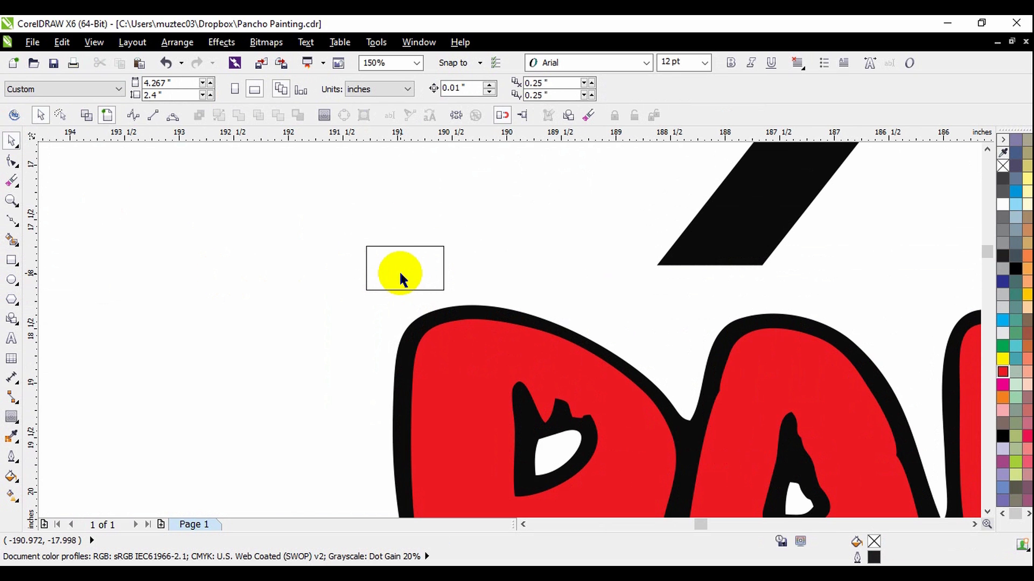
{"action": "left_click", "coordinate": [427, 279]}
{"action": "right_click", "coordinate": [427, 276]}
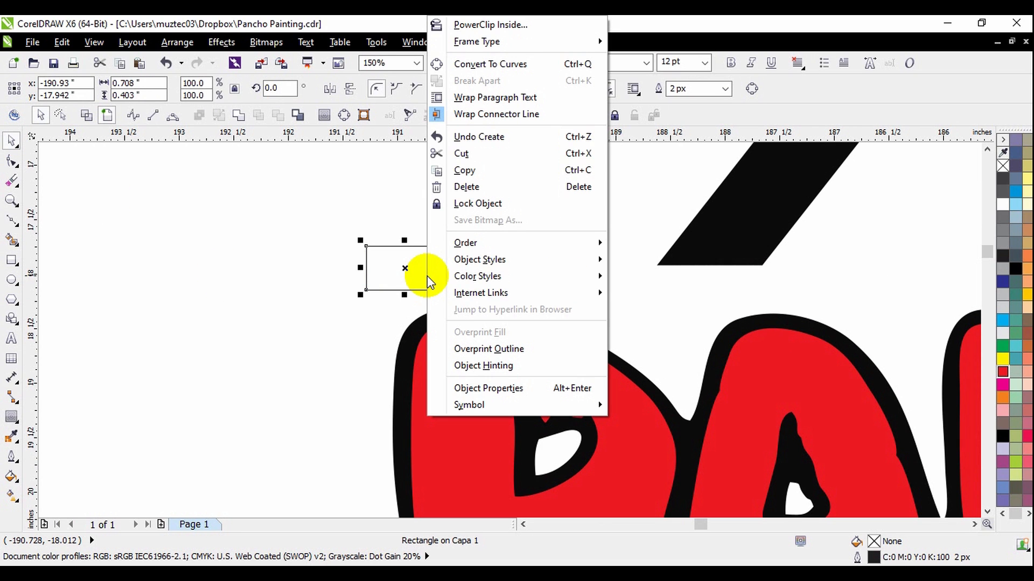
Duplicate the small rectangle horizontally to the far end of the lettering, below the Instagram icon.
{"action": "scroll", "coordinate": [310, 252], "scroll_direction": "down", "scroll_amount": 2}
{"action": "scroll", "coordinate": [311, 261], "scroll_direction": "down", "scroll_amount": 2}
{"action": "left_click_drag", "start_coordinate": [334, 257], "coordinate": [789, 263]}
{"action": "left_click", "coordinate": [819, 284]}
{"action": "left_click", "coordinate": [506, 258]}
Add a horizontal guideline and align it with the bottom edge of the rectangle above the P, at y -18.144 inches.
{"action": "left_click_drag", "start_coordinate": [670, 134], "coordinate": [694, 271]}
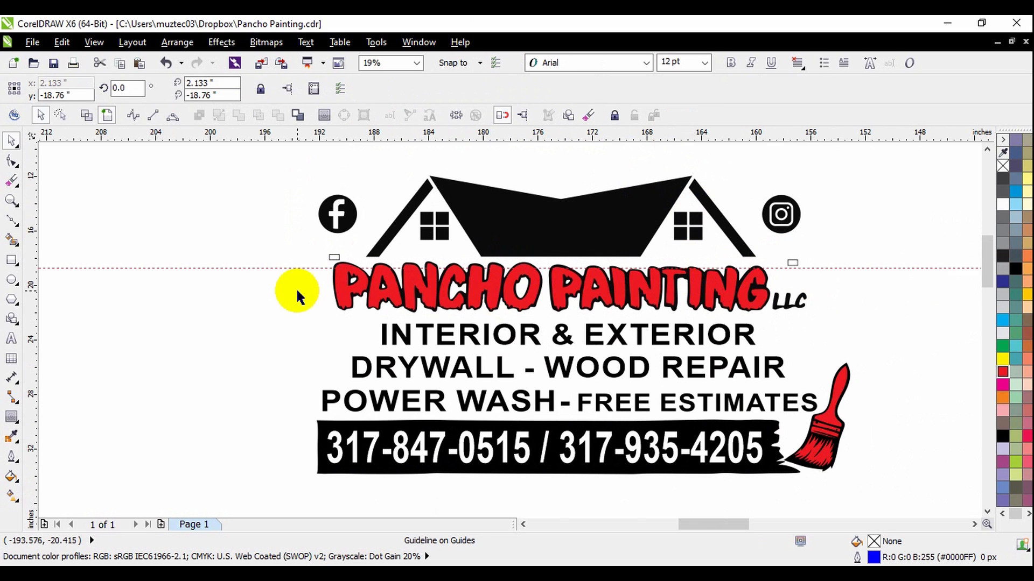
{"action": "scroll", "coordinate": [329, 268], "scroll_direction": "up", "scroll_amount": 2}
{"action": "left_click_drag", "start_coordinate": [410, 215], "coordinate": [417, 186]}
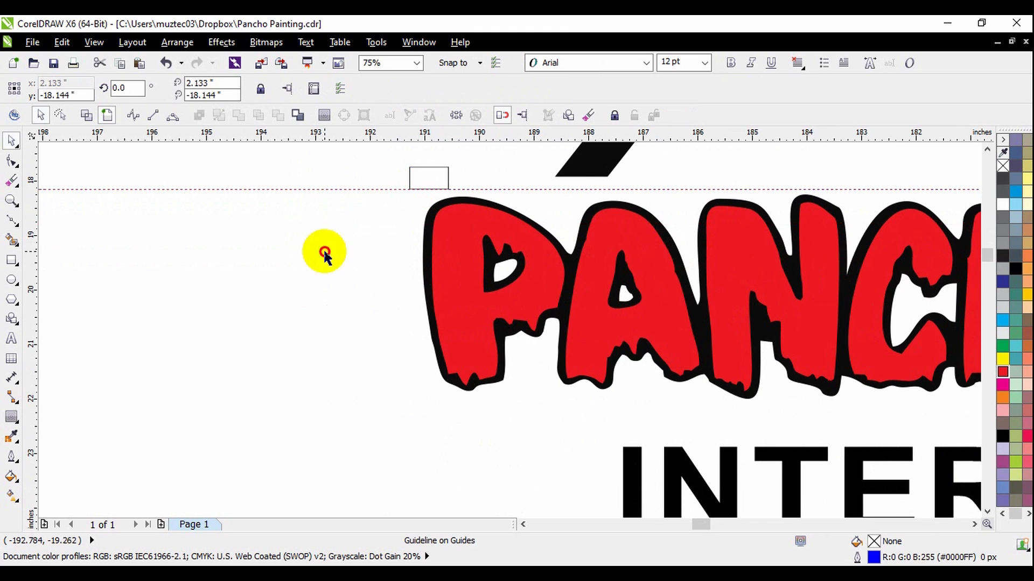
{"action": "left_click", "coordinate": [325, 252]}
Move the duplicated rectangle near the Instagram icon so its bottom edge sits on the horizontal guideline.
{"action": "scroll", "coordinate": [323, 247], "scroll_direction": "down", "scroll_amount": 1}
{"action": "scroll", "coordinate": [379, 240], "scroll_direction": "down", "scroll_amount": 1}
{"action": "scroll", "coordinate": [916, 276], "scroll_direction": "up", "scroll_amount": 2}
{"action": "left_click_drag", "start_coordinate": [754, 224], "coordinate": [744, 186]}
{"action": "scroll", "coordinate": [749, 213], "scroll_direction": "up", "scroll_amount": 3}
{"action": "scroll", "coordinate": [756, 263], "scroll_direction": "down", "scroll_amount": 5}
Stretch both registration rectangles upward from the guideline to a height of 0.74 inches.
{"action": "left_click_drag", "start_coordinate": [214, 248], "coordinate": [787, 272]}
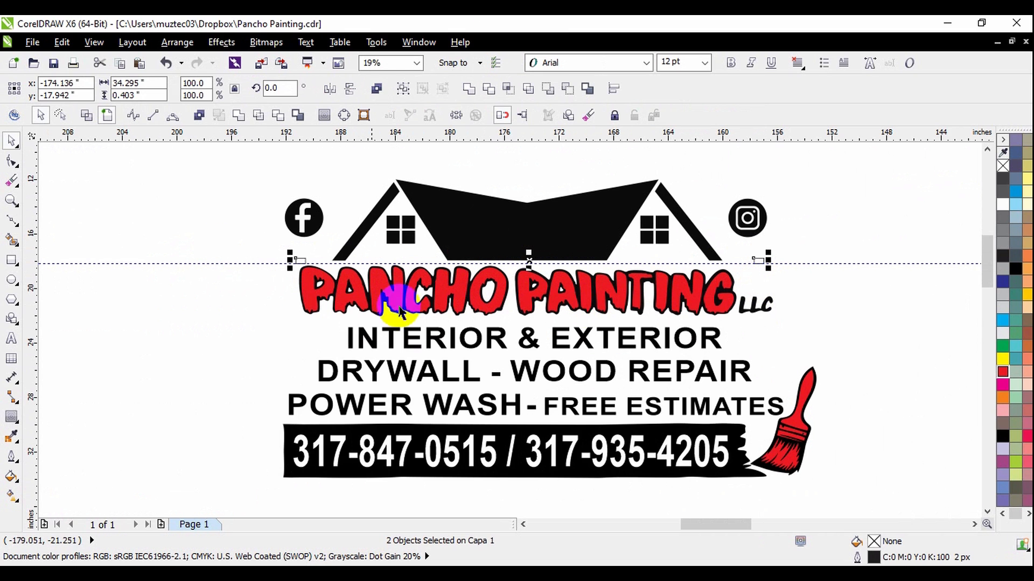
{"action": "scroll", "coordinate": [531, 253], "scroll_direction": "up", "scroll_amount": 3}
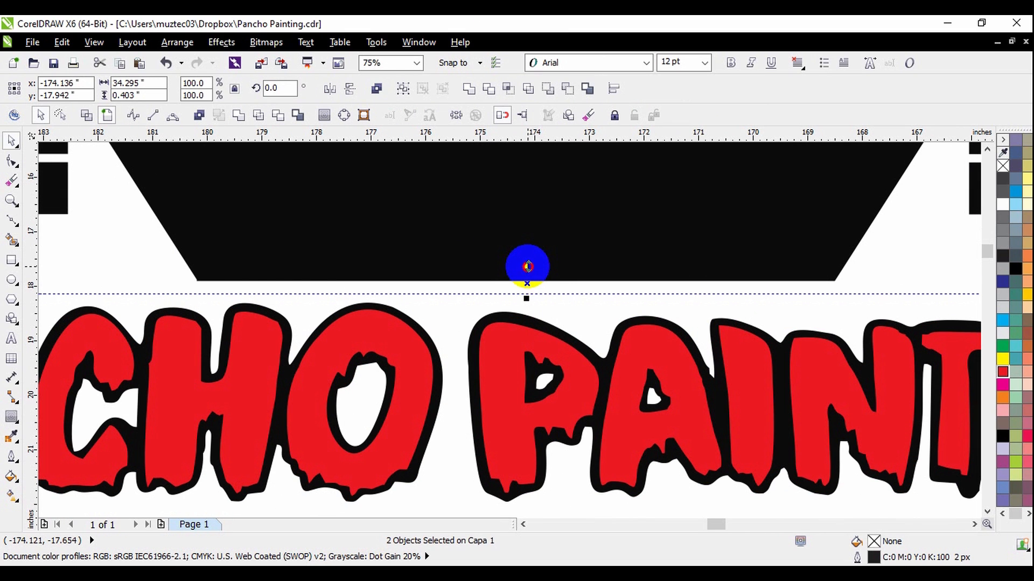
{"action": "scroll", "coordinate": [691, 270], "scroll_direction": "down", "scroll_amount": 2}
{"action": "left_click", "coordinate": [144, 283]}
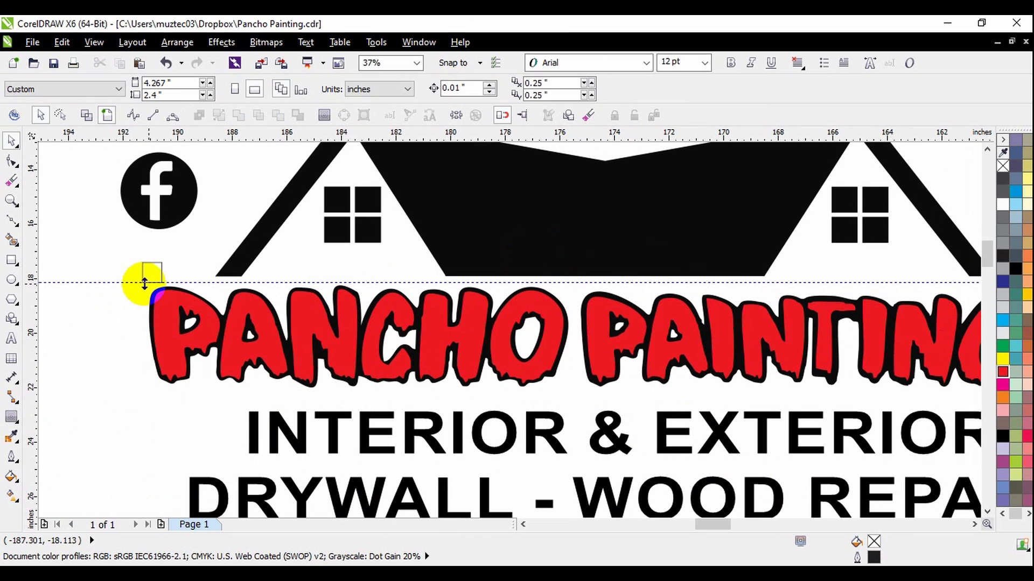
Select both registration squares and copy them to the clipboard.
{"action": "scroll", "coordinate": [146, 280], "scroll_direction": "down", "scroll_amount": 1}
{"action": "left_click_drag", "start_coordinate": [138, 265], "coordinate": [639, 288]}
{"action": "scroll", "coordinate": [624, 277], "scroll_direction": "up", "scroll_amount": 1}
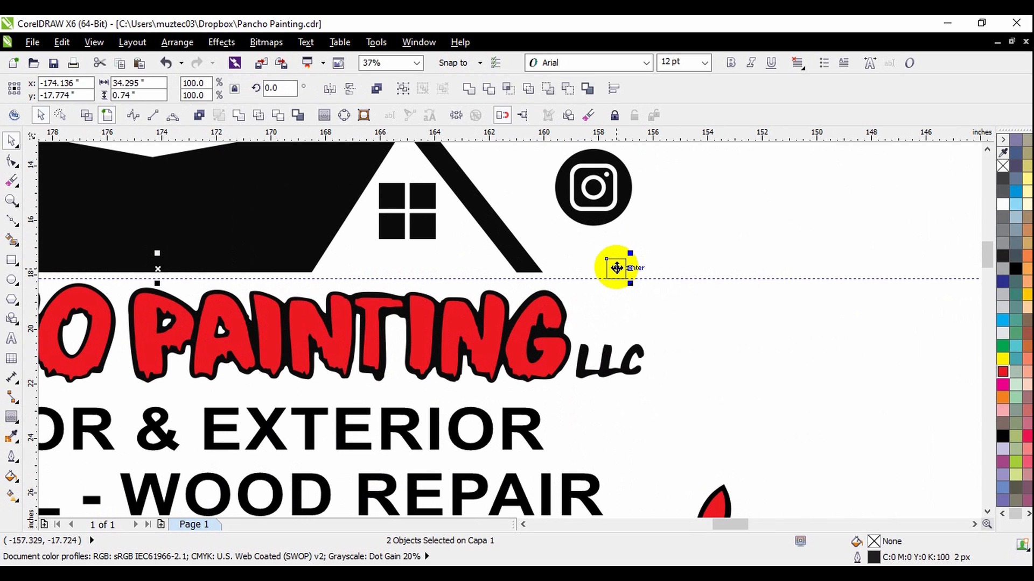
{"action": "right_click", "coordinate": [616, 268]}
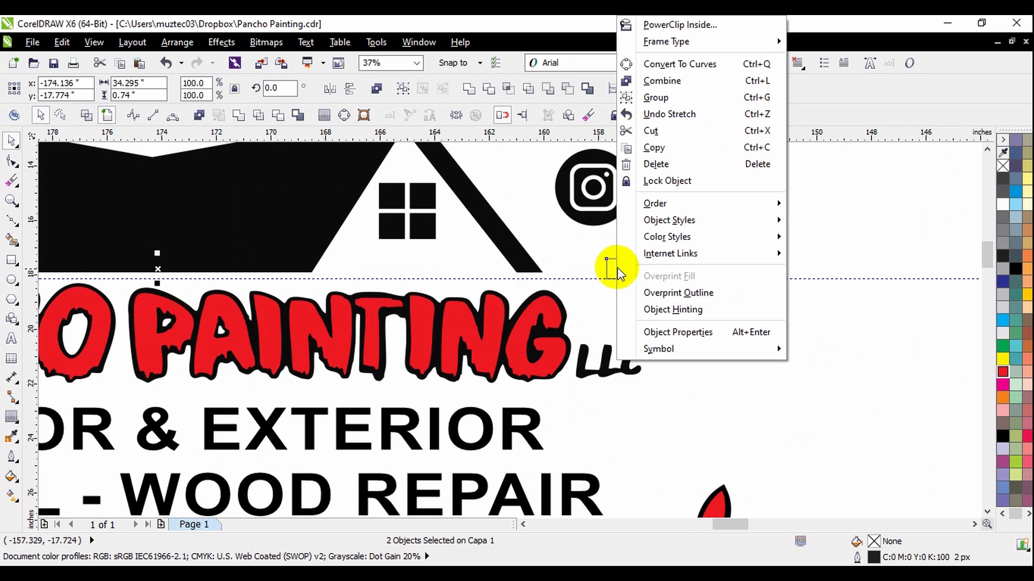
{"action": "mouse_move", "coordinate": [666, 211]}
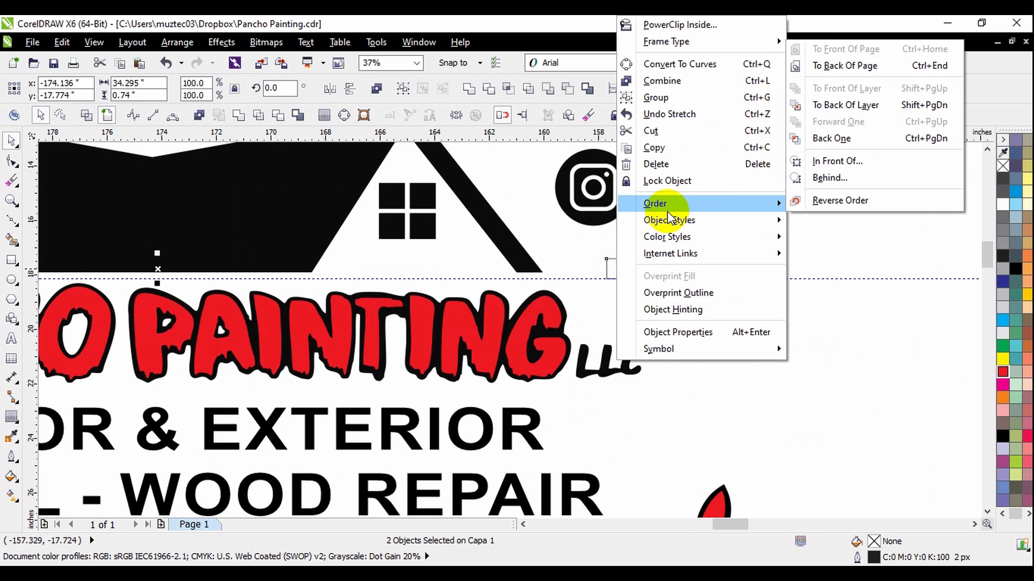
{"action": "left_click", "coordinate": [663, 149]}
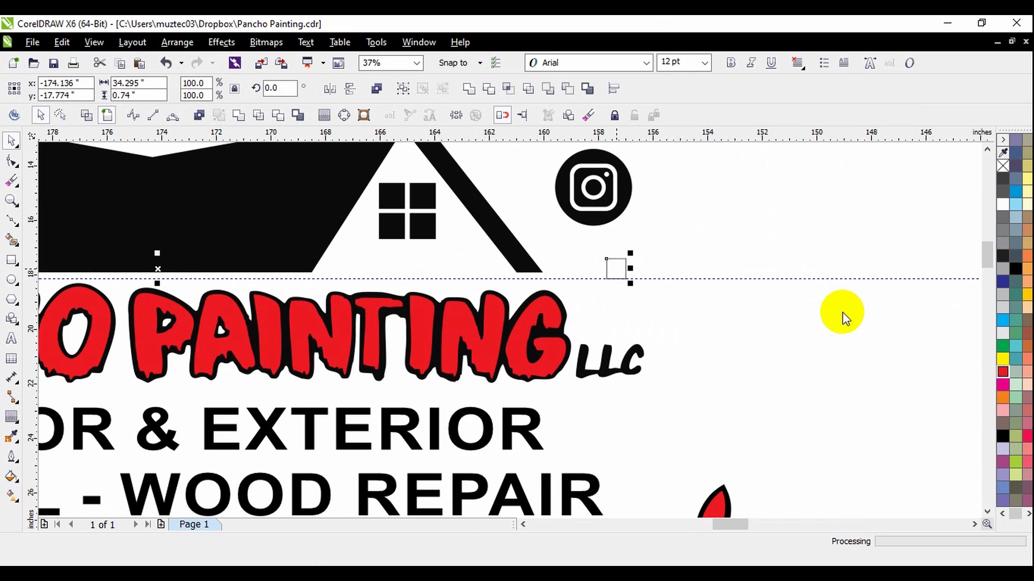
Weld the two registration squares with PANCHO's red lettering into one red curve.
{"action": "scroll", "coordinate": [829, 320], "scroll_direction": "down", "scroll_amount": 3}
{"action": "scroll", "coordinate": [446, 338], "scroll_direction": "up", "scroll_amount": 3}
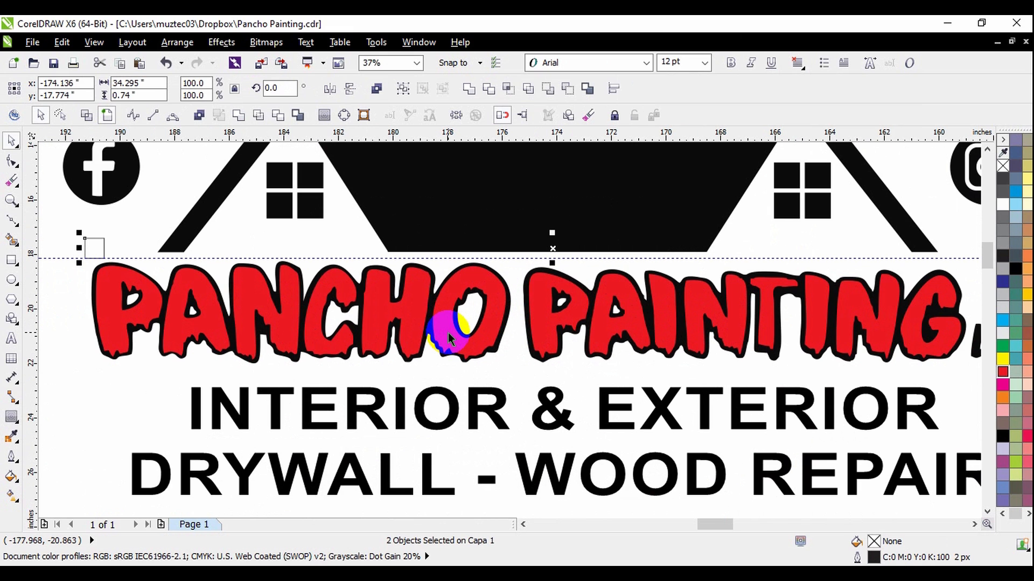
{"action": "left_click", "coordinate": [448, 338], "text": "shift"}
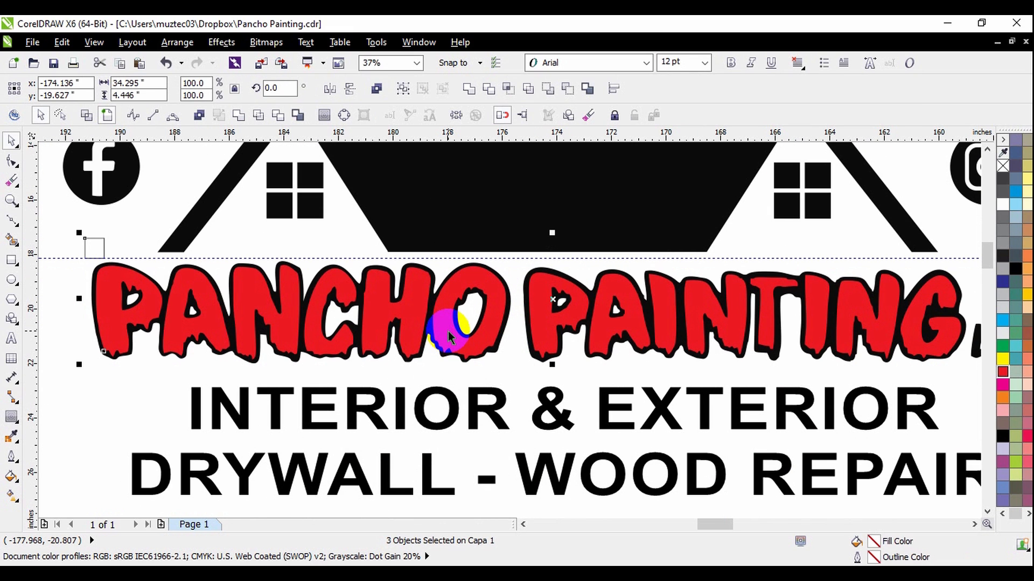
{"action": "left_click", "coordinate": [468, 88]}
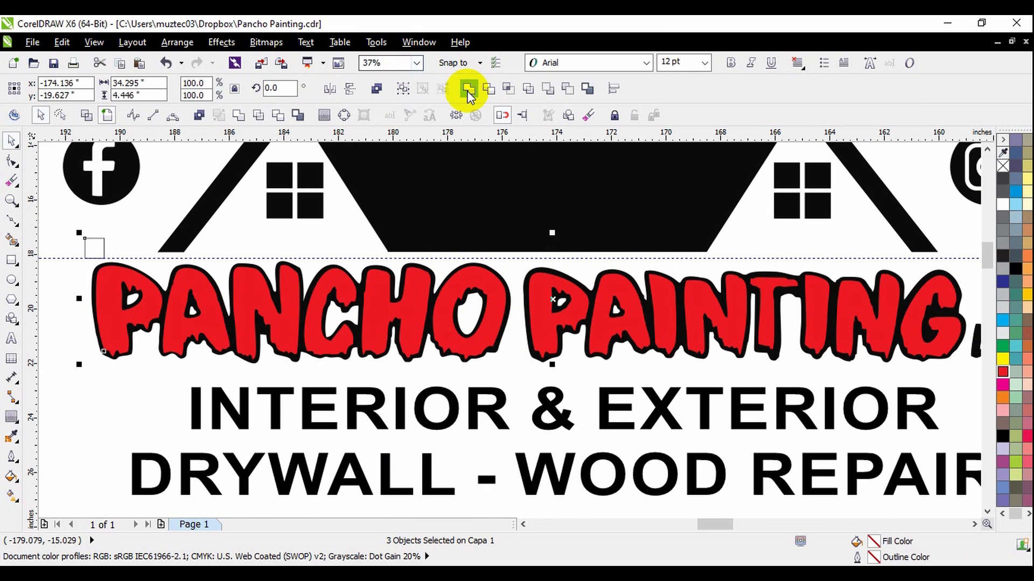
Try moving PAINTING's red lettering above the logo and undo the move.
{"action": "scroll", "coordinate": [623, 323], "scroll_direction": "down", "scroll_amount": 4}
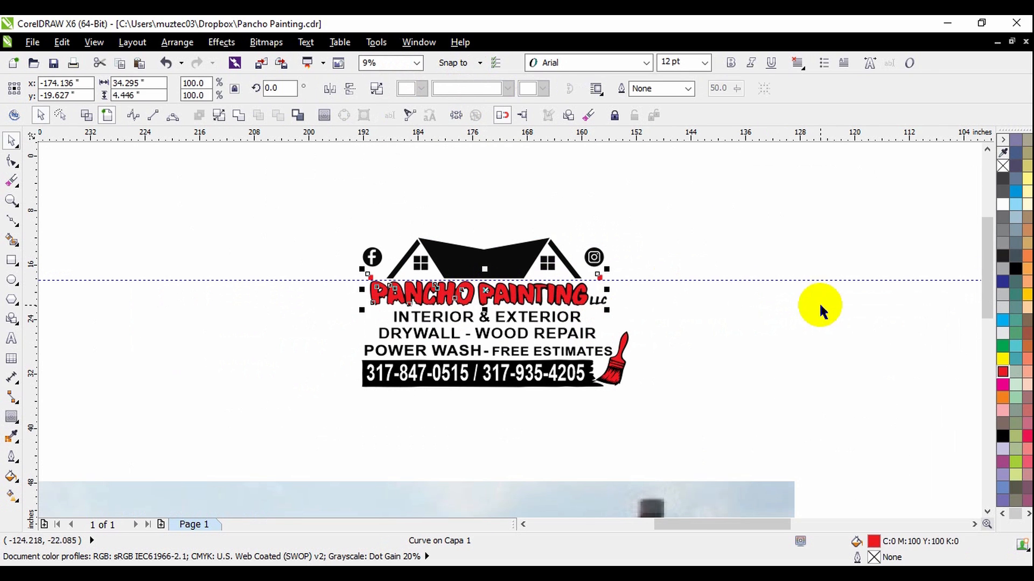
{"action": "left_click", "coordinate": [818, 307]}
{"action": "left_click_drag", "start_coordinate": [581, 304], "coordinate": [582, 181]}
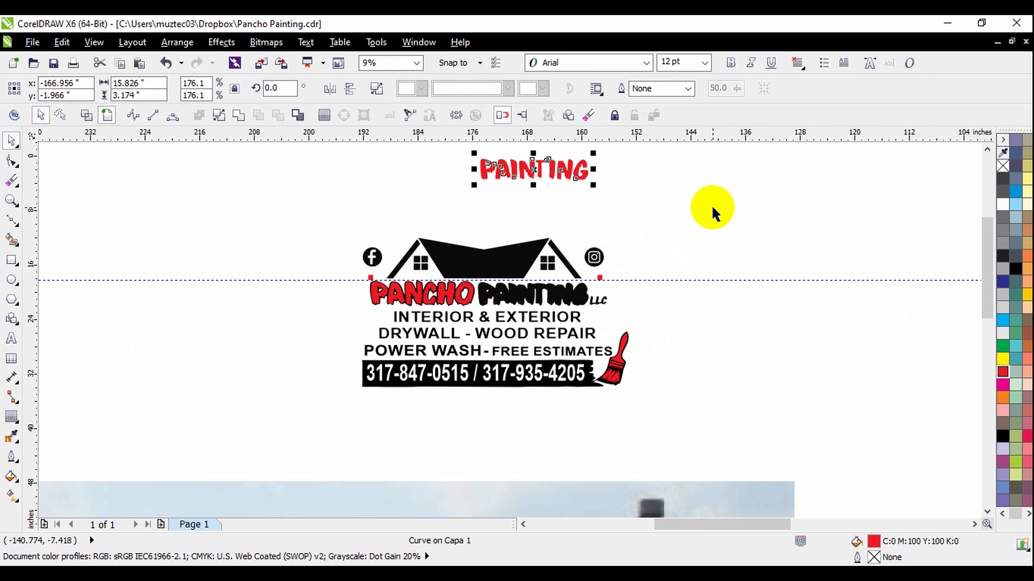
{"action": "key", "text": "ctrl+z"}
Weld PAINTING's red lettering with the red PANCHO curve that carries the registration squares.
{"action": "scroll", "coordinate": [426, 243], "scroll_direction": "up", "scroll_amount": 4}
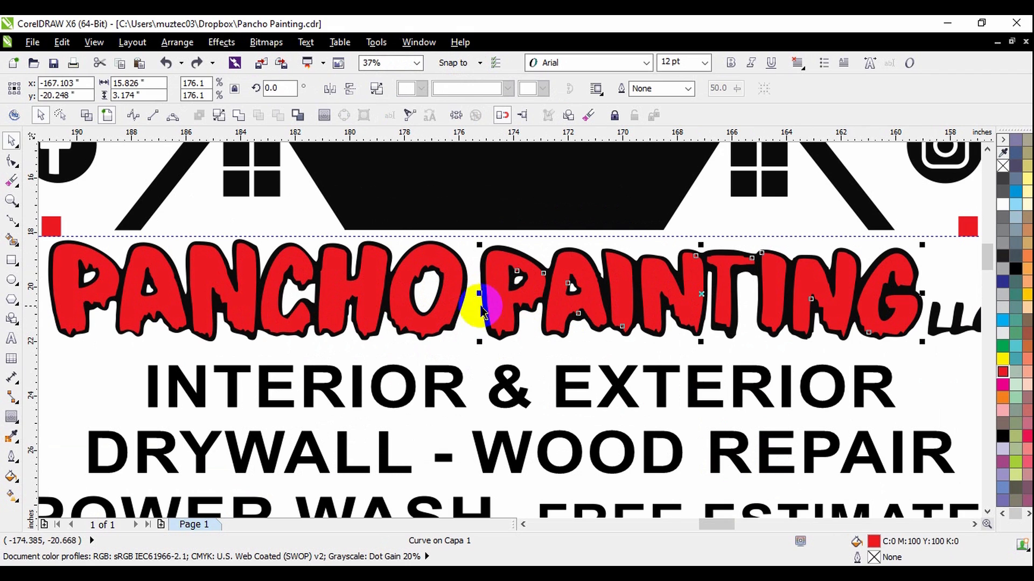
{"action": "left_click", "coordinate": [445, 306], "text": "shift"}
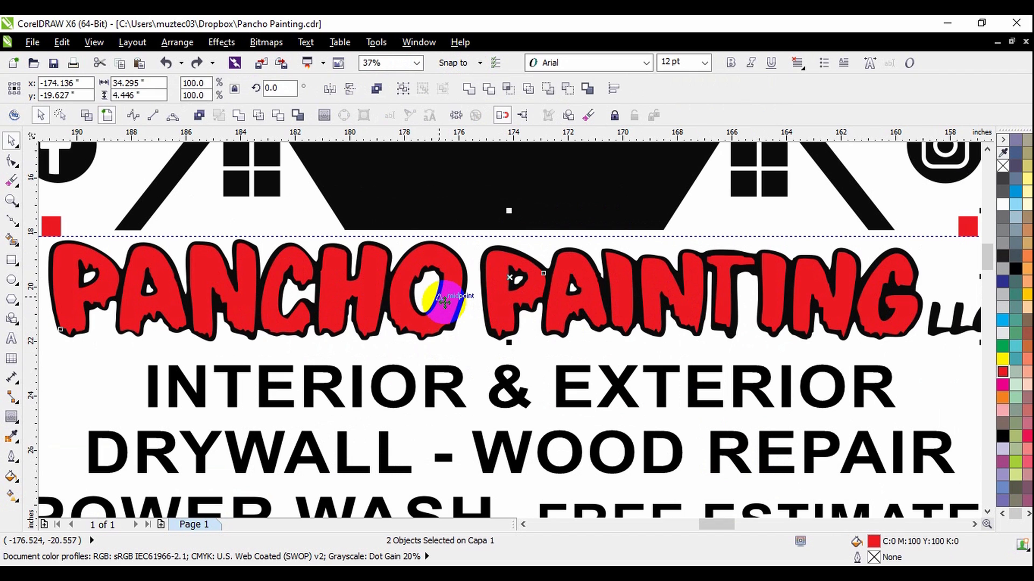
{"action": "left_click", "coordinate": [471, 98]}
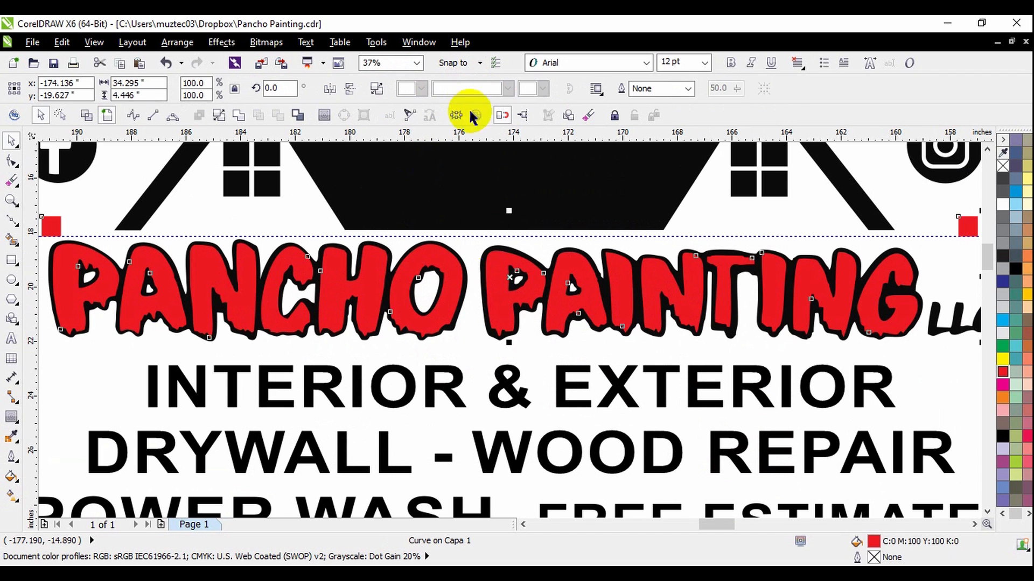
Try moving the welded PANCHO PAINTING lettering with its squares above the house and undo the move.
{"action": "scroll", "coordinate": [516, 338], "scroll_direction": "down", "scroll_amount": 1}
{"action": "left_click", "coordinate": [878, 406]}
{"action": "scroll", "coordinate": [651, 313], "scroll_direction": "down", "scroll_amount": 1}
{"action": "left_click_drag", "start_coordinate": [645, 313], "coordinate": [650, 218]}
{"action": "left_click", "coordinate": [754, 217]}
{"action": "scroll", "coordinate": [685, 234], "scroll_direction": "up", "scroll_amount": 1}
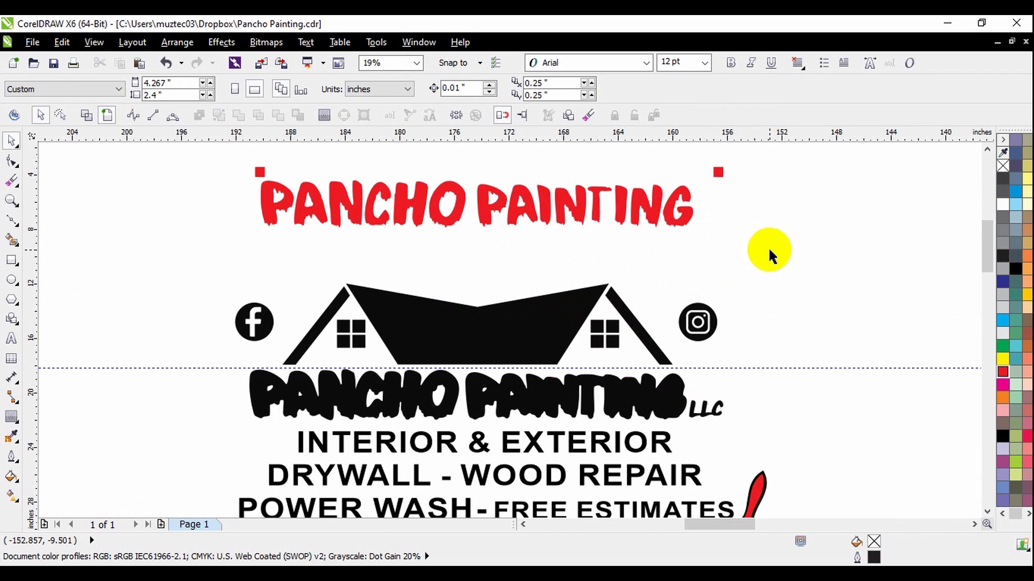
{"action": "key", "text": "ctrl+z"}
{"action": "scroll", "coordinate": [208, 381], "scroll_direction": "up", "scroll_amount": 1}
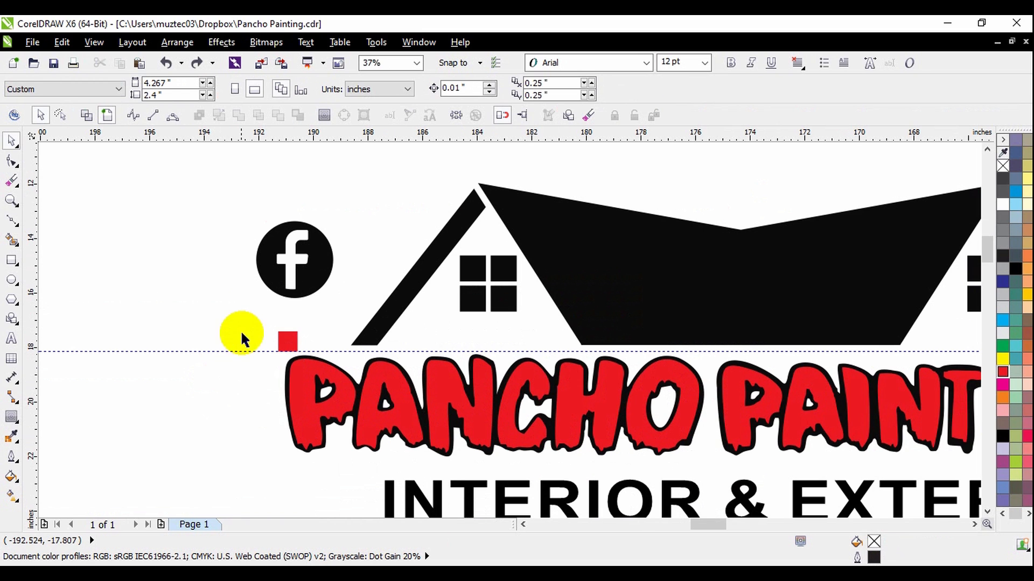
{"action": "scroll", "coordinate": [233, 329], "scroll_direction": "up", "scroll_amount": 1}
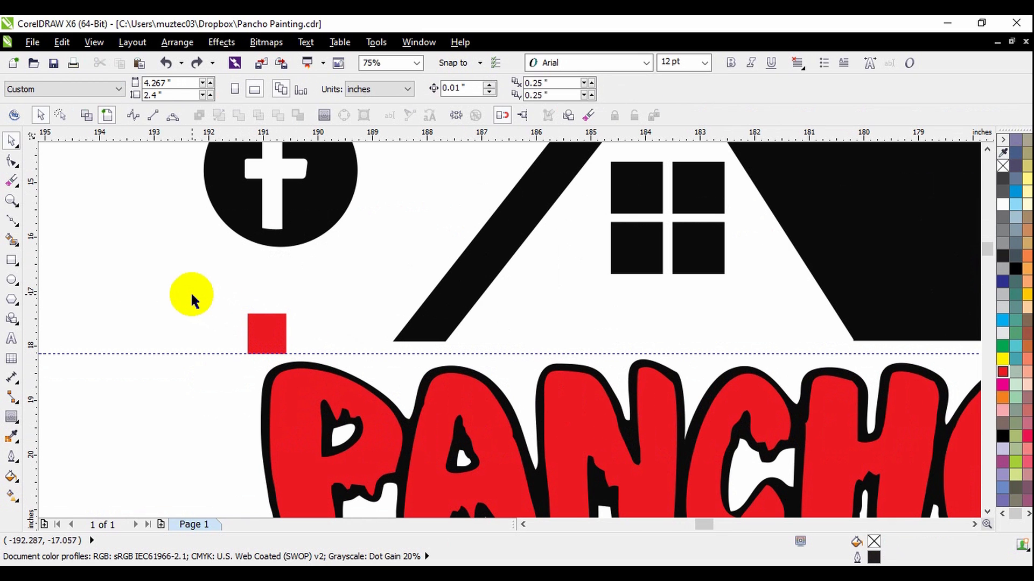
{"action": "right_click", "coordinate": [167, 295]}
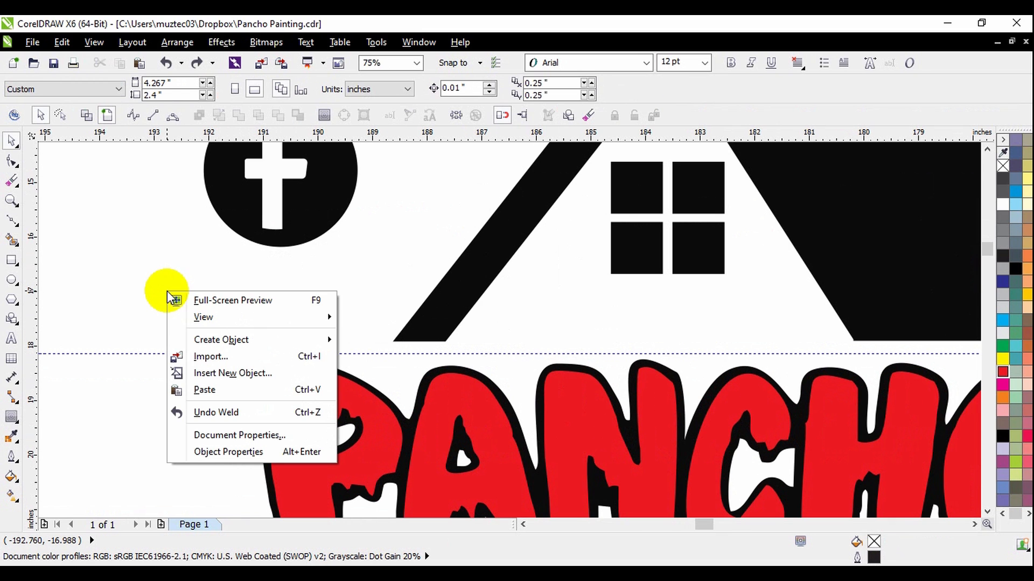
{"action": "left_click", "coordinate": [205, 391]}
{"action": "scroll", "coordinate": [300, 310], "scroll_direction": "down", "scroll_amount": 2}
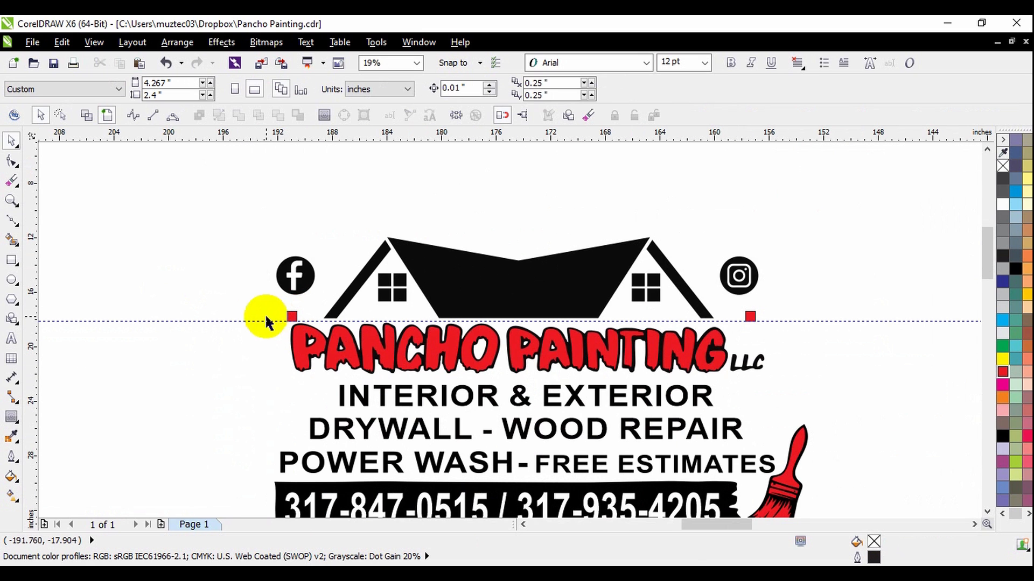
{"action": "left_click_drag", "start_coordinate": [258, 310], "coordinate": [770, 327]}
{"action": "left_click", "coordinate": [774, 330]}
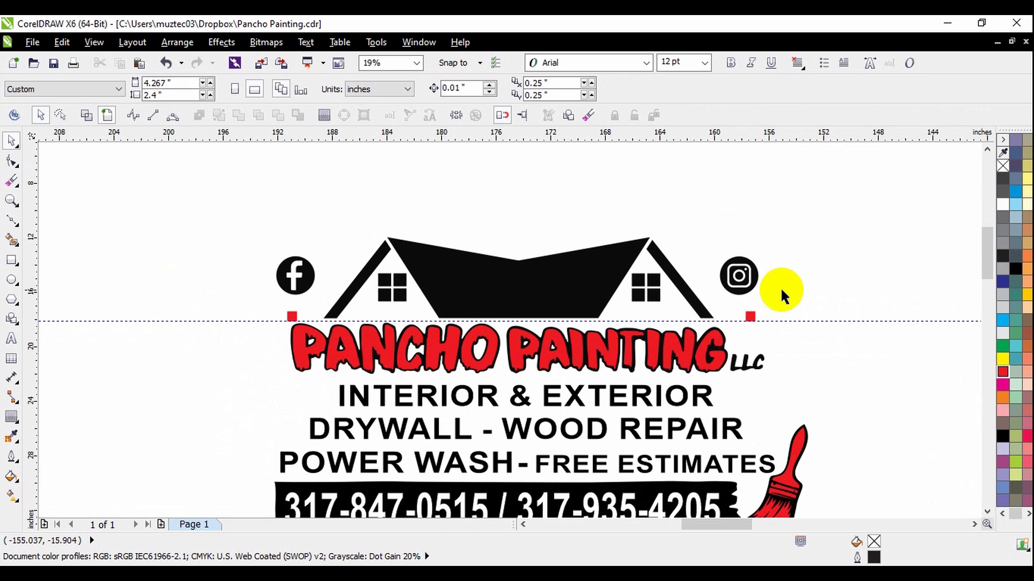
Paste the copied registration squares in place and weld them with the black house shape.
{"action": "right_click", "coordinate": [814, 277]}
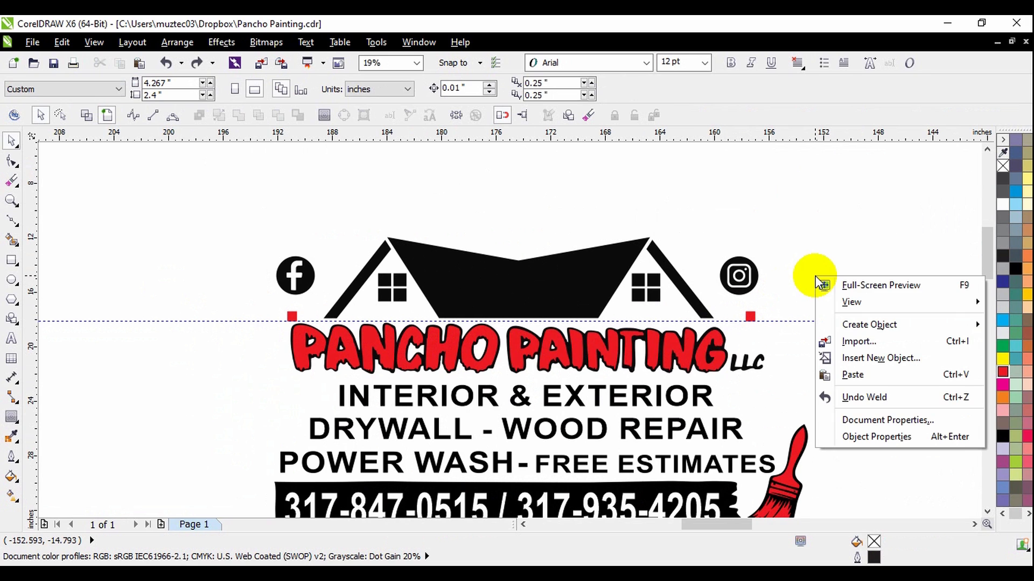
{"action": "left_click", "coordinate": [852, 375]}
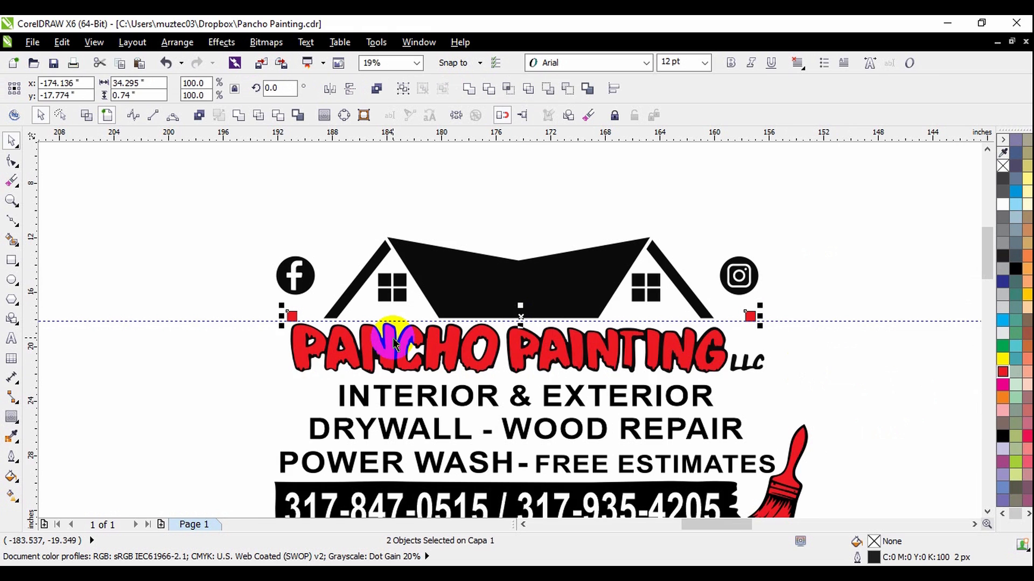
{"action": "scroll", "coordinate": [394, 337], "scroll_direction": "up", "scroll_amount": 2}
{"action": "scroll", "coordinate": [187, 294], "scroll_direction": "up", "scroll_amount": 2}
{"action": "scroll", "coordinate": [212, 339], "scroll_direction": "down", "scroll_amount": 2}
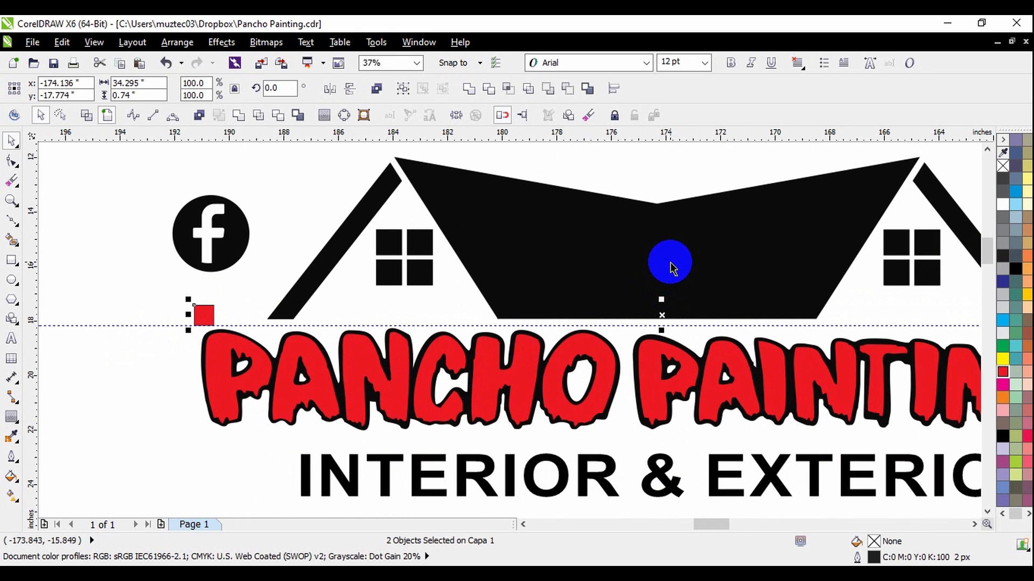
{"action": "left_click", "coordinate": [672, 268], "text": "shift"}
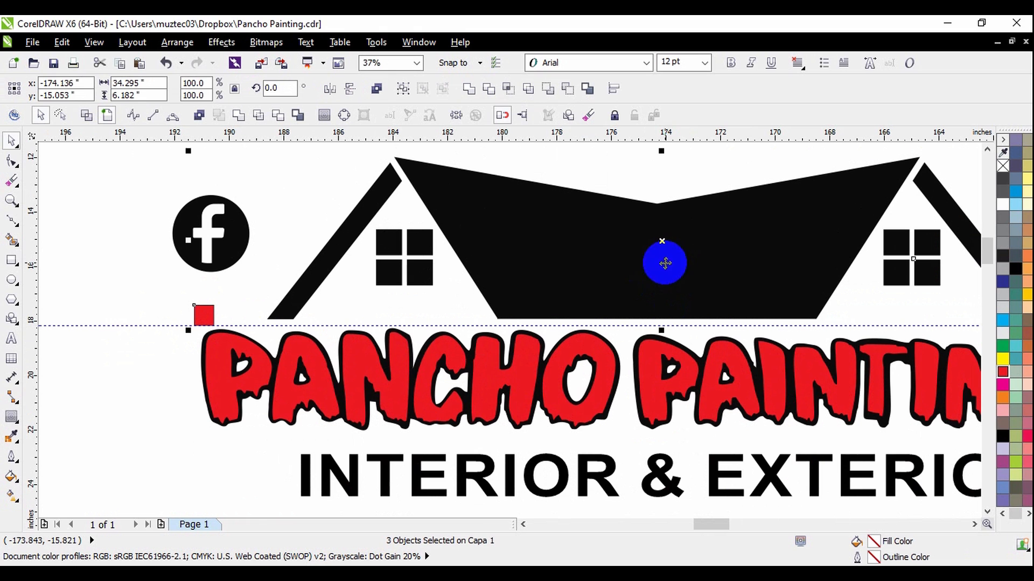
{"action": "left_click", "coordinate": [470, 90]}
Try moving the welded black house away from the logo and undo the move.
{"action": "scroll", "coordinate": [582, 194], "scroll_direction": "down", "scroll_amount": 3}
{"action": "left_click", "coordinate": [580, 192]}
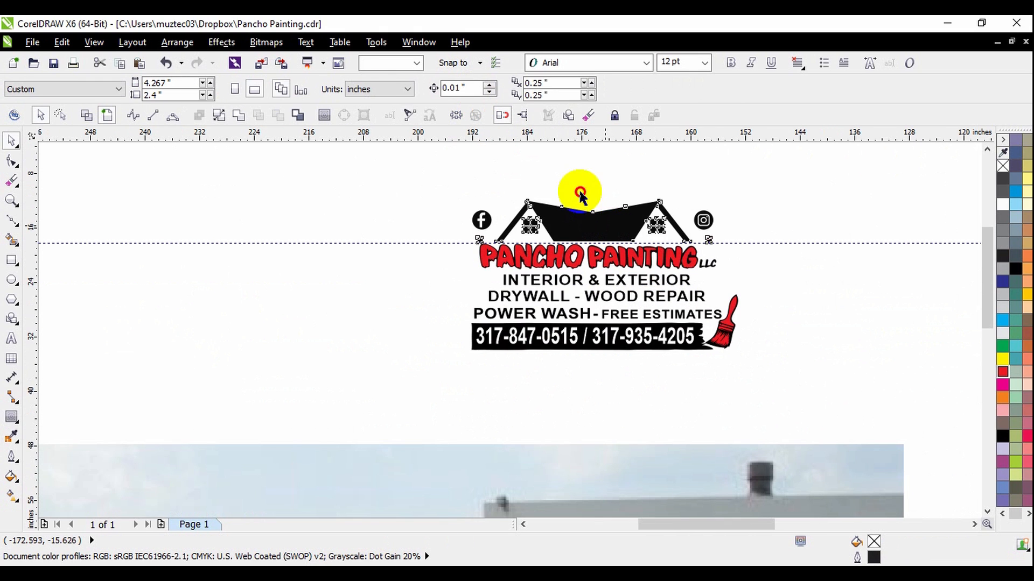
{"action": "left_click_drag", "start_coordinate": [580, 192], "coordinate": [499, 160]}
{"action": "left_click", "coordinate": [745, 184]}
{"action": "scroll", "coordinate": [704, 220], "scroll_direction": "up", "scroll_amount": 1}
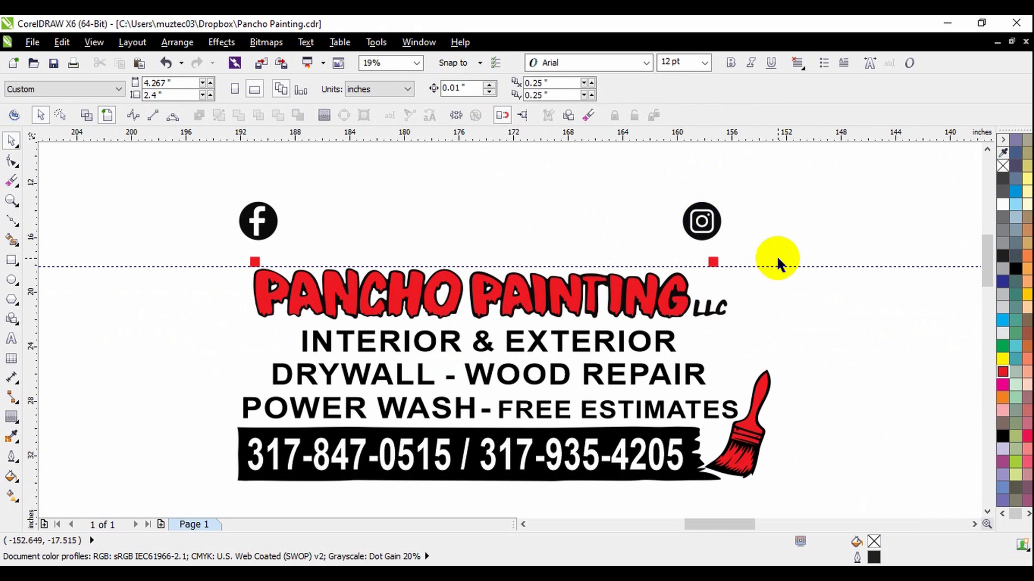
{"action": "key", "text": "ctrl+z"}
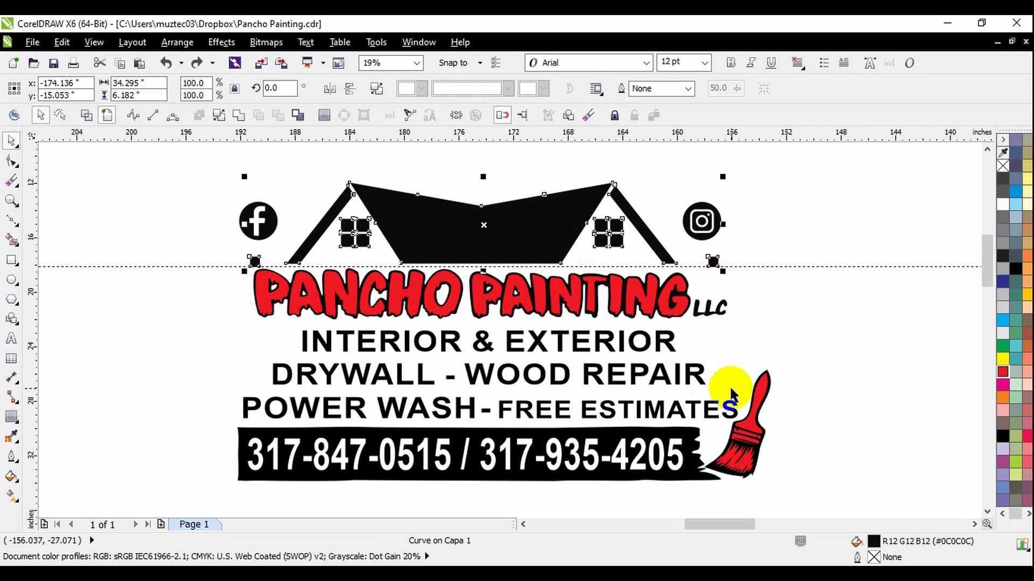
Switch to the browser, search Freepik for HOUSE LOGO and look through the artwork.
{"action": "left_click", "coordinate": [461, 193]}
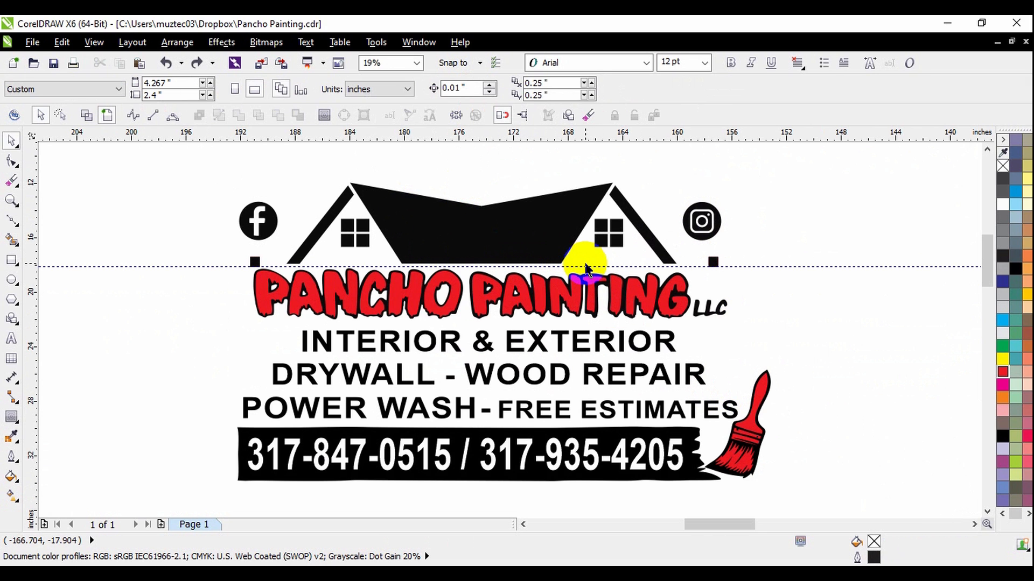
{"action": "left_click", "coordinate": [604, 574]}
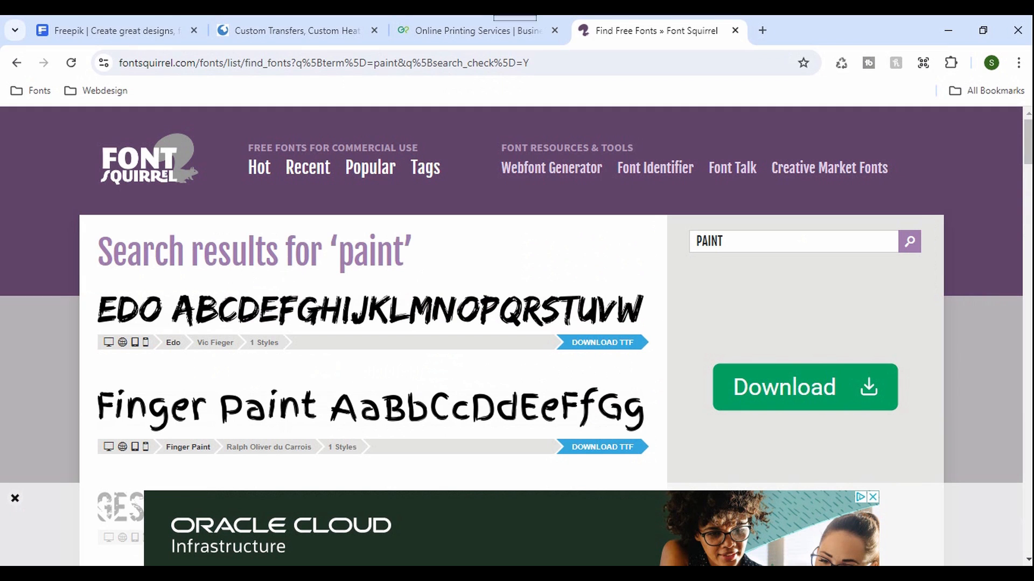
{"action": "left_click", "coordinate": [154, 16]}
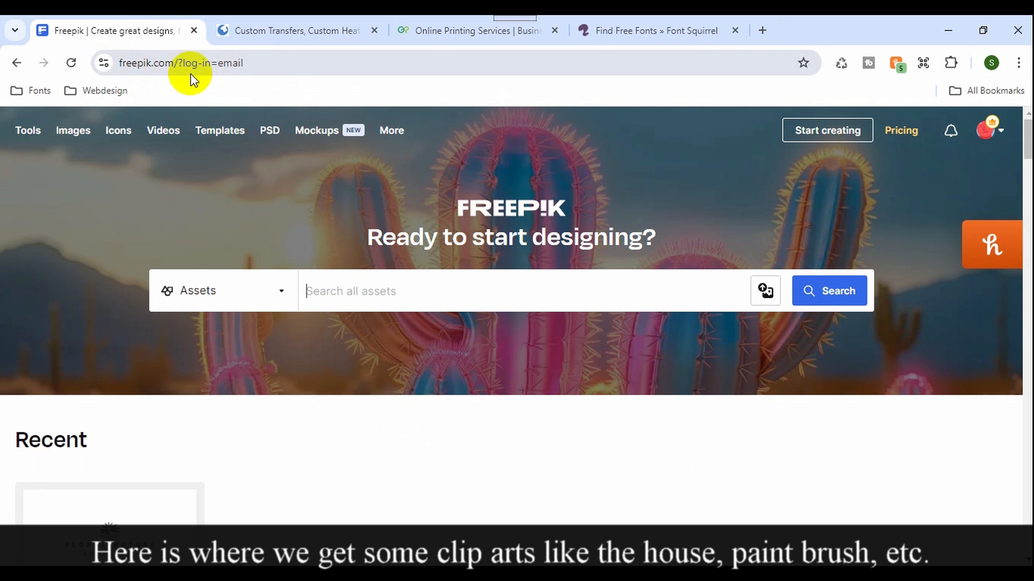
{"action": "left_click", "coordinate": [699, 282]}
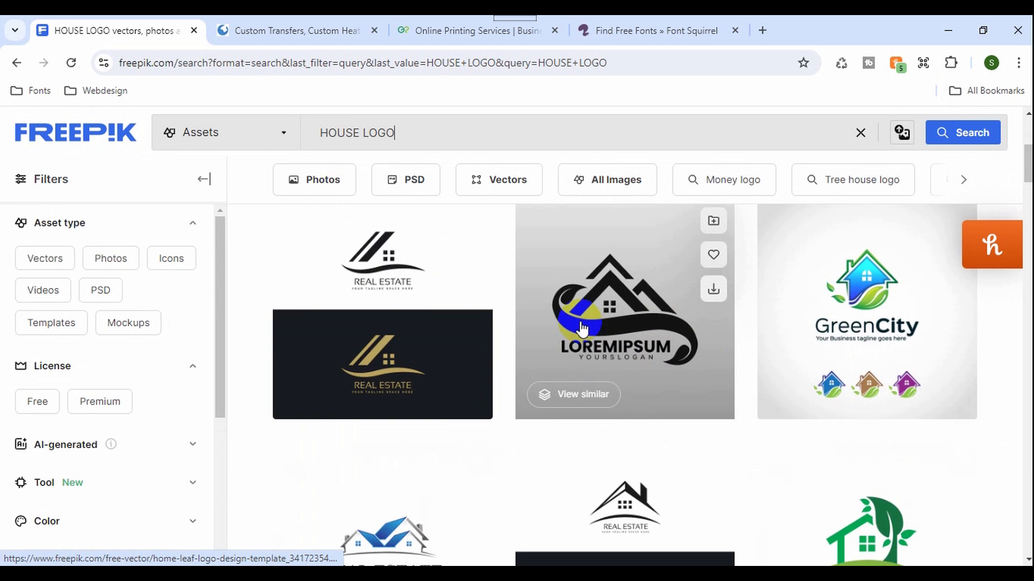
{"action": "scroll", "coordinate": [567, 322], "scroll_direction": "down", "scroll_amount": 1}
{"action": "scroll", "coordinate": [567, 322], "scroll_direction": "down", "scroll_amount": 5}
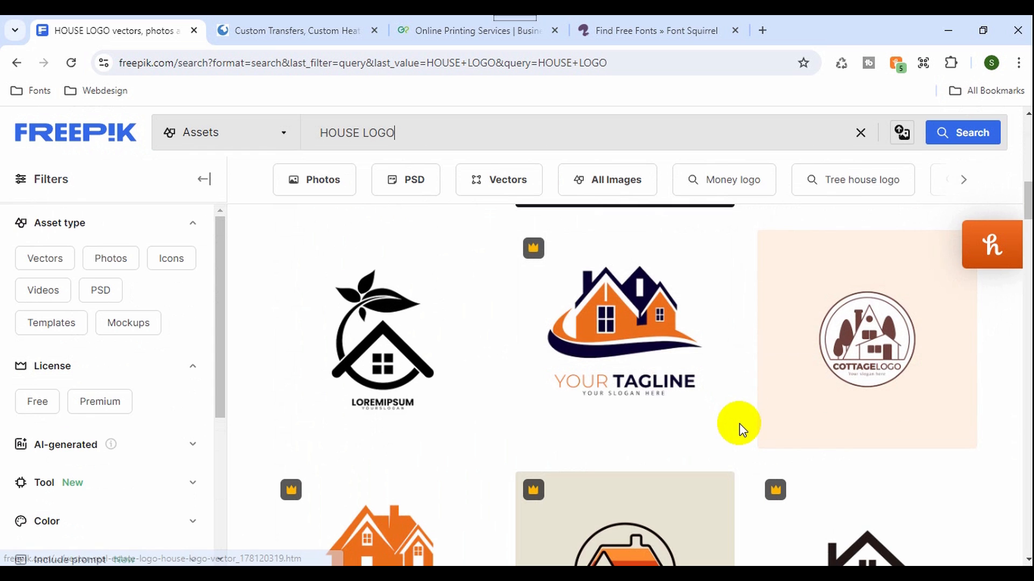
{"action": "scroll", "coordinate": [722, 431], "scroll_direction": "down", "scroll_amount": 2}
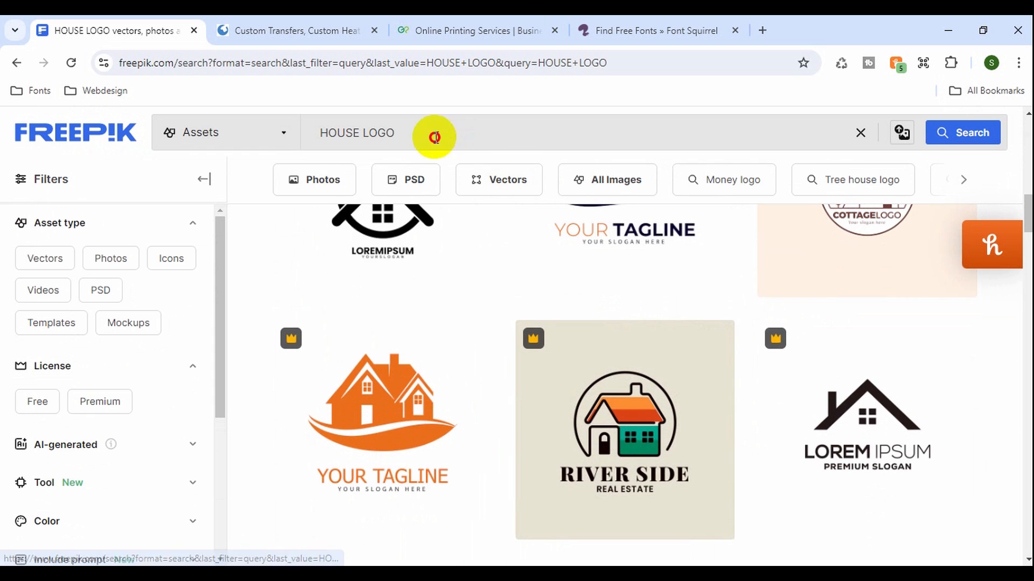
Search Freepik for LANDSCAPING LOGO in place of the house logo query.
{"action": "left_click_drag", "start_coordinate": [433, 135], "coordinate": [311, 133]}
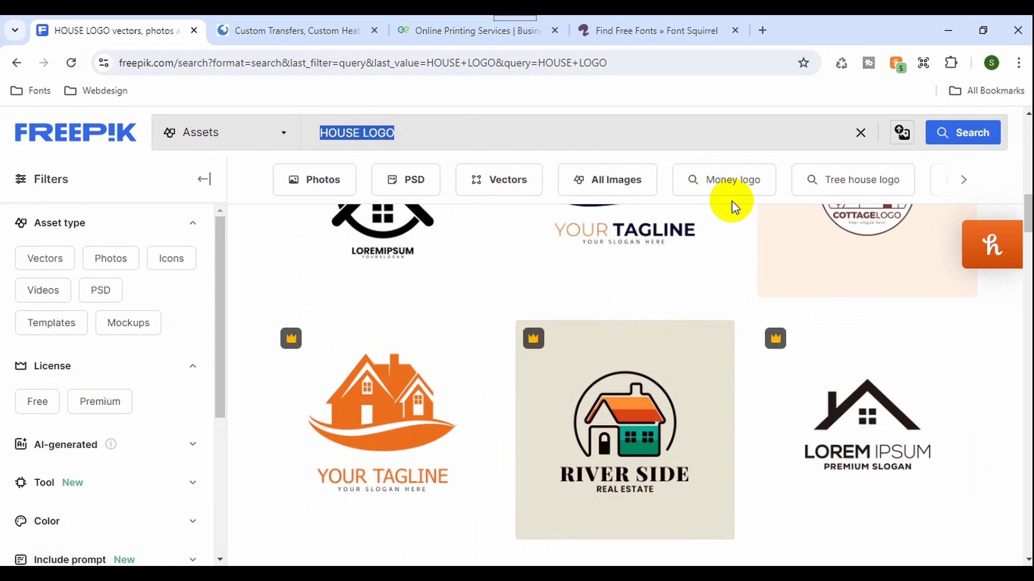
{"action": "type", "text": "LANDSCPING"}
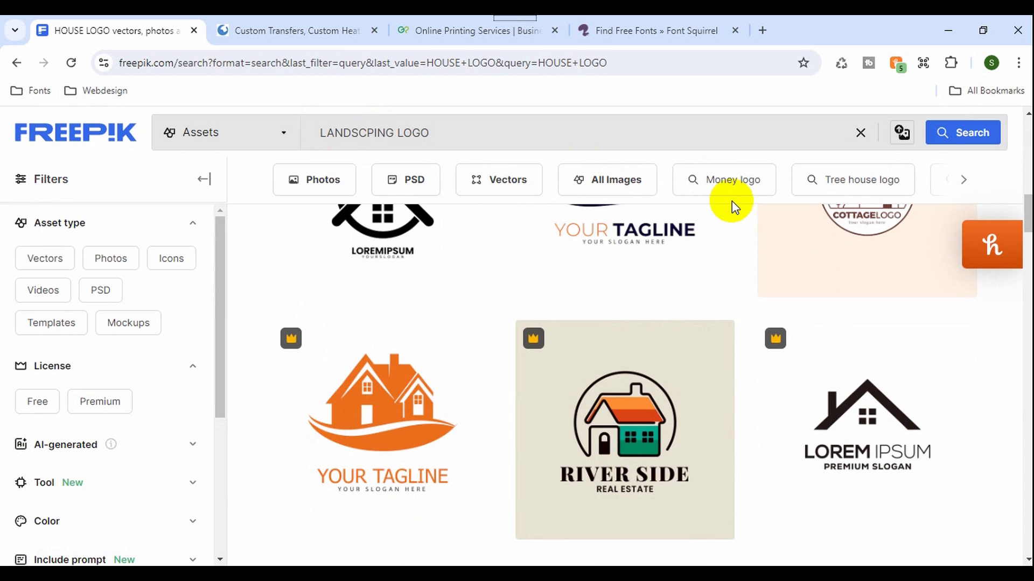
{"action": "type", "text": "LOGO"}
{"action": "left_click", "coordinate": [358, 145]}
{"action": "type", "text": "A"}
{"action": "key", "text": "Return"}
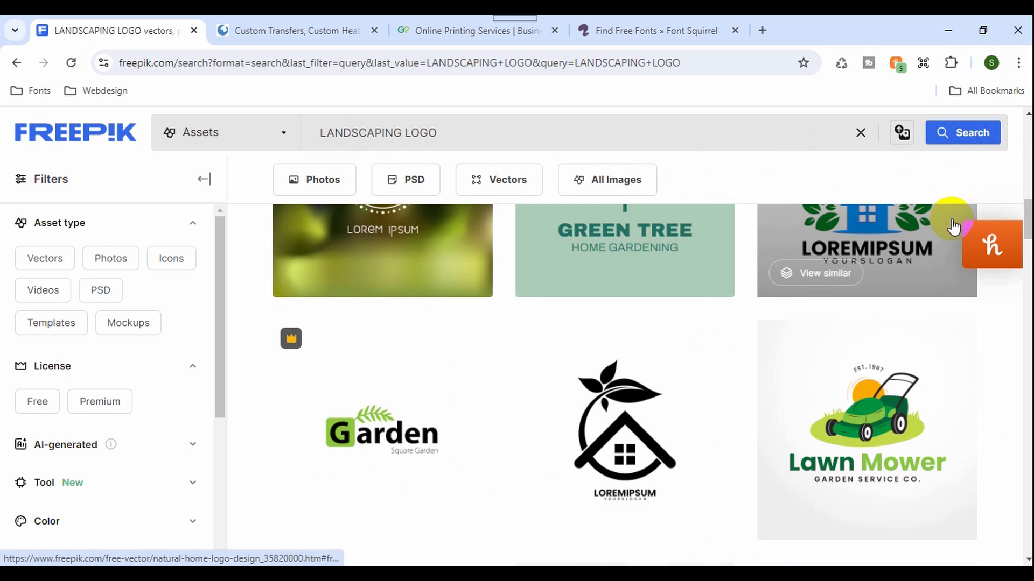
Examine the landscaping logo designs among the Freepik search results.
{"action": "scroll", "coordinate": [789, 303], "scroll_direction": "down", "scroll_amount": 4}
{"action": "scroll", "coordinate": [789, 303], "scroll_direction": "down", "scroll_amount": 10}
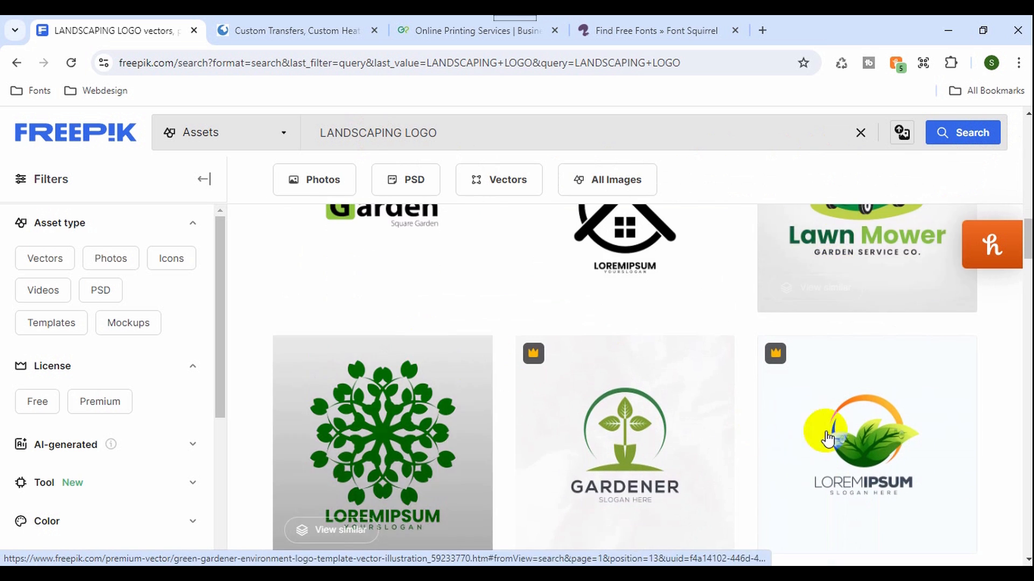
{"action": "scroll", "coordinate": [648, 396], "scroll_direction": "down", "scroll_amount": 12}
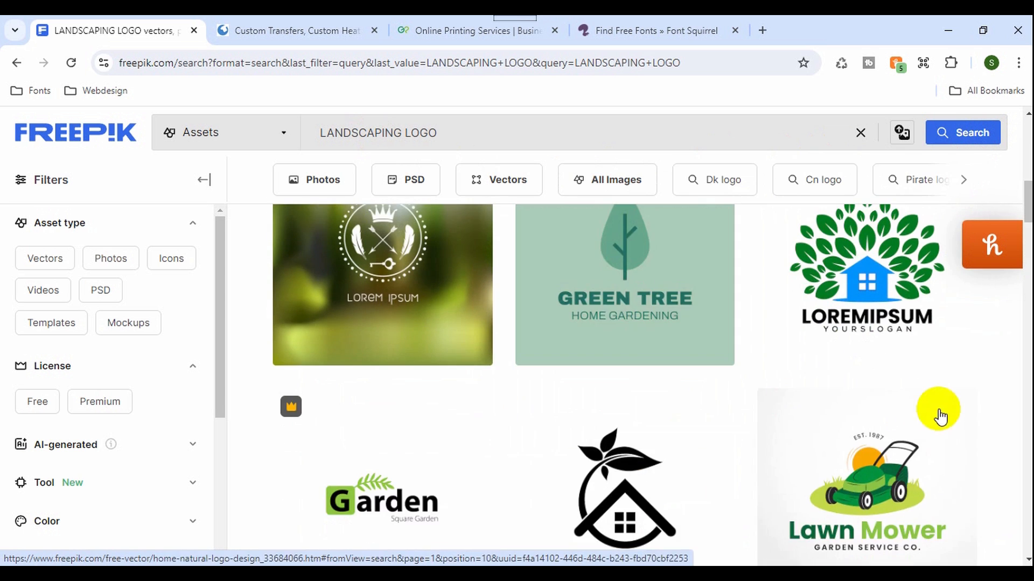
{"action": "scroll", "coordinate": [786, 441], "scroll_direction": "down", "scroll_amount": 10}
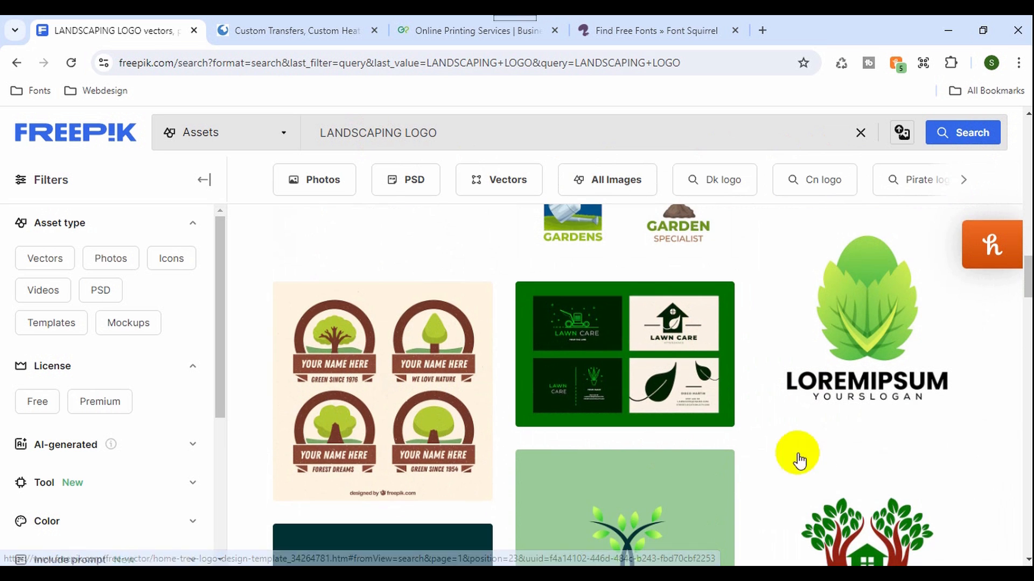
{"action": "scroll", "coordinate": [773, 455], "scroll_direction": "down", "scroll_amount": 7}
{"action": "scroll", "coordinate": [745, 464], "scroll_direction": "down", "scroll_amount": 9}
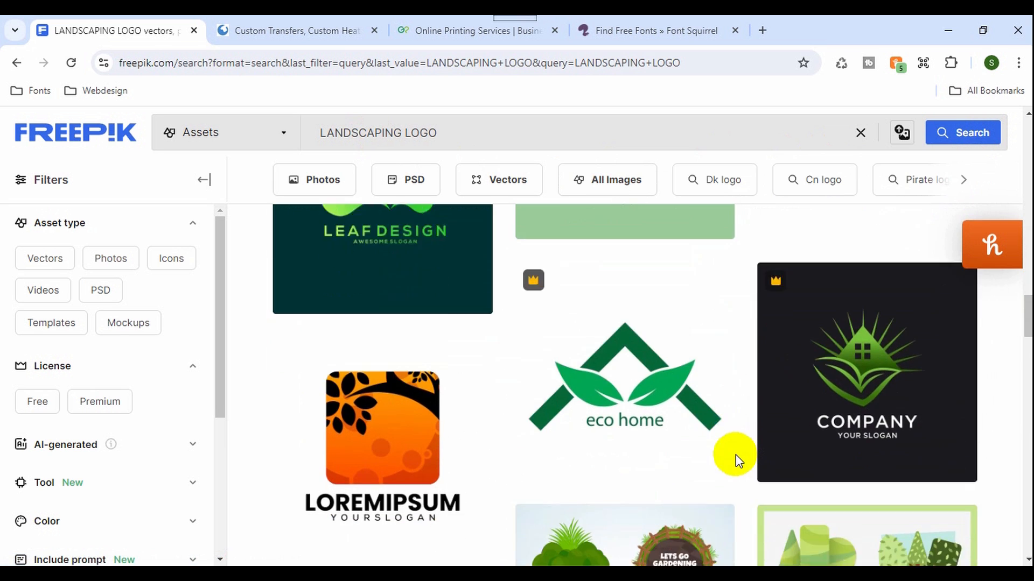
{"action": "scroll", "coordinate": [737, 455], "scroll_direction": "down", "scroll_amount": 3}
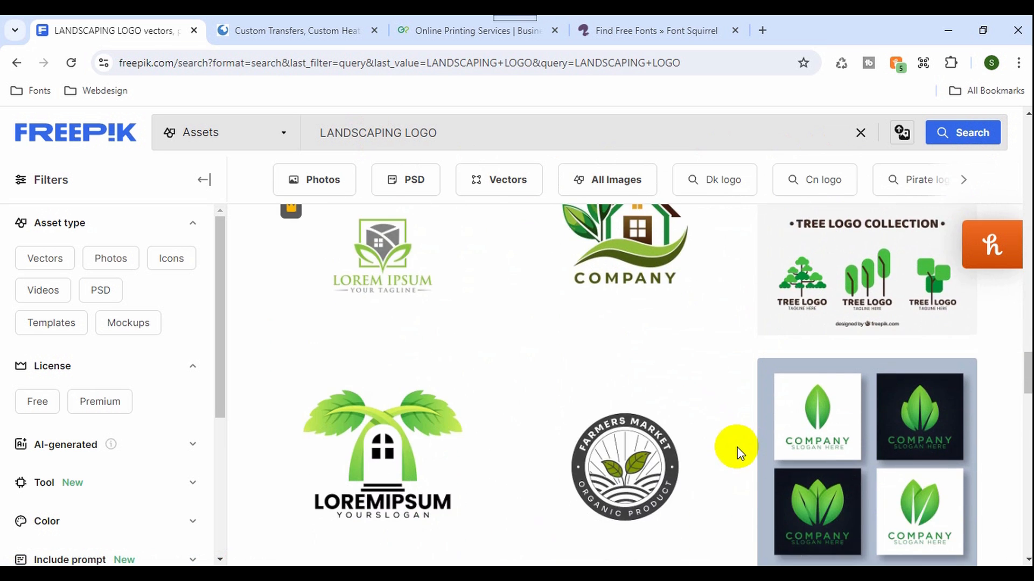
{"action": "scroll", "coordinate": [725, 441], "scroll_direction": "down", "scroll_amount": 3}
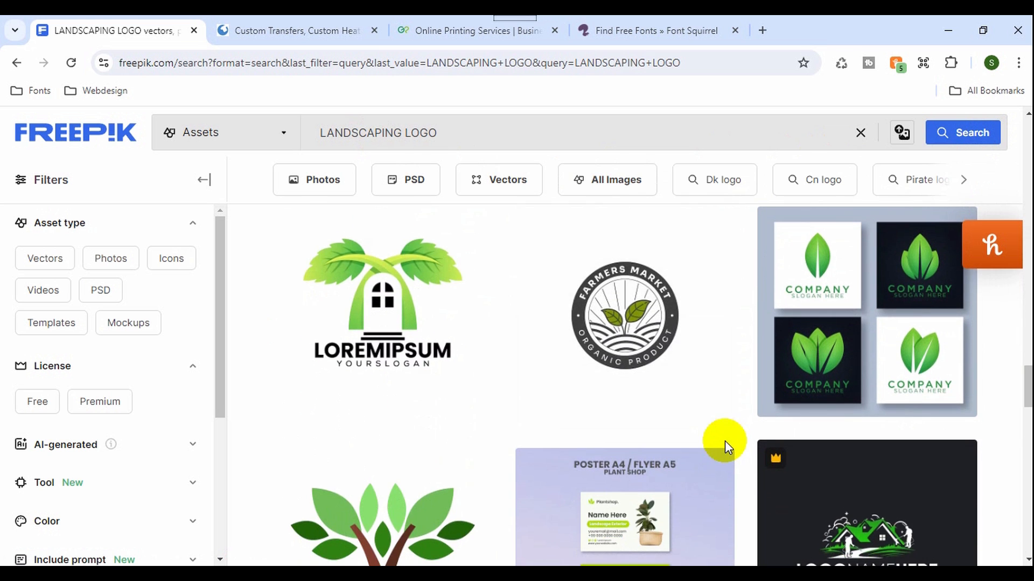
{"action": "scroll", "coordinate": [724, 441], "scroll_direction": "down", "scroll_amount": 3}
{"action": "scroll", "coordinate": [724, 442], "scroll_direction": "down", "scroll_amount": 8}
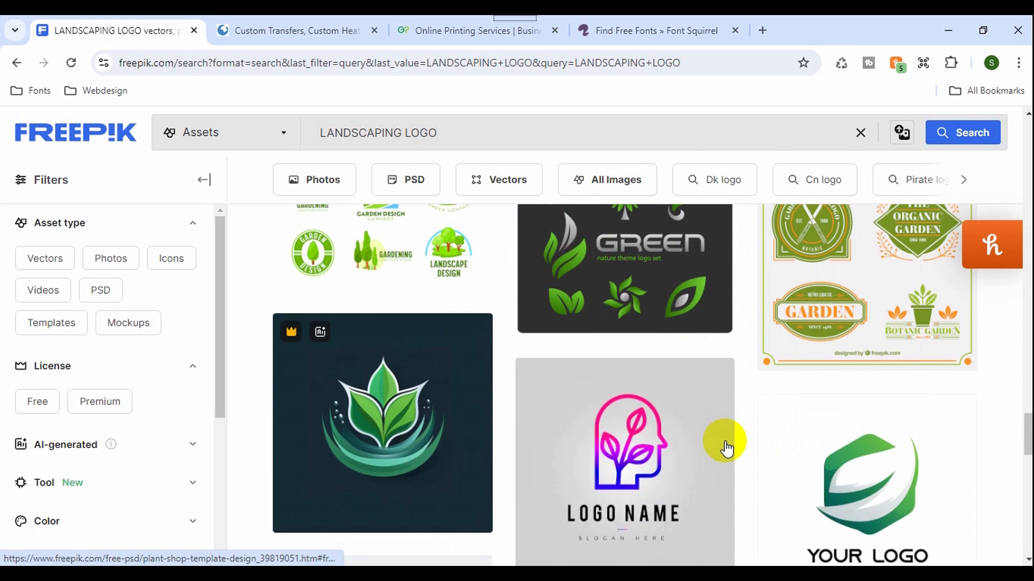
{"action": "scroll", "coordinate": [752, 387], "scroll_direction": "down", "scroll_amount": 3}
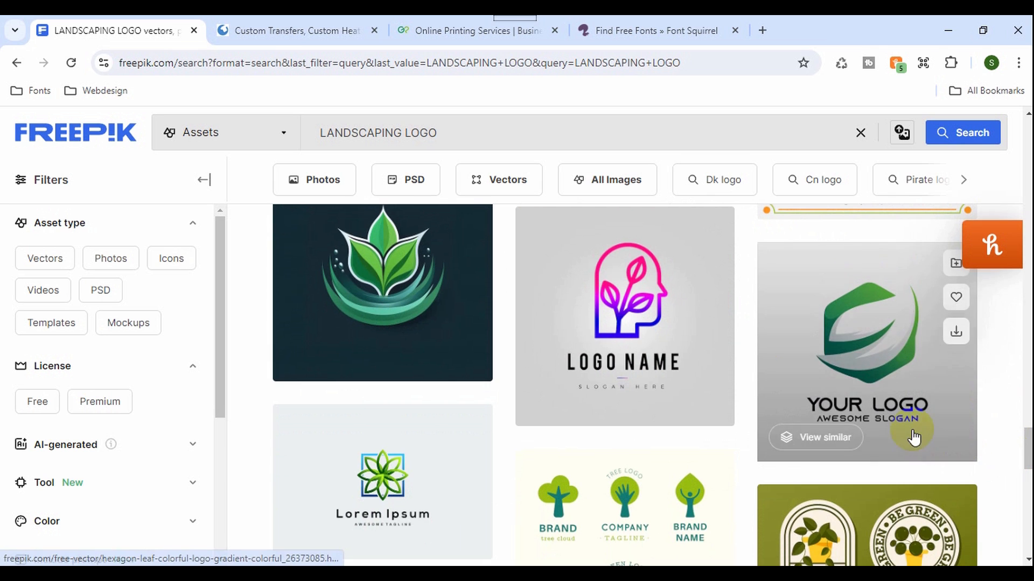
View the open Font Squirrel, GotPrint and Pro World pages and return to the Freepik results.
{"action": "left_click", "coordinate": [698, 40]}
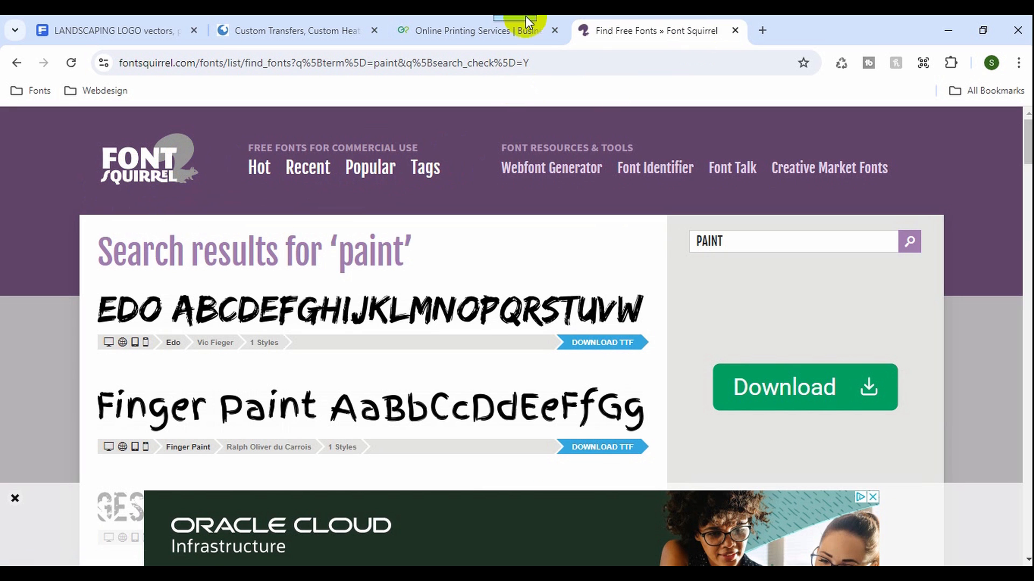
{"action": "left_click", "coordinate": [517, 31]}
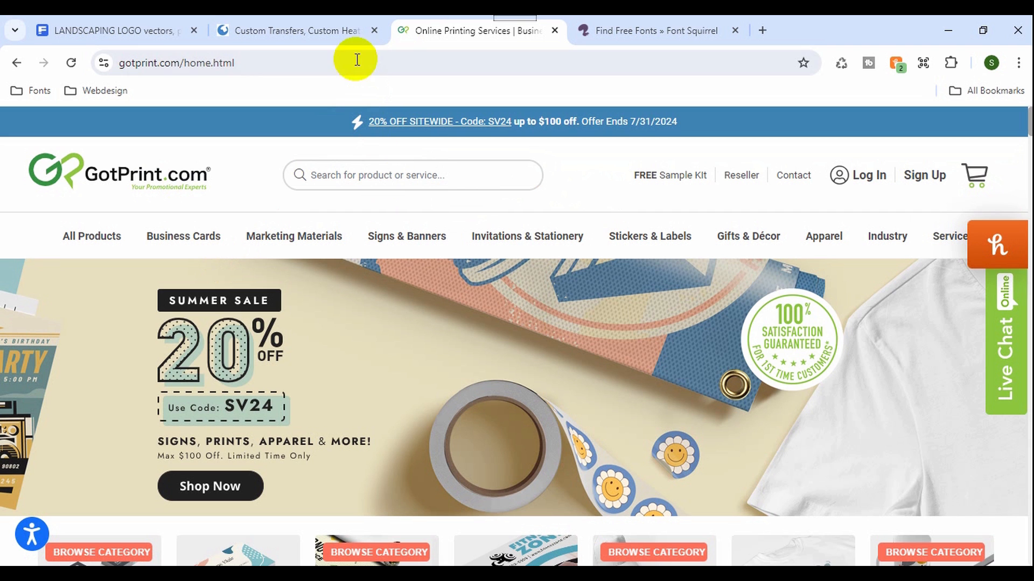
{"action": "left_click", "coordinate": [338, 34]}
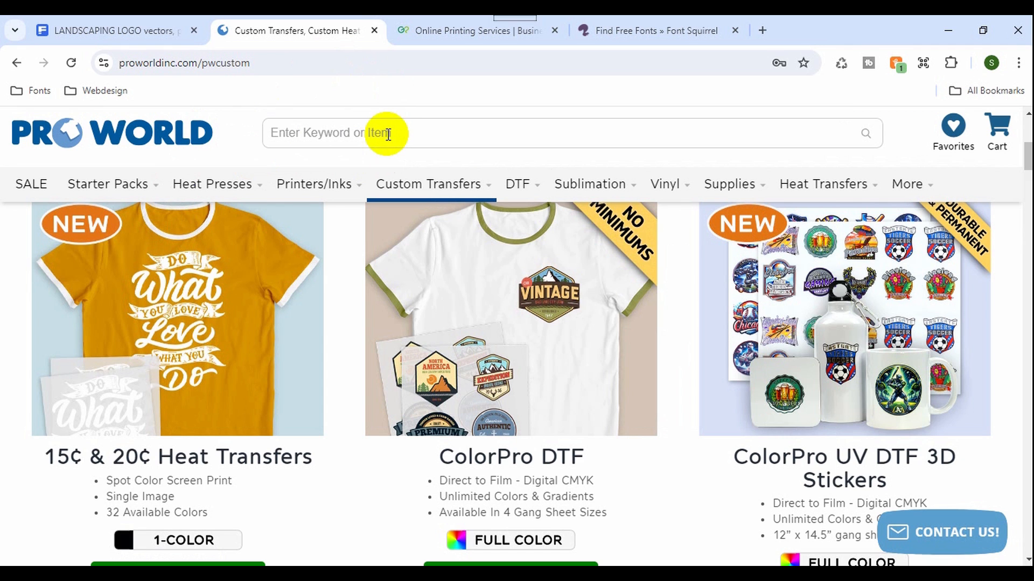
{"action": "left_click", "coordinate": [387, 133]}
{"action": "left_click", "coordinate": [156, 36]}
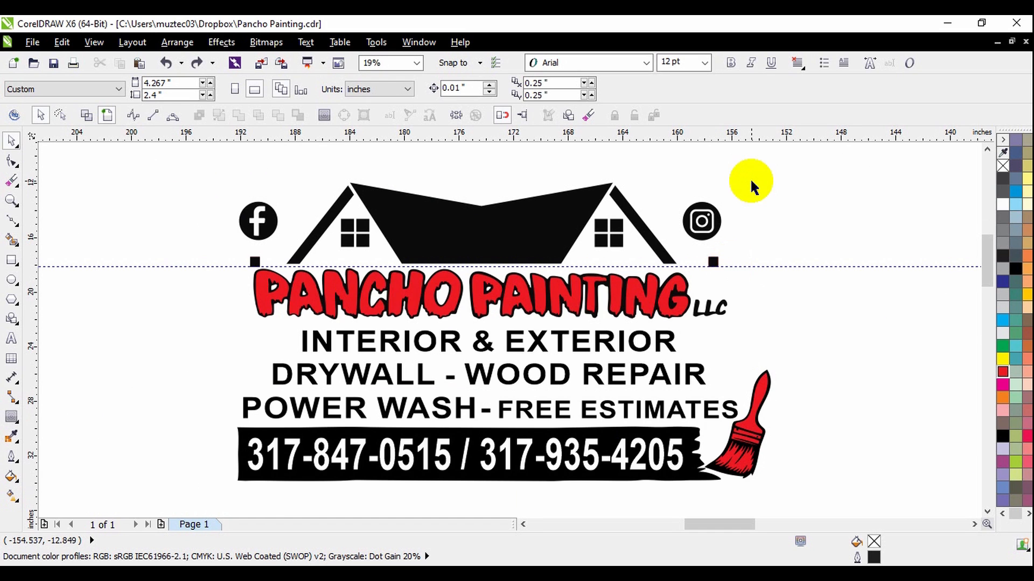
Switch back to CorelDRAW and delete the horizontal guideline running beneath the house in the logo.
{"action": "scroll", "coordinate": [749, 180], "scroll_direction": "down", "scroll_amount": 2}
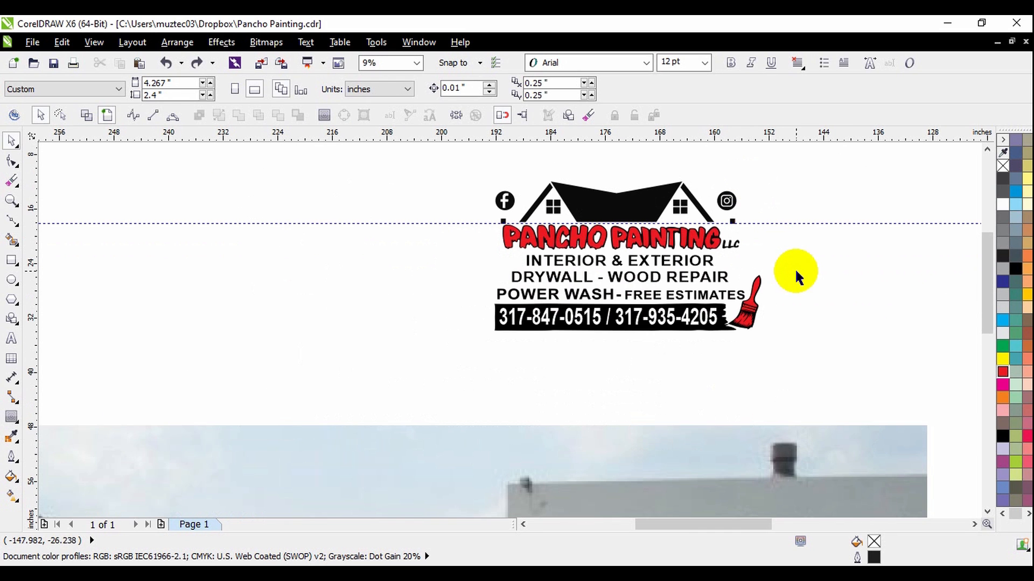
{"action": "left_click", "coordinate": [793, 223]}
{"action": "key", "text": "Delete"}
{"action": "scroll", "coordinate": [667, 226], "scroll_direction": "up", "scroll_amount": 2}
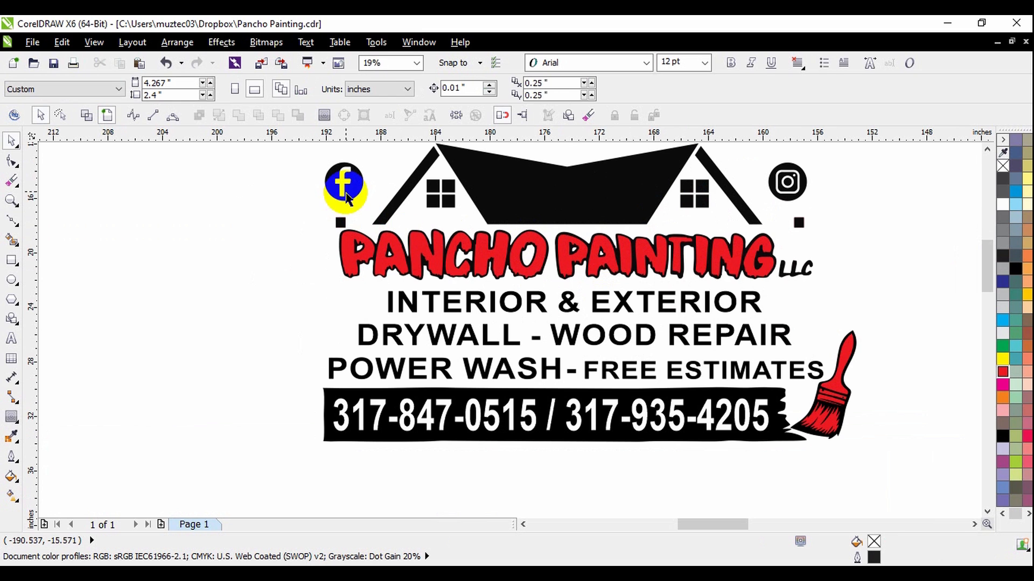
{"action": "left_click", "coordinate": [358, 172]}
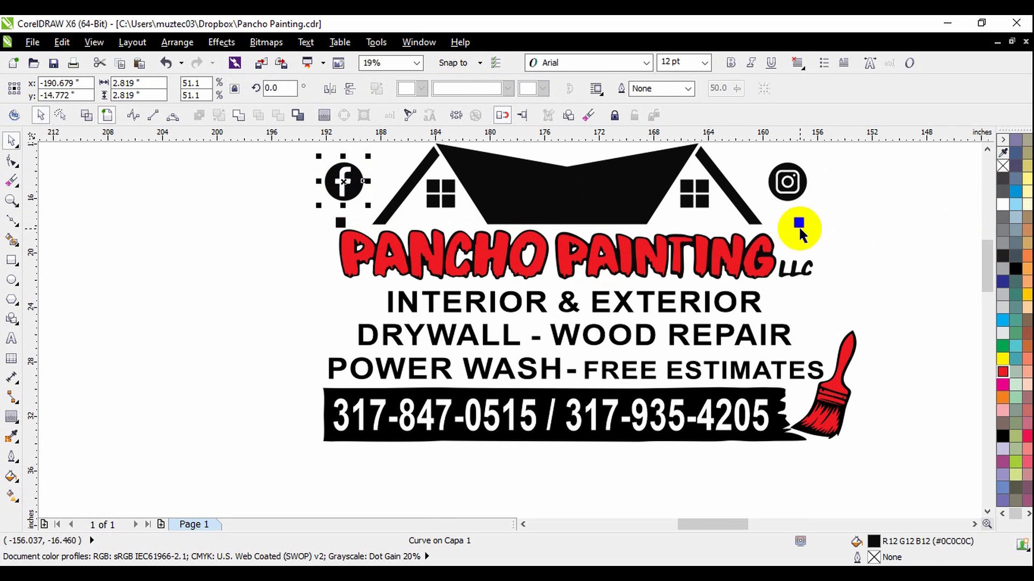
{"action": "left_click", "coordinate": [816, 198]}
Move the complete Pancho Painting logo with its contact lines onto the upper rear side panel of the white van photo.
{"action": "scroll", "coordinate": [756, 207], "scroll_direction": "down", "scroll_amount": 3}
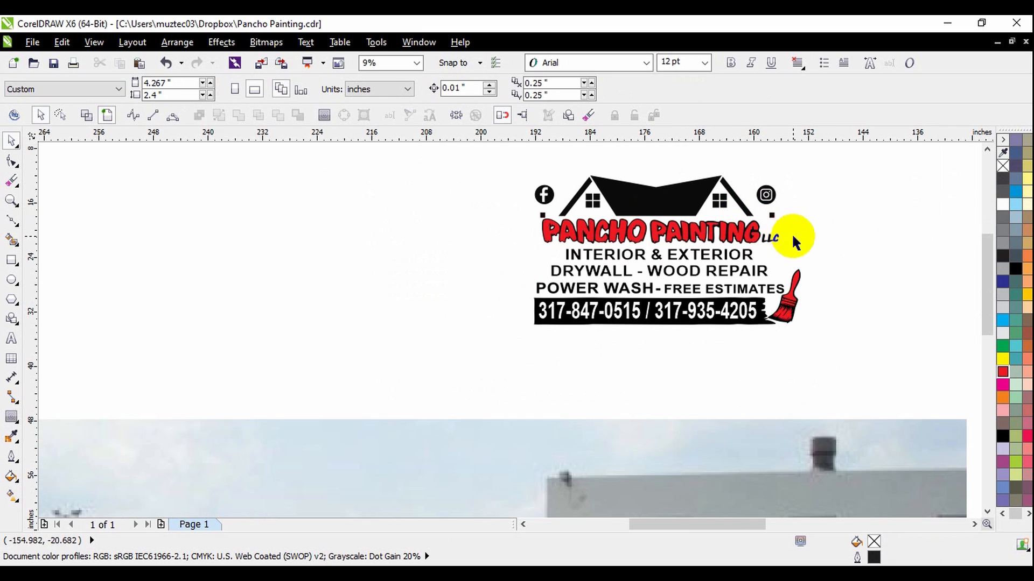
{"action": "scroll", "coordinate": [564, 198], "scroll_direction": "down", "scroll_amount": 2}
{"action": "left_click_drag", "start_coordinate": [540, 182], "coordinate": [589, 317]}
{"action": "scroll", "coordinate": [589, 317], "scroll_direction": "up", "scroll_amount": 3}
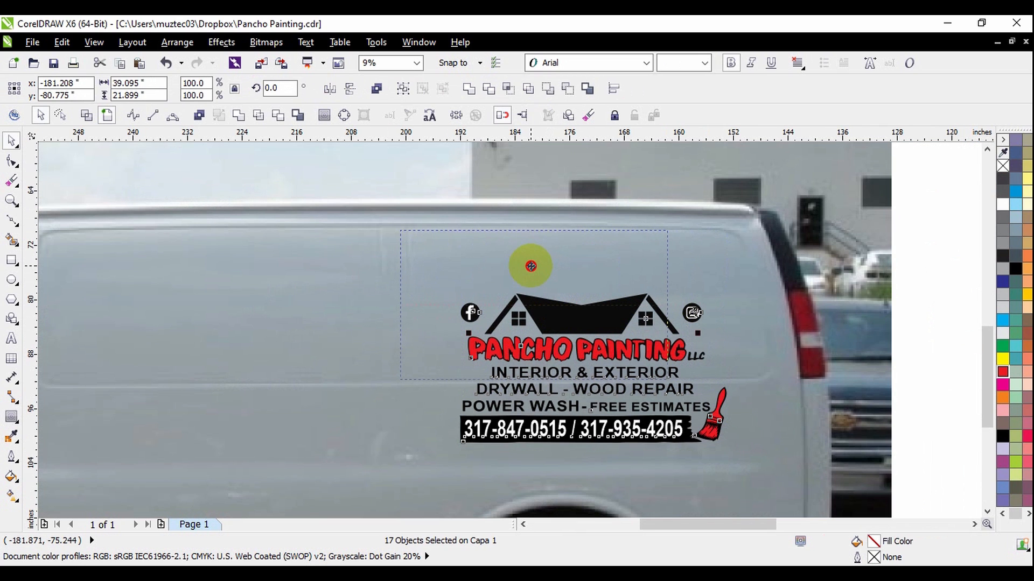
{"action": "scroll", "coordinate": [526, 267], "scroll_direction": "down", "scroll_amount": 2}
{"action": "left_click", "coordinate": [797, 290]}
{"action": "scroll", "coordinate": [797, 293], "scroll_direction": "down", "scroll_amount": 2}
{"action": "scroll", "coordinate": [627, 293], "scroll_direction": "up", "scroll_amount": 2}
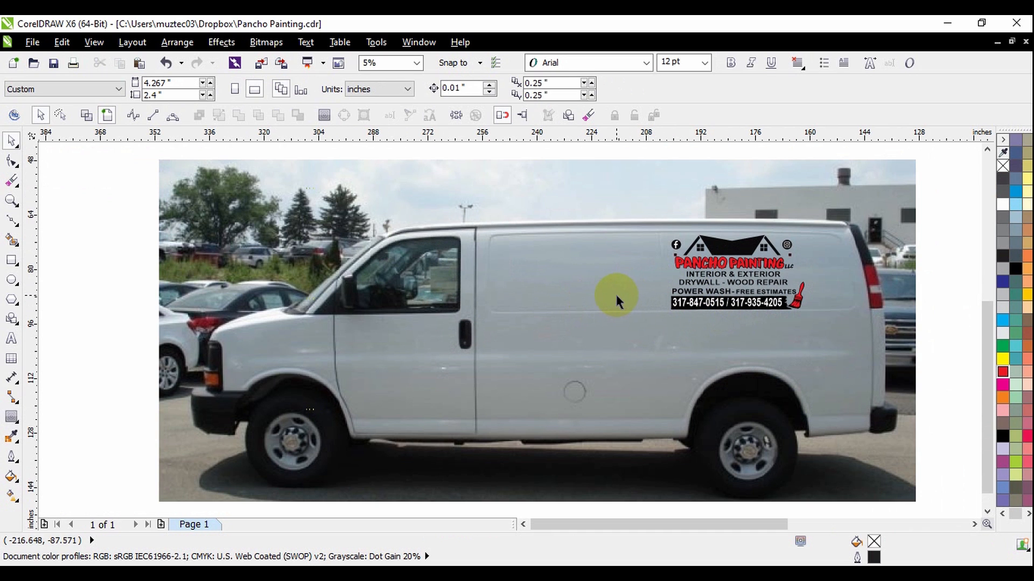
{"action": "scroll", "coordinate": [570, 302], "scroll_direction": "down", "scroll_amount": 2}
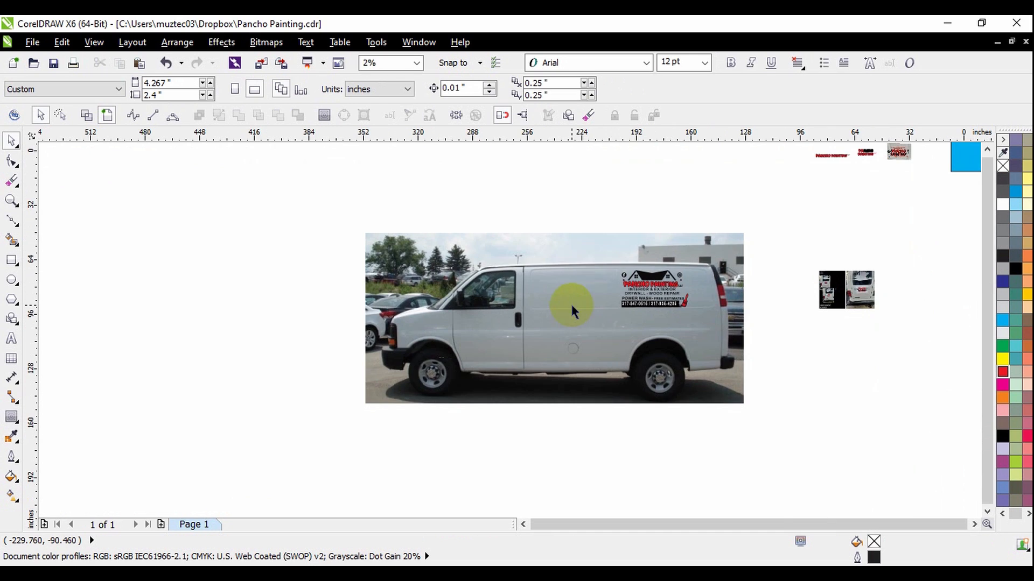
{"action": "scroll", "coordinate": [596, 279], "scroll_direction": "up", "scroll_amount": 2}
{"action": "left_click_drag", "start_coordinate": [725, 279], "coordinate": [655, 299]}
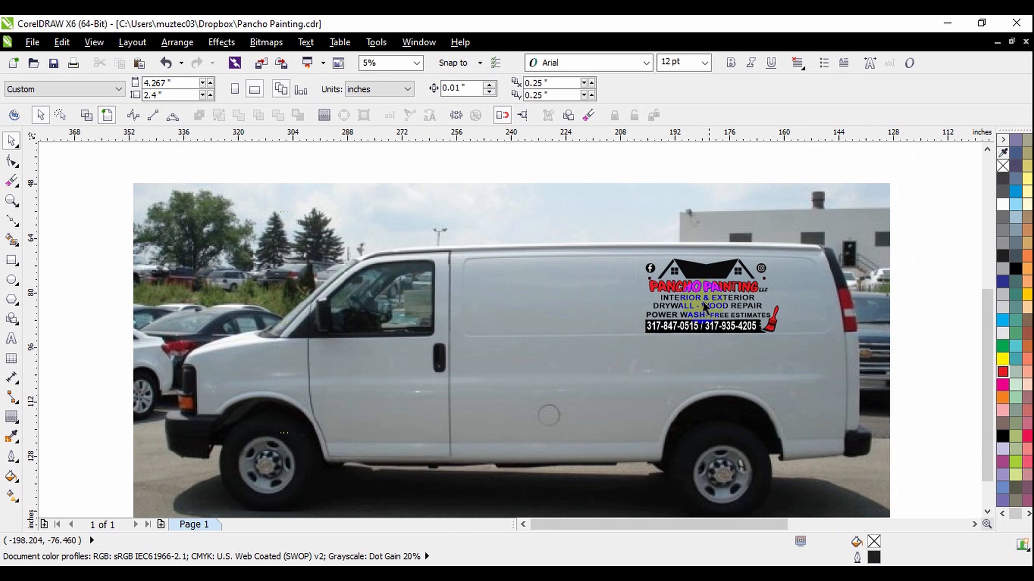
{"action": "scroll", "coordinate": [615, 305], "scroll_direction": "down", "scroll_amount": 1}
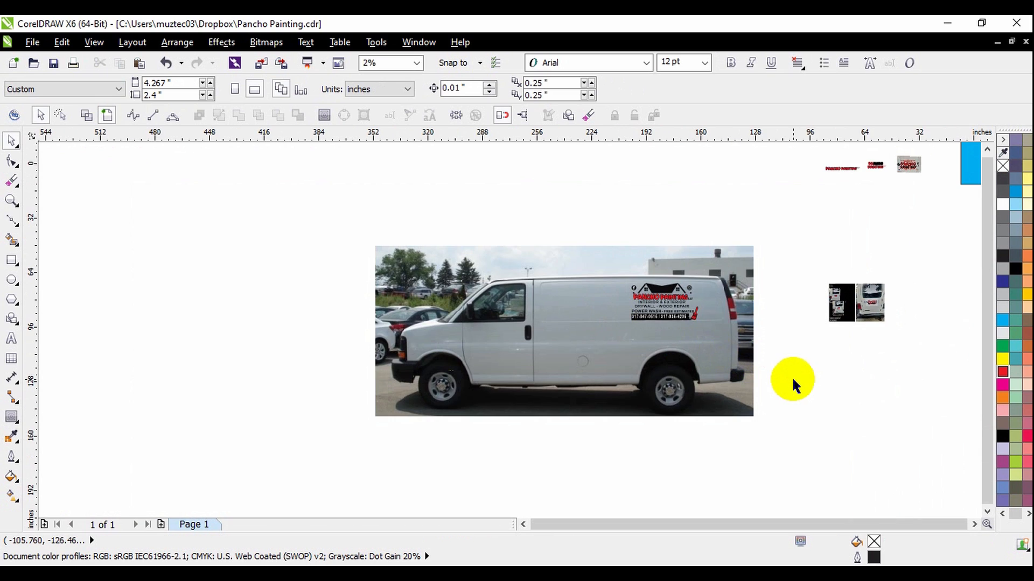